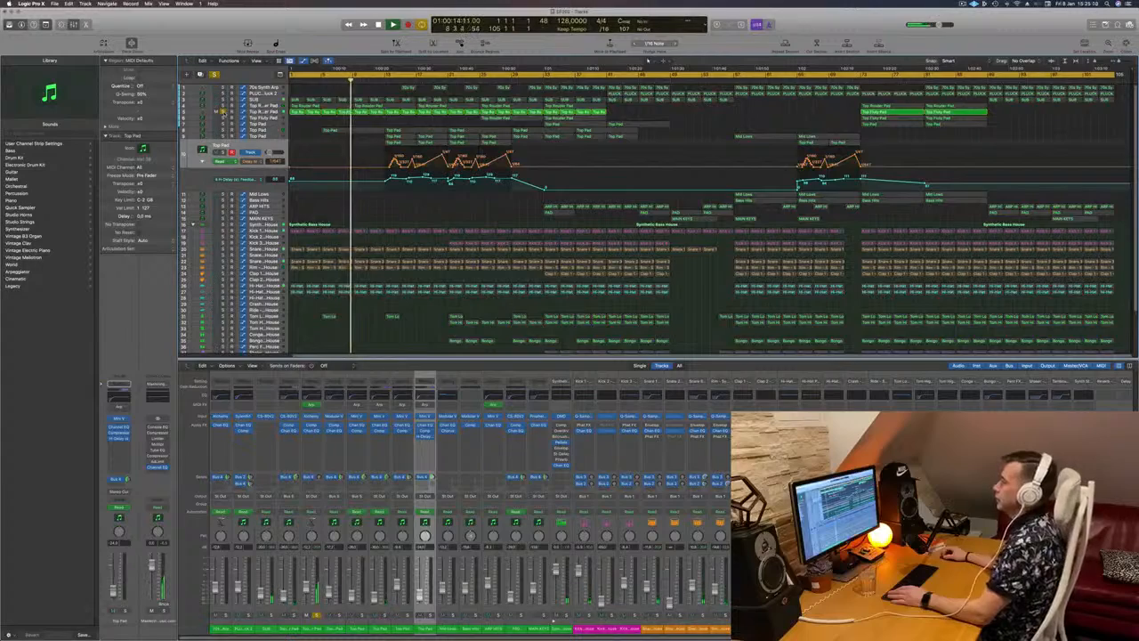
Step: Clear the solo on track 5, and audition the Top Pad tracks 9 and 10 in solo one after the other
left_click(223, 113)
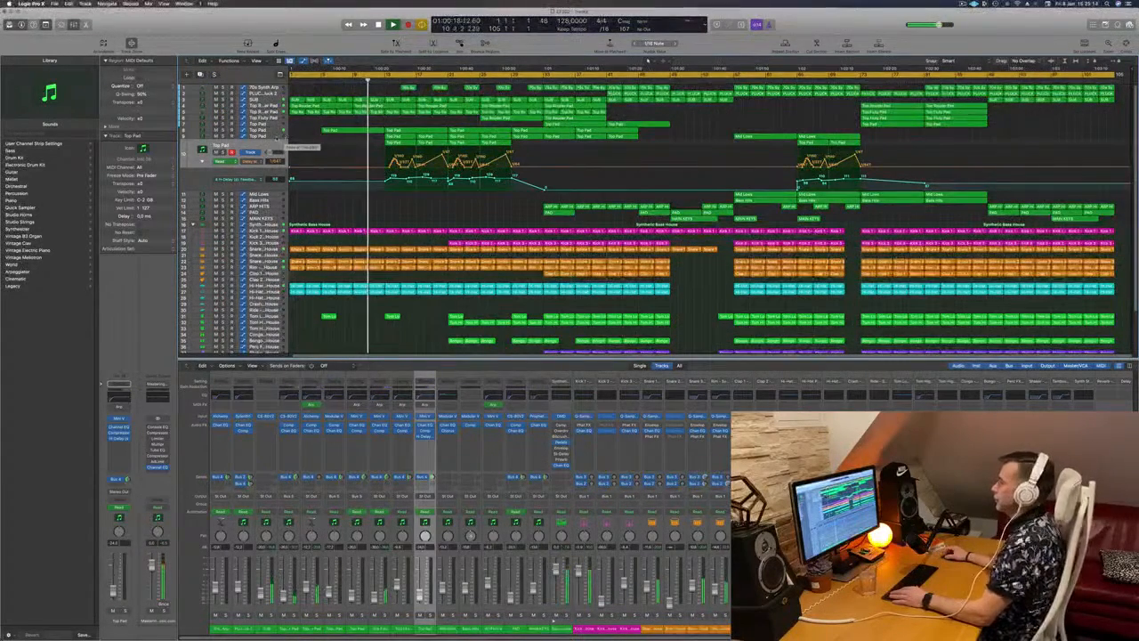
left_click(274, 137)
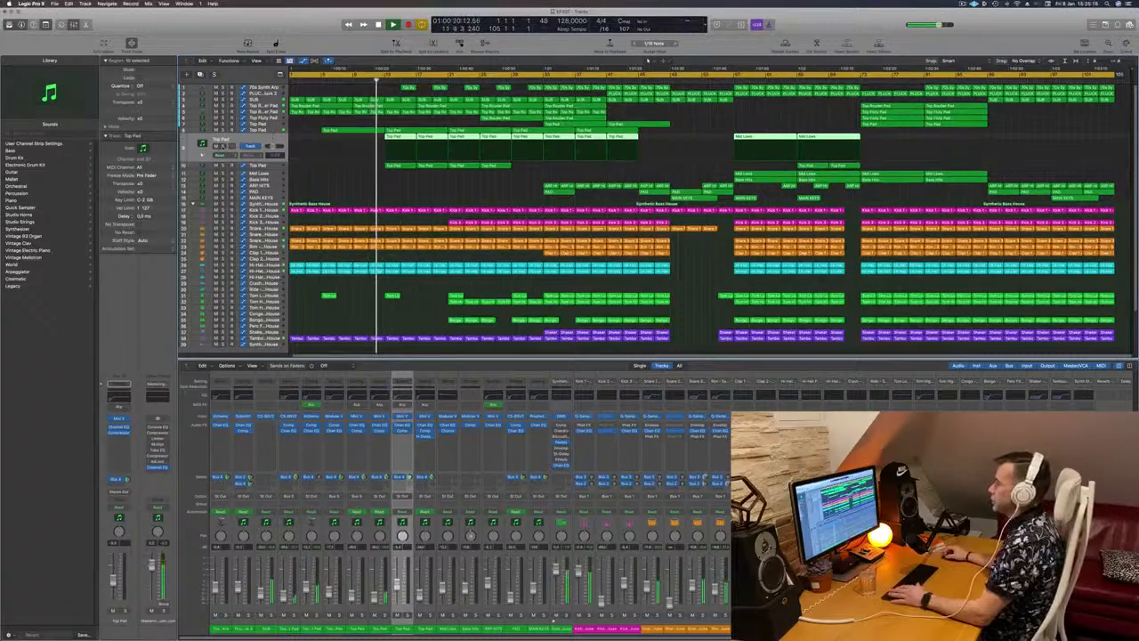
left_click(223, 145)
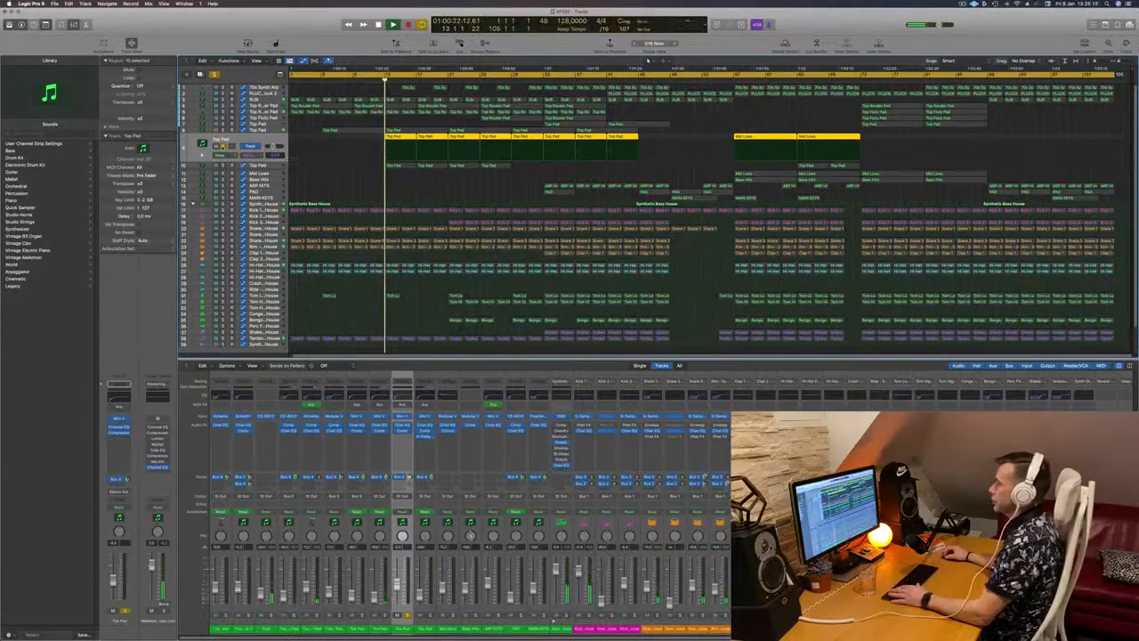
left_click(223, 145)
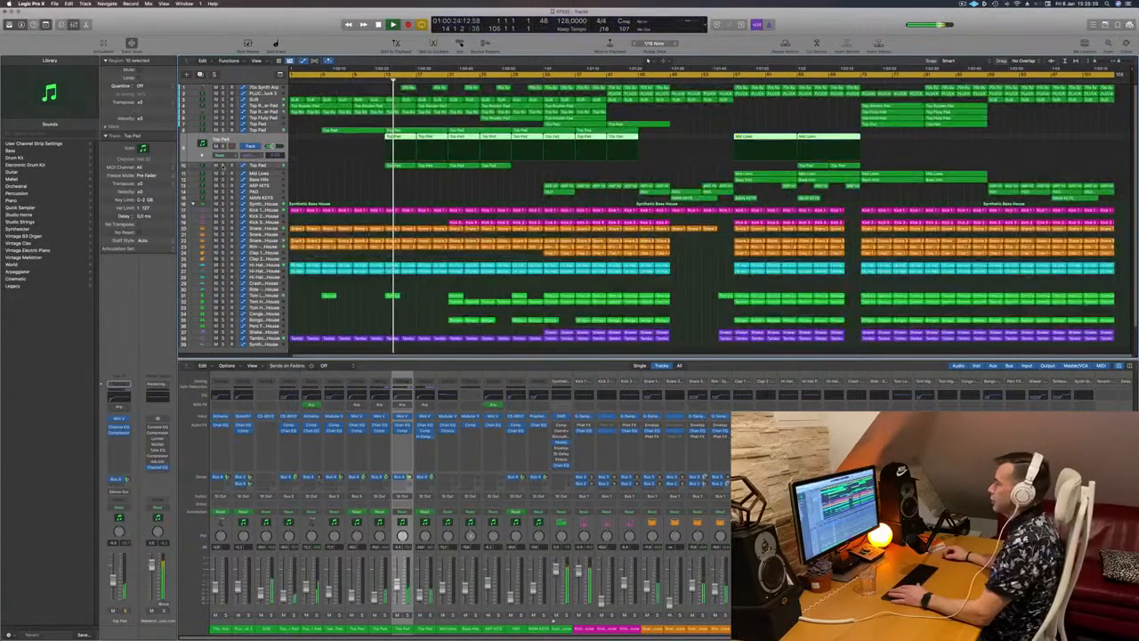
left_click(222, 166)
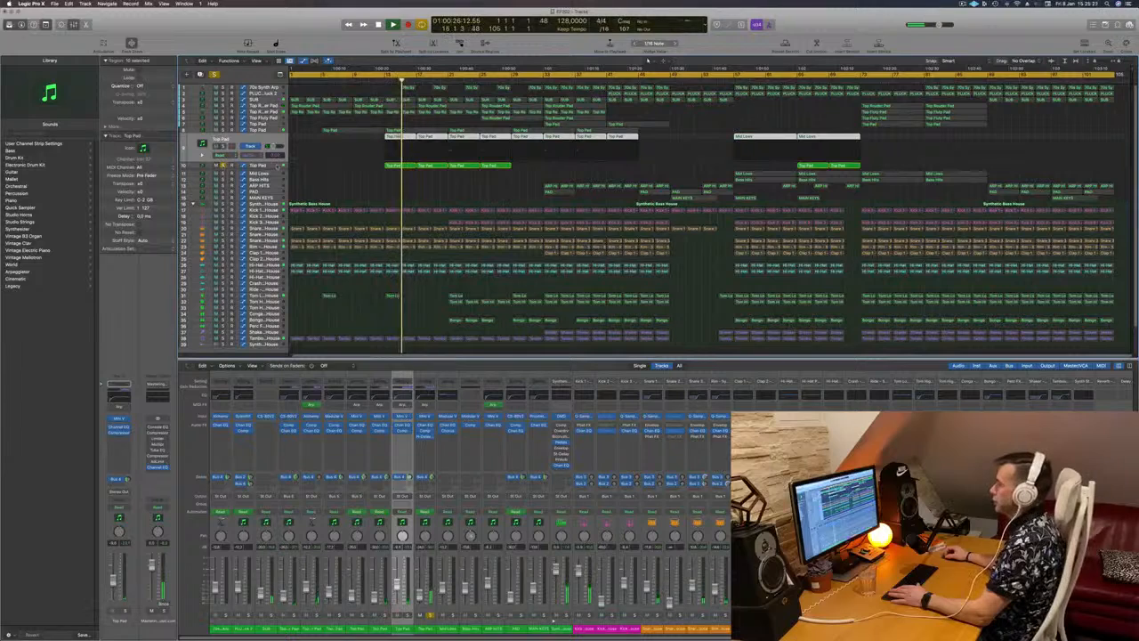
left_click(279, 164)
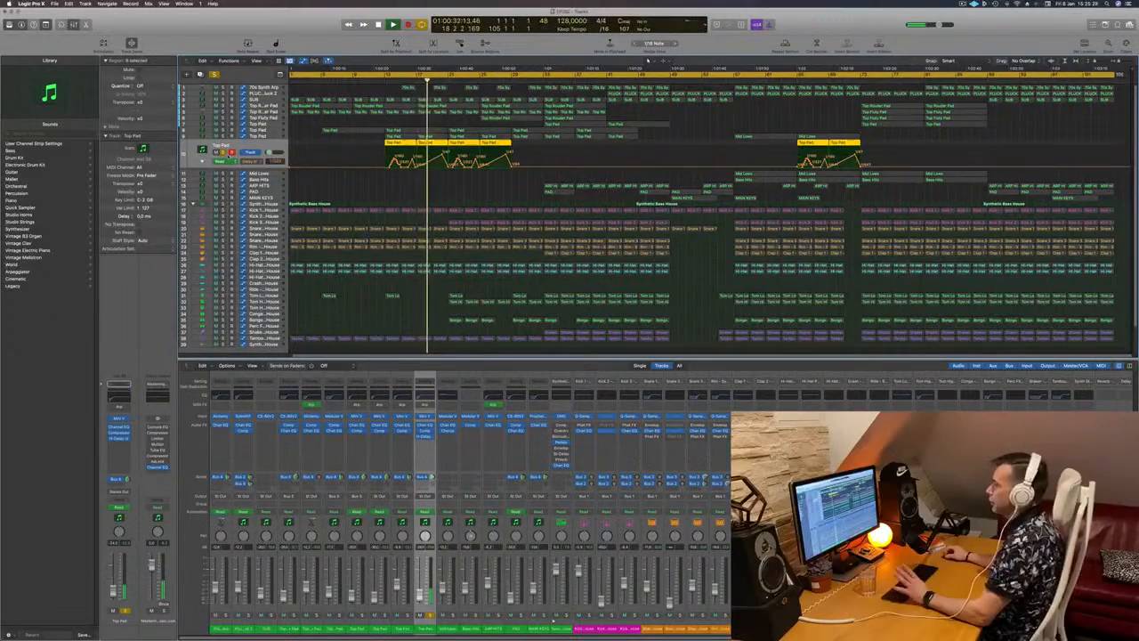
key("s")
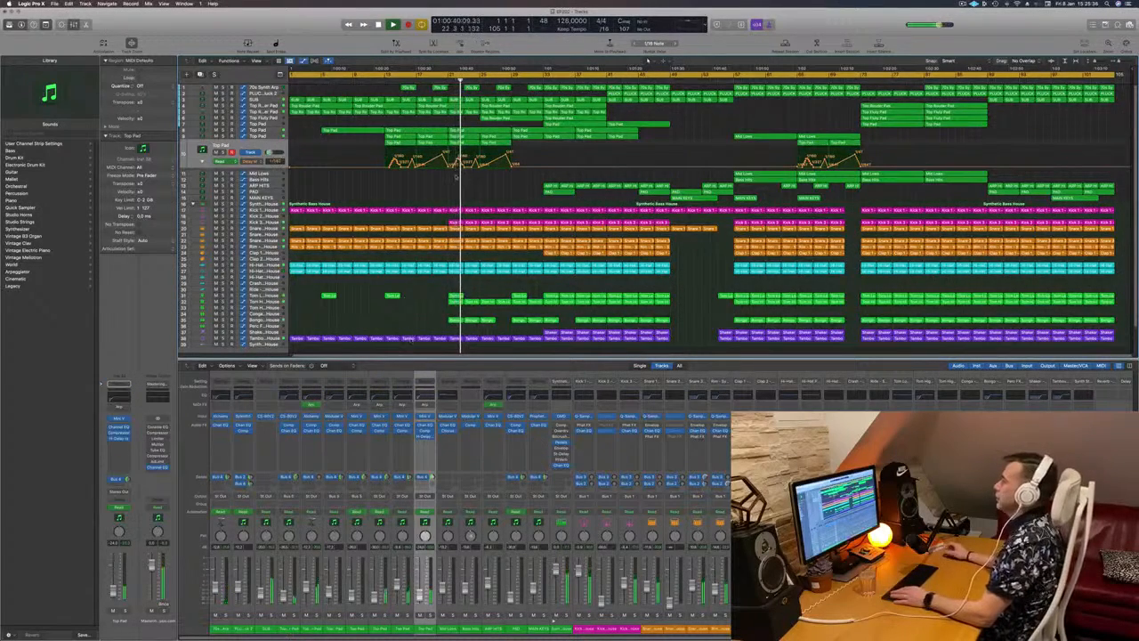
Step: Audition the Kick 3 Synthetic Bass House track by soloing it briefly and returning to the full mix
key("super+d")
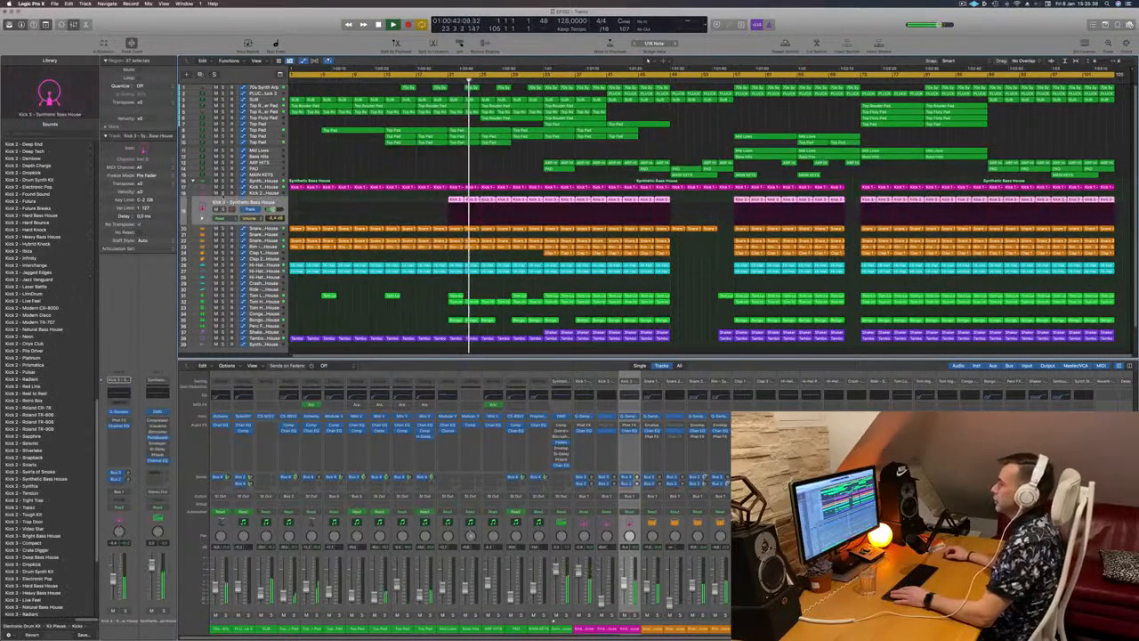
key("s")
key("s")
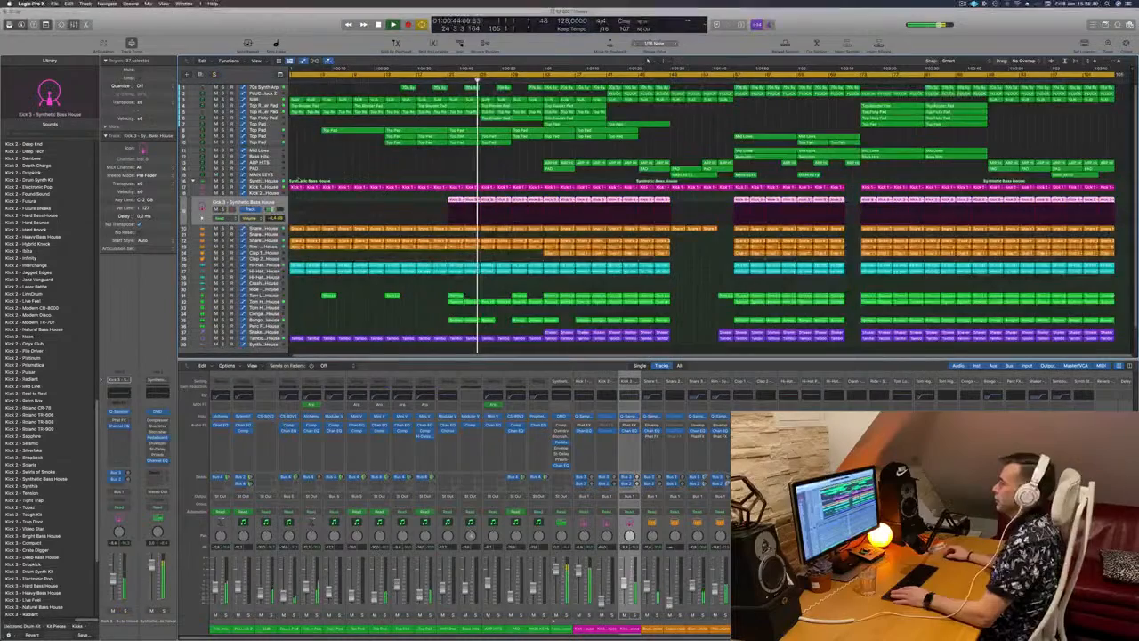
Step: Review the automation of Top Pad track 10, including its delay lane, and of the PAD and MAIN KEYS tracks
left_click(427, 159)
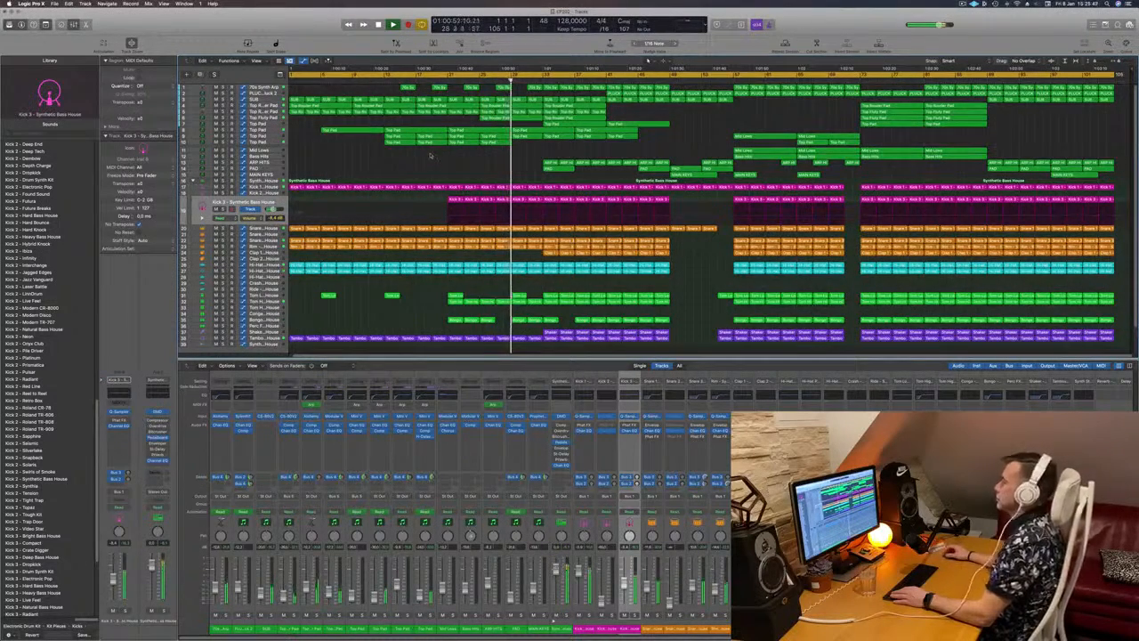
left_click(293, 144)
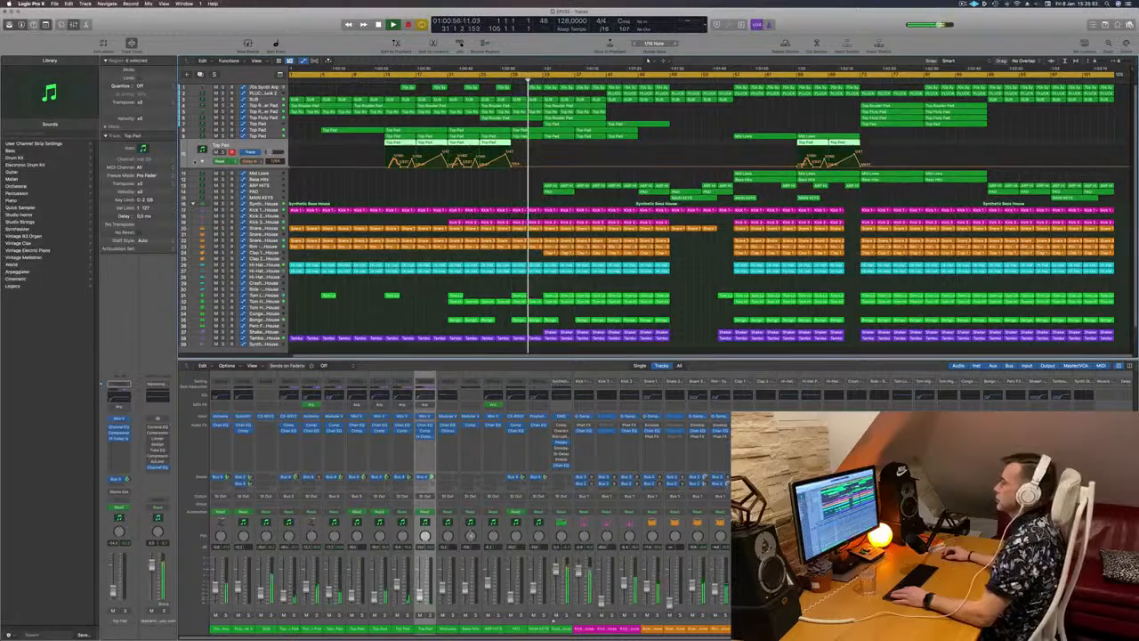
left_click(203, 161)
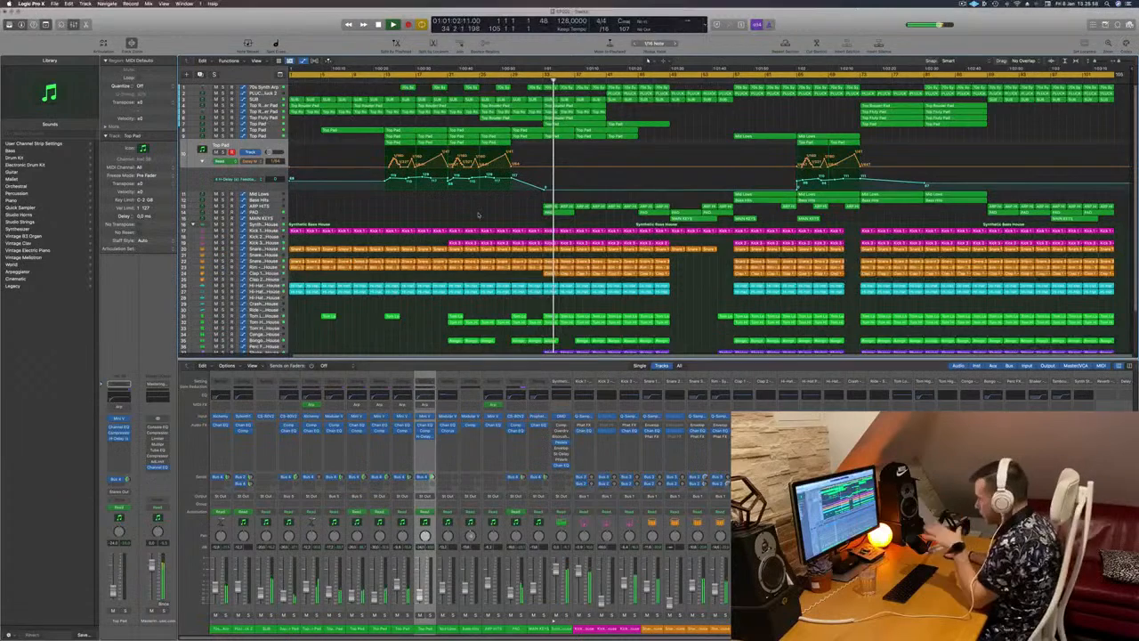
mouse_move(545, 187)
left_mouse_down()
mouse_move(545, 173)
mouse_move(545, 189)
left_mouse_up()
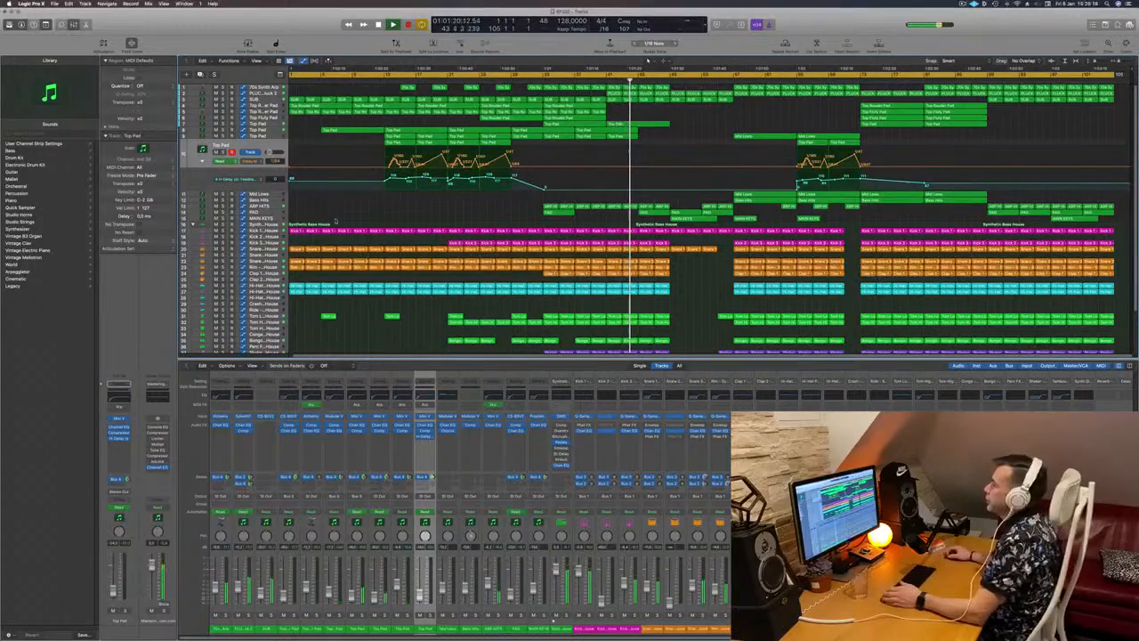
left_click(272, 213)
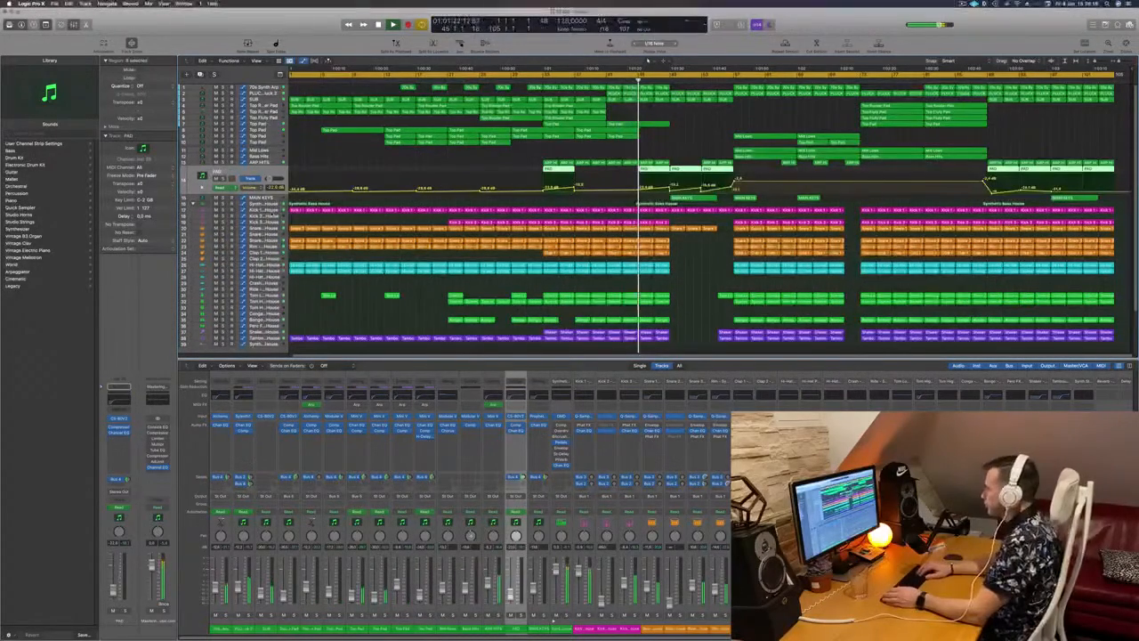
key("Down")
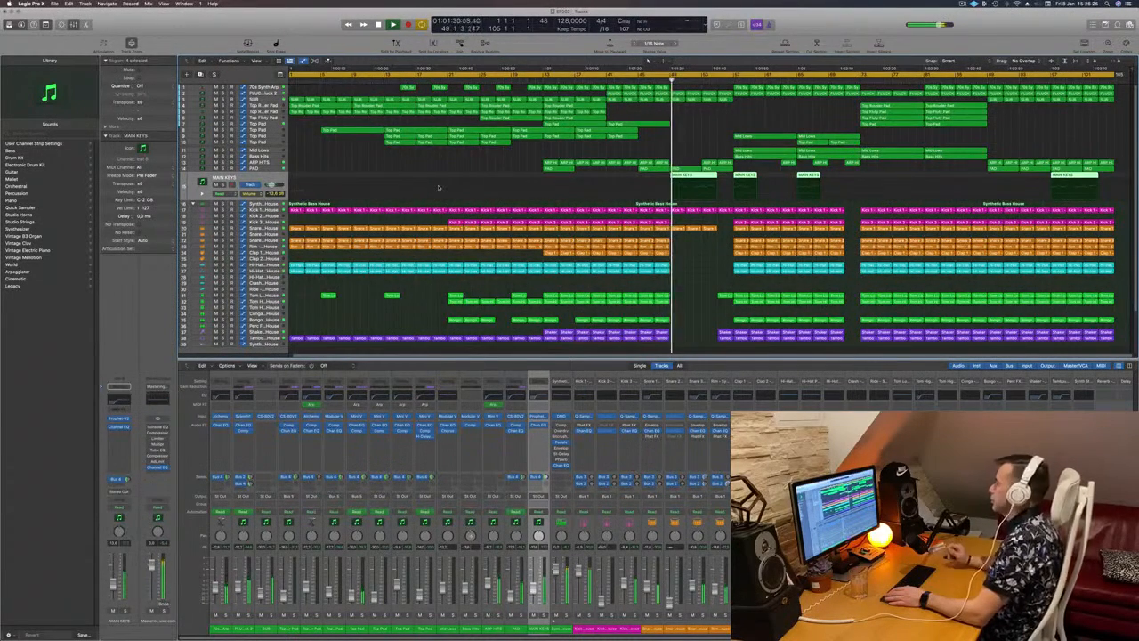
left_click(726, 132)
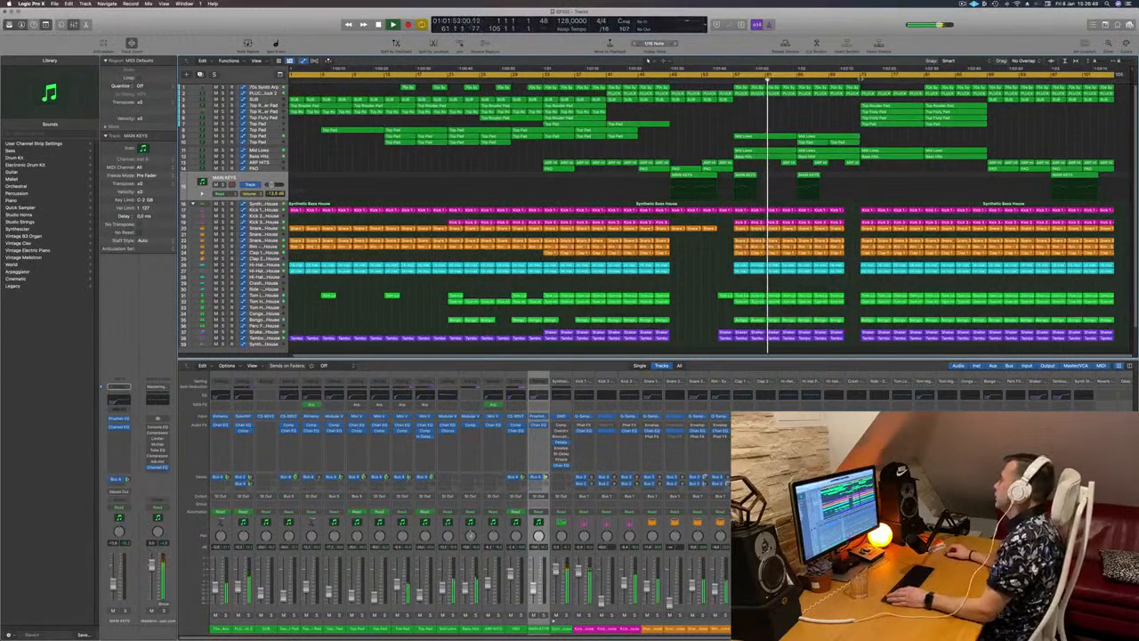
Step: Set the cycle range from bar 73 to bar 89
left_click(861, 73)
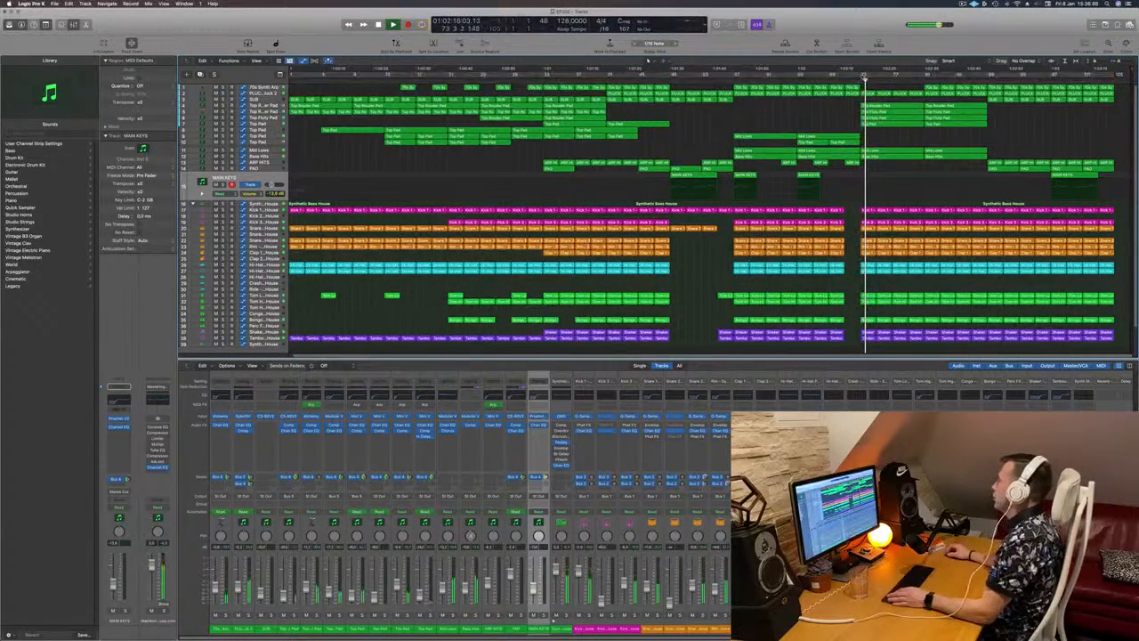
left_click_drag(864, 74, 975, 76)
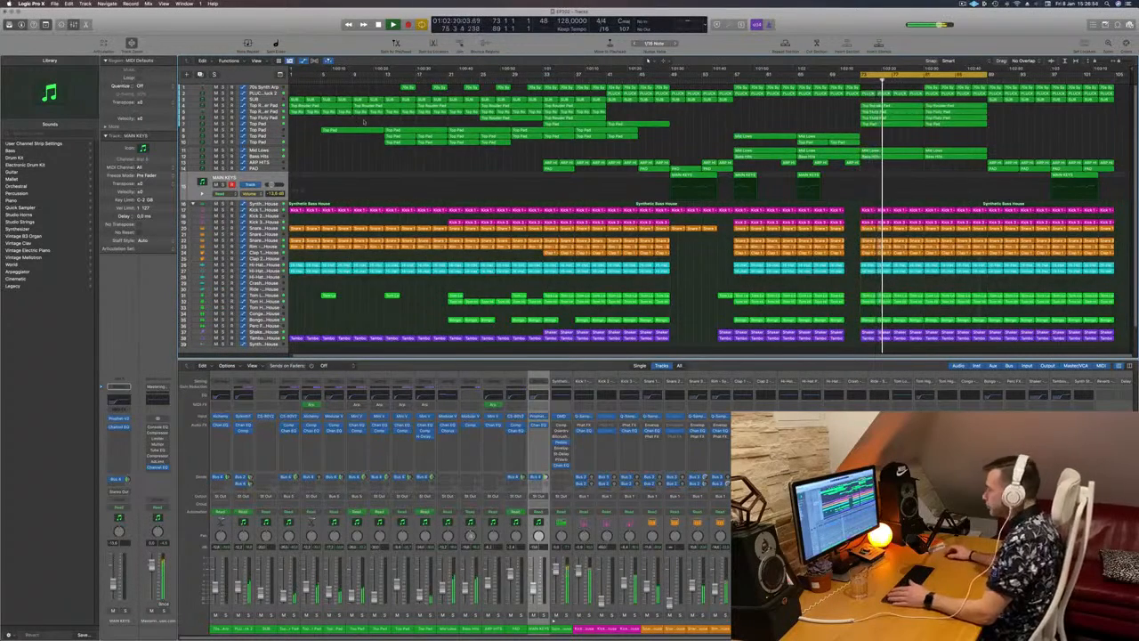
Step: Go through the tracks from SUB to Top Fluty Pad while the cycled section plays, and stop playback
left_click(265, 102)
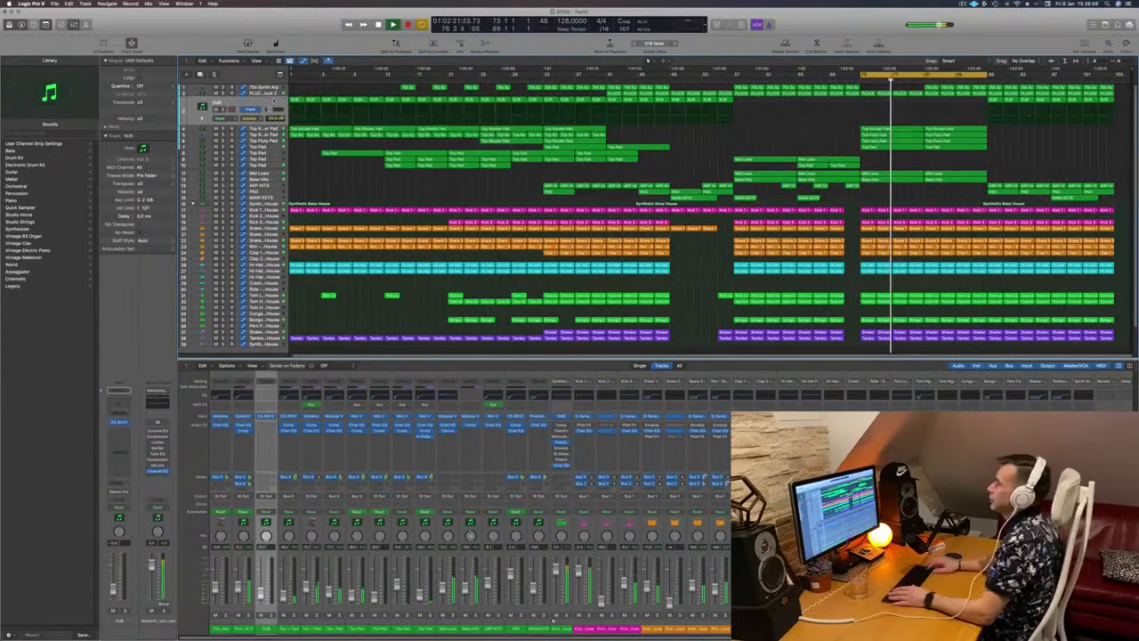
key("Down")
key("Down")
key("Up")
key("Up")
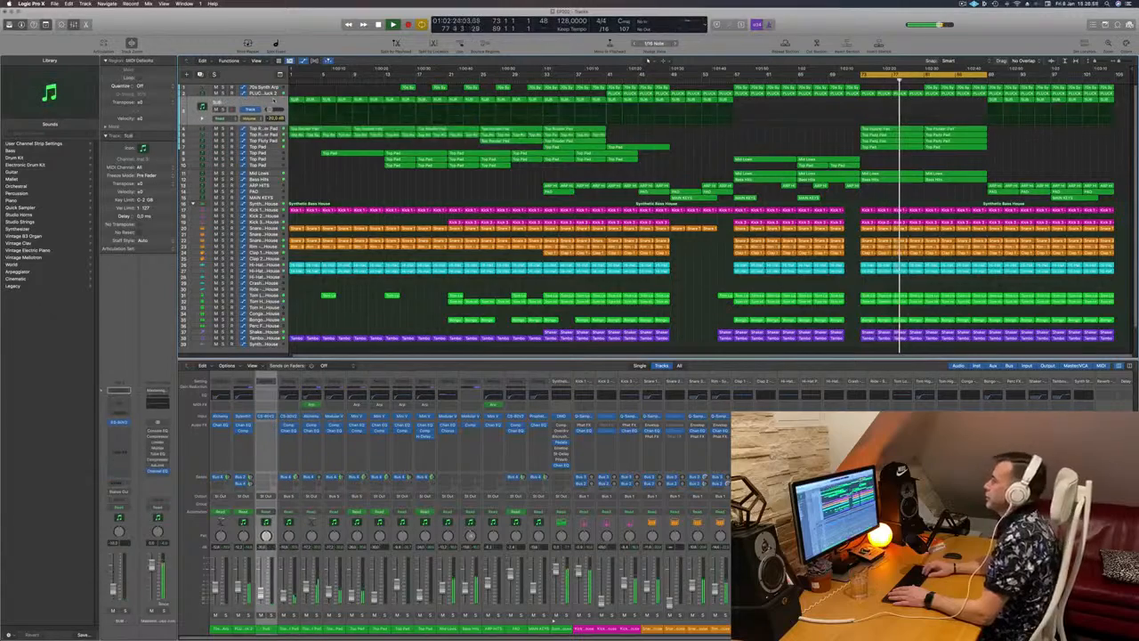
key("Down")
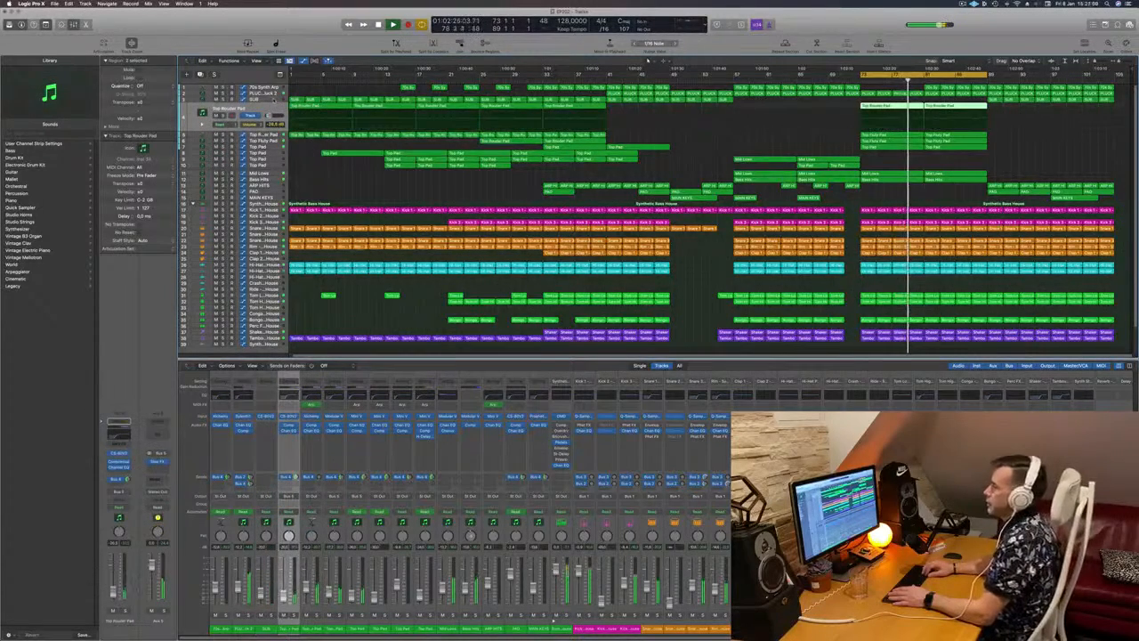
key("Down")
key("Down")
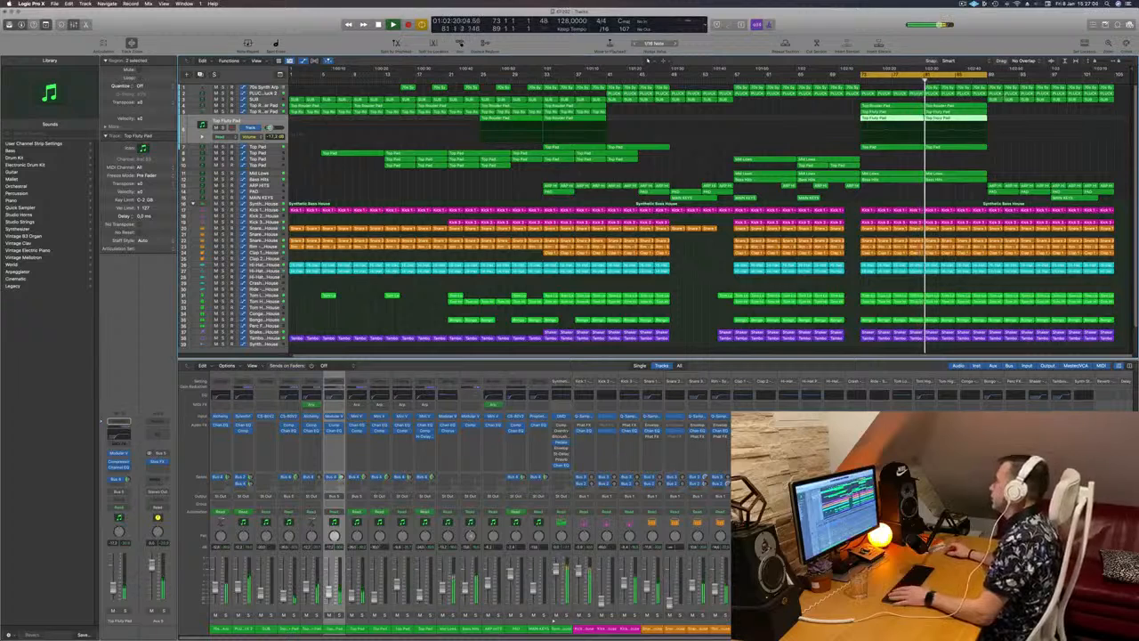
key("space")
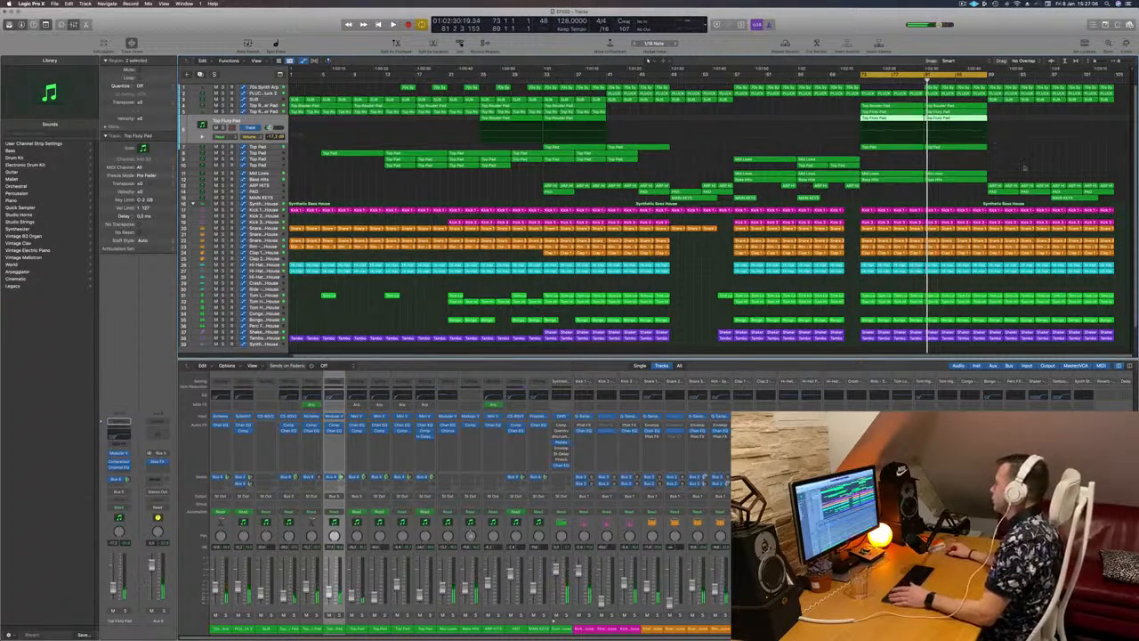
Step: Delete all regions on every track from bar 89 onward
left_click_drag(1123, 82, 997, 352)
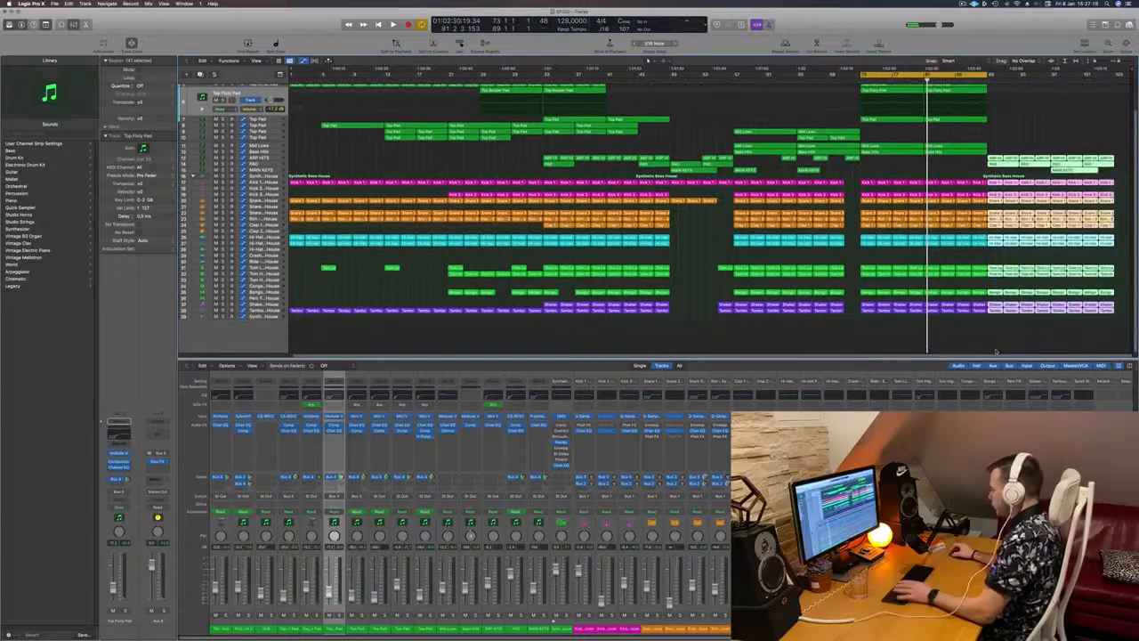
key("Delete")
scroll(1012, 178, "up", 3)
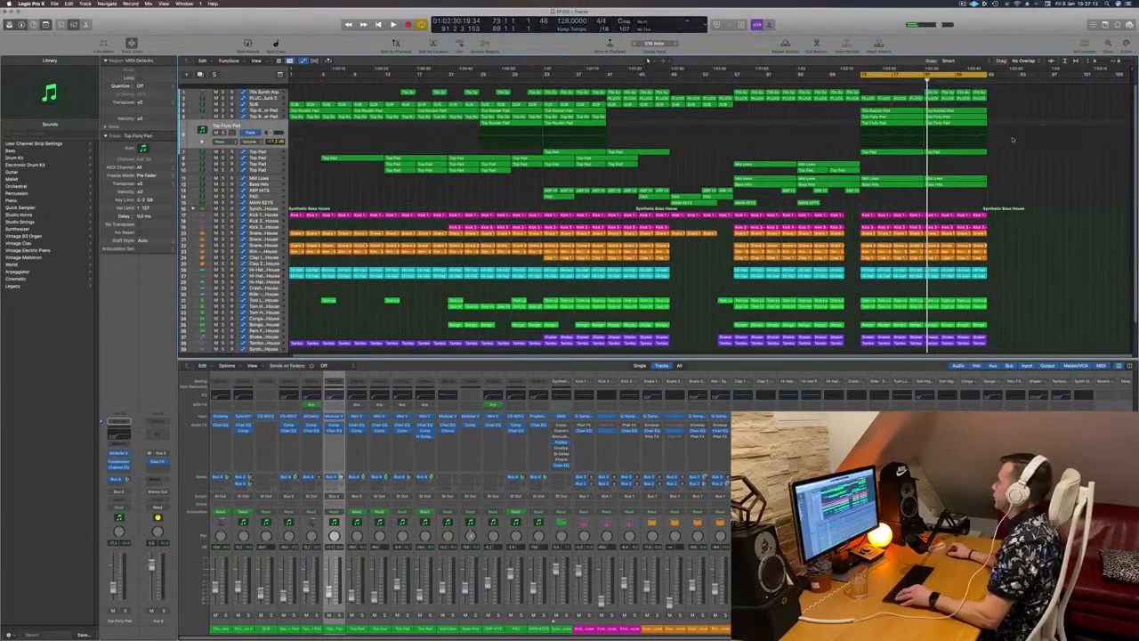
Step: Repeat the regions of bars 73 to 89 twice, starting at bar 89, and play the section from bar 73
key("super+z")
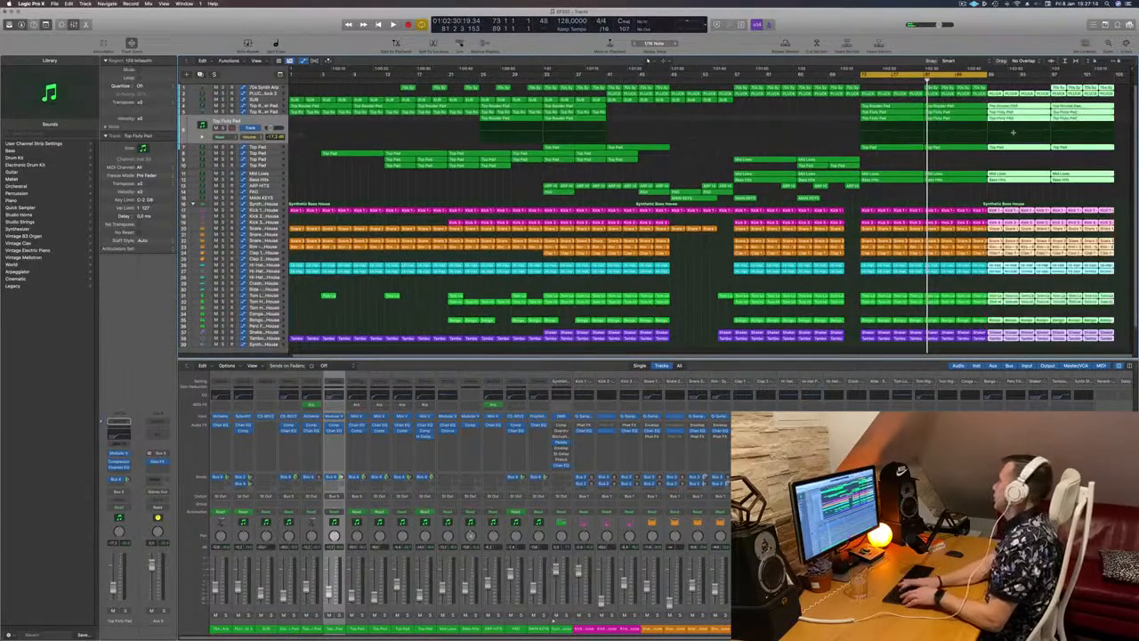
key("super+r")
scroll(946, 163, "left", 3)
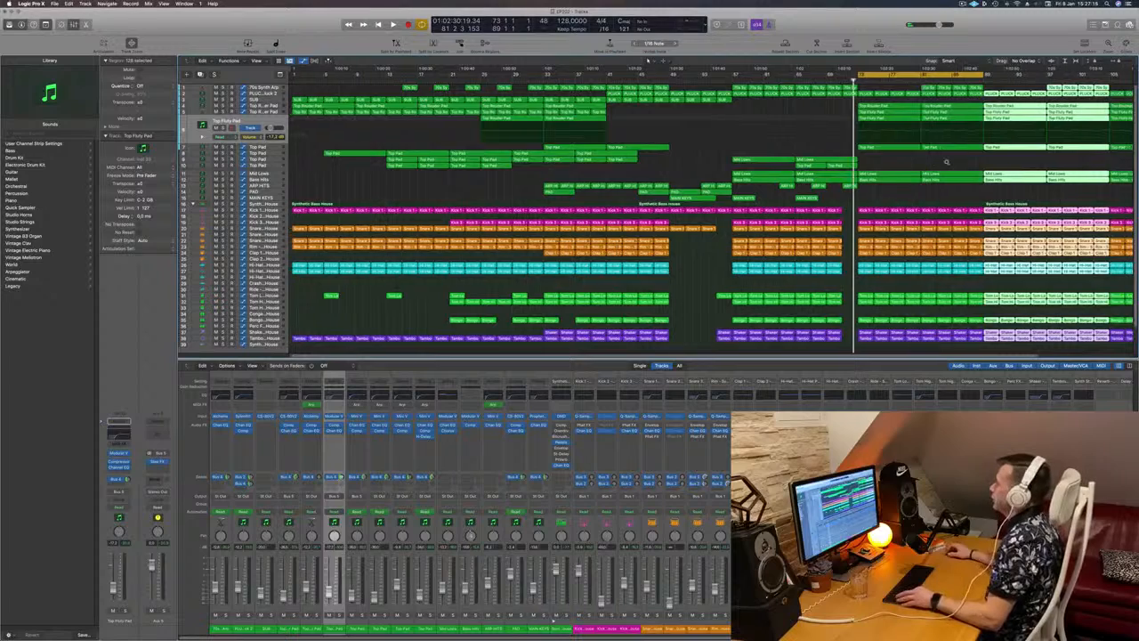
key("space")
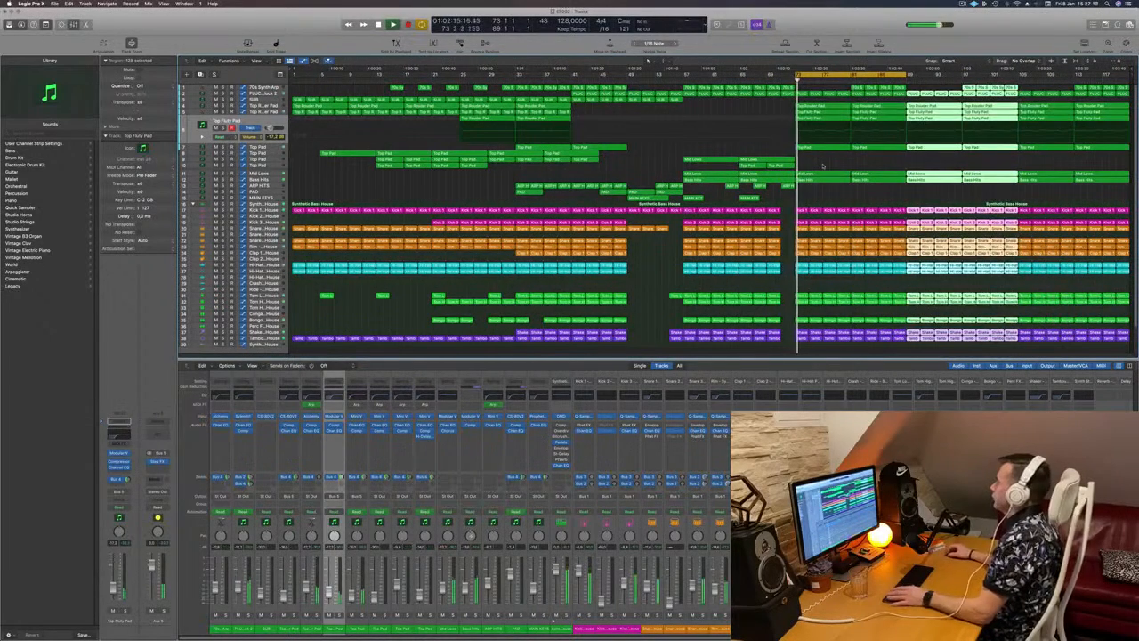
left_click(823, 166)
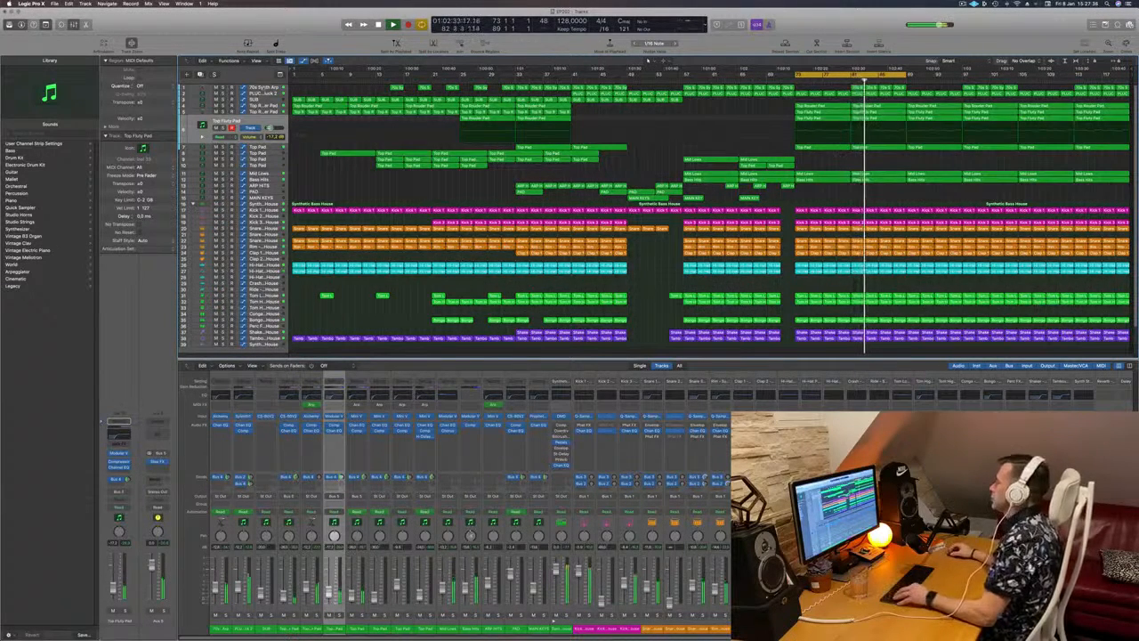
Step: Cycle bars 89 to 105 and remove the Kick 3 regions from the first eight bars of that range
left_click_drag(915, 75, 989, 77)
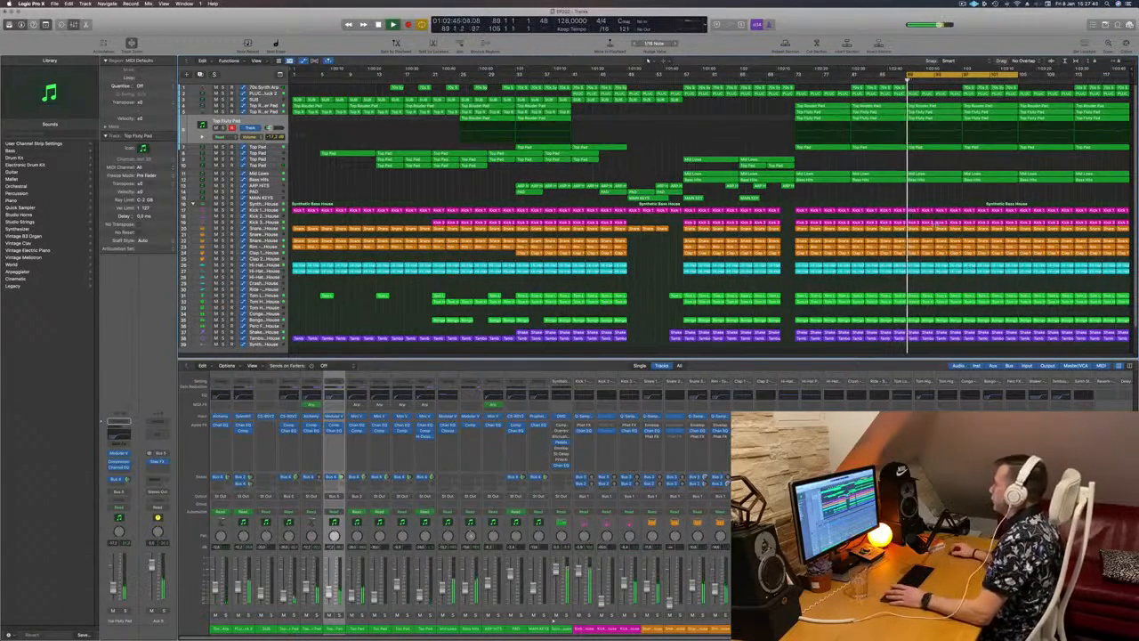
left_click(917, 217)
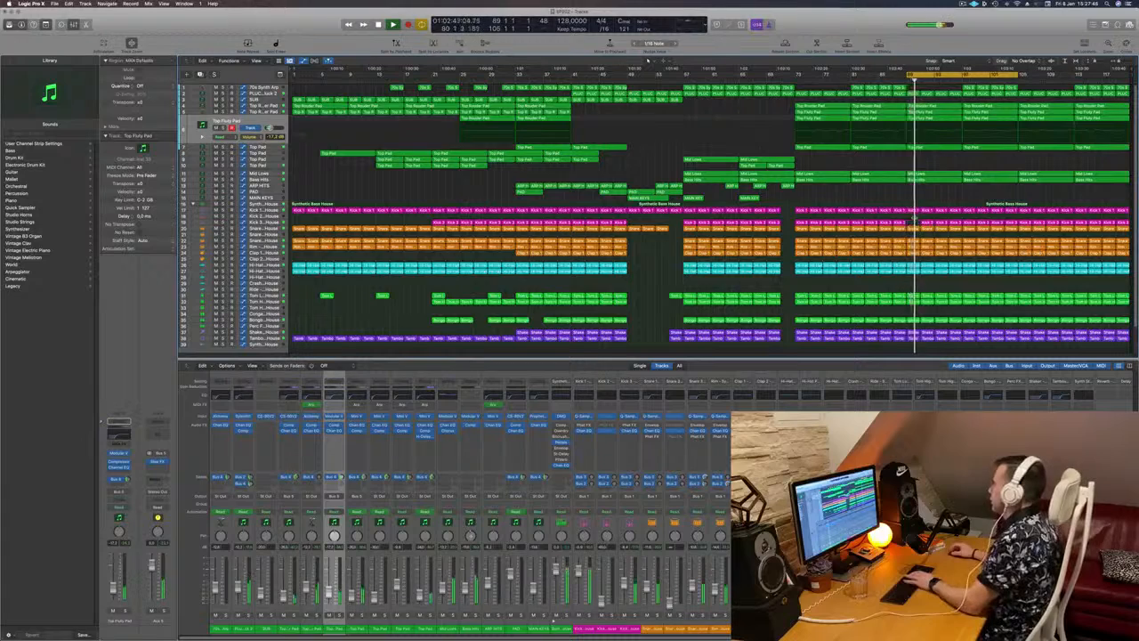
left_click_drag(919, 220, 960, 224)
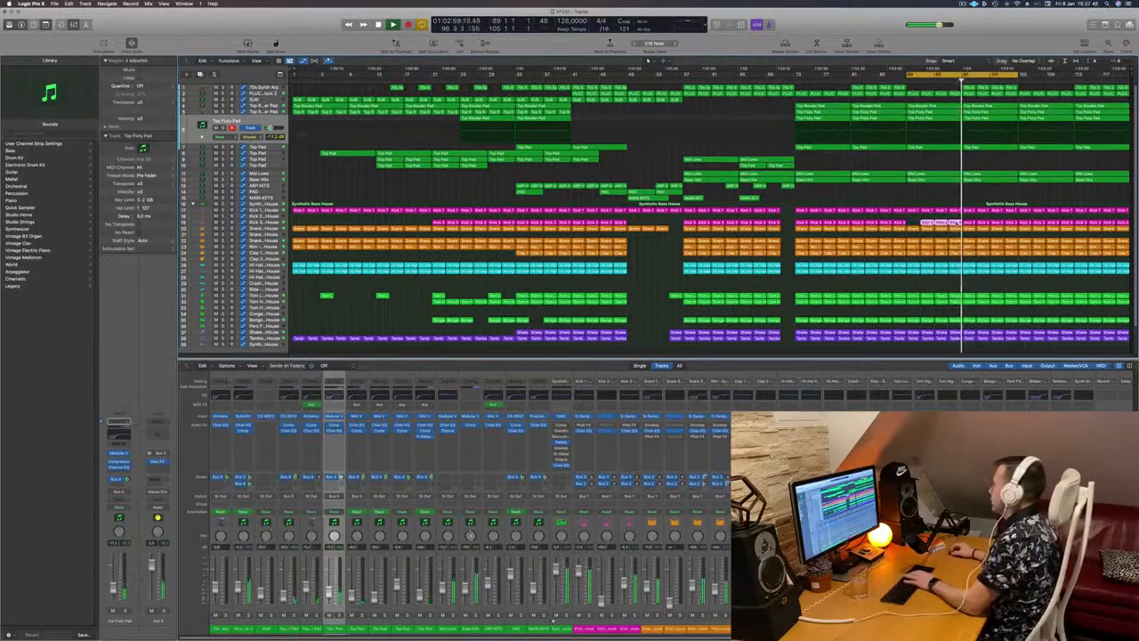
left_click(944, 211)
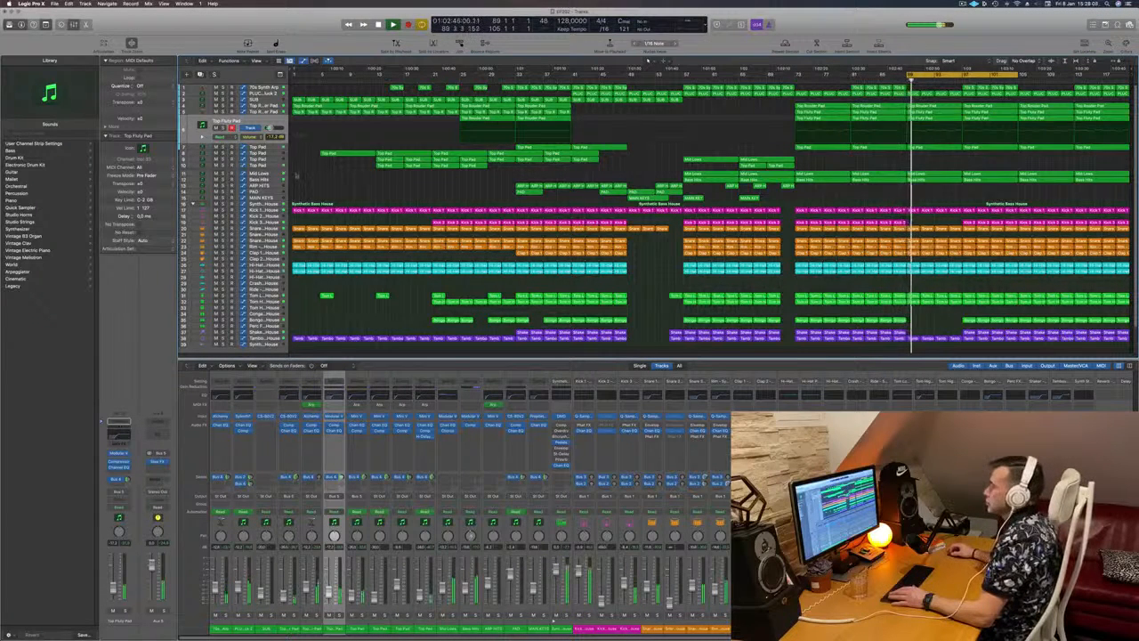
Step: Check the Top Pad tracks below Top Fluty Pad, comparing the first one soloed and in the full mix during playback
key("Down")
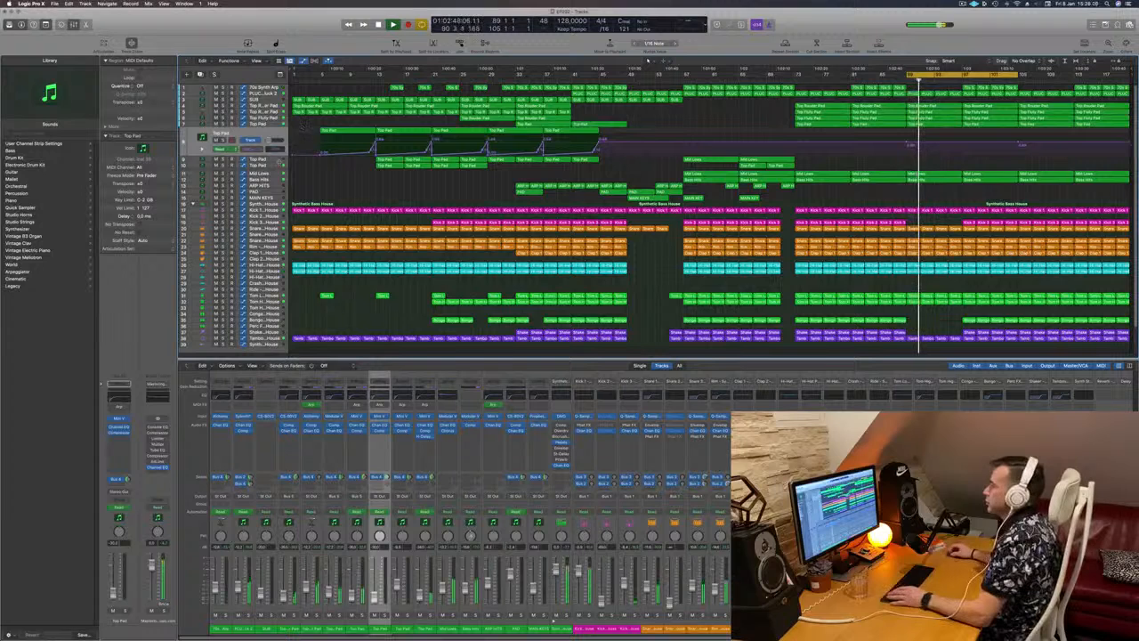
key("Down")
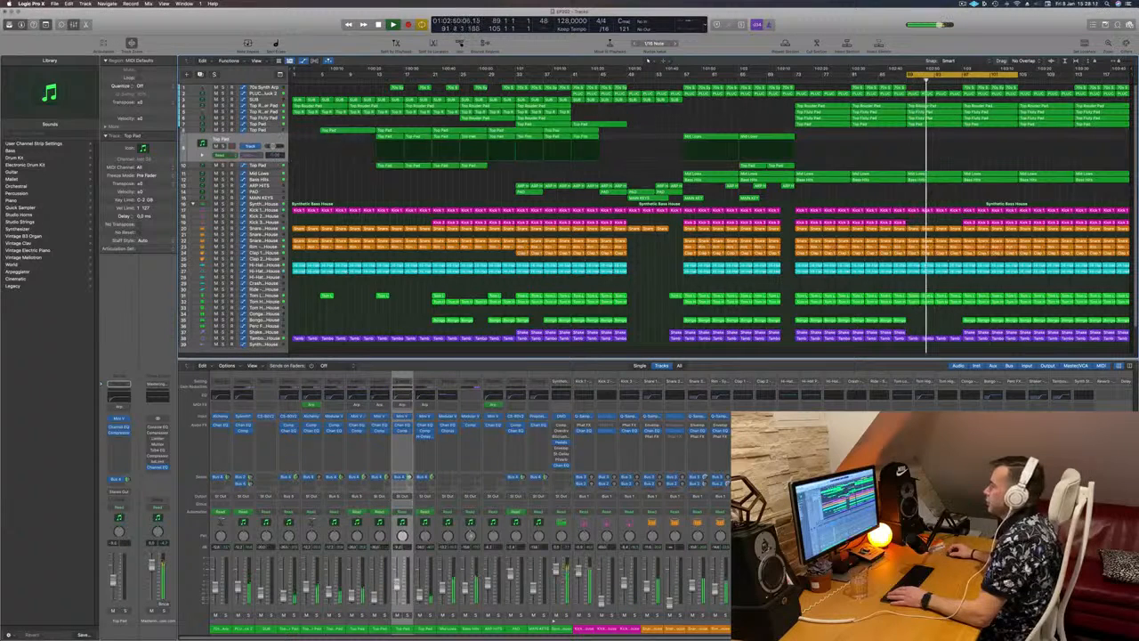
key("Up")
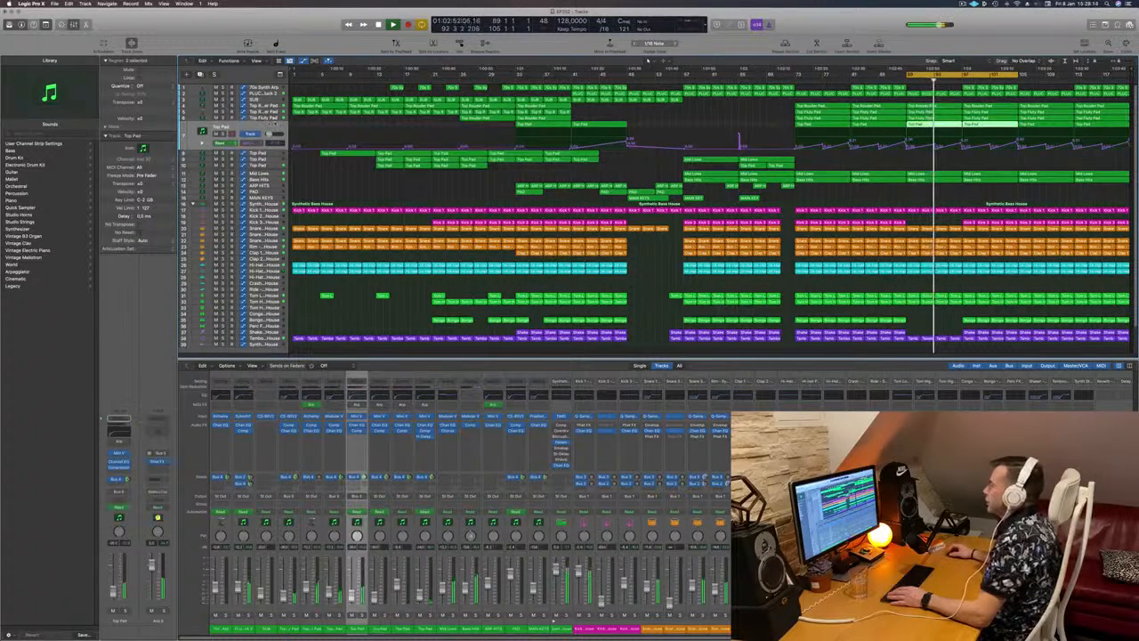
key("s")
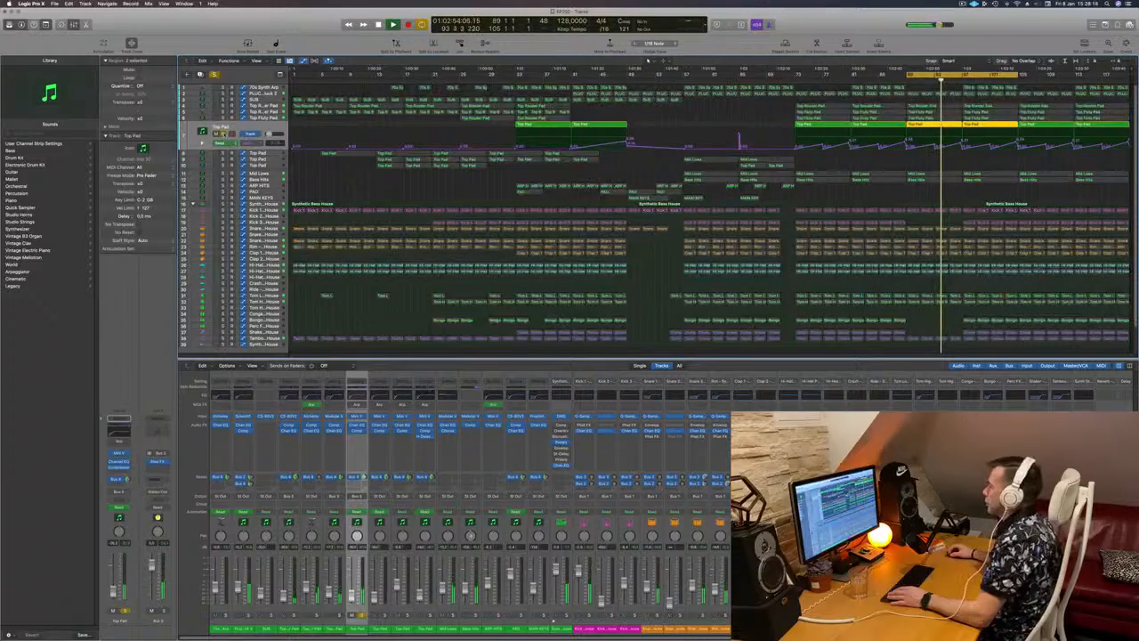
key("s")
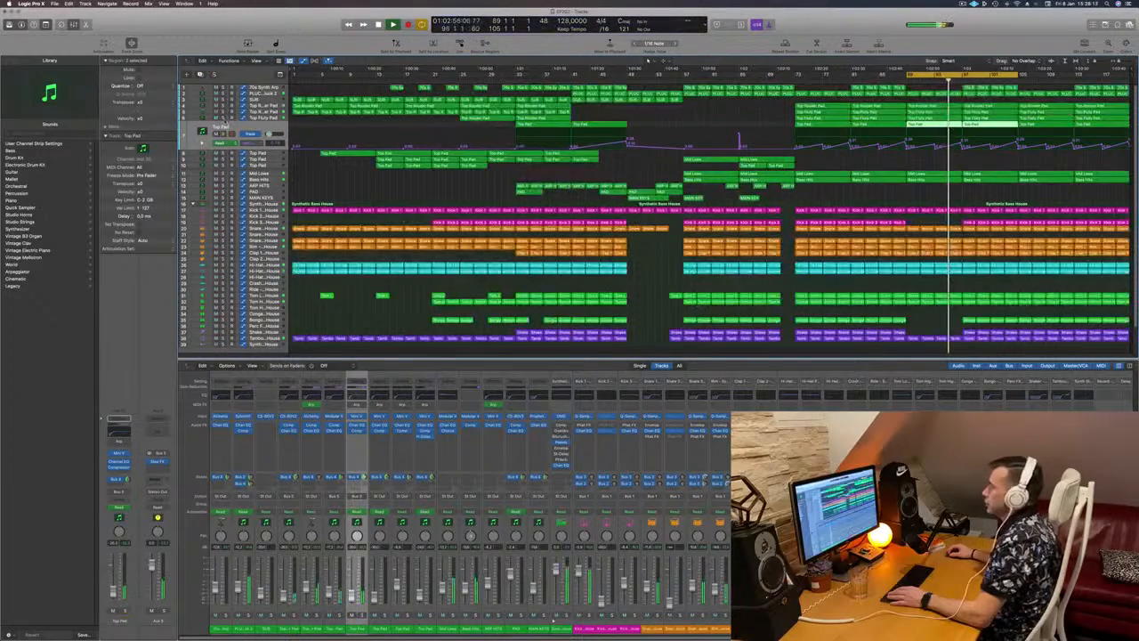
key("s")
key("s")
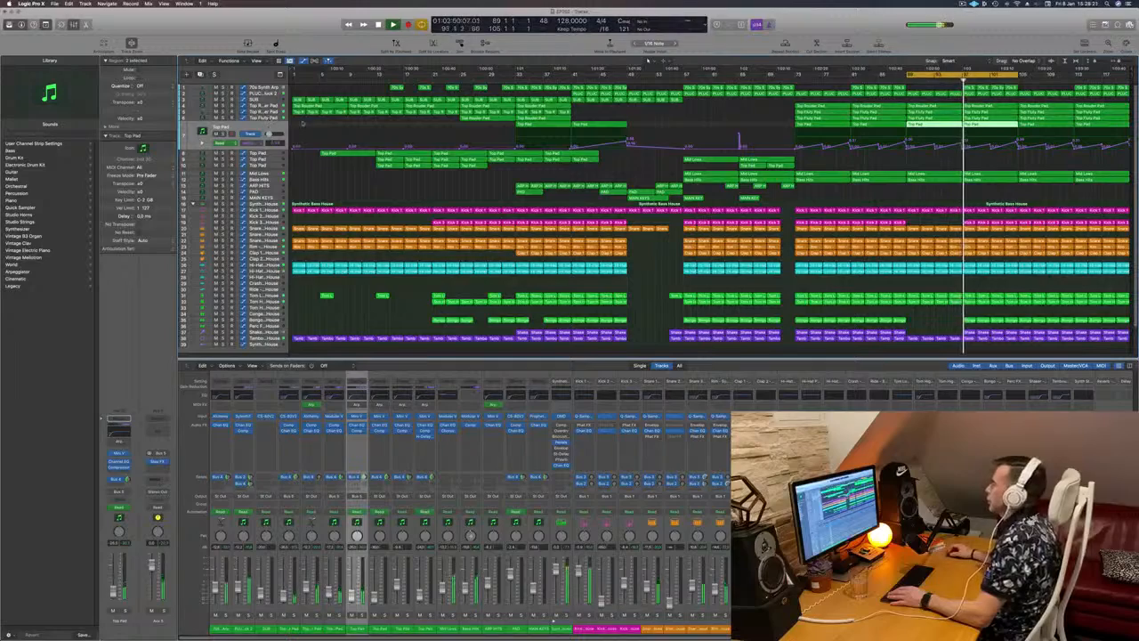
key("s")
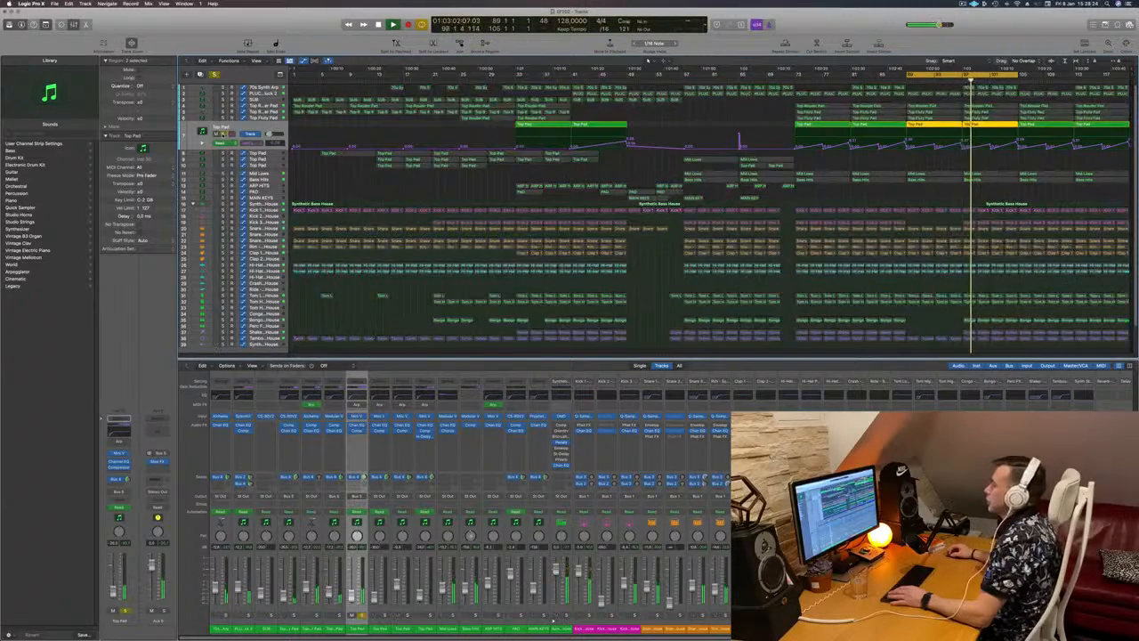
key("s")
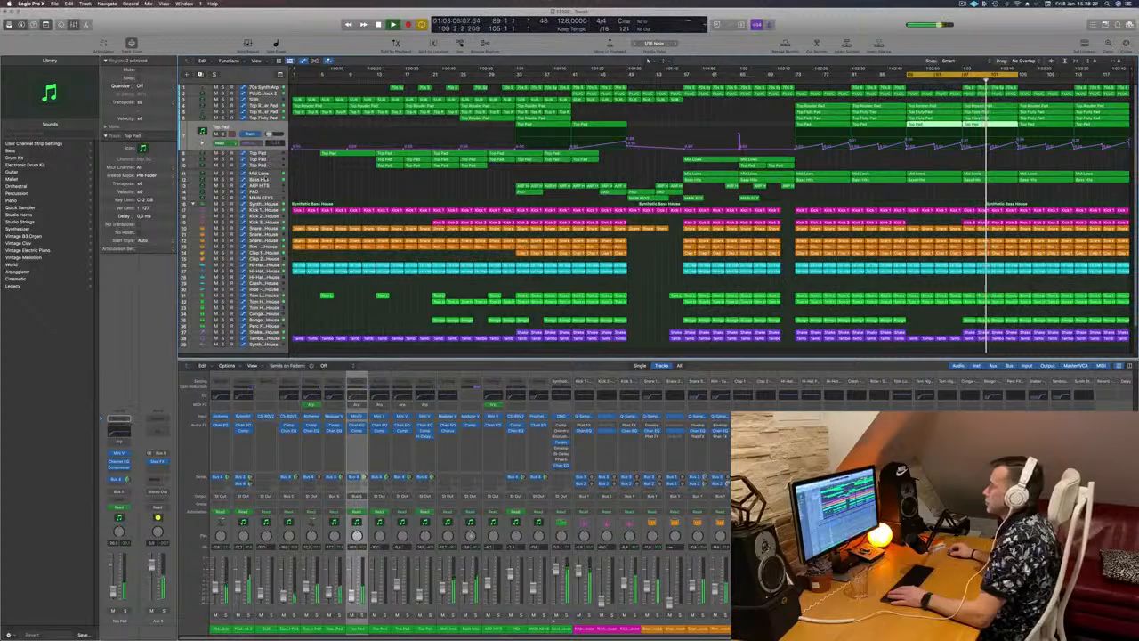
Step: Rename the lowest Top Pad track, the one directly above Mid Lows, as FX
key("Up")
key("Up")
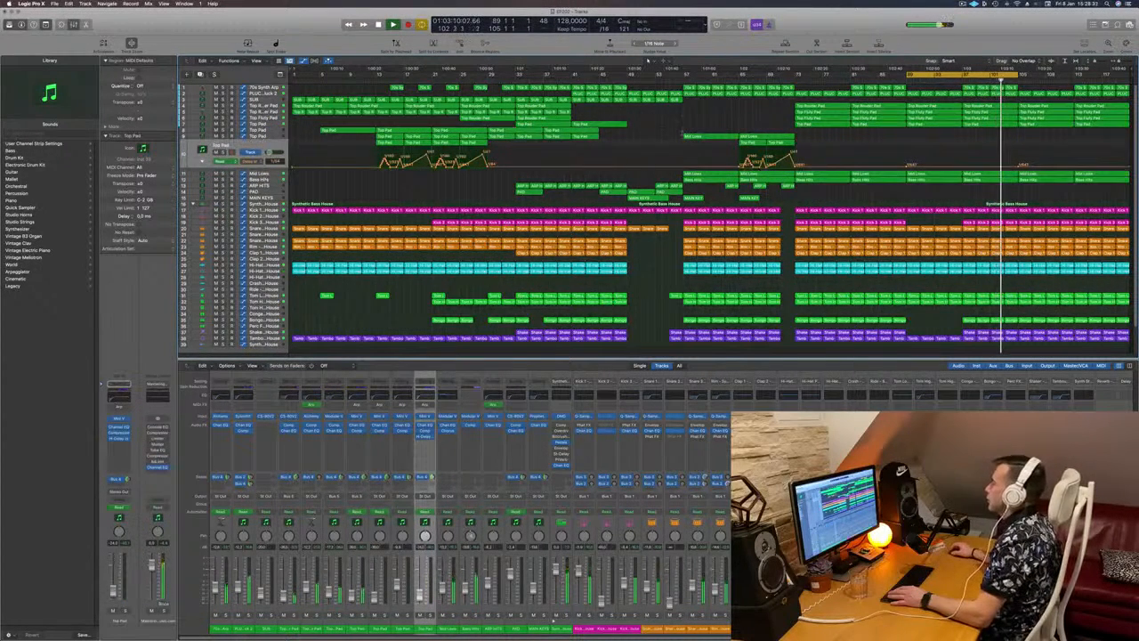
double_click(222, 146)
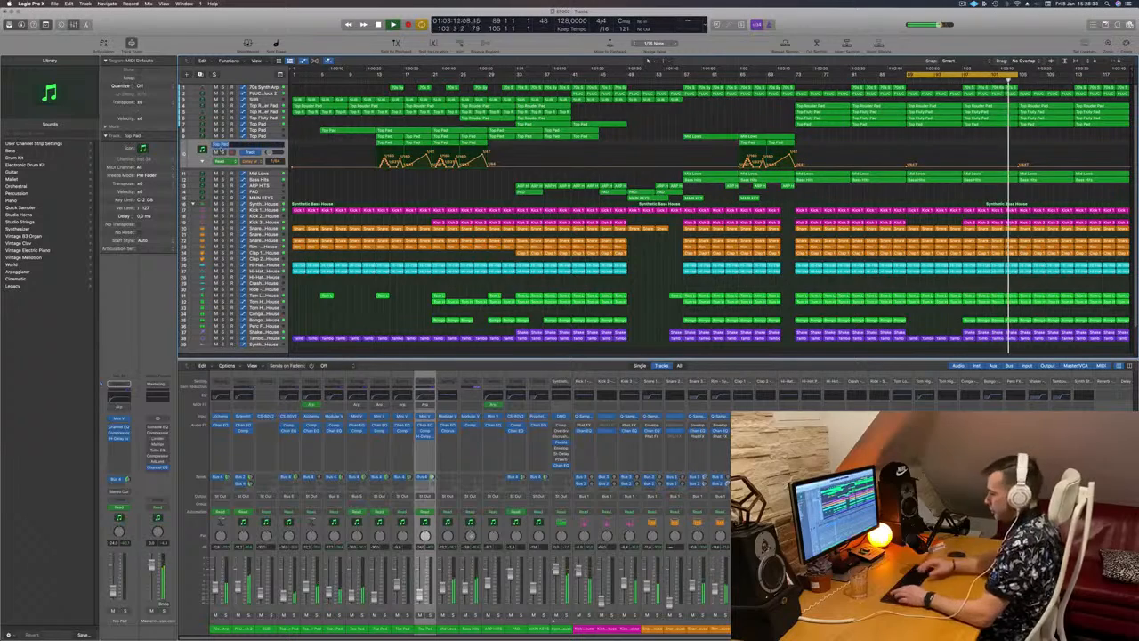
key("BackSpace")
type("FX")
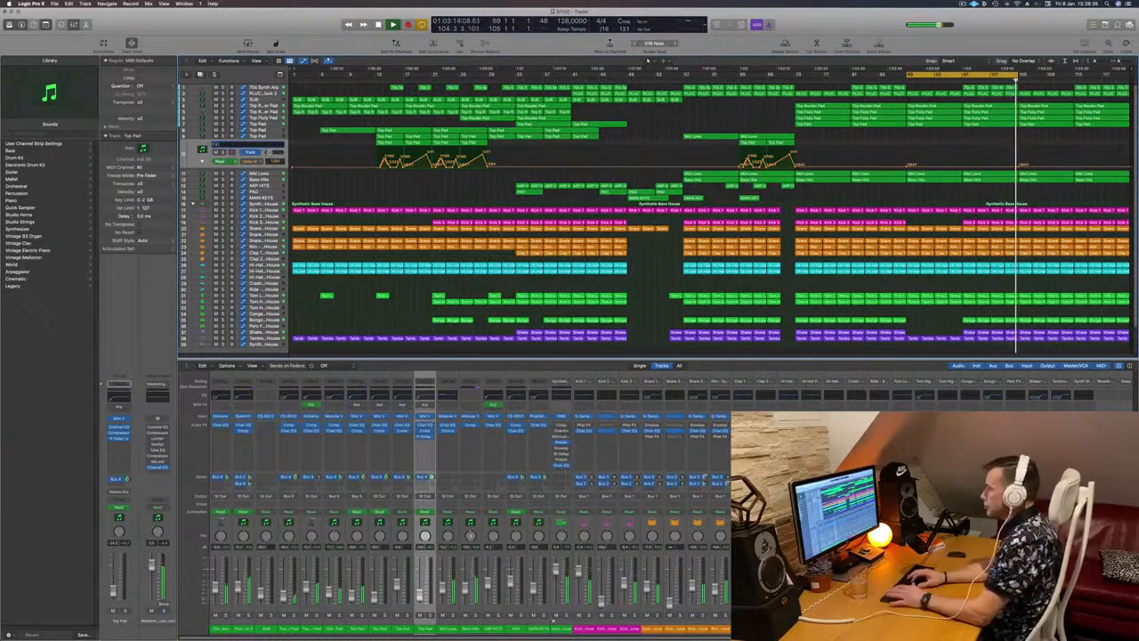
key("Return")
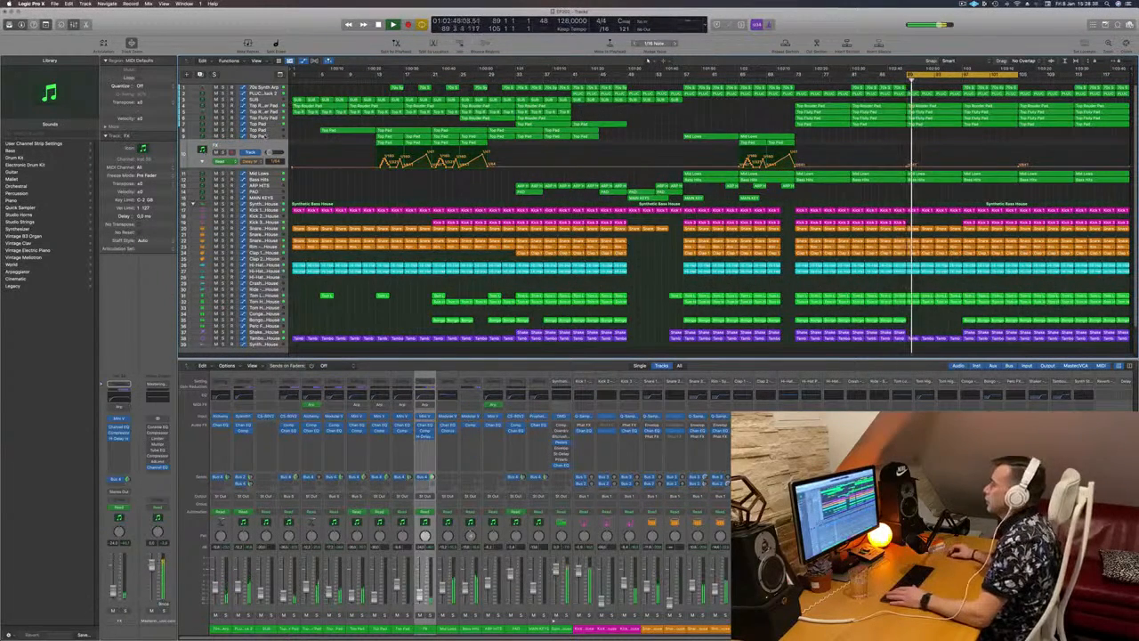
Step: Copy the regions of bars 57 to 73 on the Top Pad track above FX to bar 89, and play from there
left_click(266, 136)
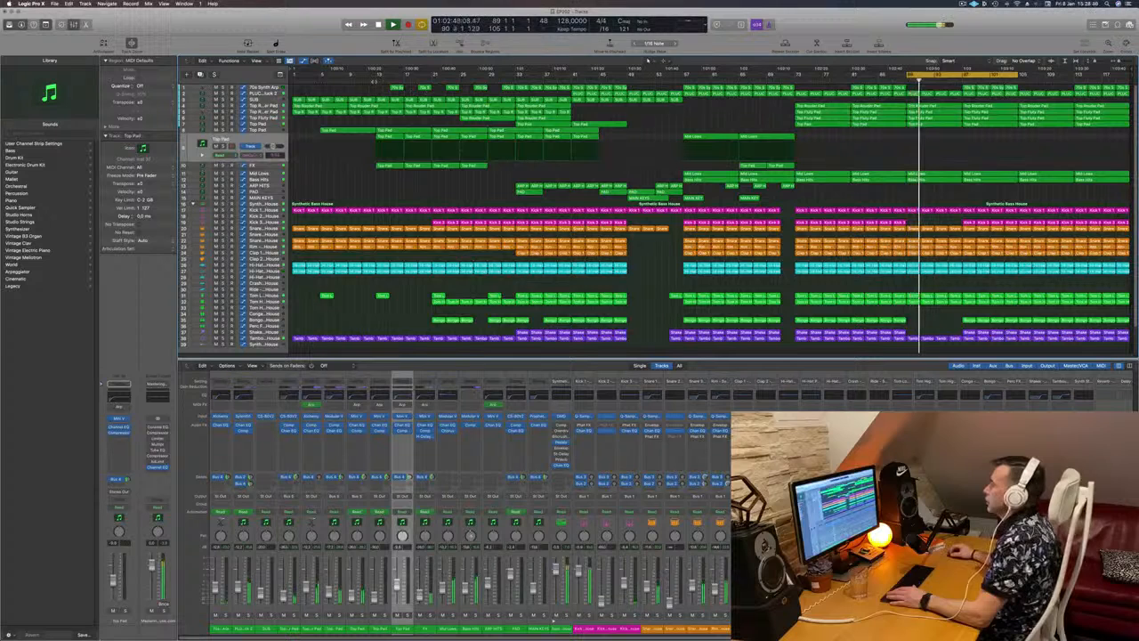
left_click(377, 75)
left_click(681, 75)
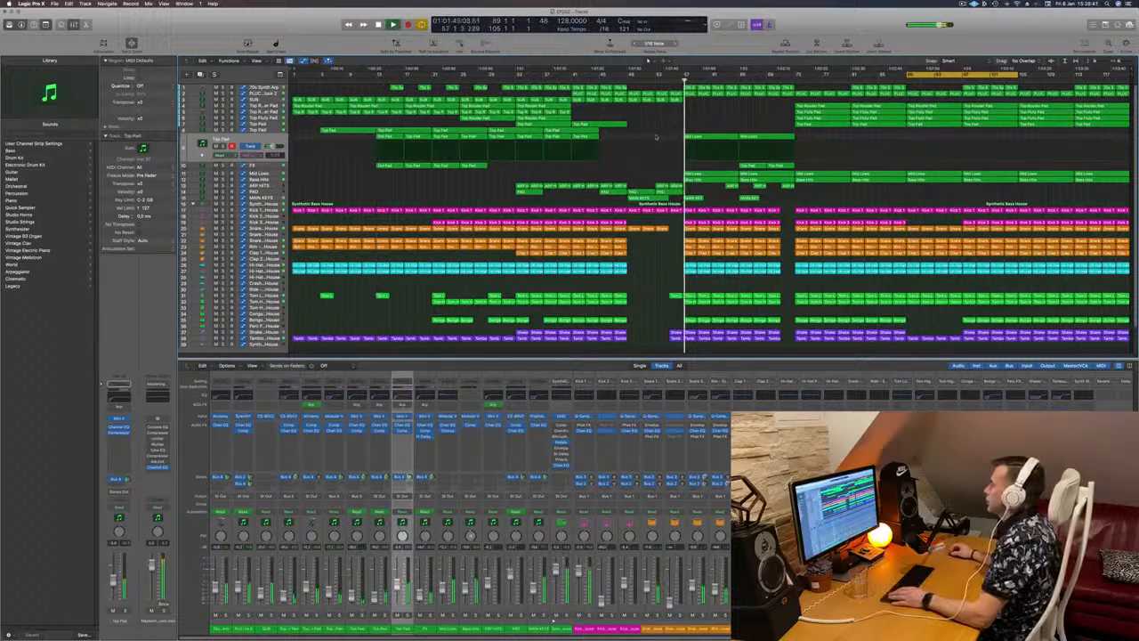
left_click_drag(657, 136, 939, 139)
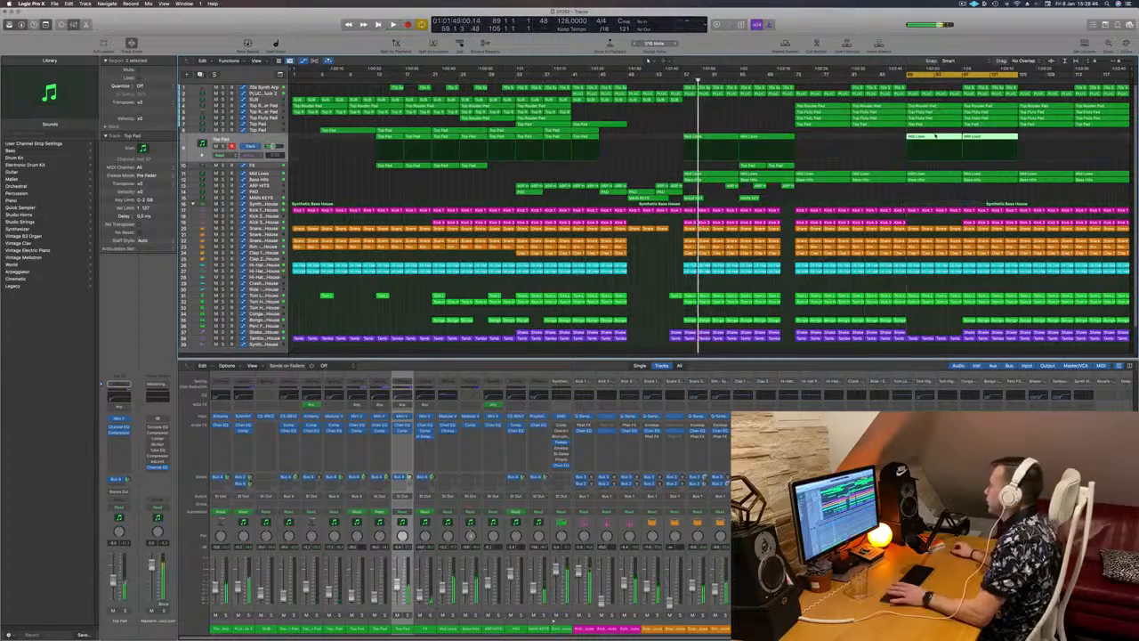
left_click(908, 75)
key("space")
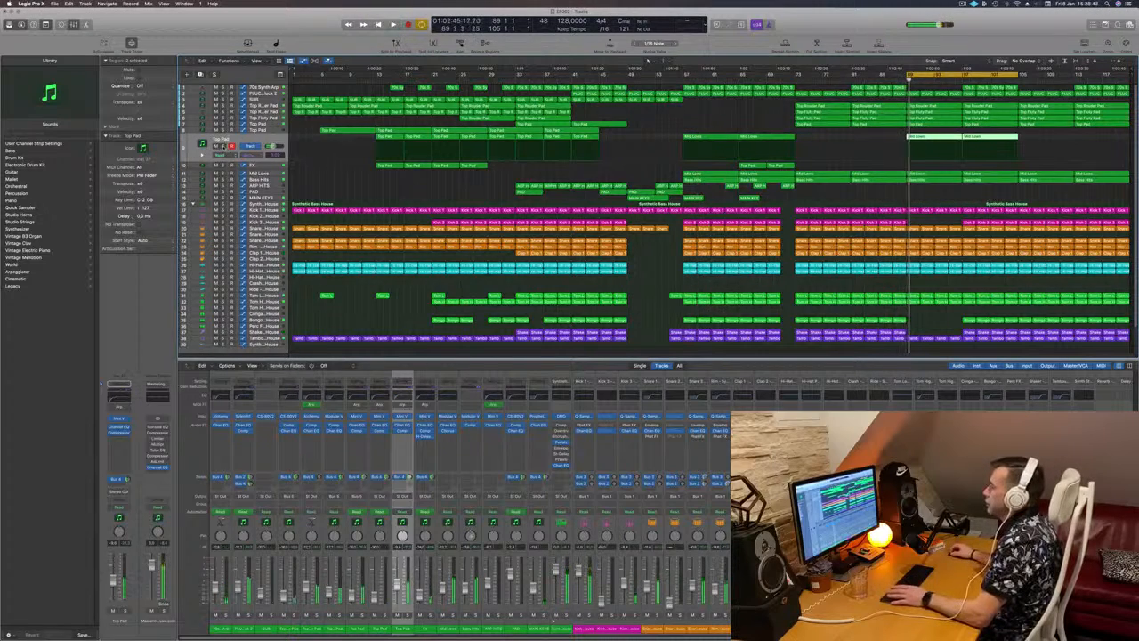
Step: Review the Top Pad tracks, and listen to Bass Hits and Mid Lows soloed within the cycled section
key("ctrl+s")
key("ctrl+s")
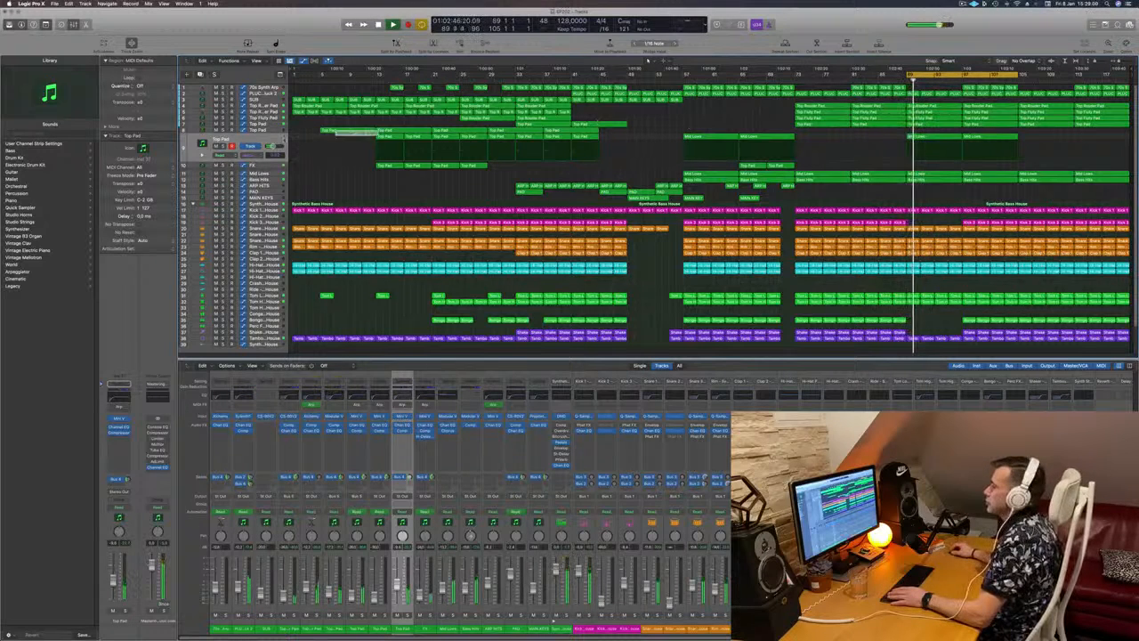
left_click(272, 132)
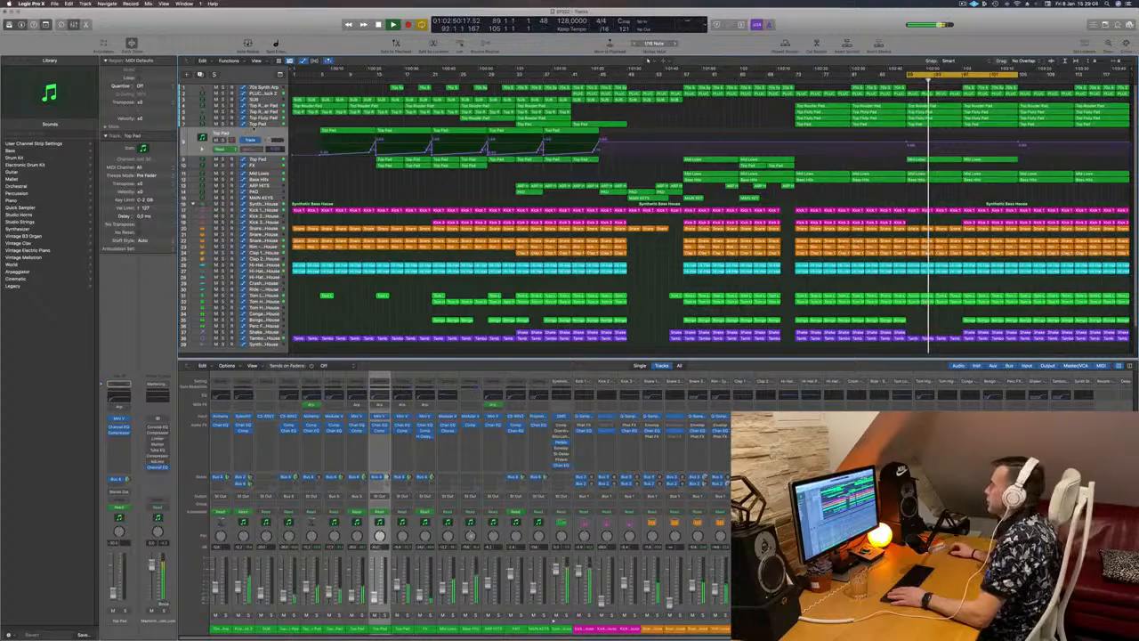
left_click(253, 125)
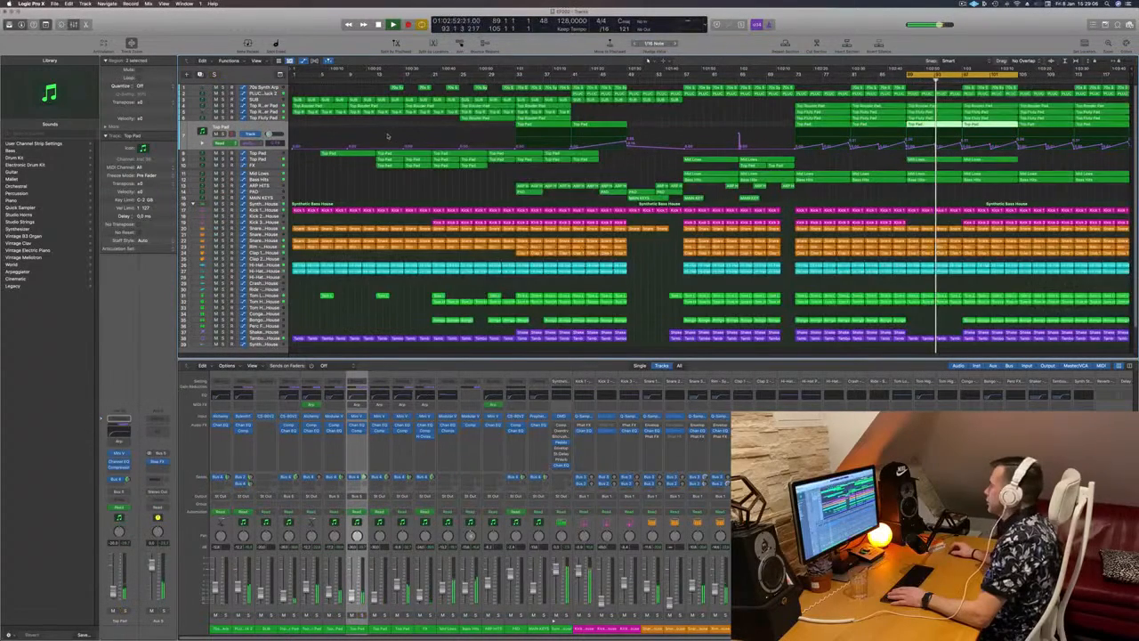
left_click(258, 178)
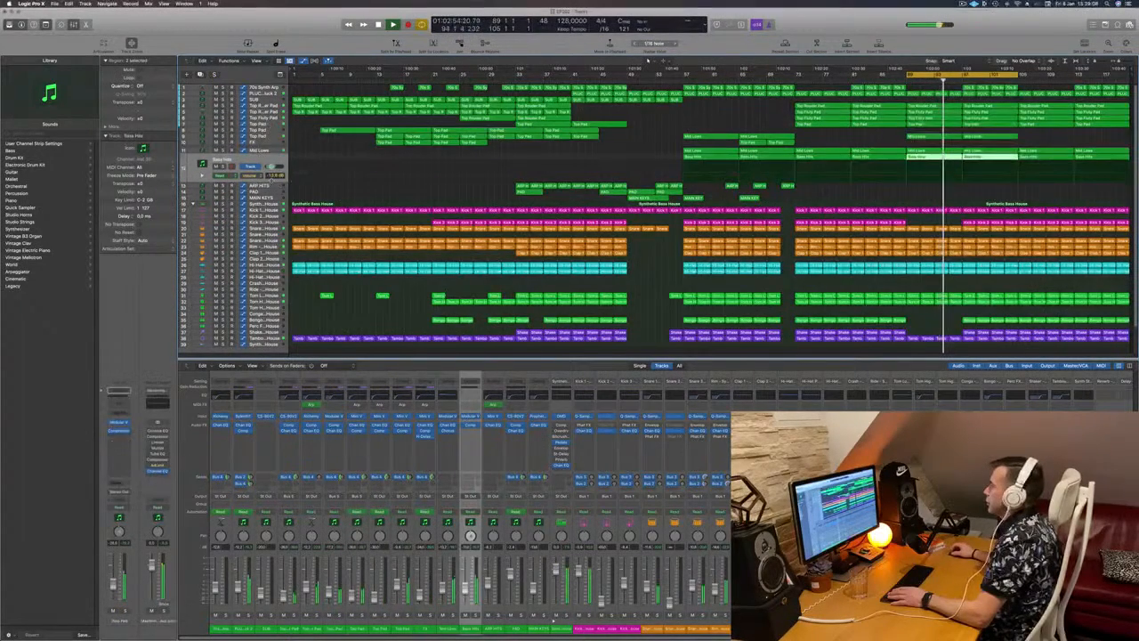
key("s")
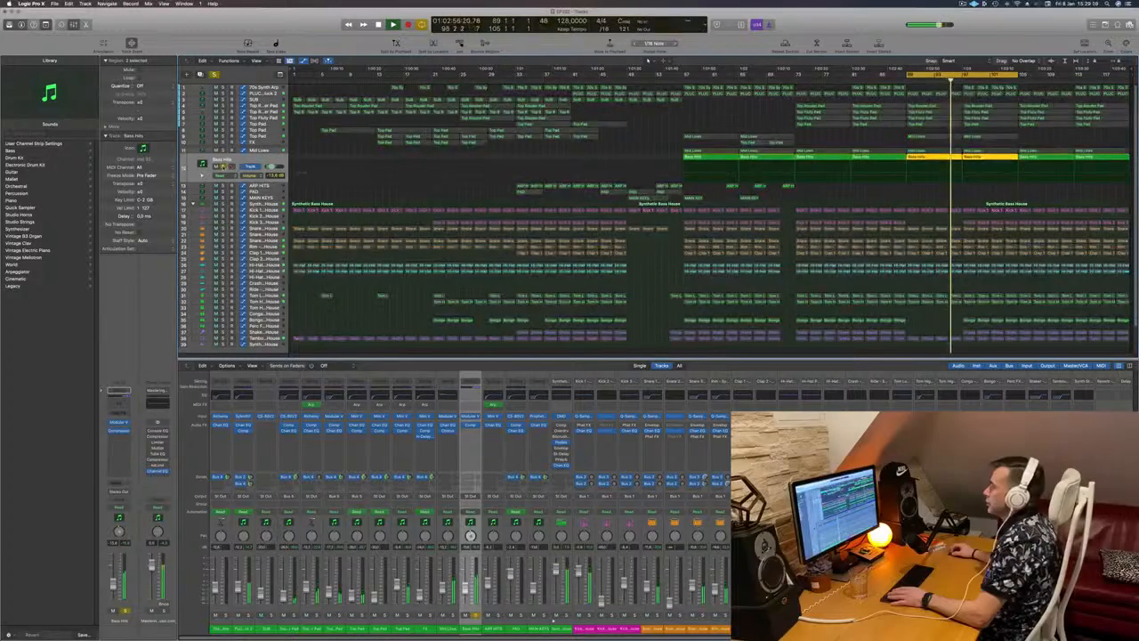
key("s")
key("s")
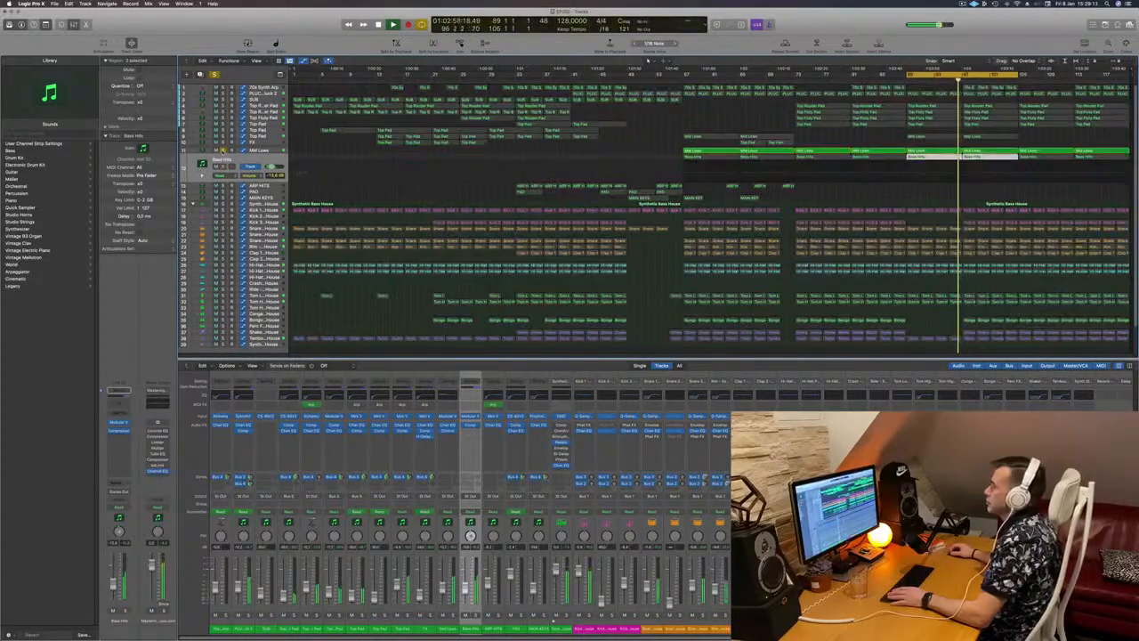
key("s")
key("Up")
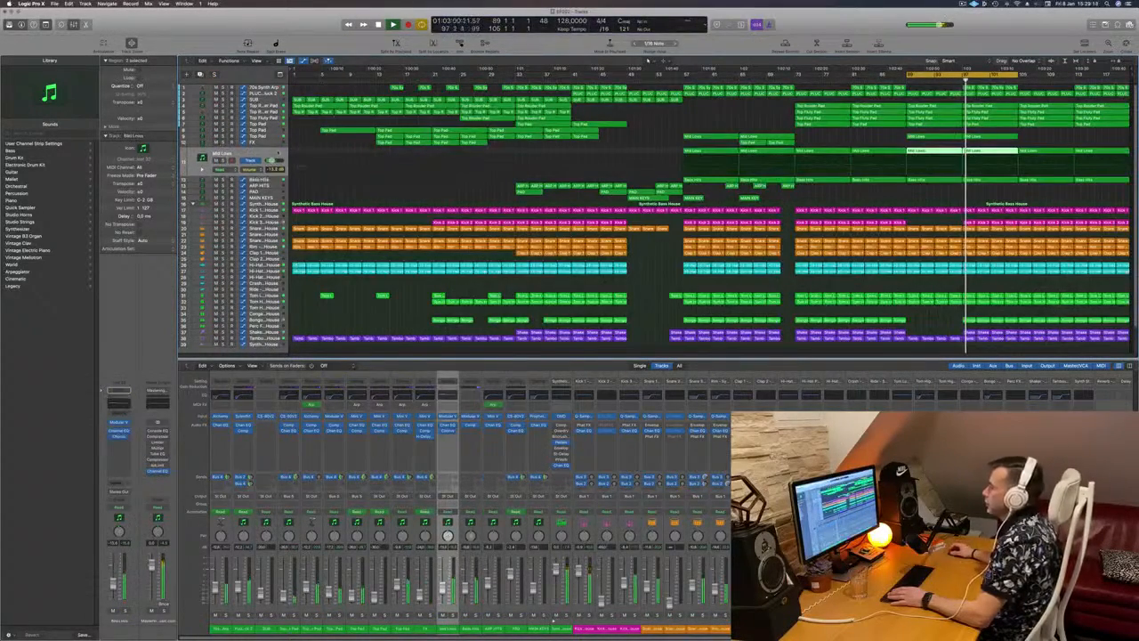
Step: Delete the PLUCK regions from bars 97 to 105
key("super+Right")
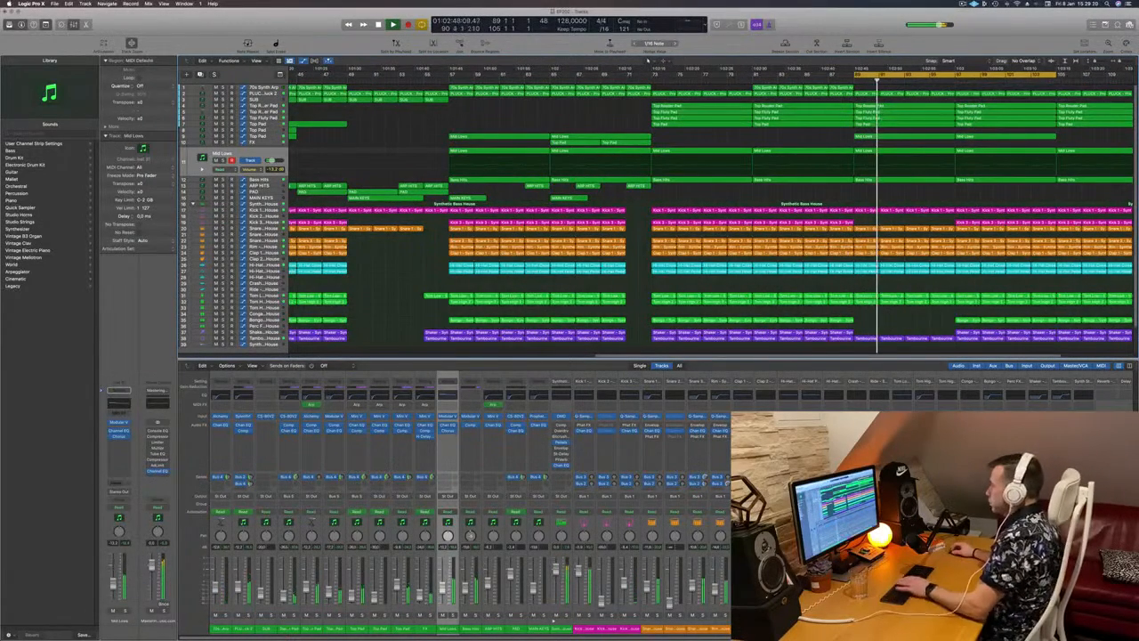
left_click(974, 100)
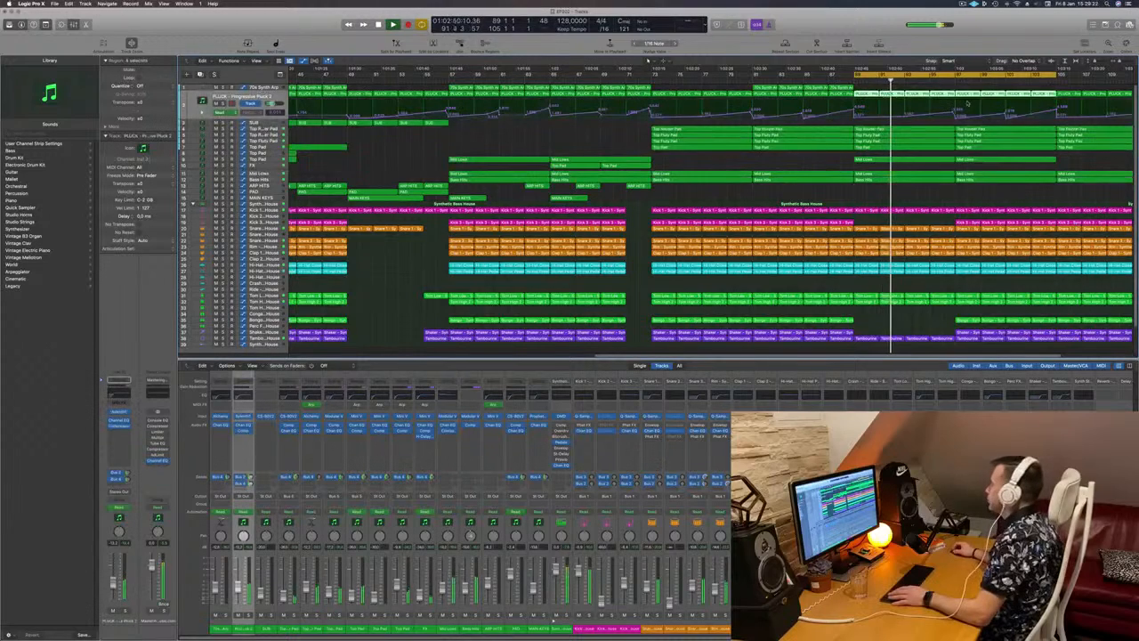
left_click_drag(974, 100, 1043, 94)
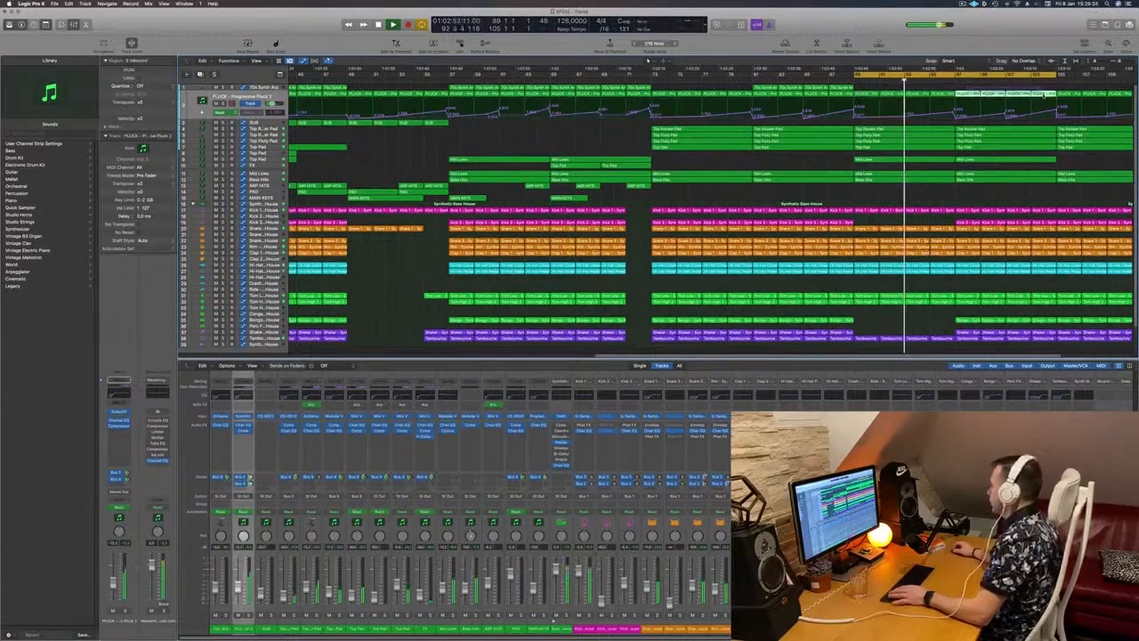
key("Delete")
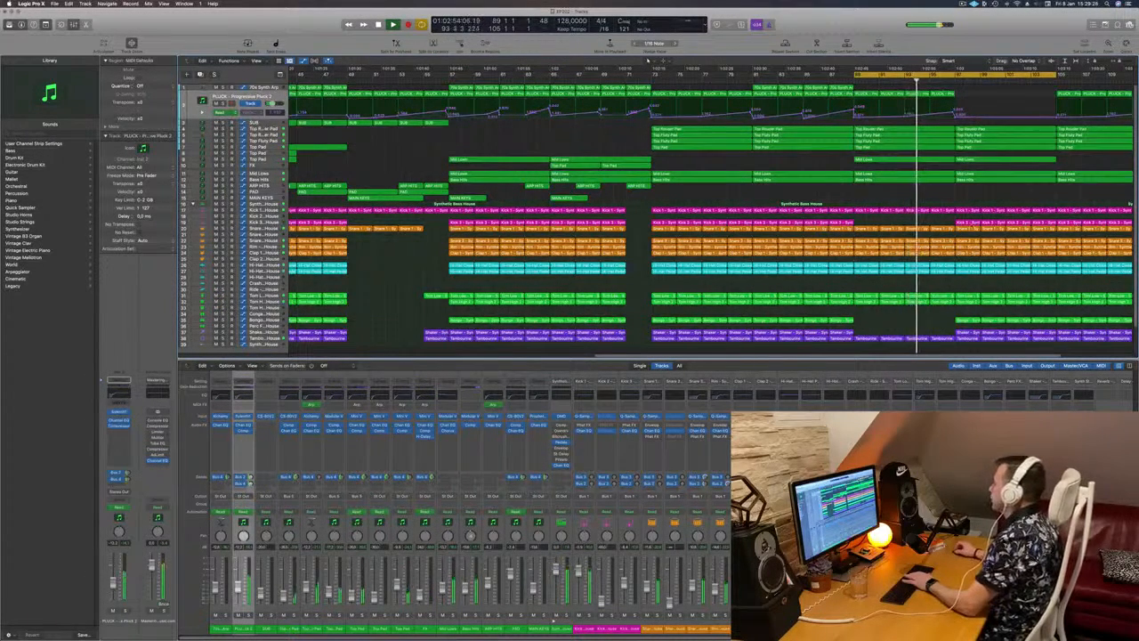
Step: Delete the Kick 3, first snare, bongo, shaker and tambourine regions from bars 97 to 105, and replay from bar 89
left_click_drag(954, 217, 1057, 233)
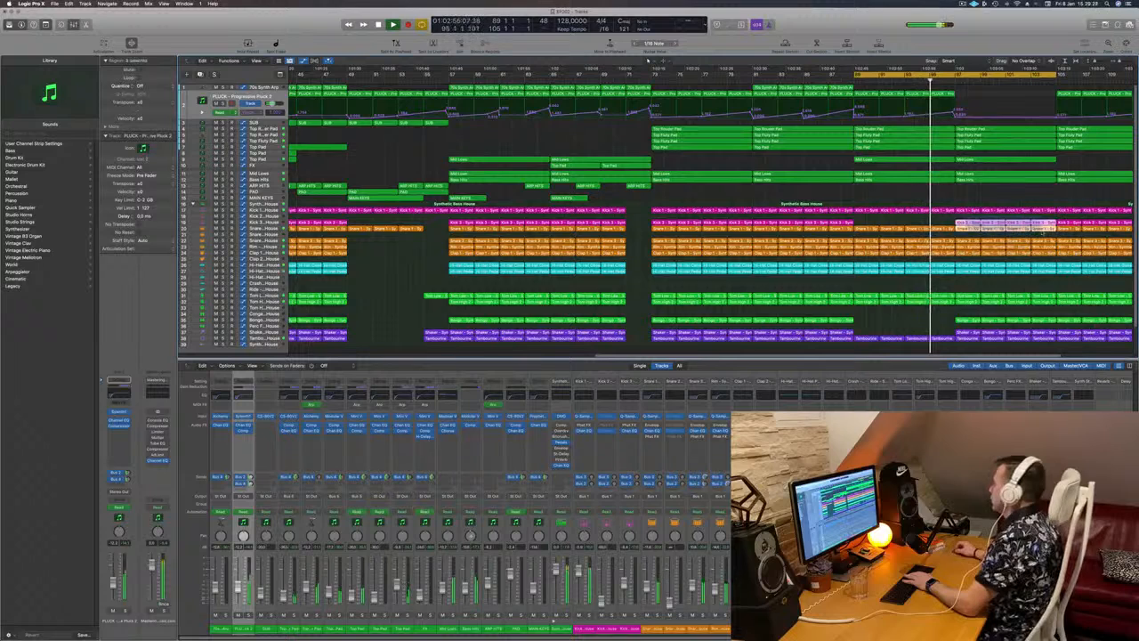
key("Delete")
left_click_drag(955, 314, 1051, 343)
key("Delete")
key("super+Left")
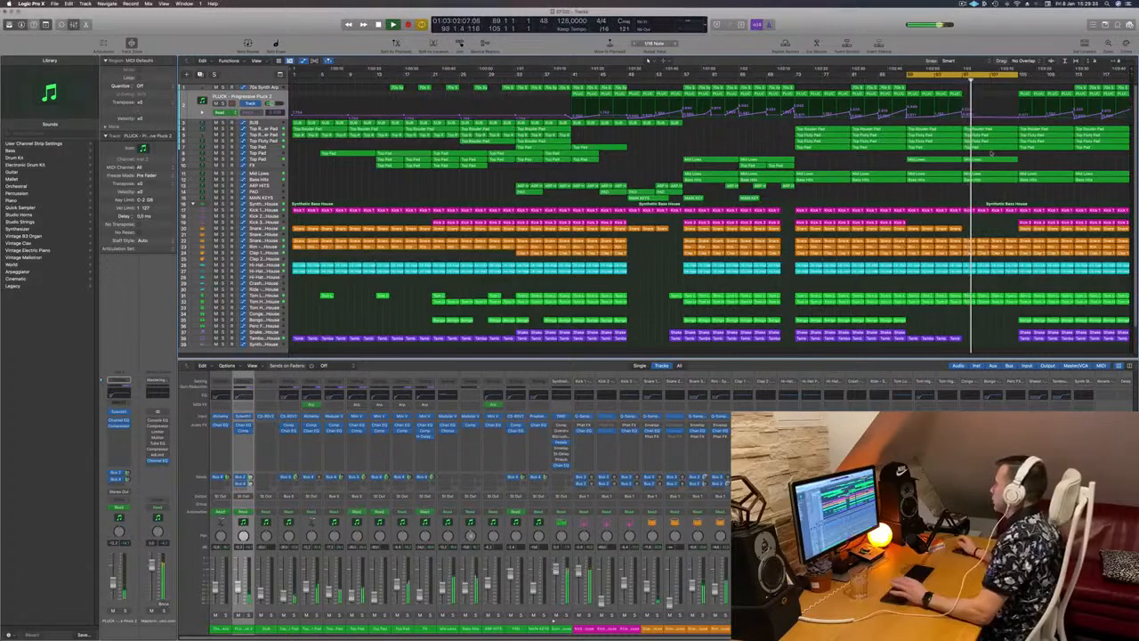
key("space")
key("space")
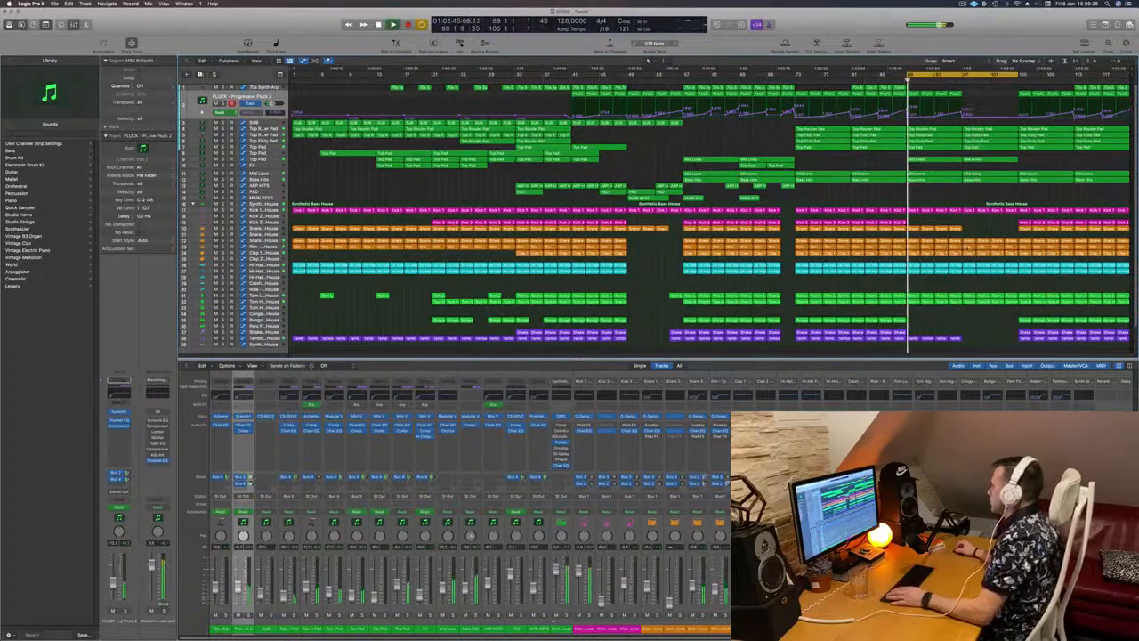
Step: Remove the rim and clap regions from bars 97 to 105 and the hi-hat and tom regions from bars 101 to 105
left_click(969, 247)
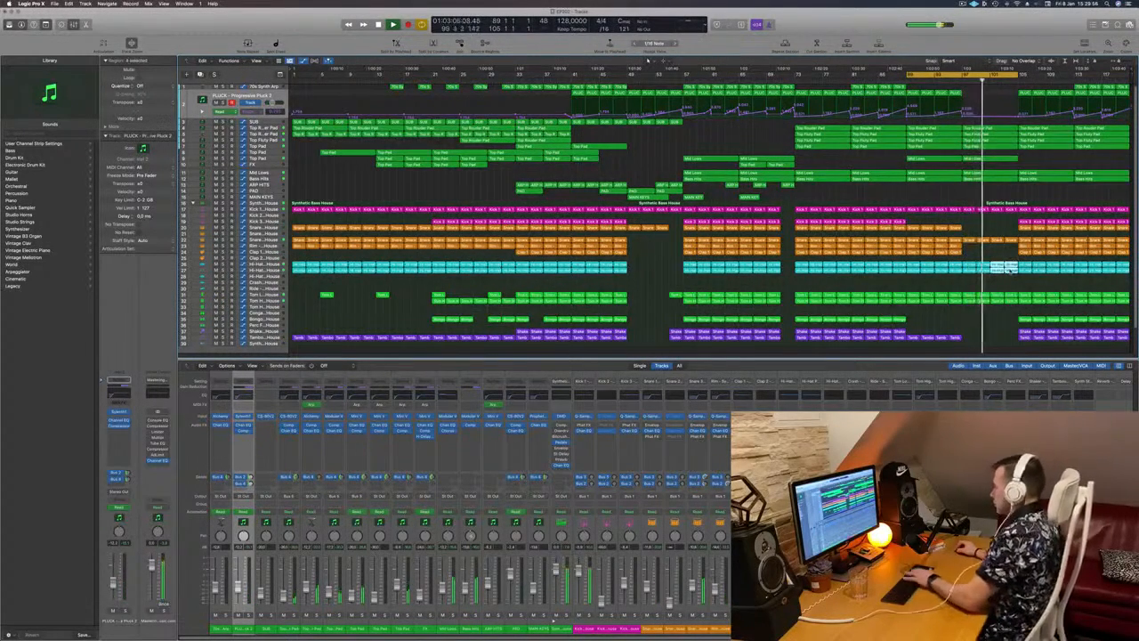
key("Delete")
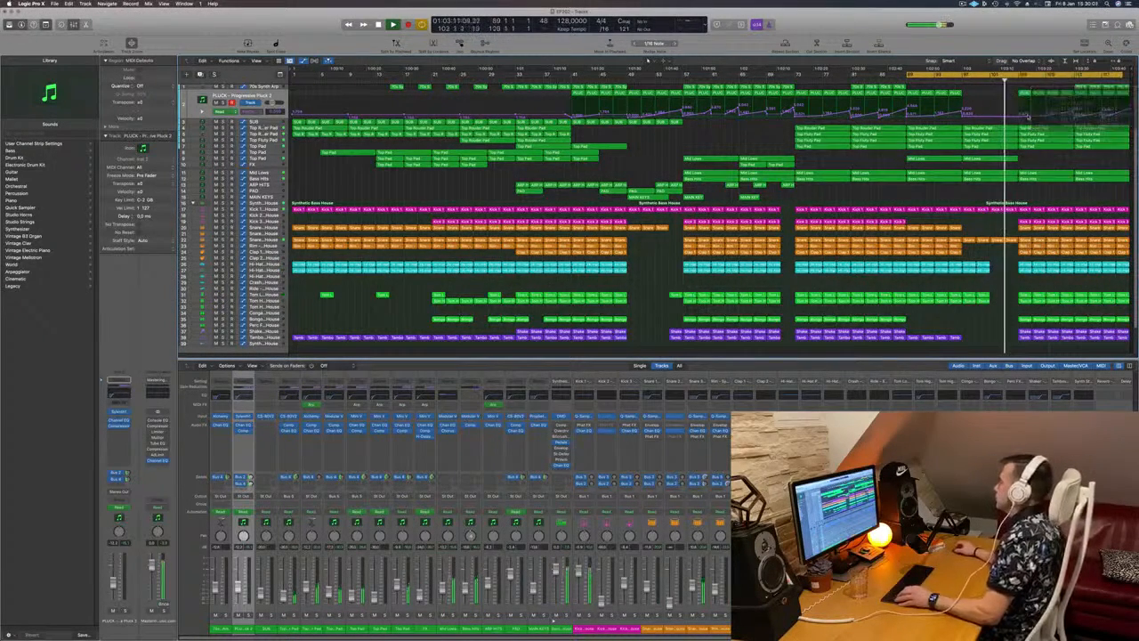
Step: Play the extended cycle from bar 89 and delete all drum regions from bars 105 to 113
key("space")
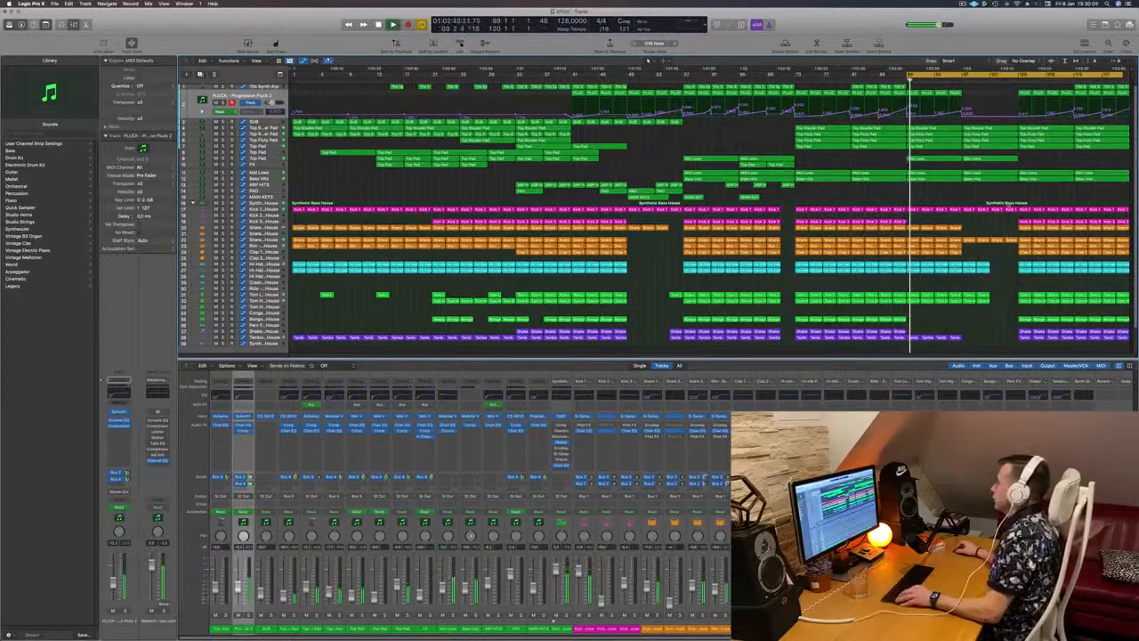
scroll(1009, 205, "right", 3)
scroll(1009, 205, "left", 3)
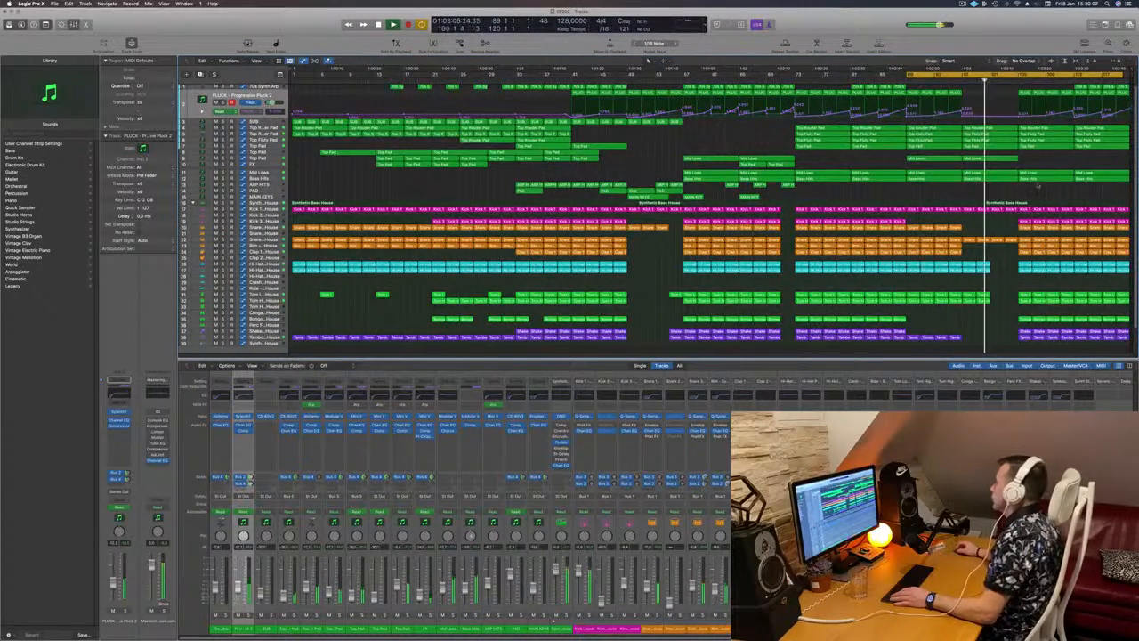
left_click_drag(1031, 200, 1070, 344)
key("Delete")
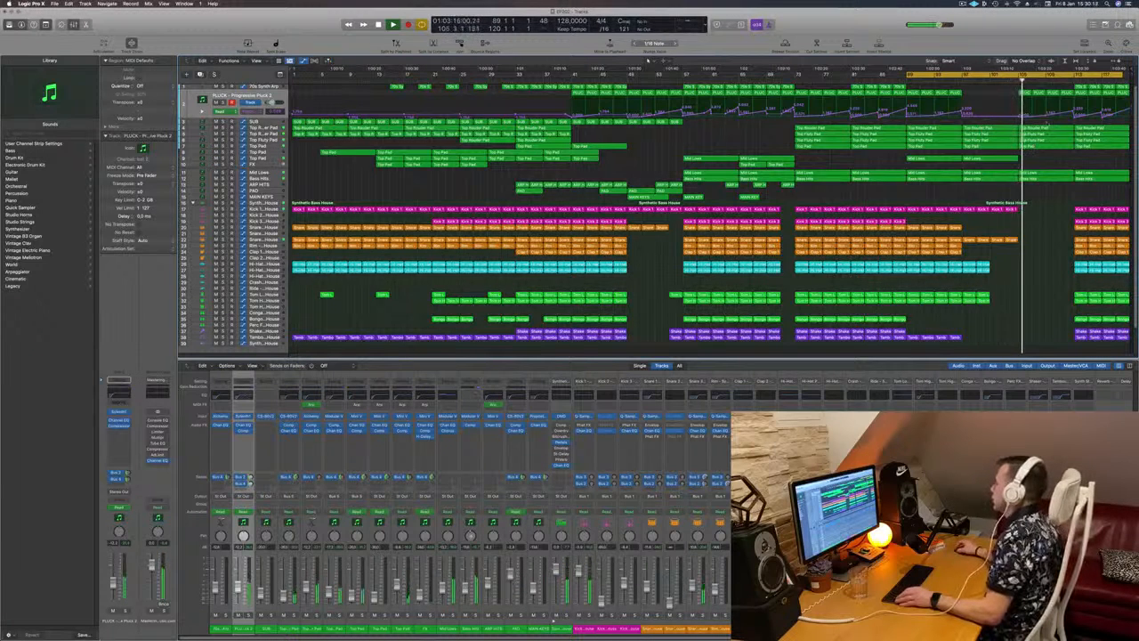
Step: Delete the PLUCK regions from bars 105 to 113 and select the SUB track
left_click_drag(1012, 96, 1056, 96)
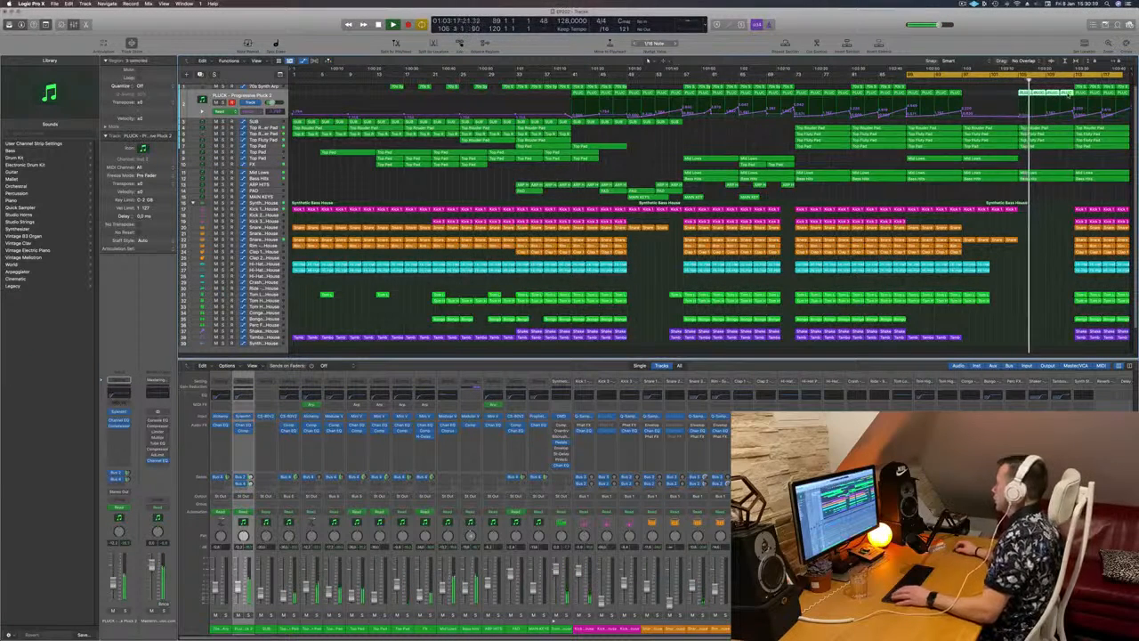
left_click(1014, 111)
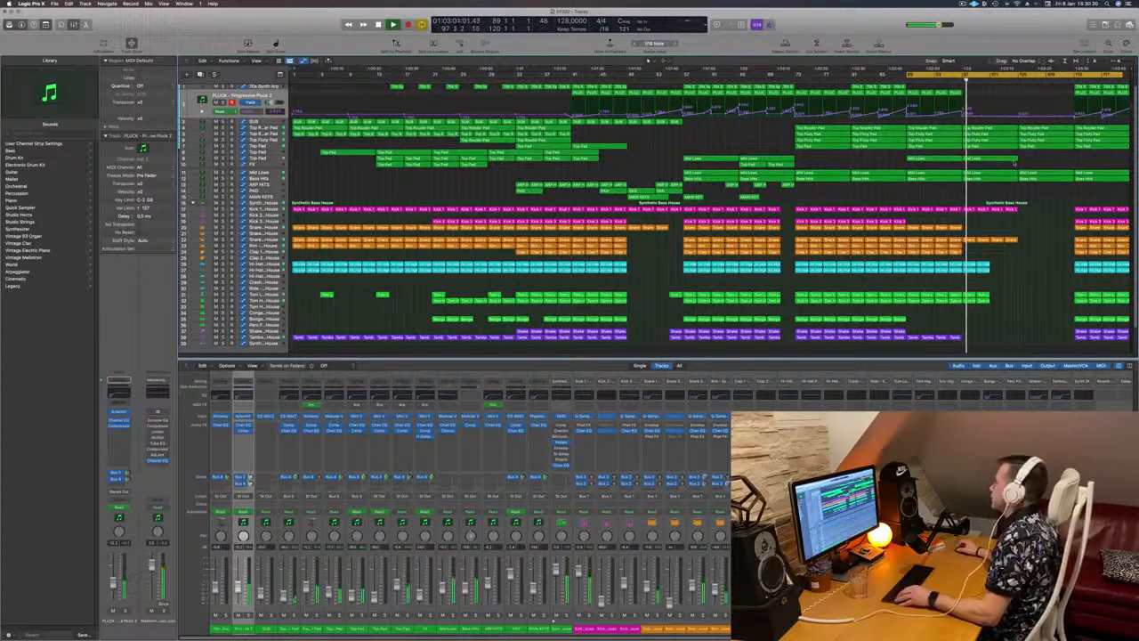
key("super+Right")
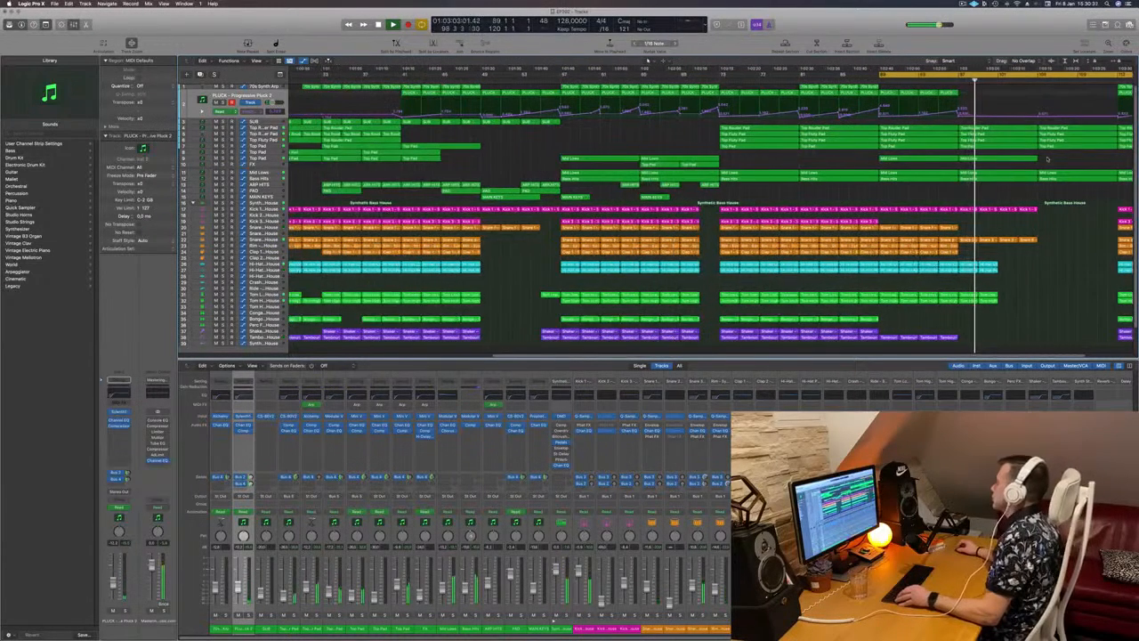
left_click(266, 123)
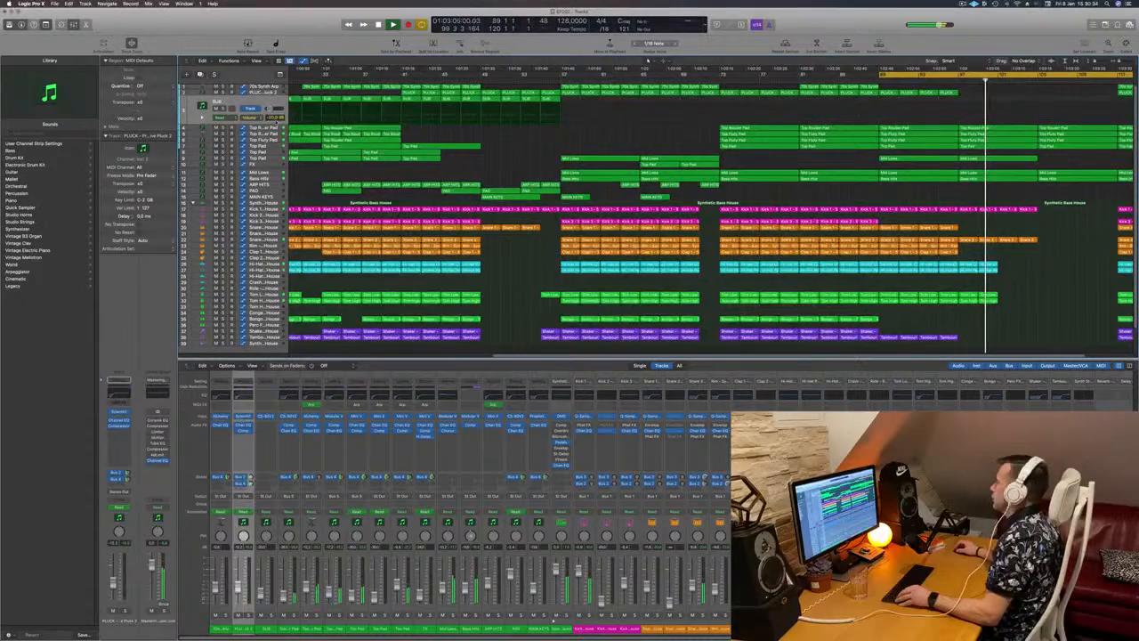
key("super+Left")
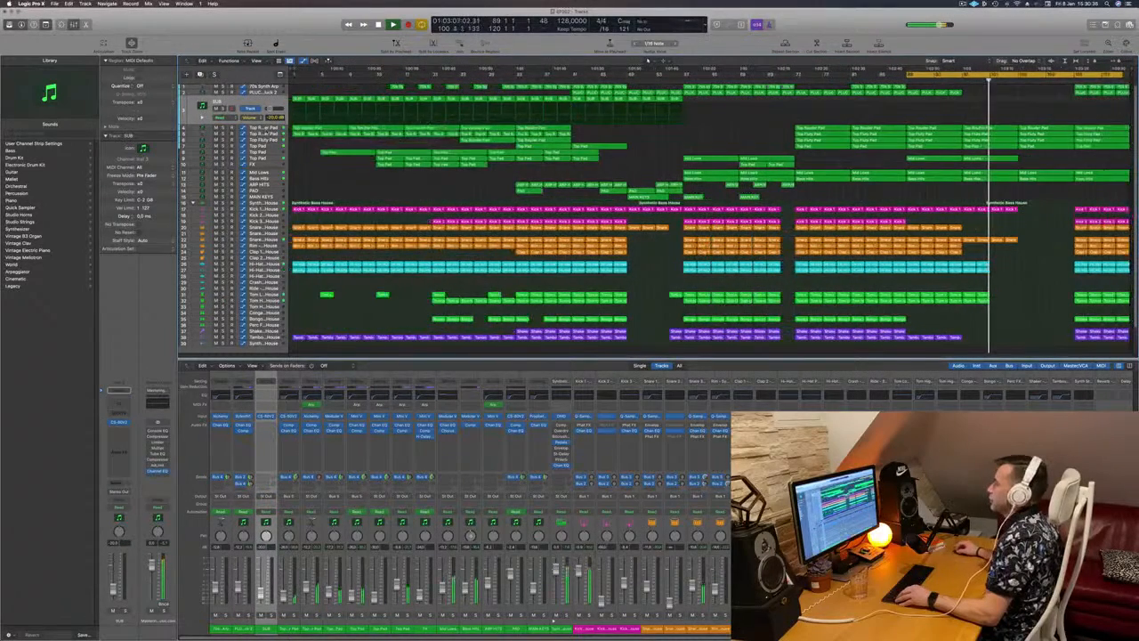
Step: Delete the Bass Hits and Mid Lows regions from bars 105 to 113
left_click(379, 135)
left_click(1043, 179)
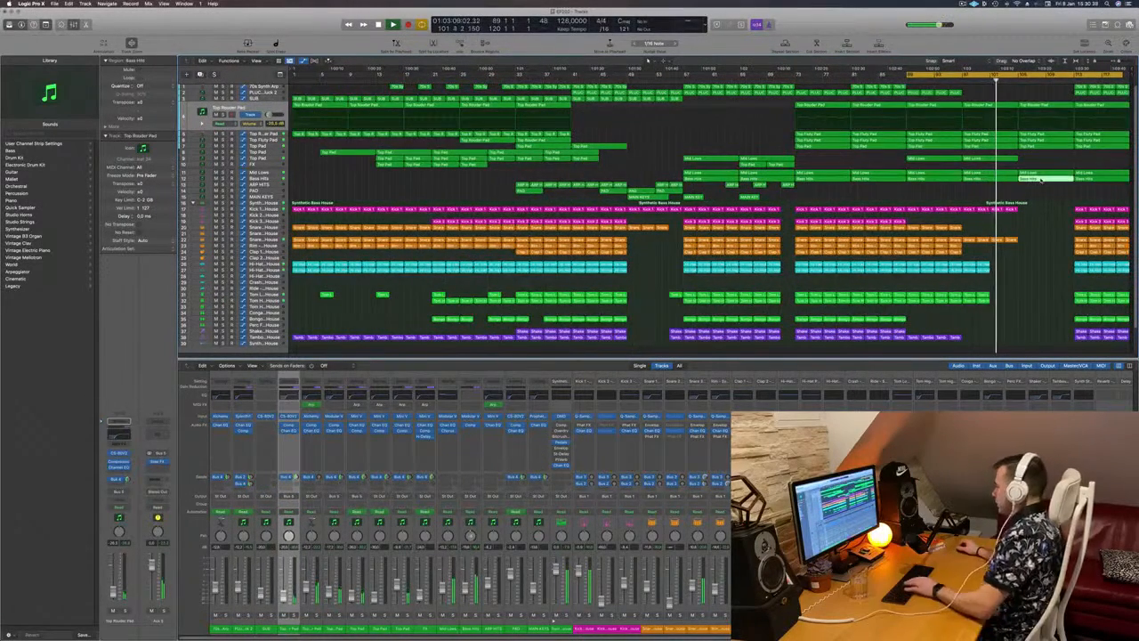
left_click(1046, 174)
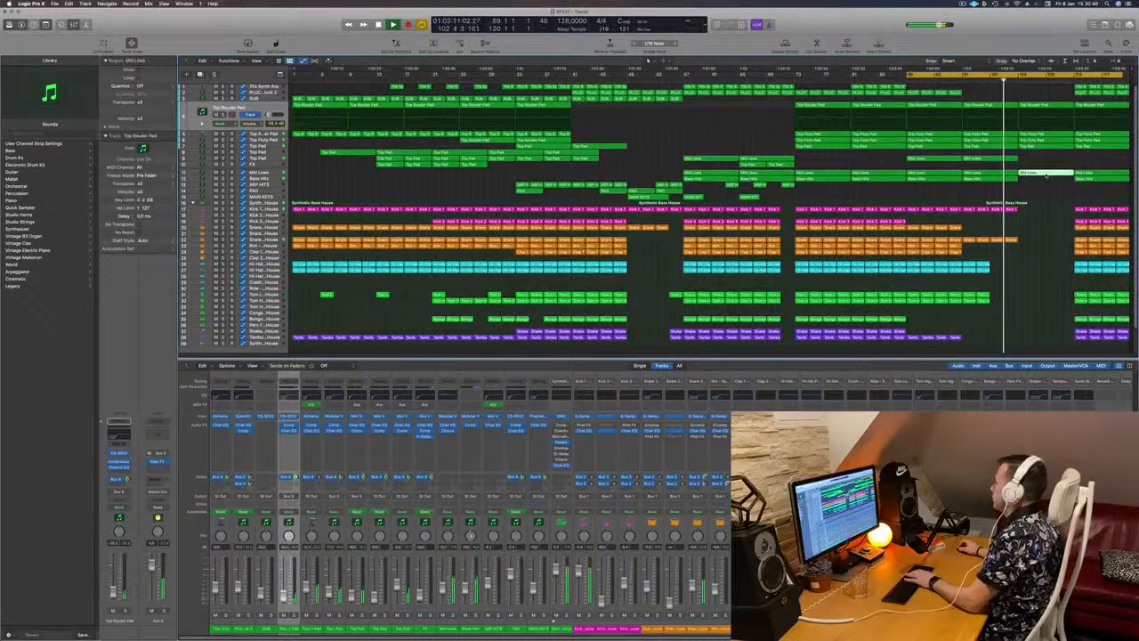
left_click(1048, 190)
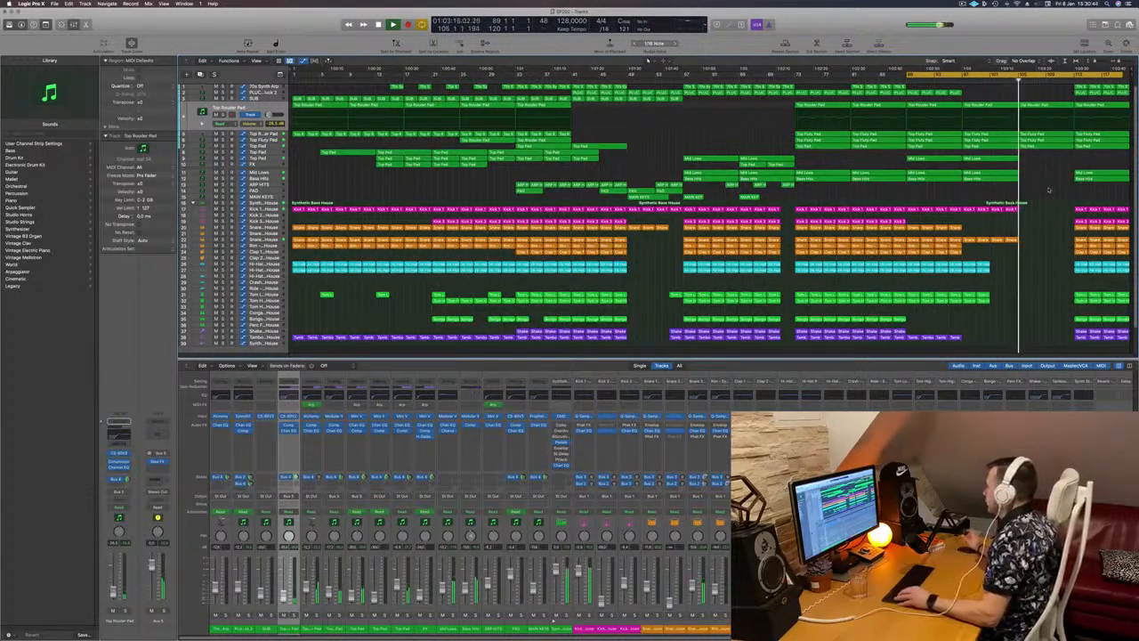
Step: Select the Top Router Pad track and examine the Step FX plug-in on its Aux 5 while playing from bar 105
scroll(1046, 184, "right", 5)
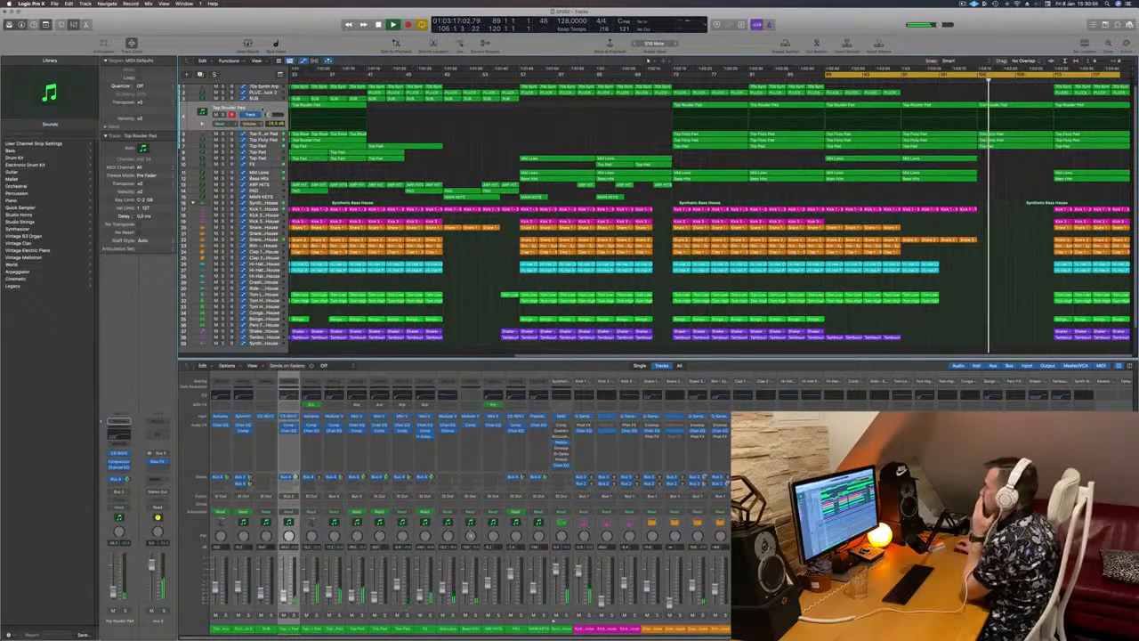
left_click(267, 108)
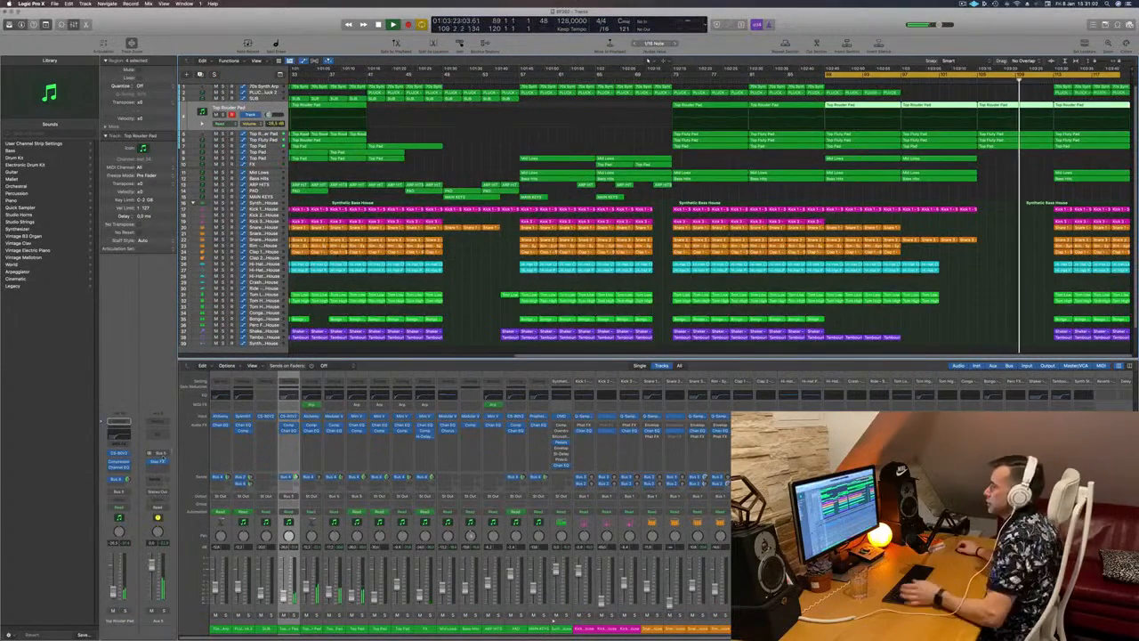
left_click(158, 462)
left_click_drag(593, 112, 556, 167)
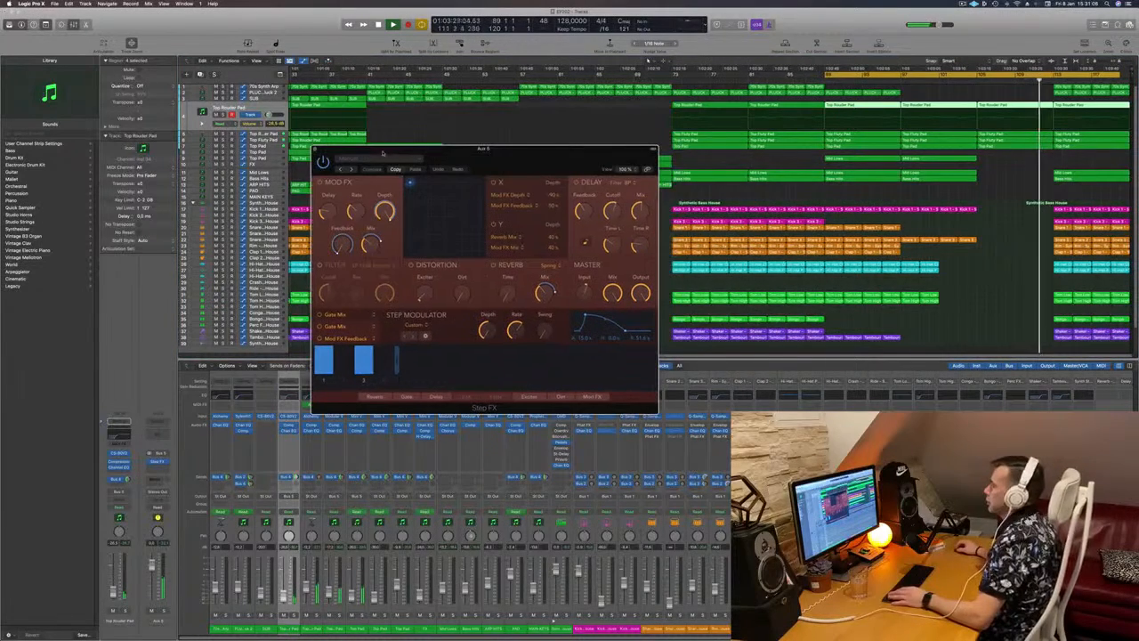
left_click(316, 150)
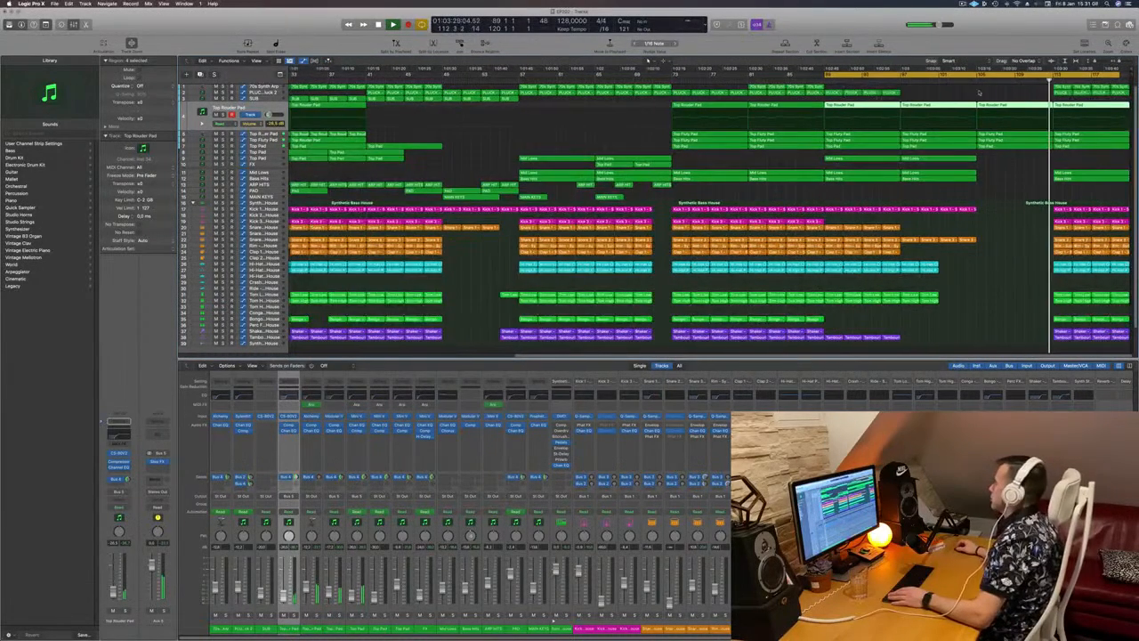
key("shift+comma")
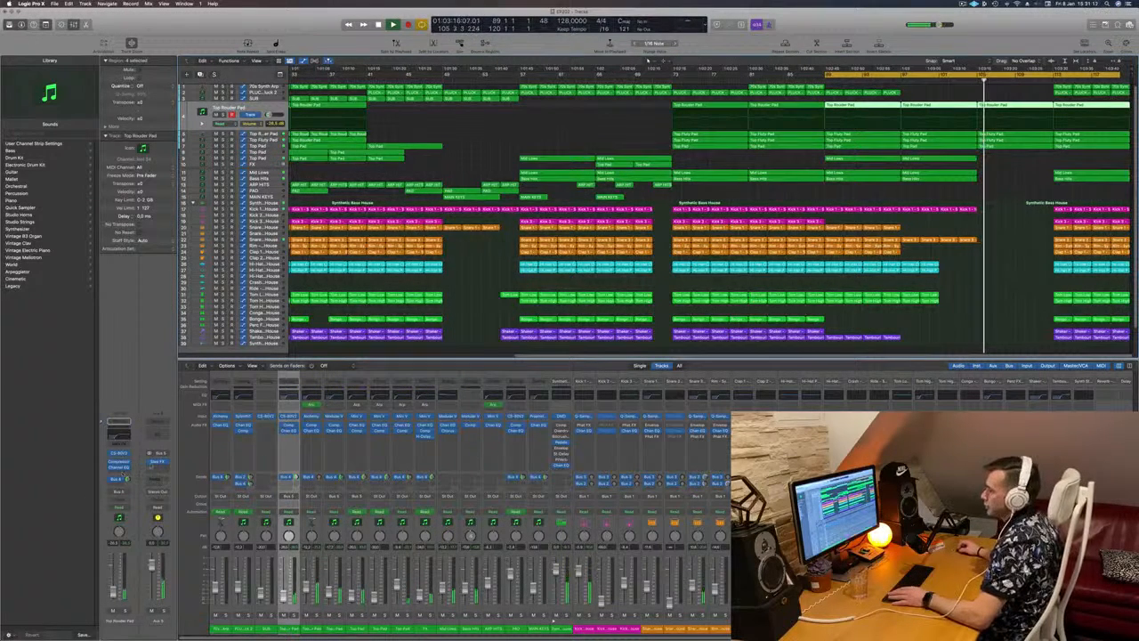
key("v")
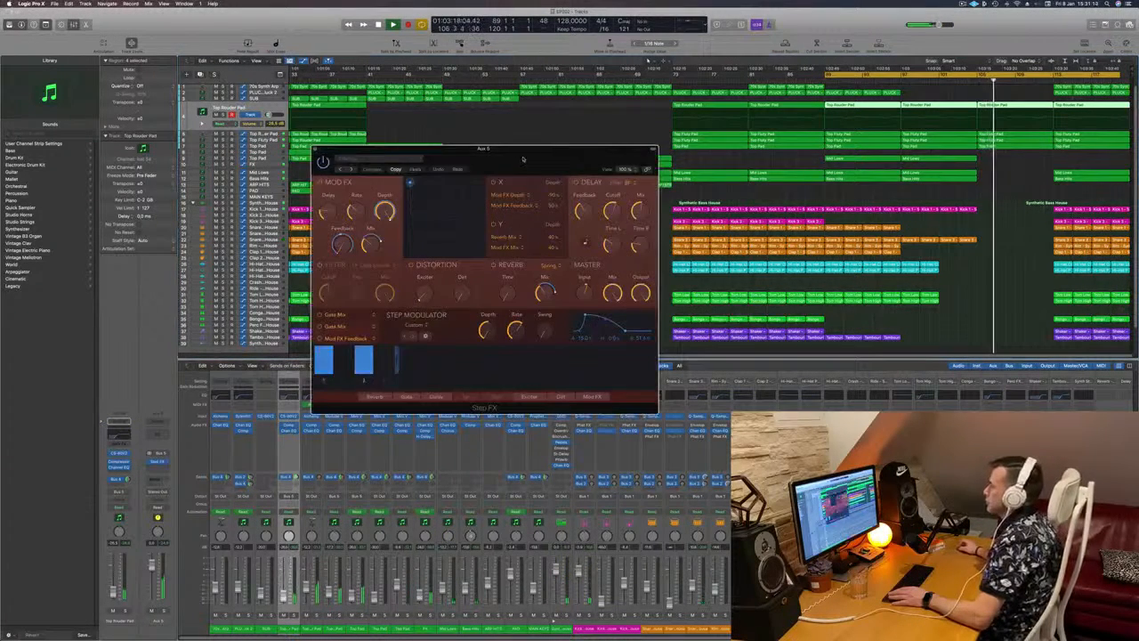
left_click_drag(522, 158, 763, 79)
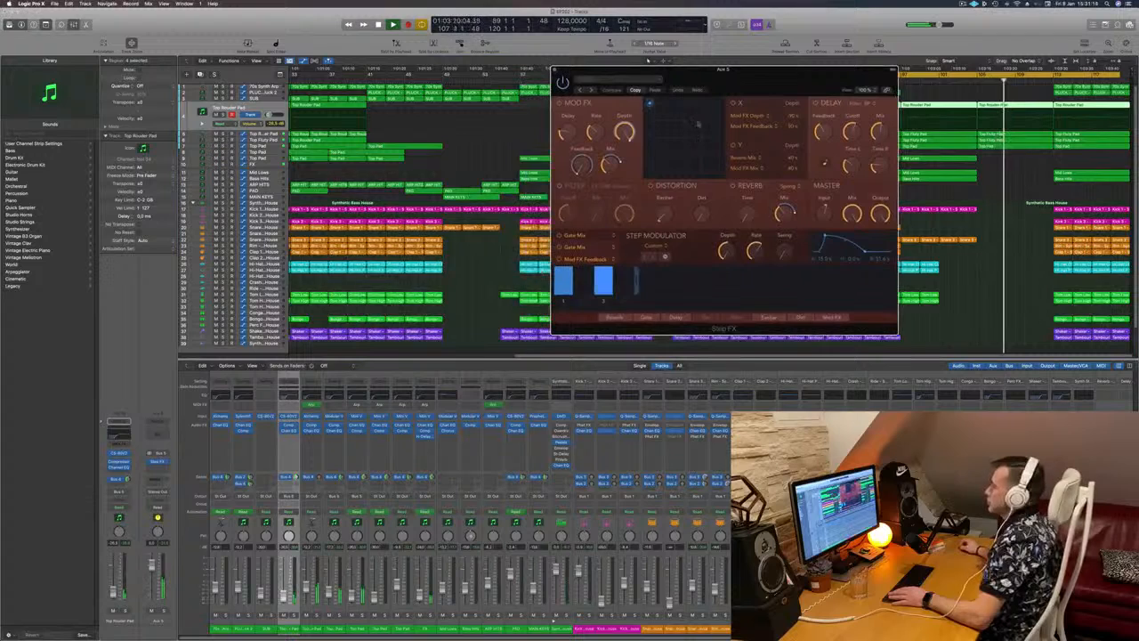
Step: Insert the Ringshifter modulation plug-in on Aux 5 below Step FX, and place its window clear of the Step FX window
left_click(158, 462)
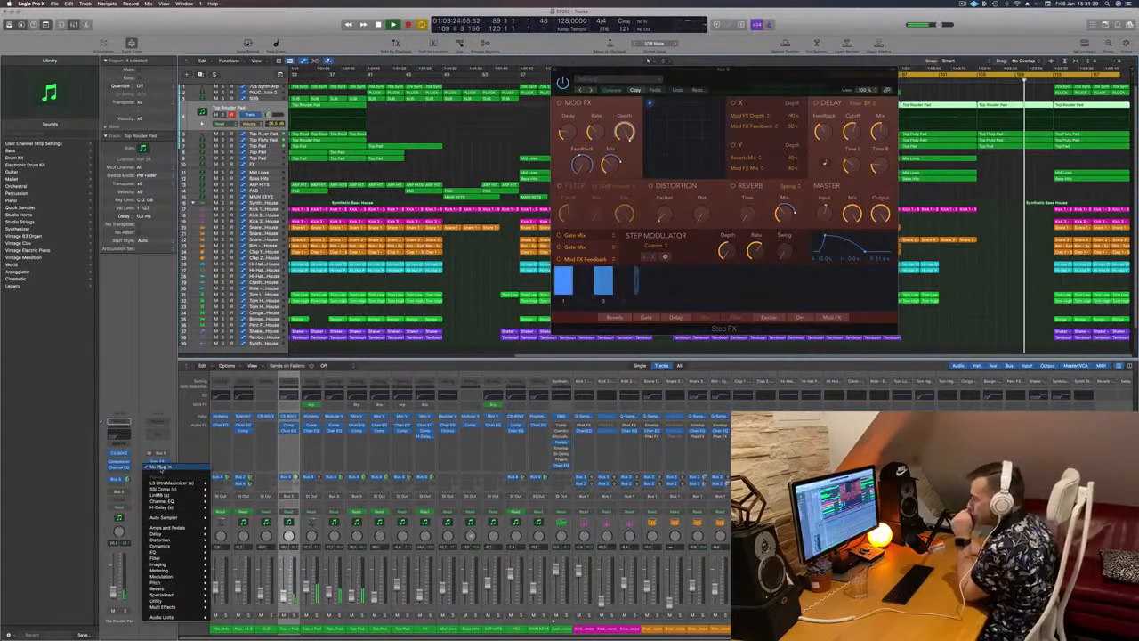
mouse_move(165, 545)
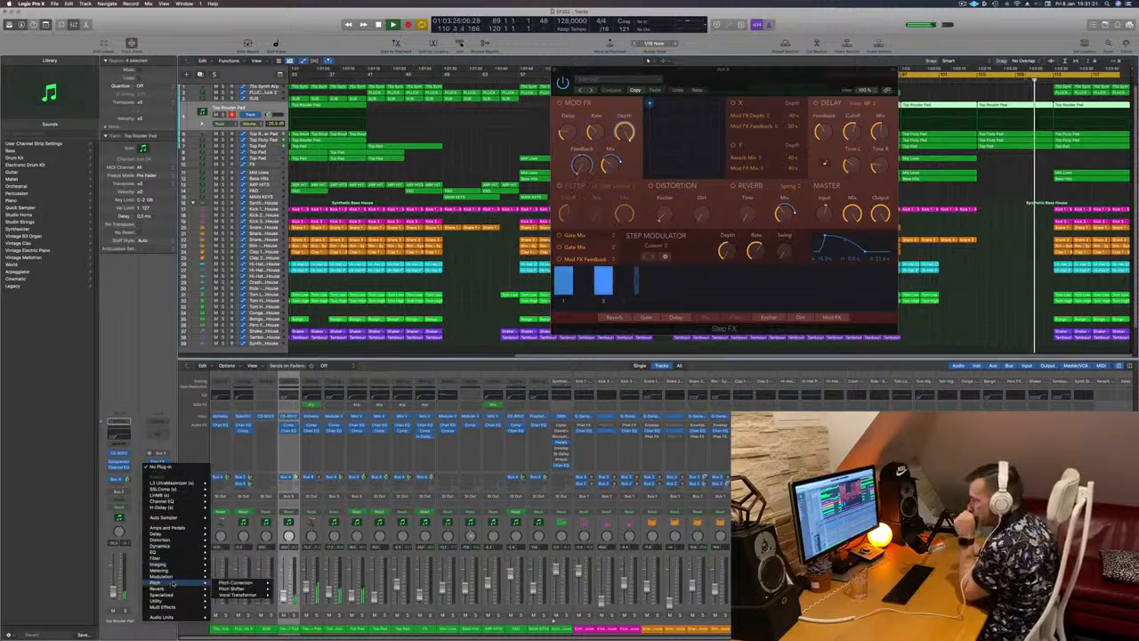
mouse_move(169, 575)
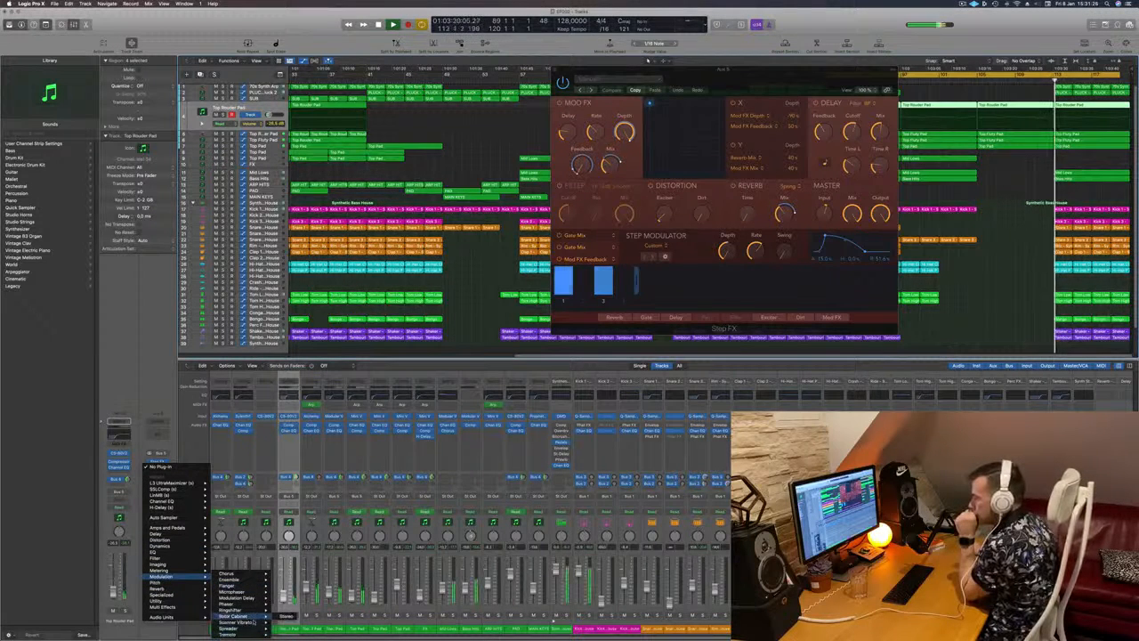
mouse_move(255, 611)
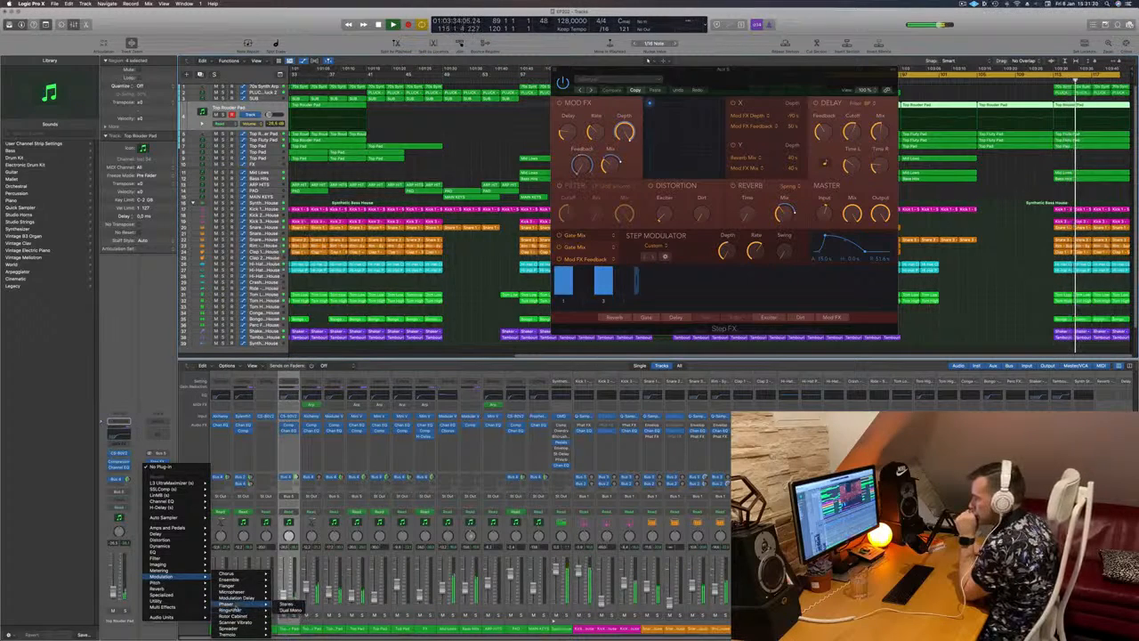
left_click(287, 610)
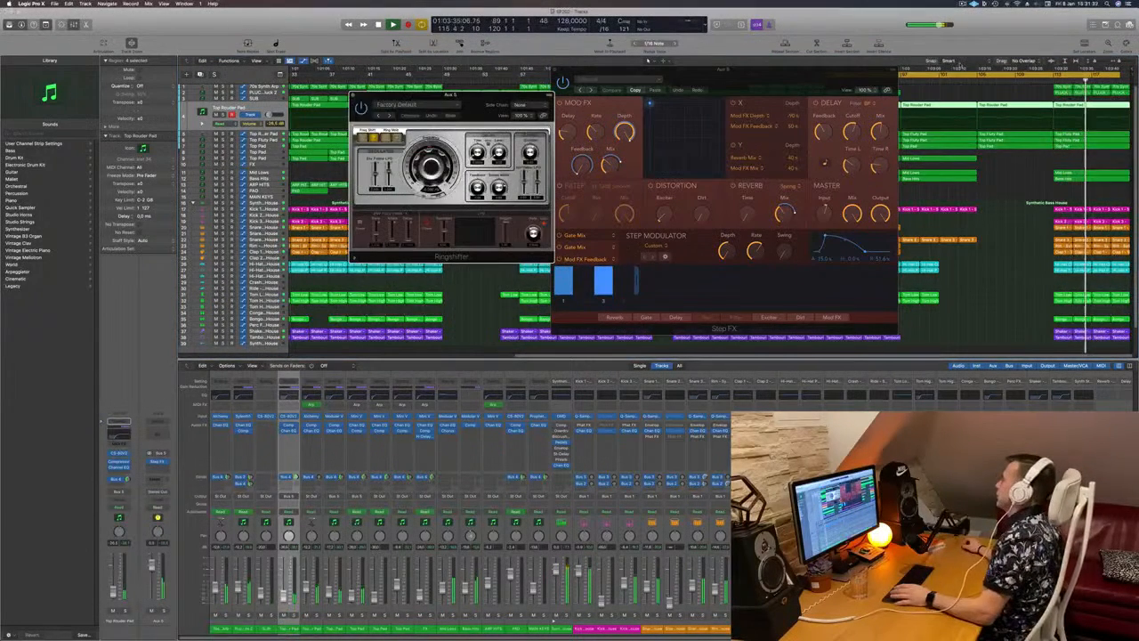
left_click_drag(473, 106, 348, 163)
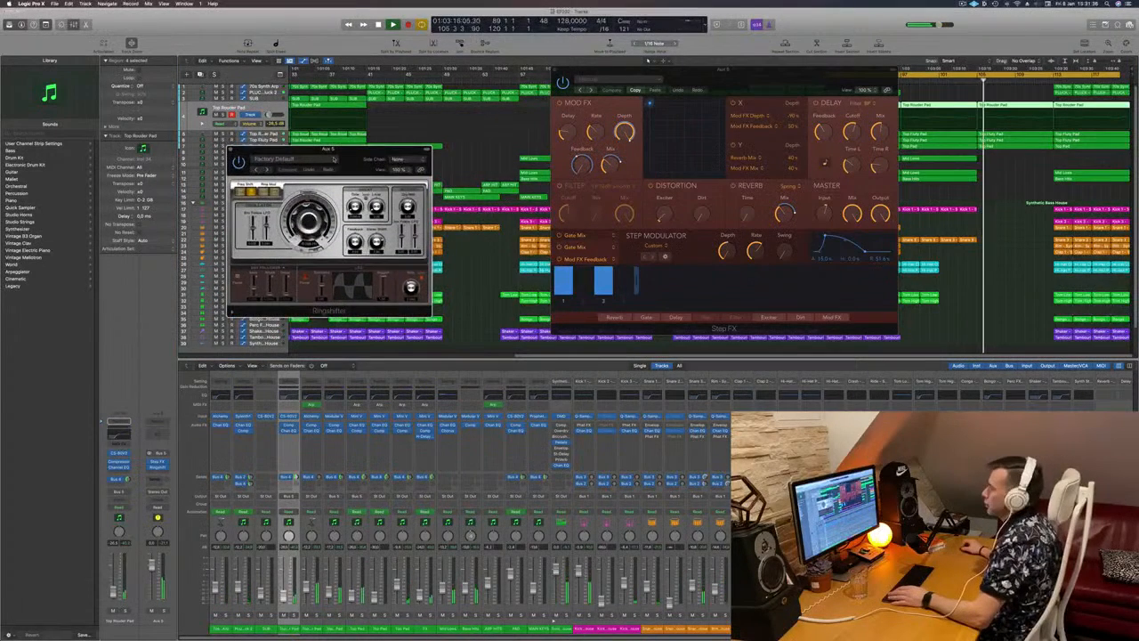
Step: Load Ringshifter's Crazy LFO preset from the 03 Warped category
left_click(267, 170)
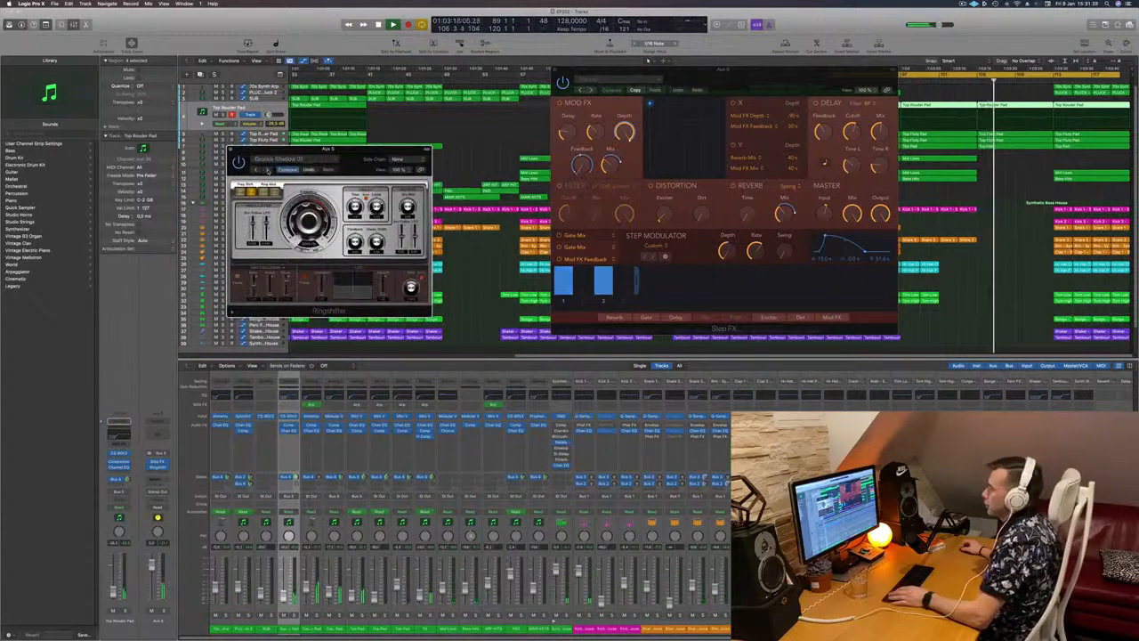
left_click(303, 159)
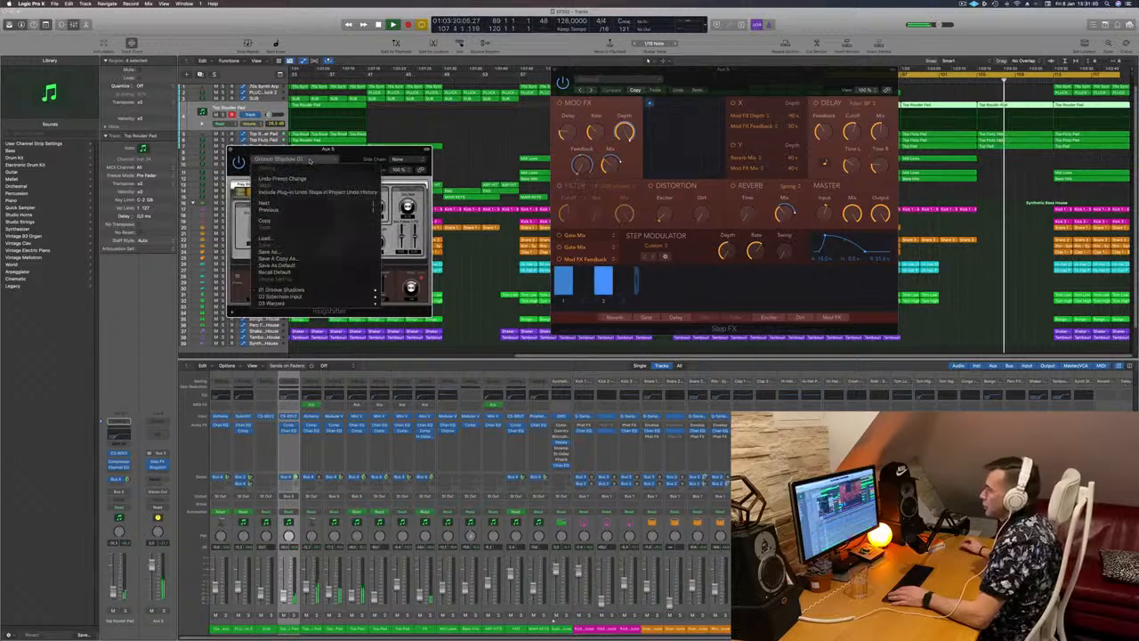
mouse_move(330, 291)
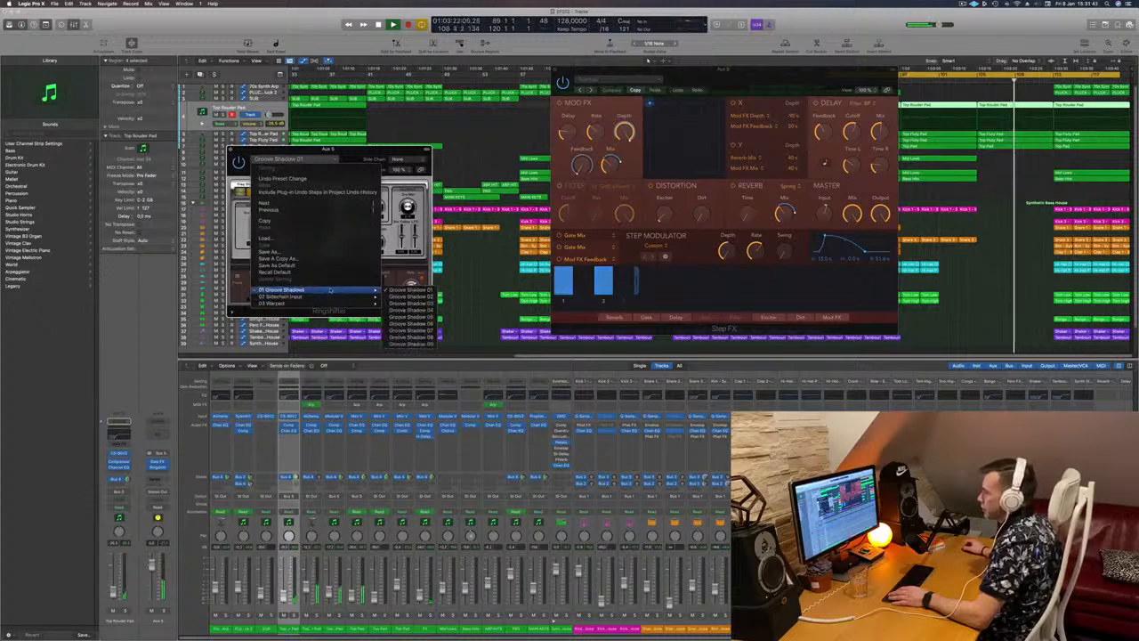
mouse_move(360, 303)
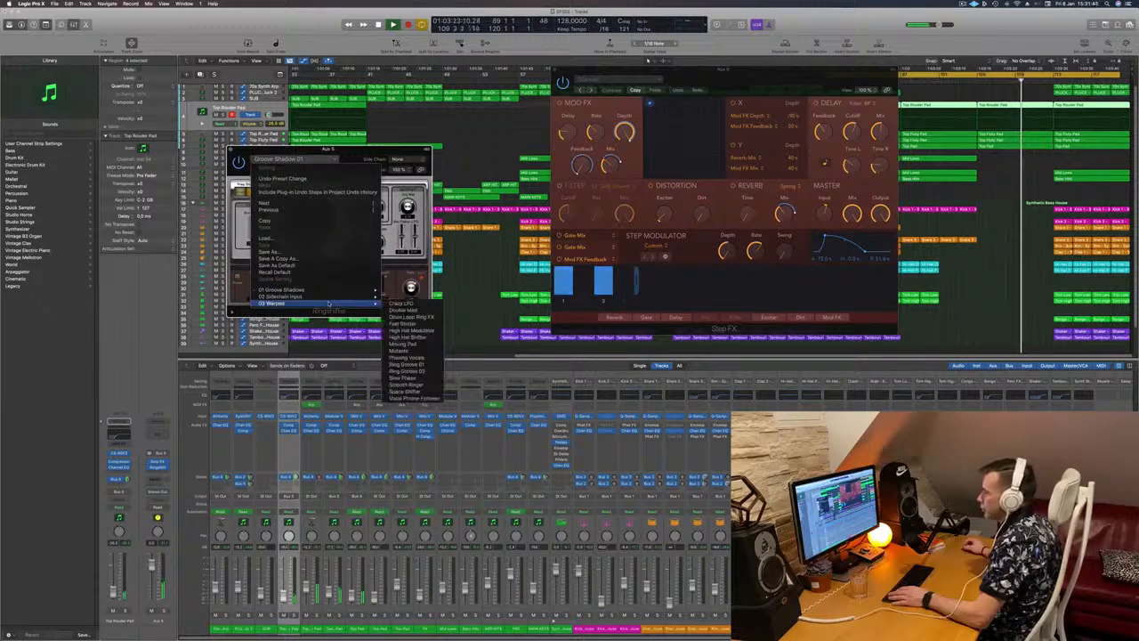
left_click(401, 303)
left_click_drag(359, 159, 403, 127)
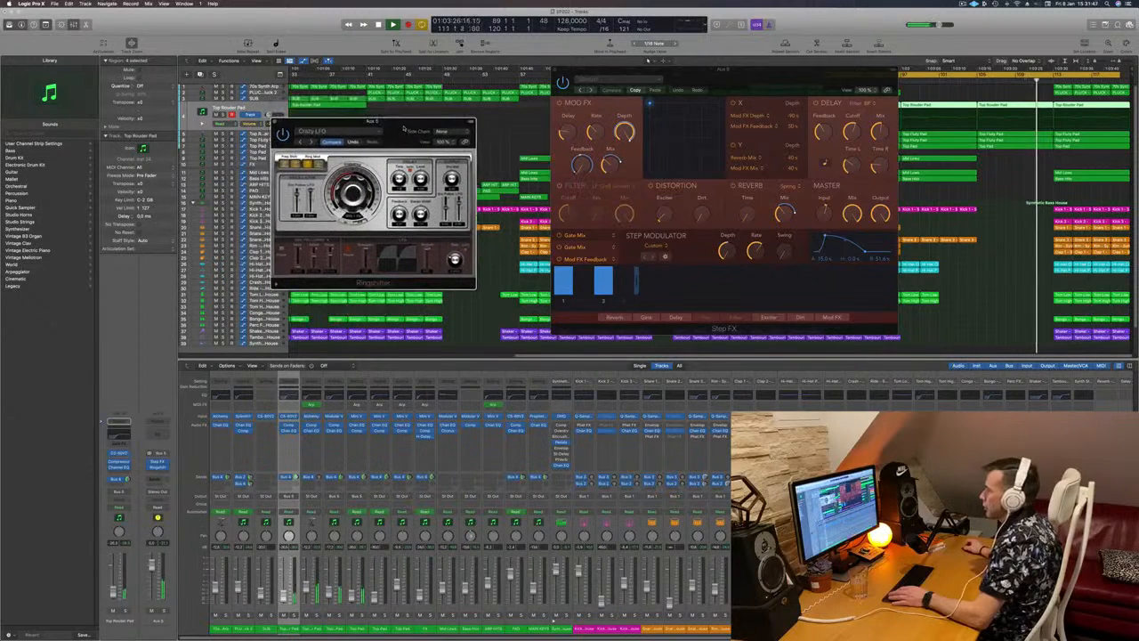
Step: Audition successive Warped presets in Ringshifter during playback, ending on Ring Groove 02
left_click(647, 61)
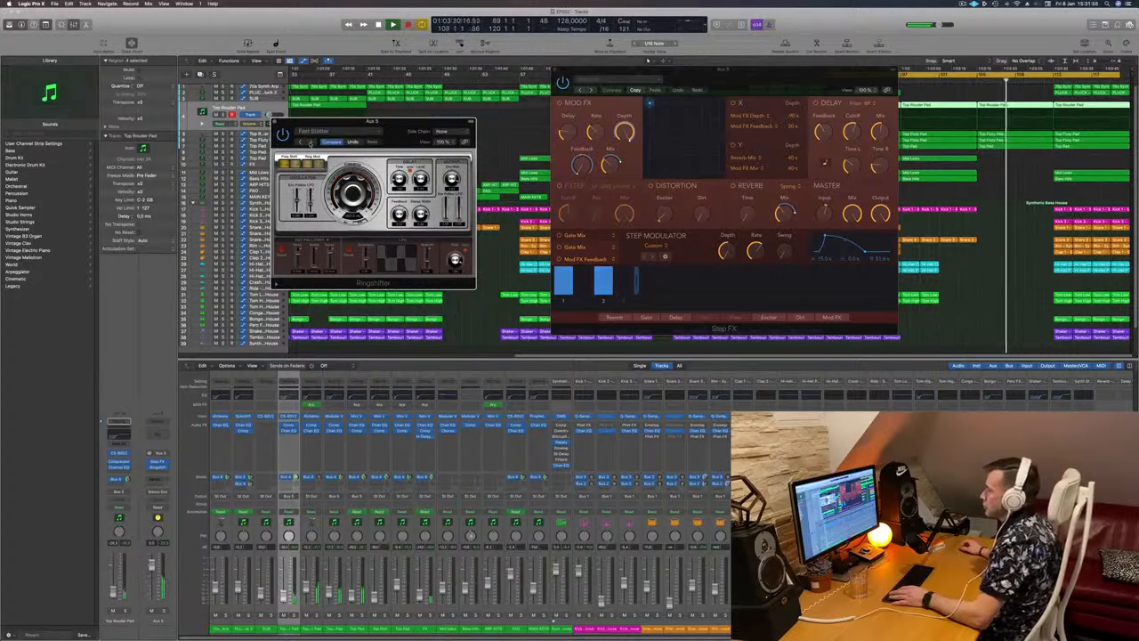
left_click(311, 143)
left_click(311, 144)
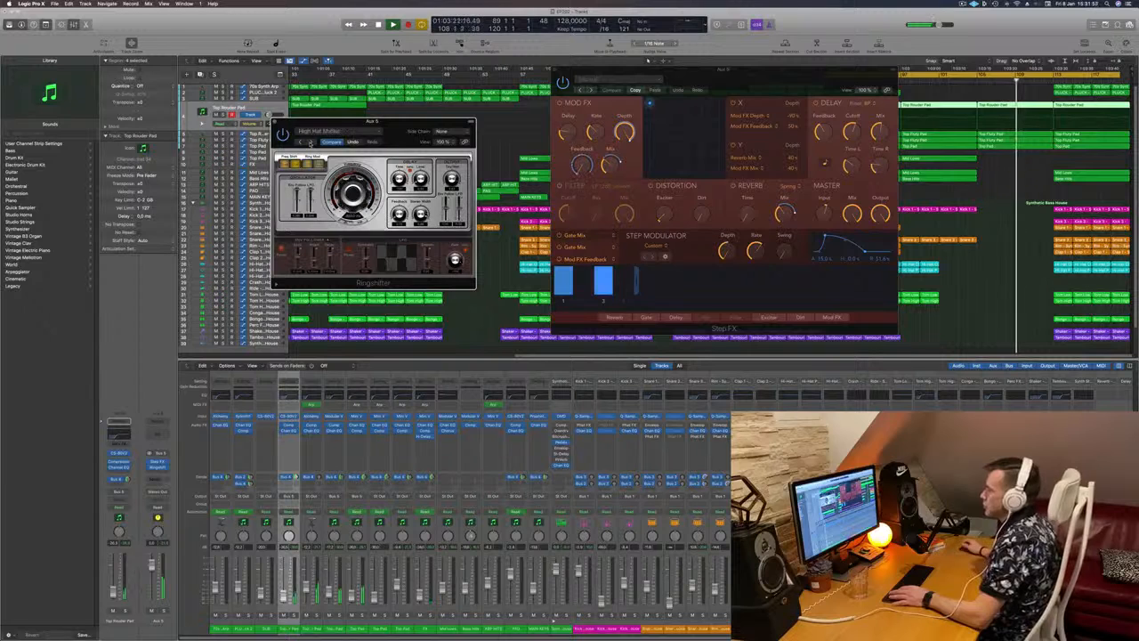
left_click(310, 143)
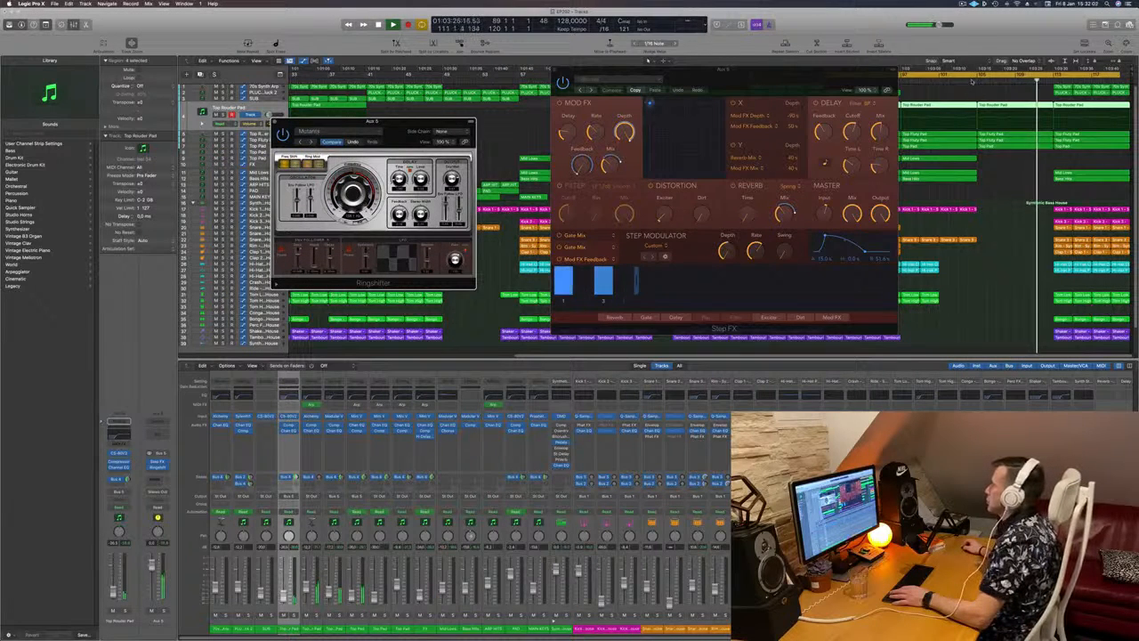
left_click(311, 143)
left_click(310, 144)
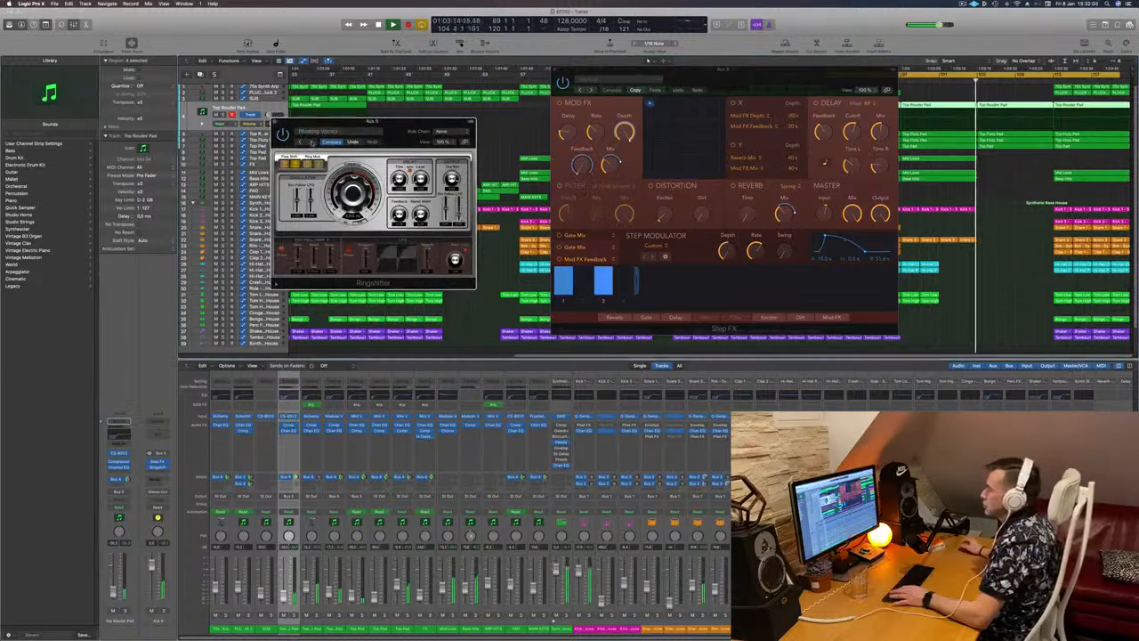
left_click(310, 143)
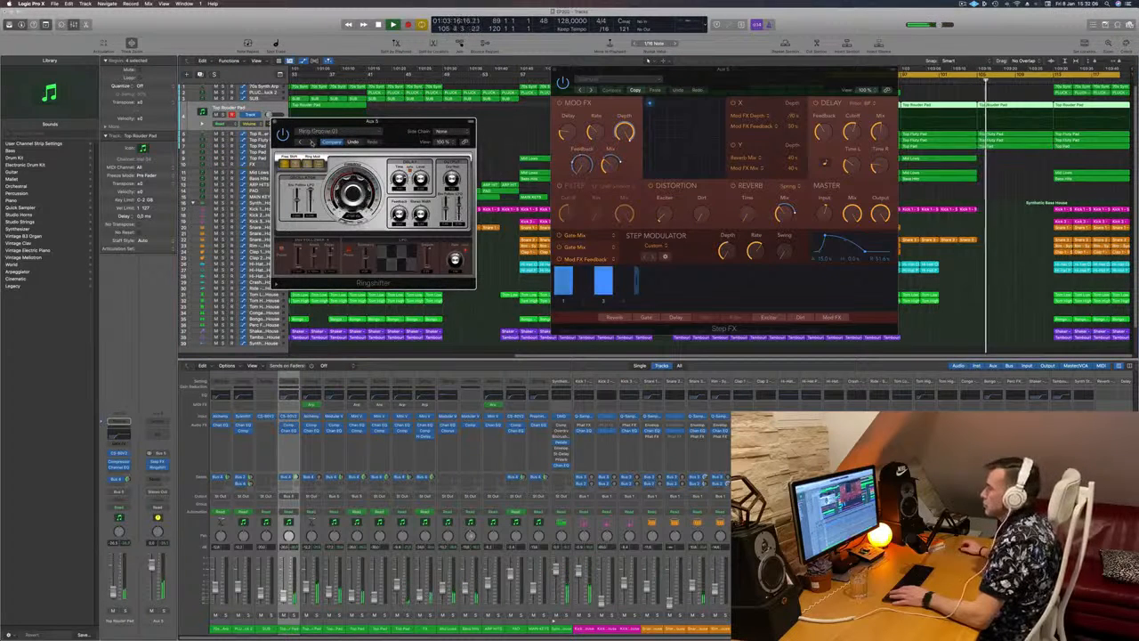
left_click(310, 143)
left_click(310, 144)
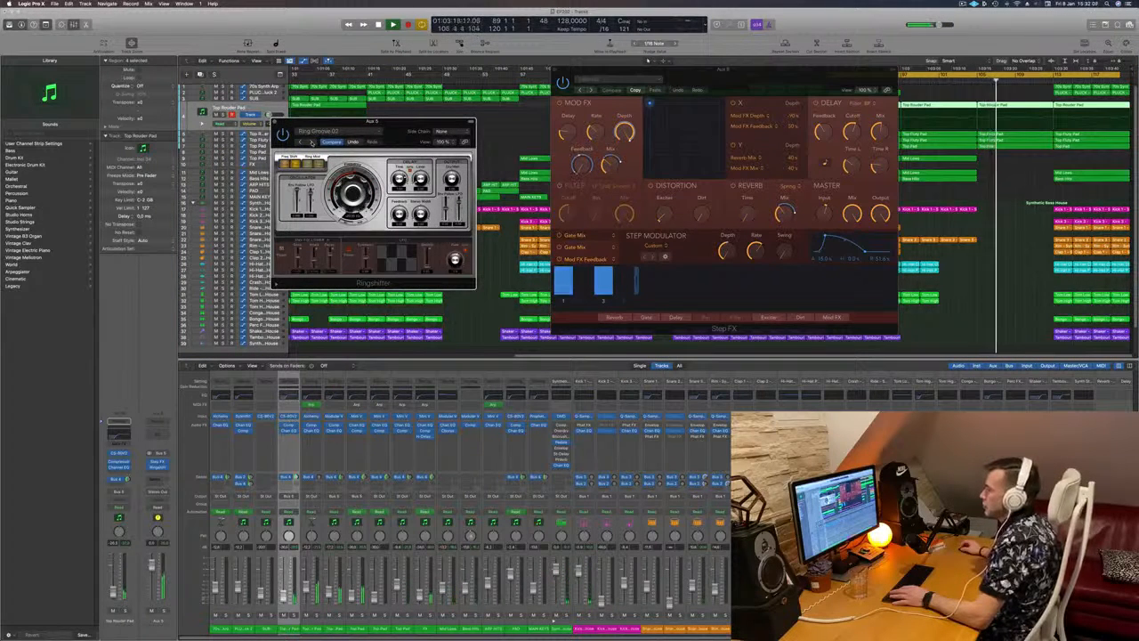
Step: Replay the breakdown from bar 105 and advance the Ringshifter preset to Smooth Ringer
left_click_drag(391, 127, 365, 150)
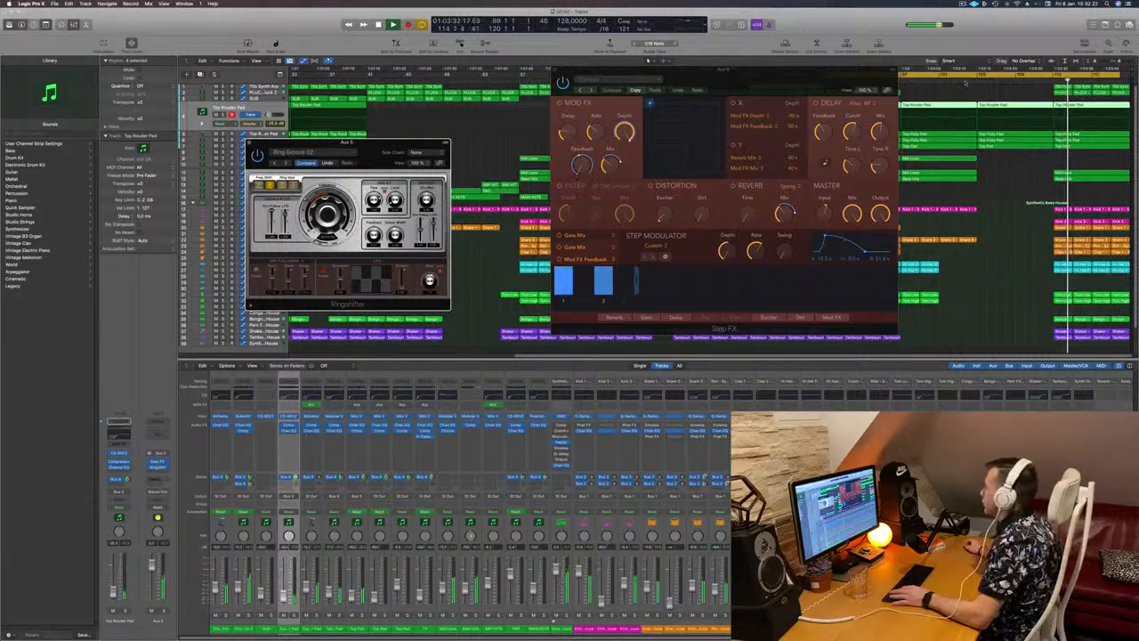
left_click(284, 163)
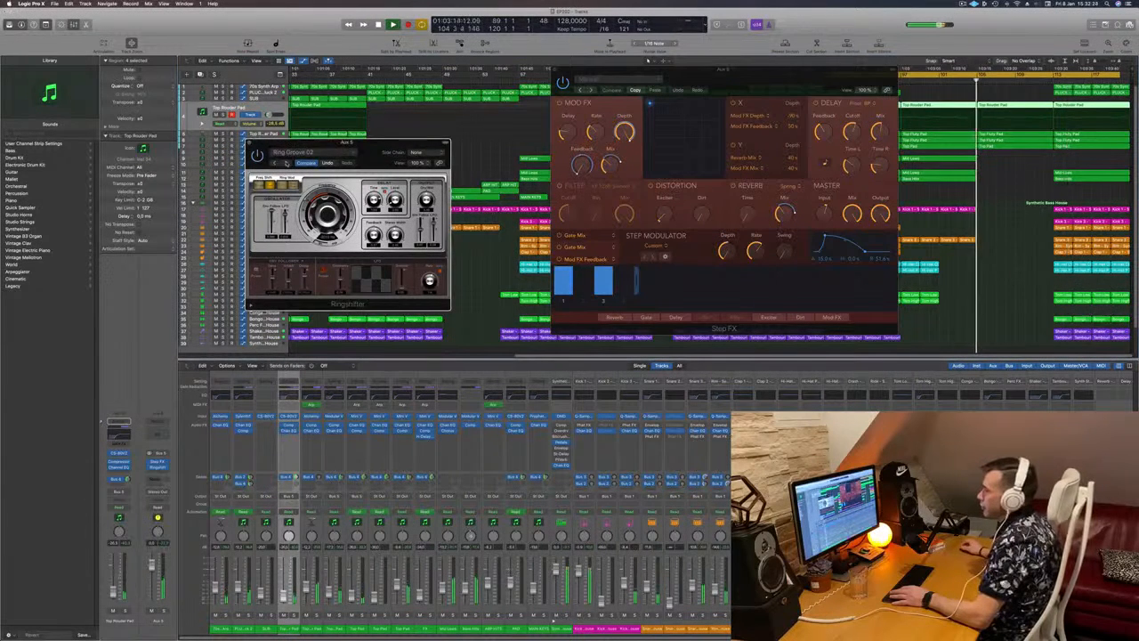
left_click(284, 163)
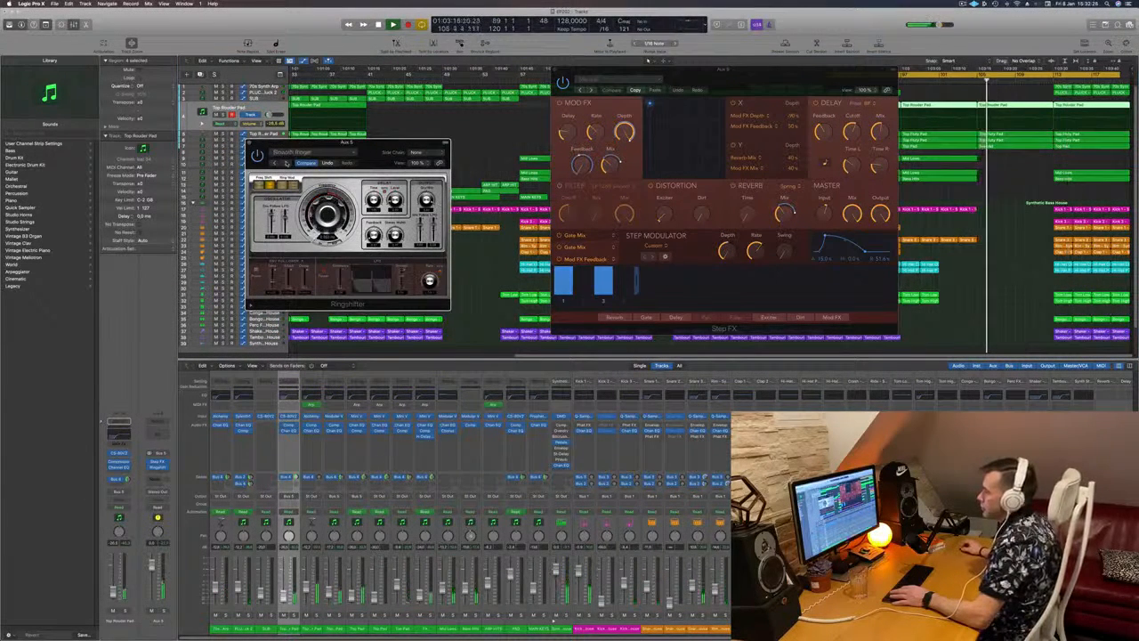
Step: Load Ringshifter's Crazy LFO preset from the 03 Warped category again and close the Ringshifter window
left_click(307, 152)
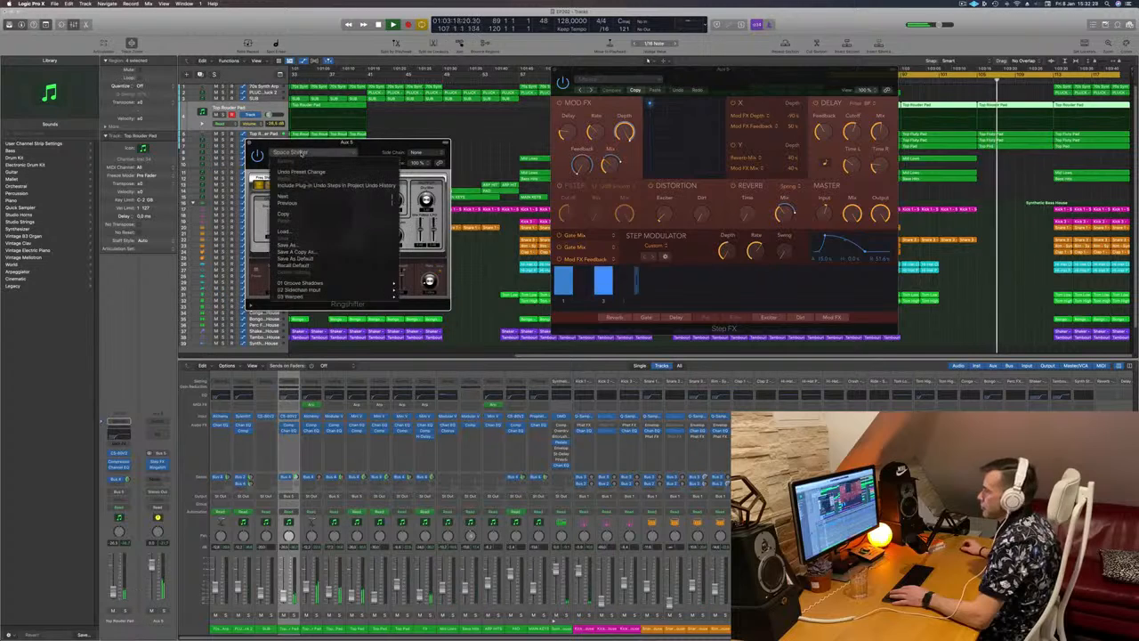
mouse_move(323, 298)
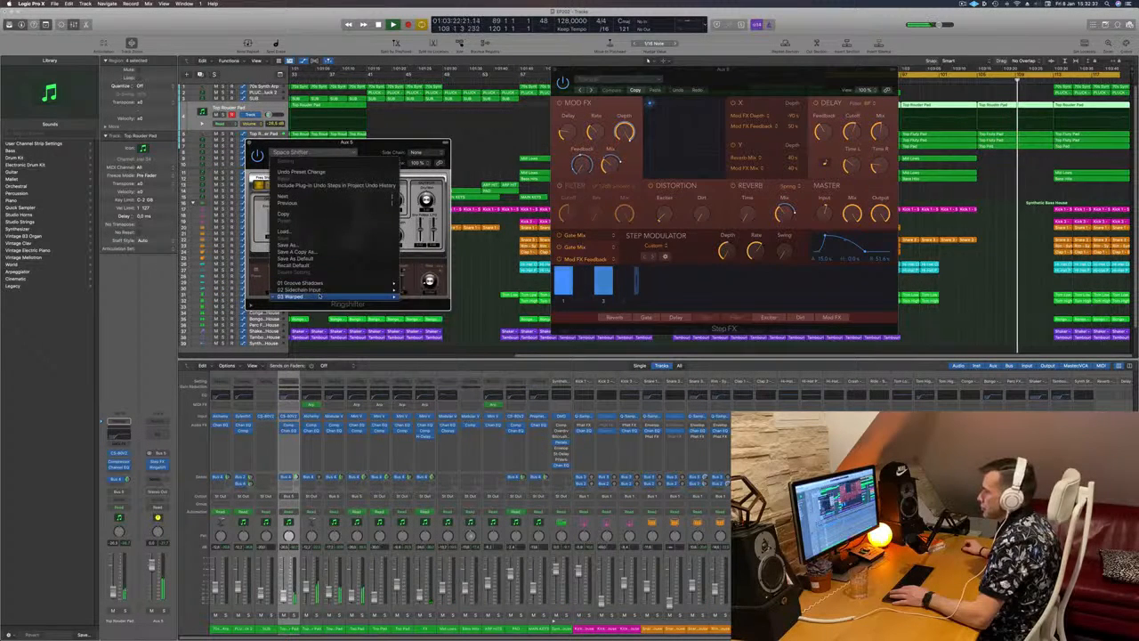
left_click(420, 297)
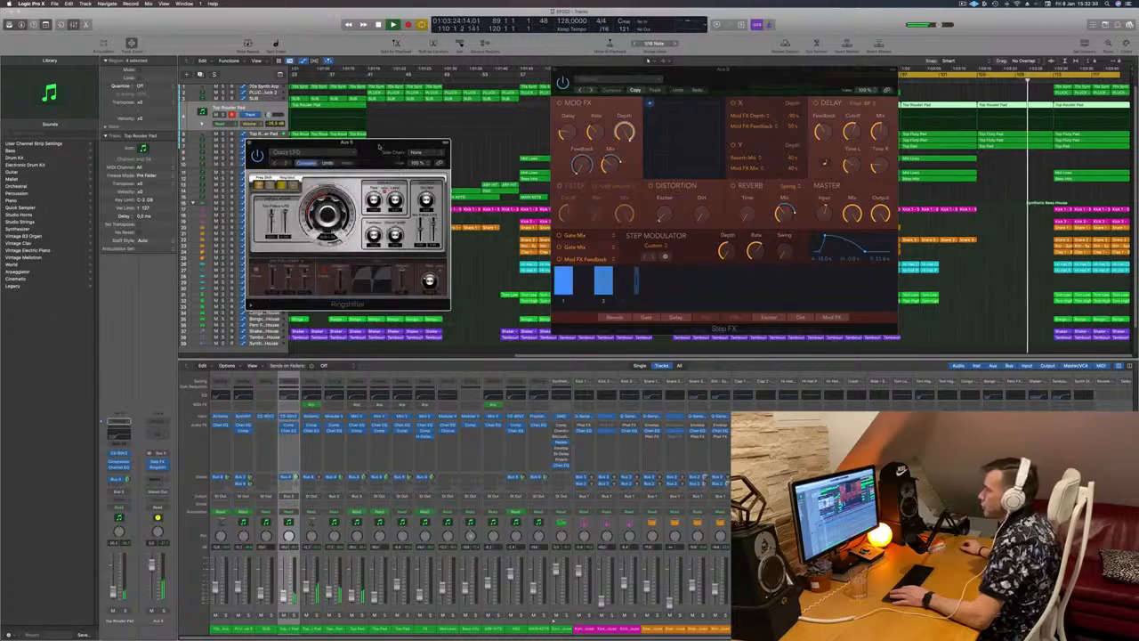
left_click_drag(347, 144, 351, 170)
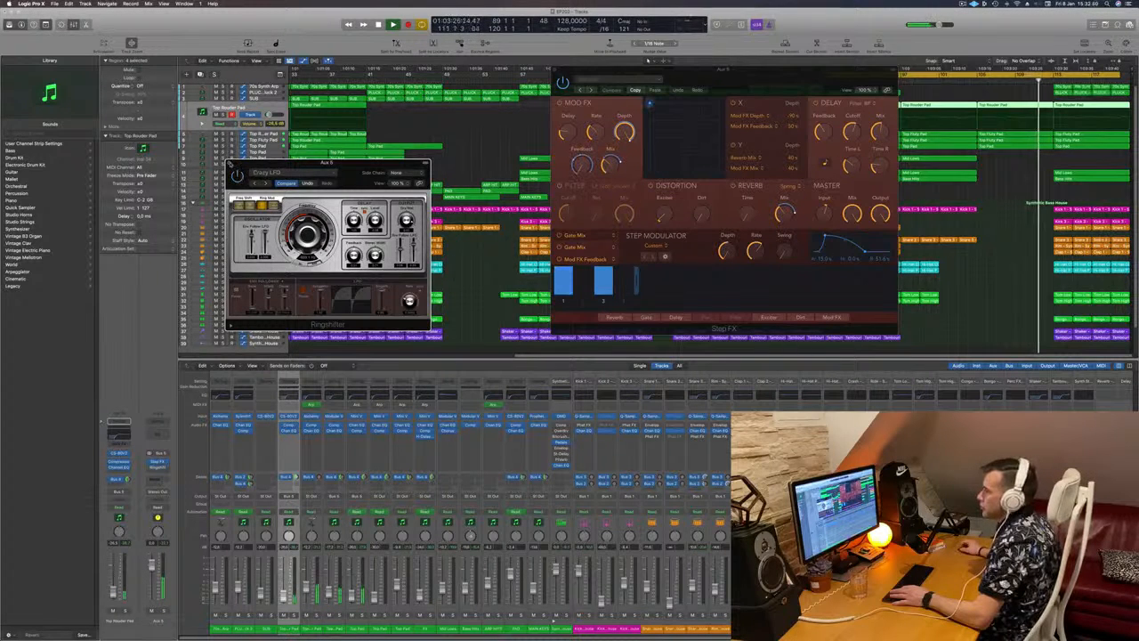
left_click(230, 163)
Step: Set the cycle range to bars 113 to 121 and repeat that section directly after it
left_click_drag(876, 70, 685, 82)
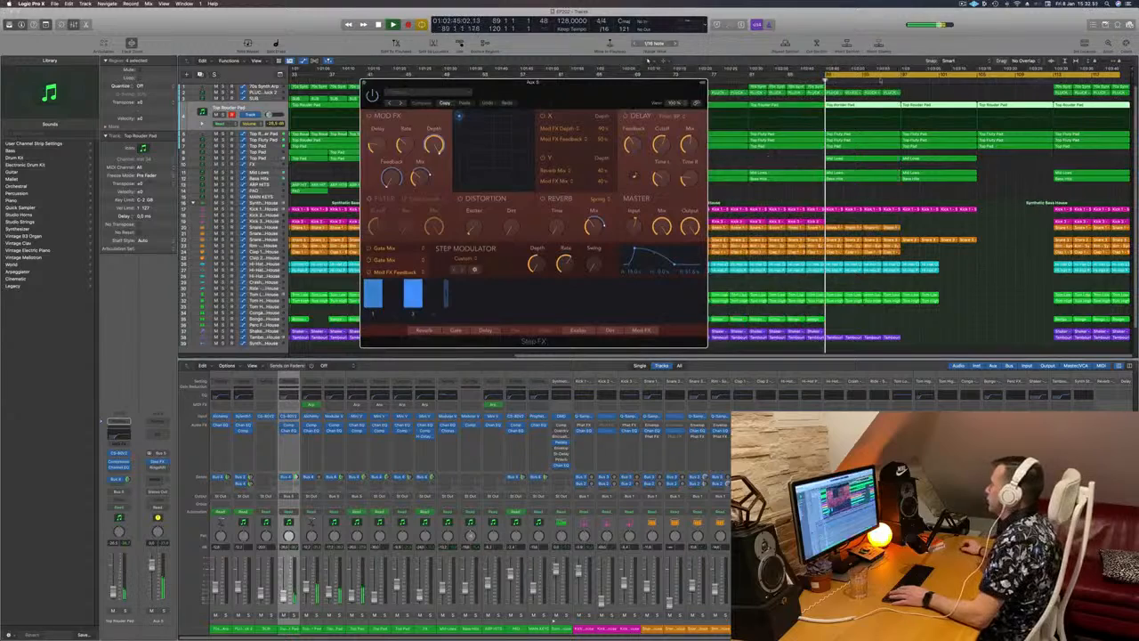
left_click_drag(825, 75, 979, 78)
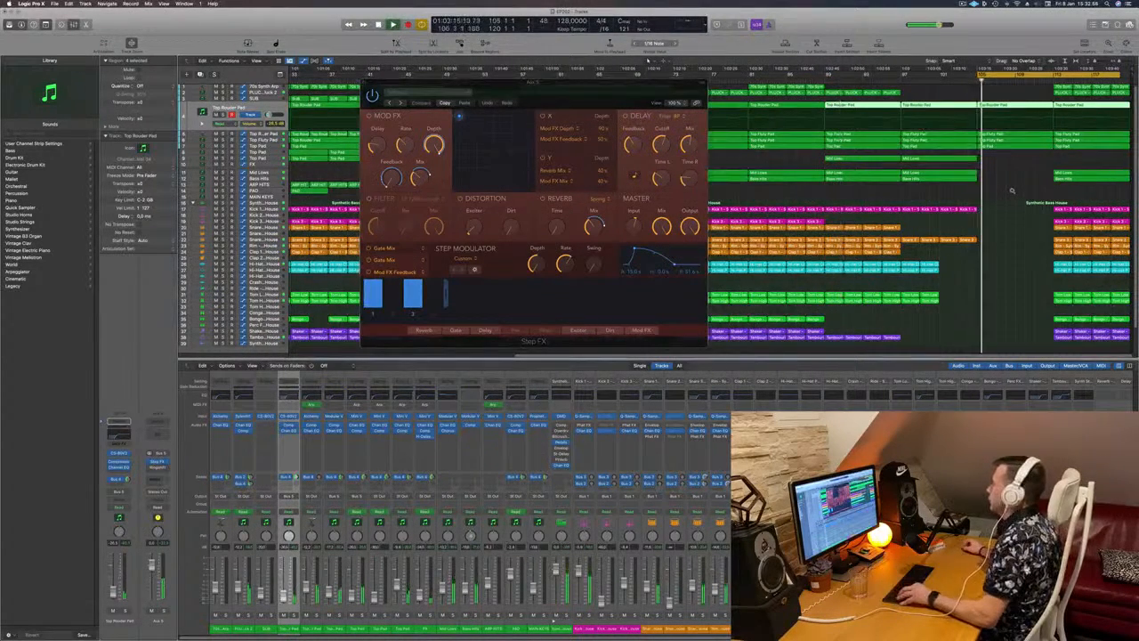
scroll(1012, 191, "down", 3)
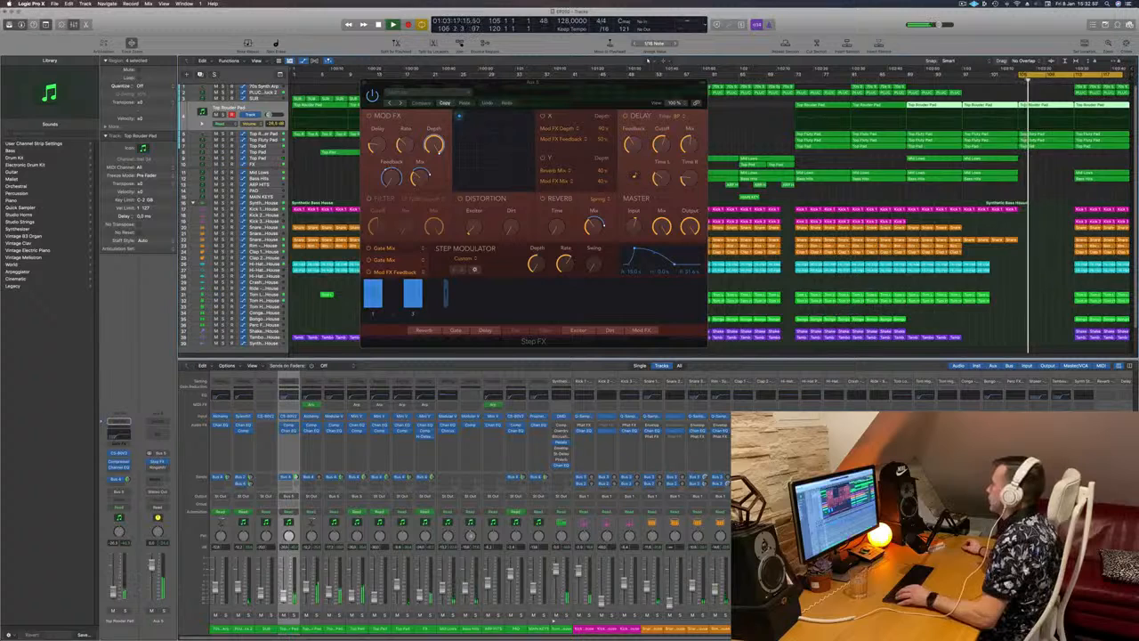
left_click_drag(1075, 77, 1126, 78)
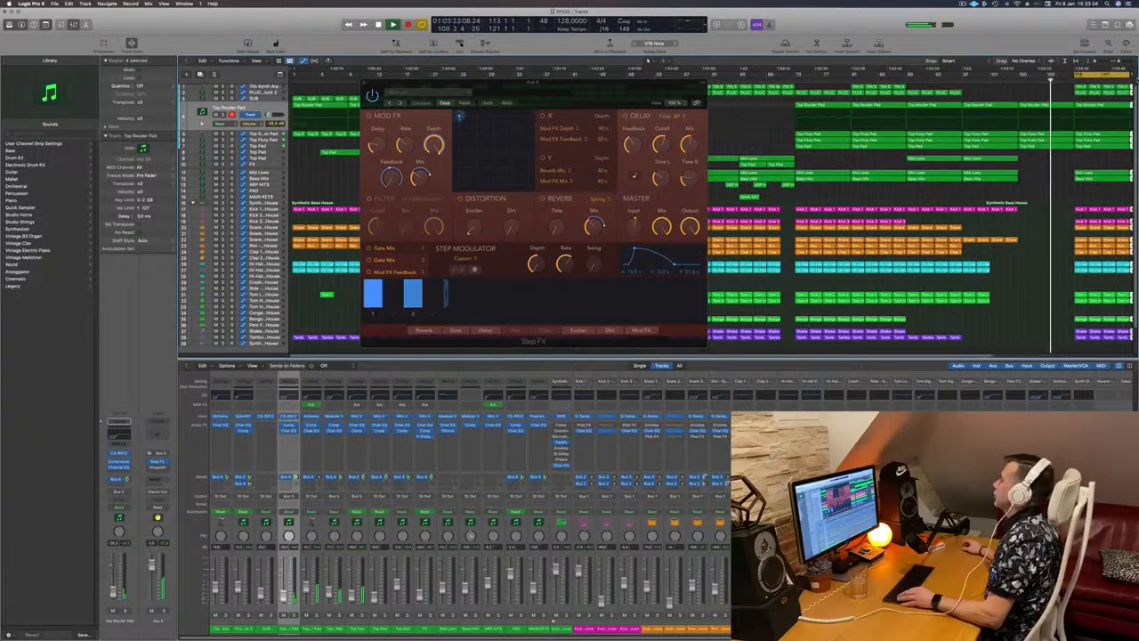
key("super+Left")
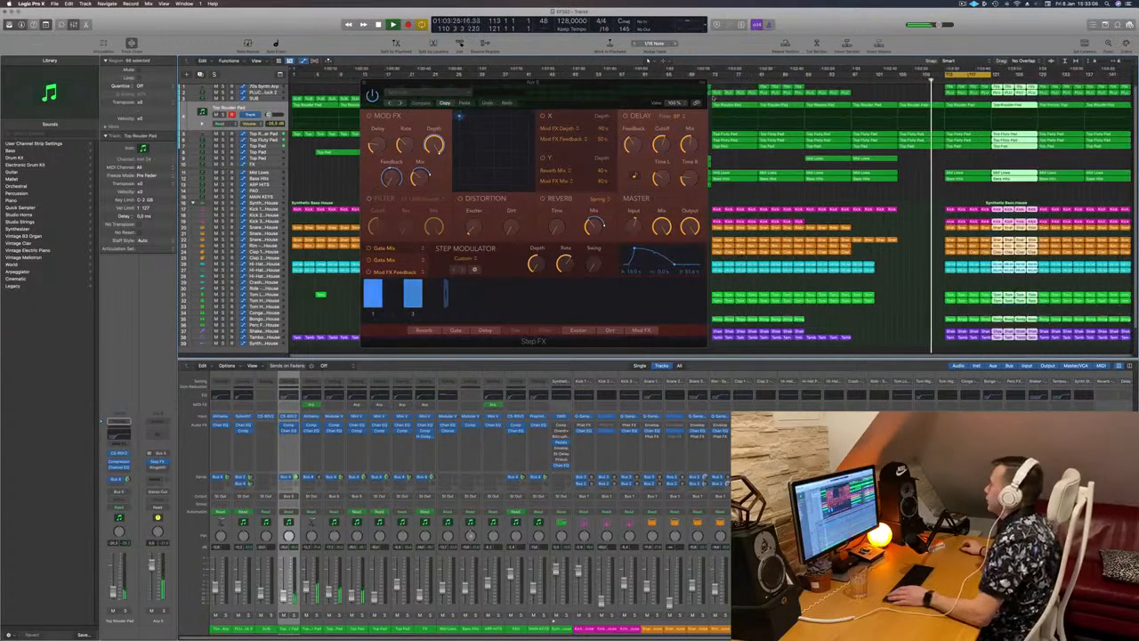
Step: Extend the cycle's start back to bar 105 and delete all drum regions between bars 113 and 129
left_click_drag(675, 93, 710, 91)
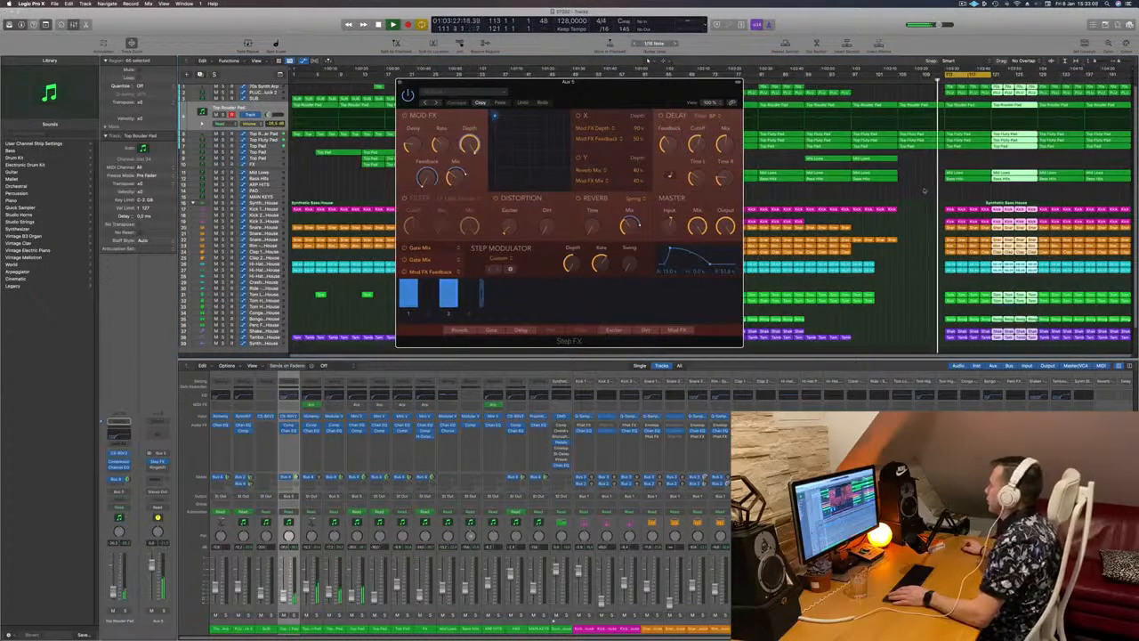
left_click(894, 72)
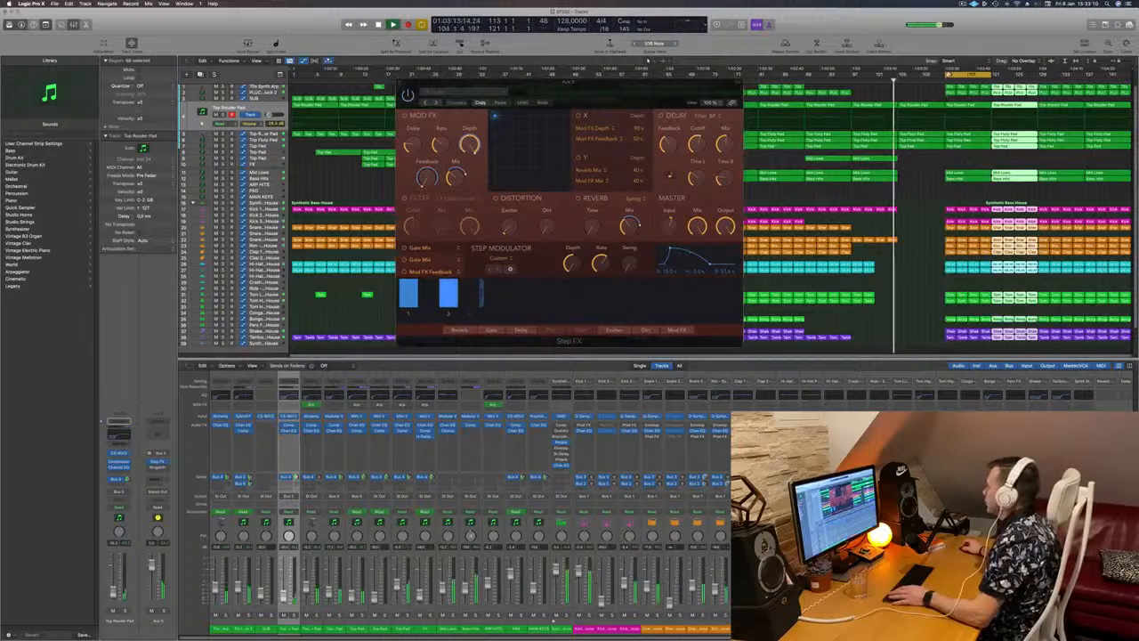
left_click_drag(945, 75, 900, 75)
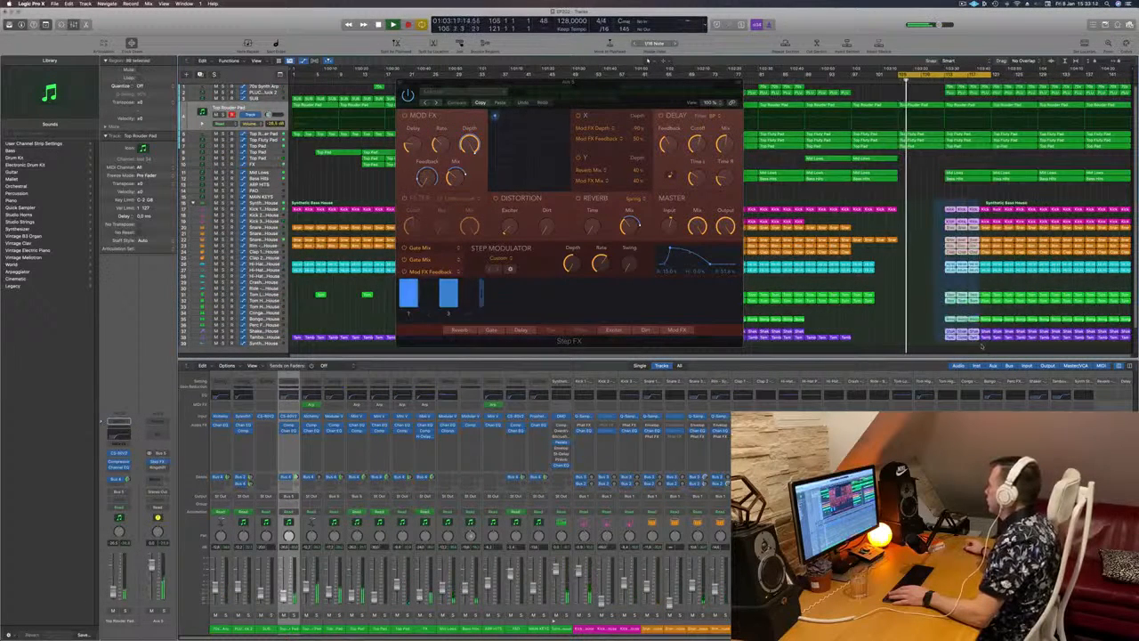
key("Delete")
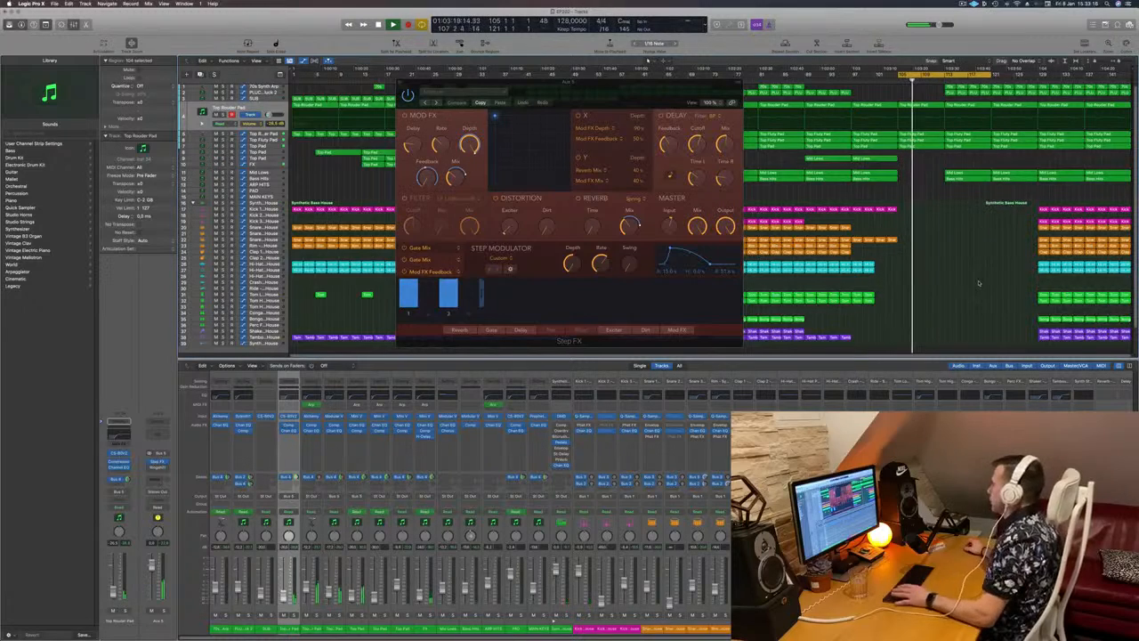
Step: Close the Step FX window and add a send to Bus 4 on the Aux 5 channel
left_click_drag(617, 80, 552, 89)
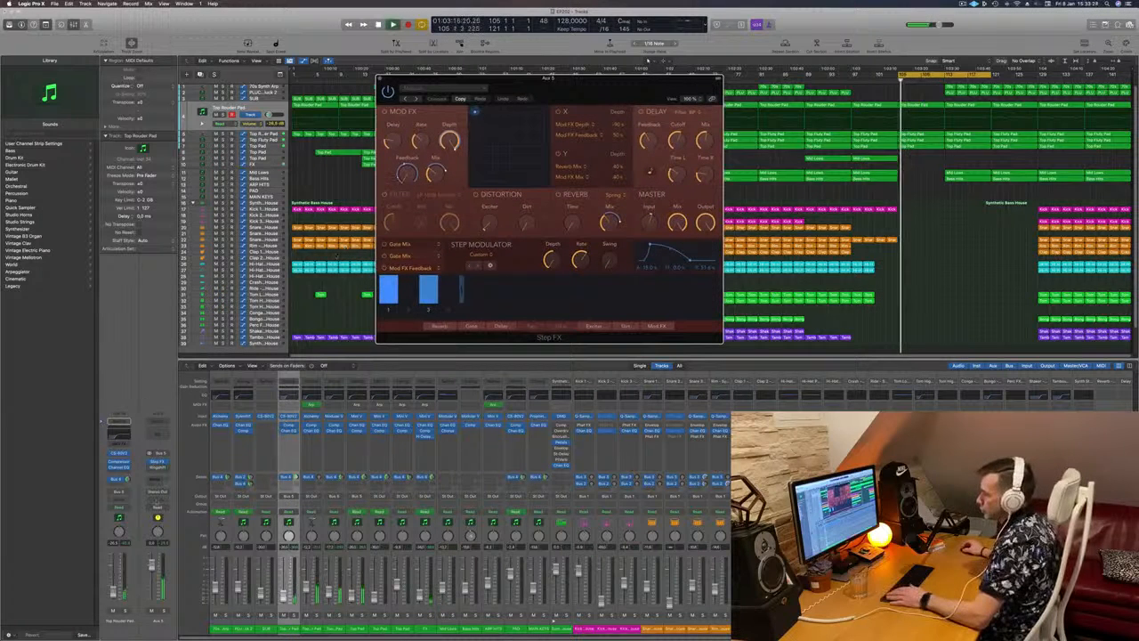
key("super+w")
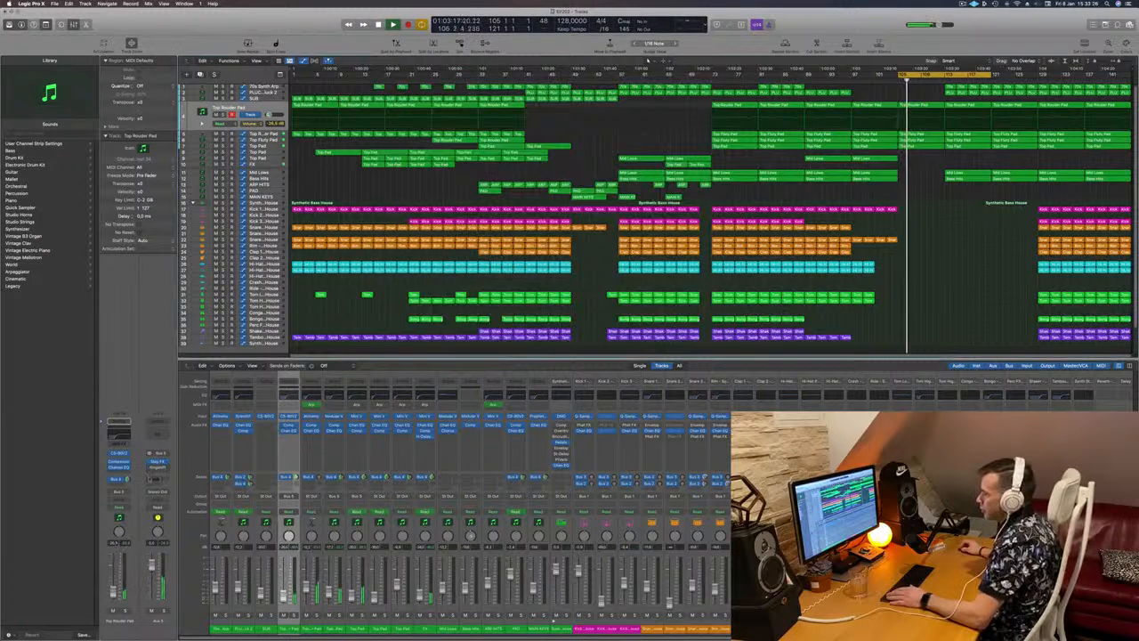
left_click(151, 479)
mouse_move(153, 489)
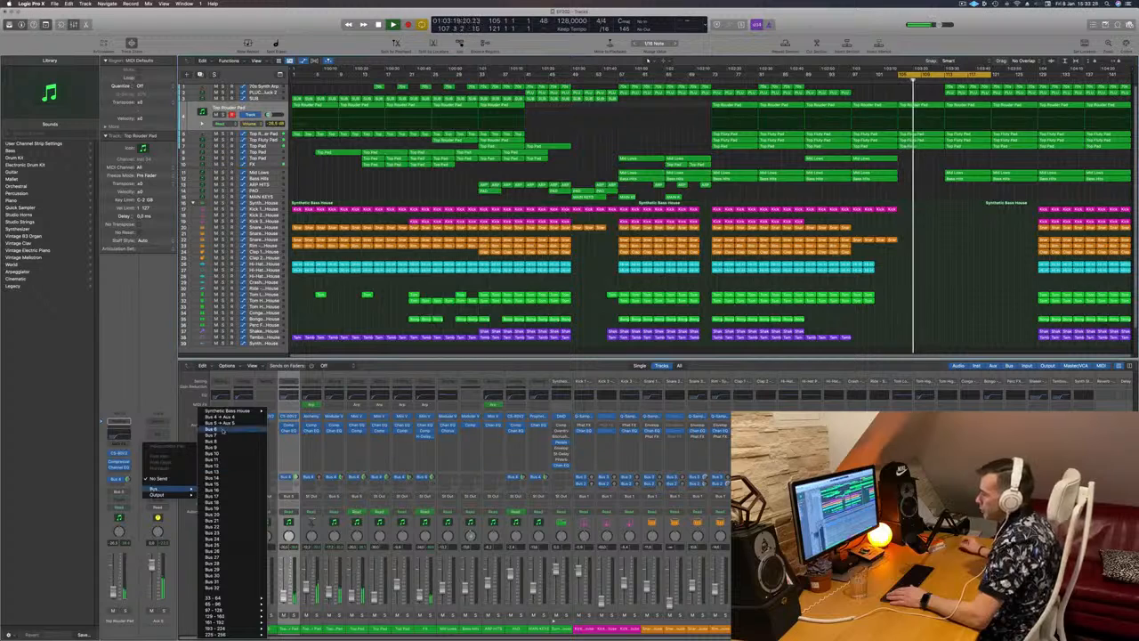
left_click(218, 430)
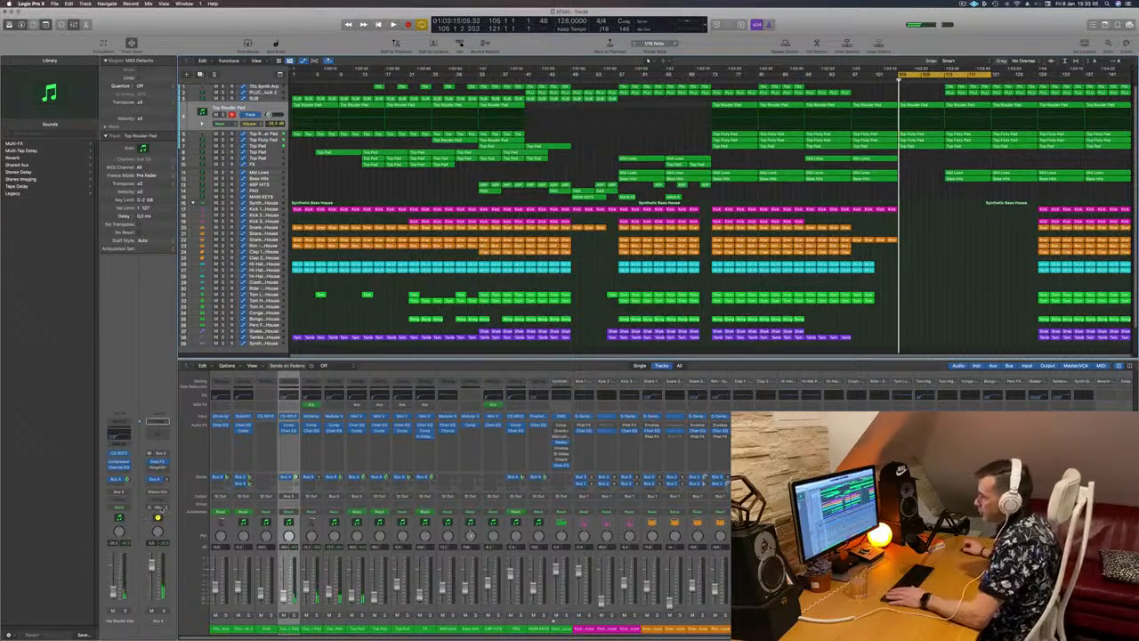
Step: Set Aux 5's automation mode to Touch and give the channel its own arrangement track directly below SUB
left_click(157, 515)
left_click(160, 518)
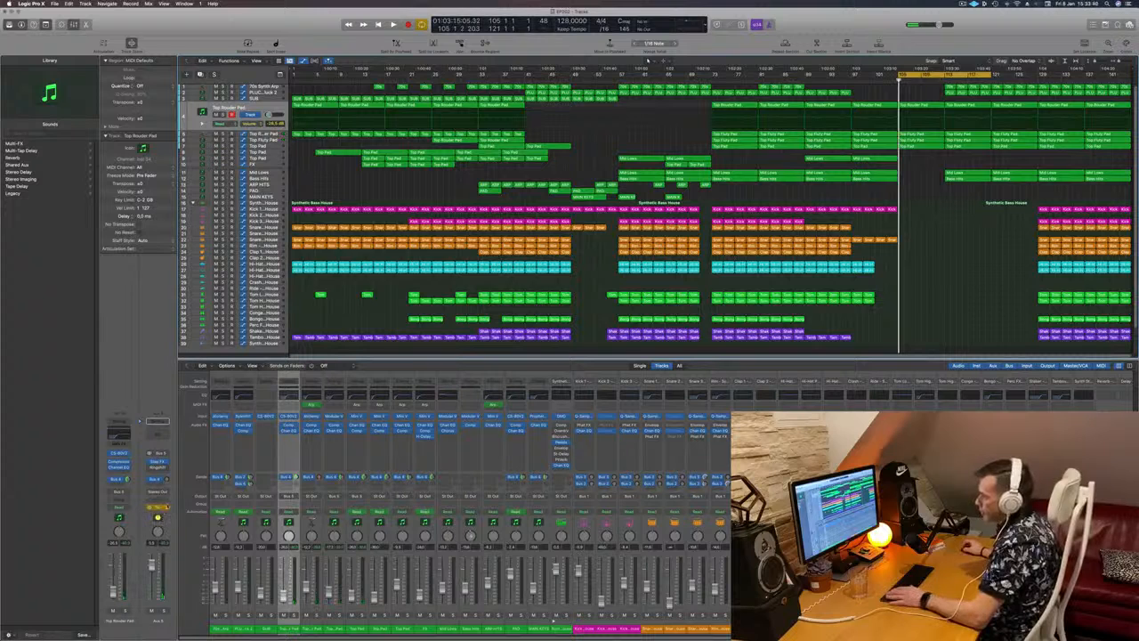
key("space")
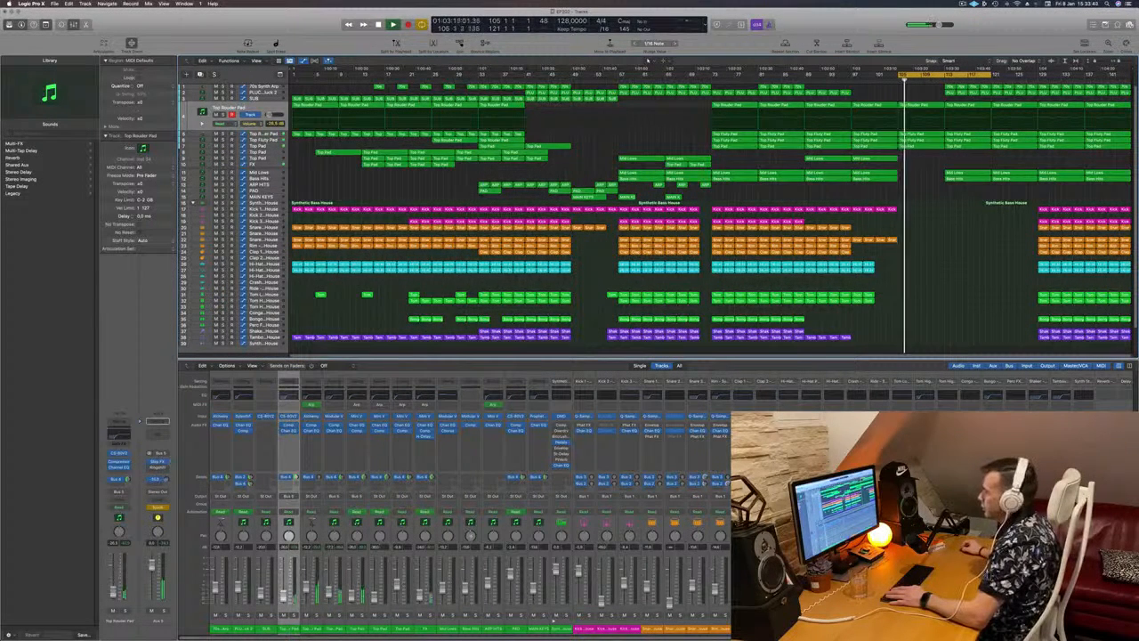
key("space")
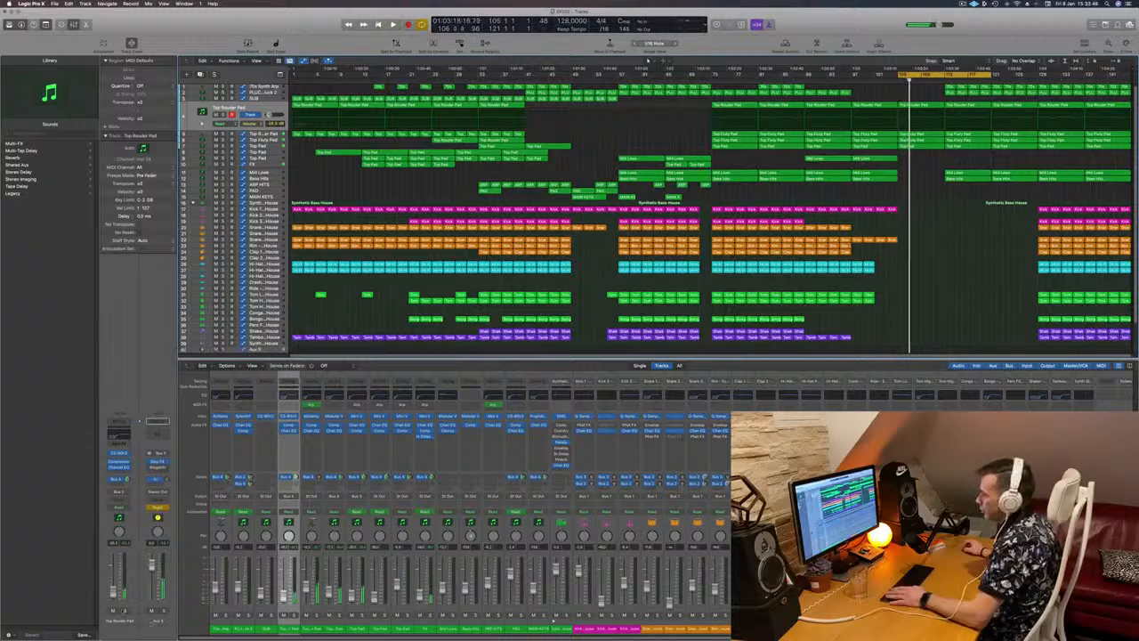
right_click(153, 621)
left_click(174, 594)
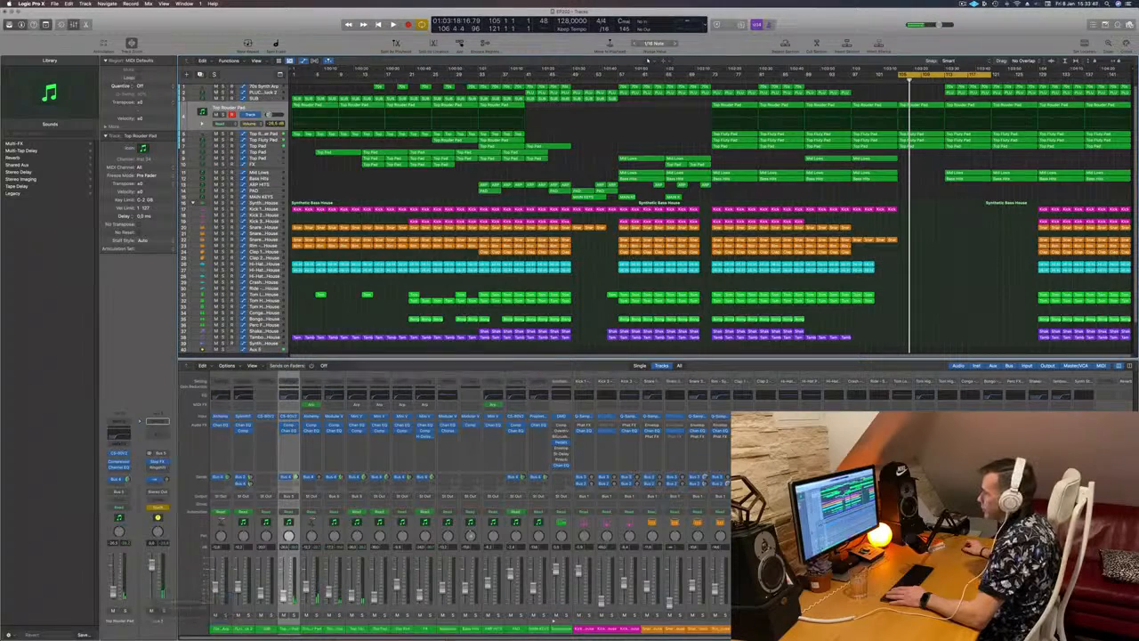
left_click_drag(202, 337, 202, 113)
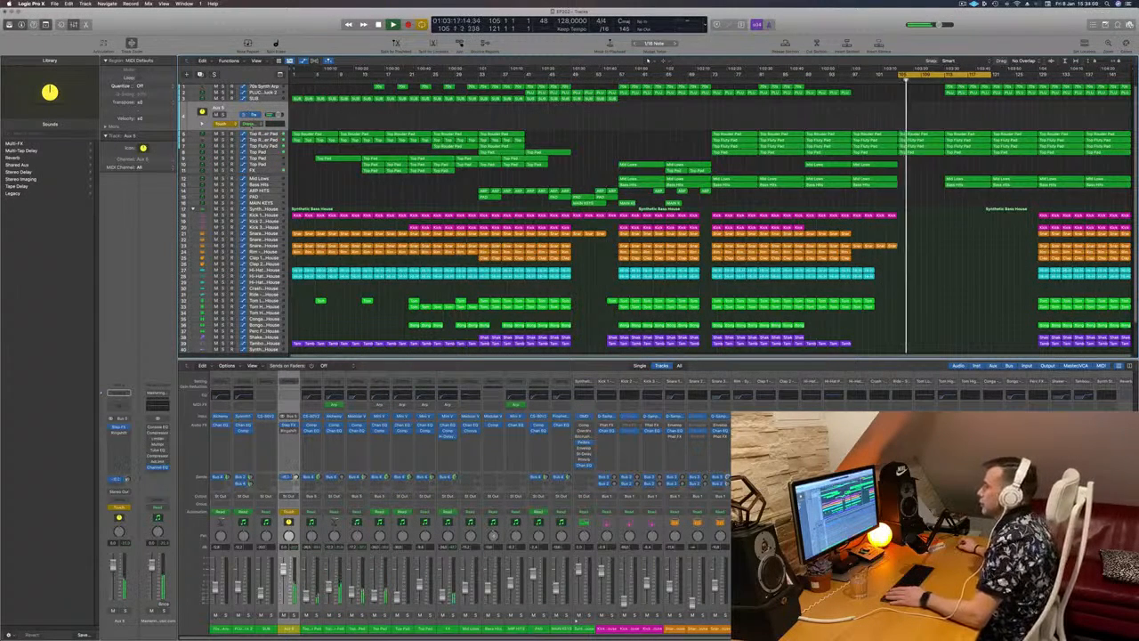
Step: Display the Send 1 to Aux 4 automation on the Aux 5 track and set its automation mode to Read
left_click(256, 124)
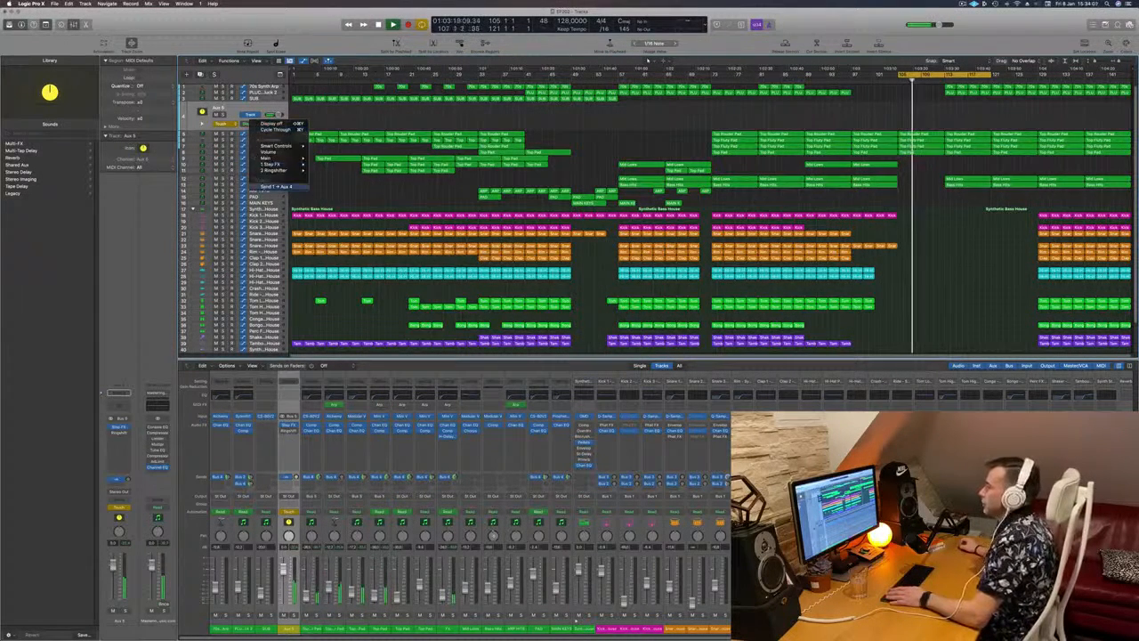
left_click(272, 186)
left_click(220, 124)
left_click(222, 118)
Step: Shape Aux 5's send automation into a ramp rising from bar 105 to just before bar 113, with a sharp drop after its peak
key("space")
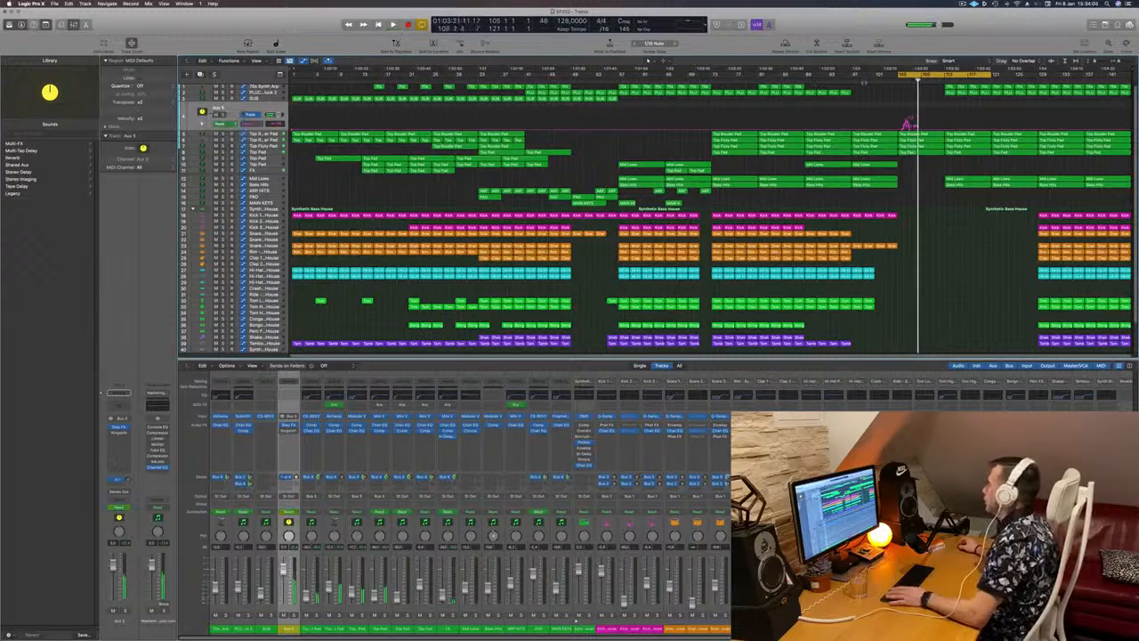
key("space")
left_click_drag(912, 127, 925, 117)
key("space")
key("space")
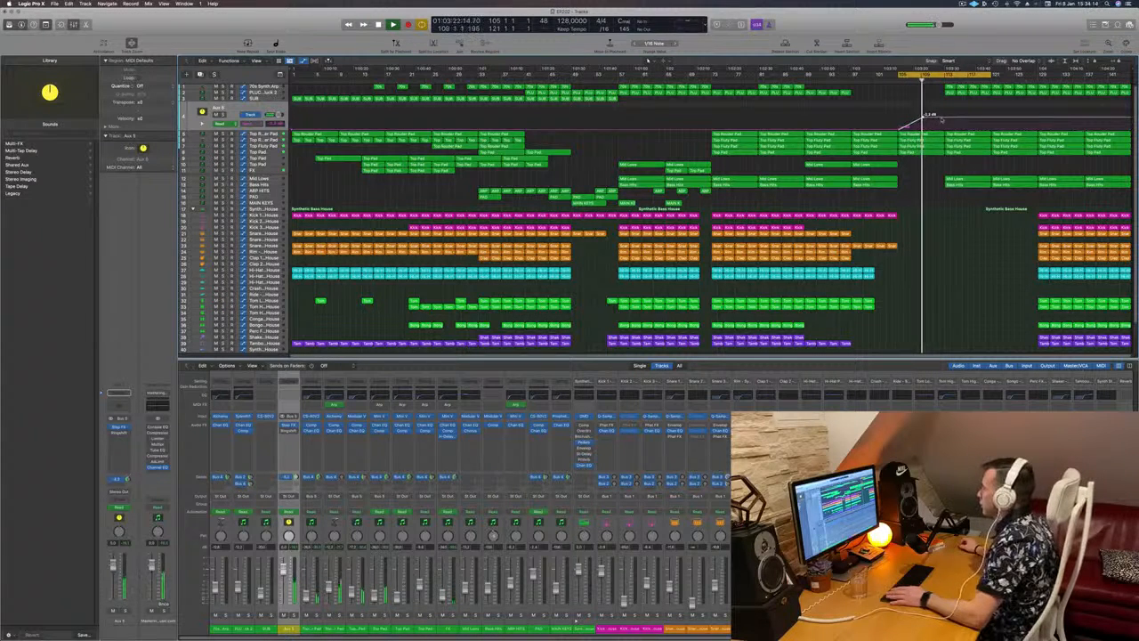
left_click_drag(940, 116, 941, 112)
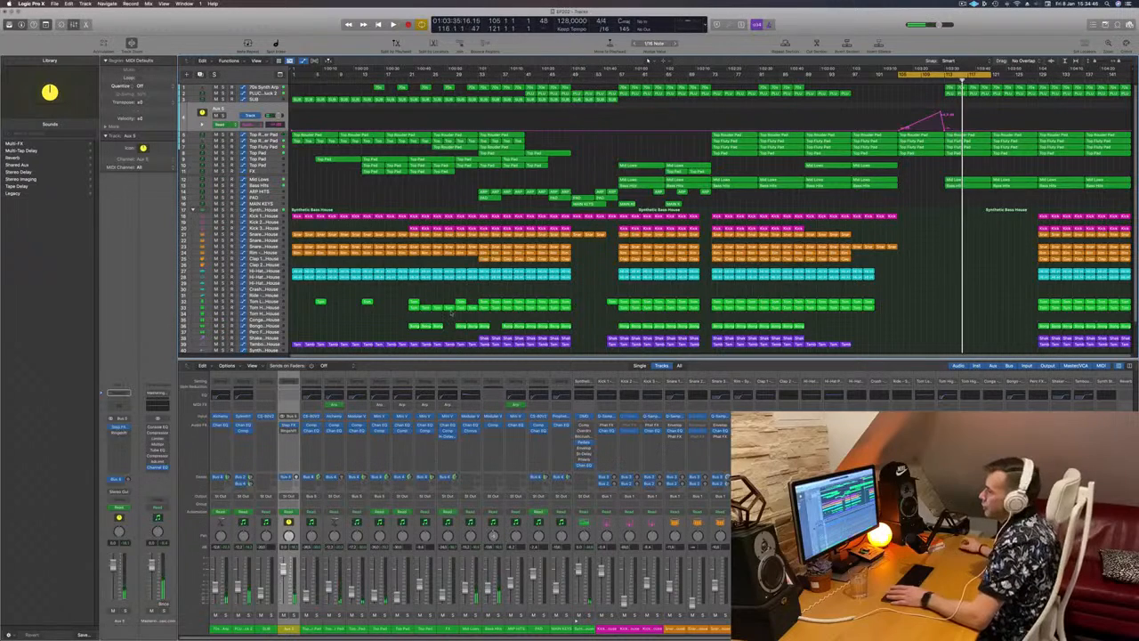
Step: Check the options of Aux 5's Bus 4 send and play back the automated breakdown from bar 105
left_click(116, 479)
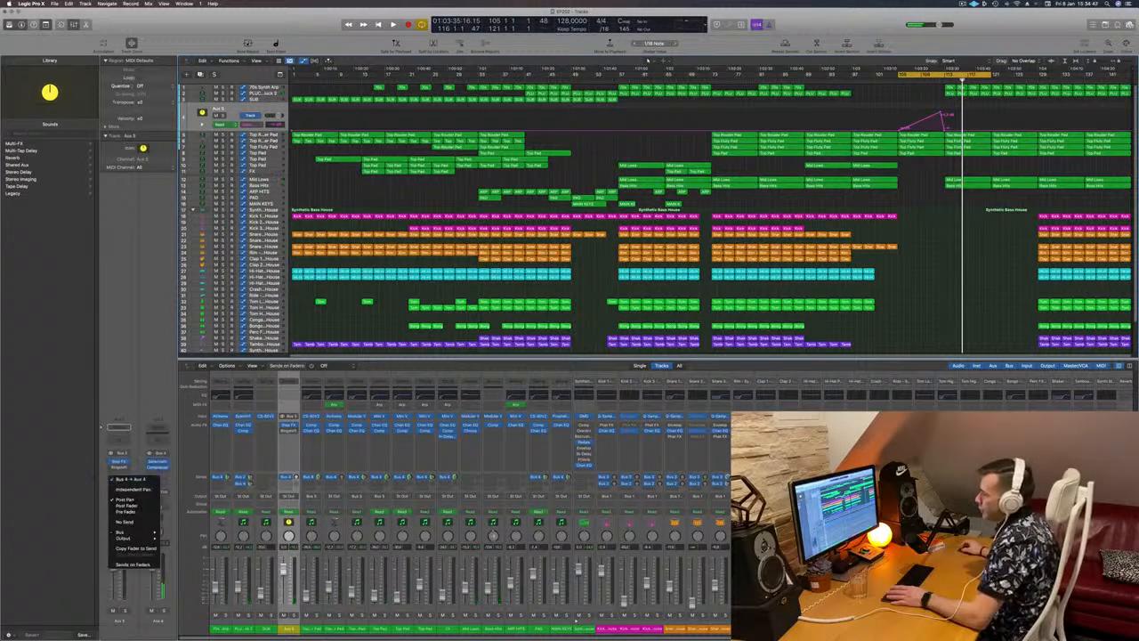
left_click(117, 479)
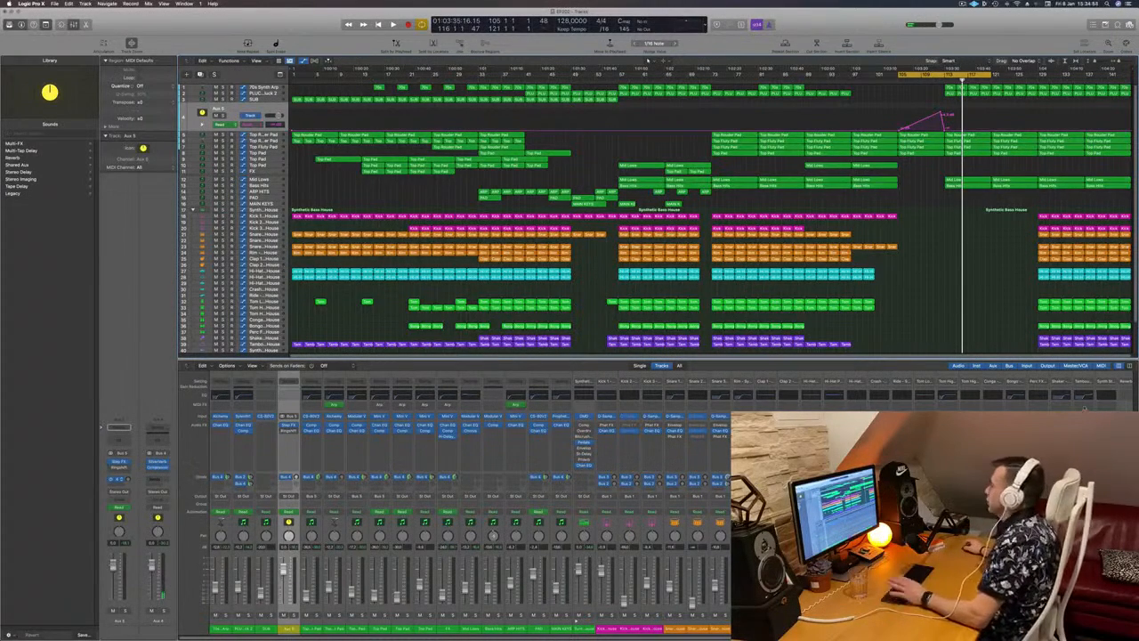
key("space")
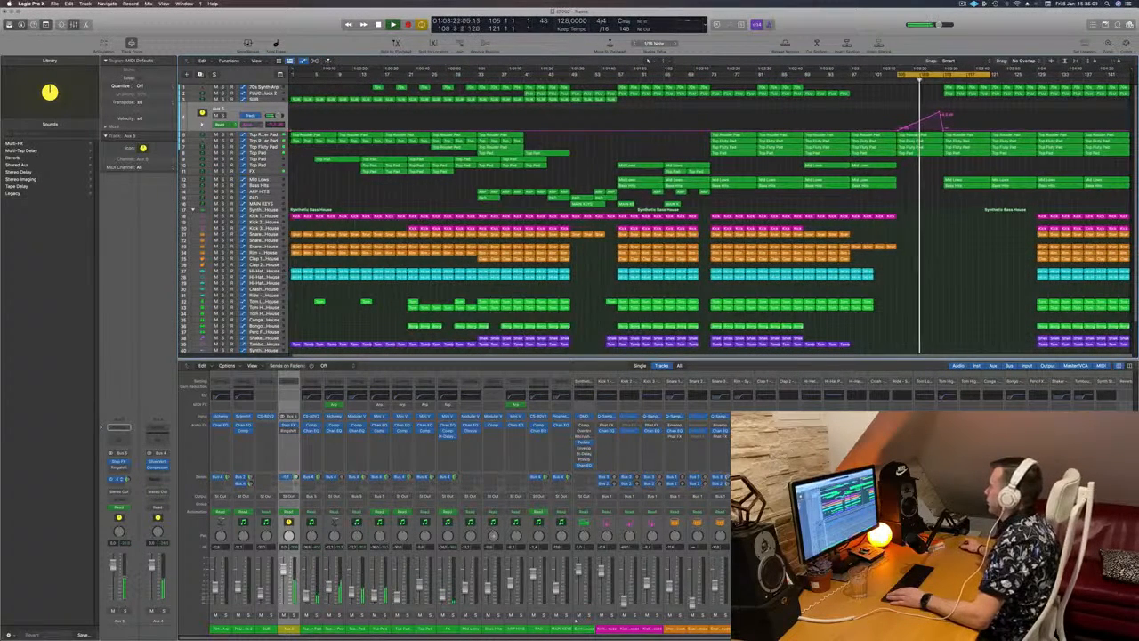
Step: Copy the last Kick 1 region before the breakdown to bar 113 and open the copy in the Piano Roll
scroll(1128, 73, "right", 5)
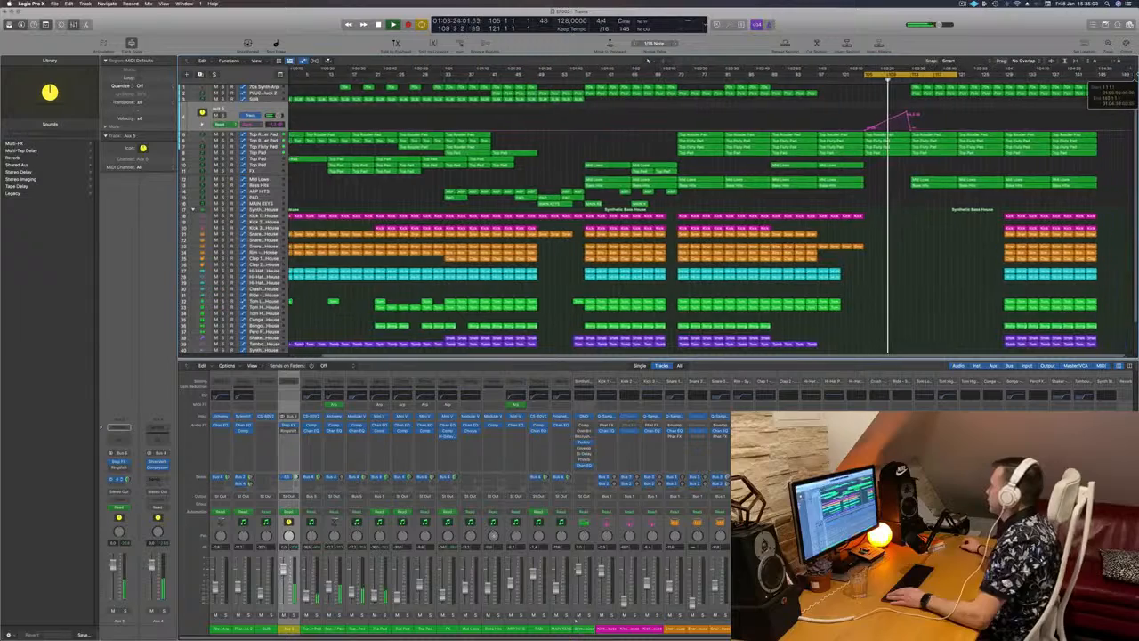
scroll(1128, 72, "right", 5)
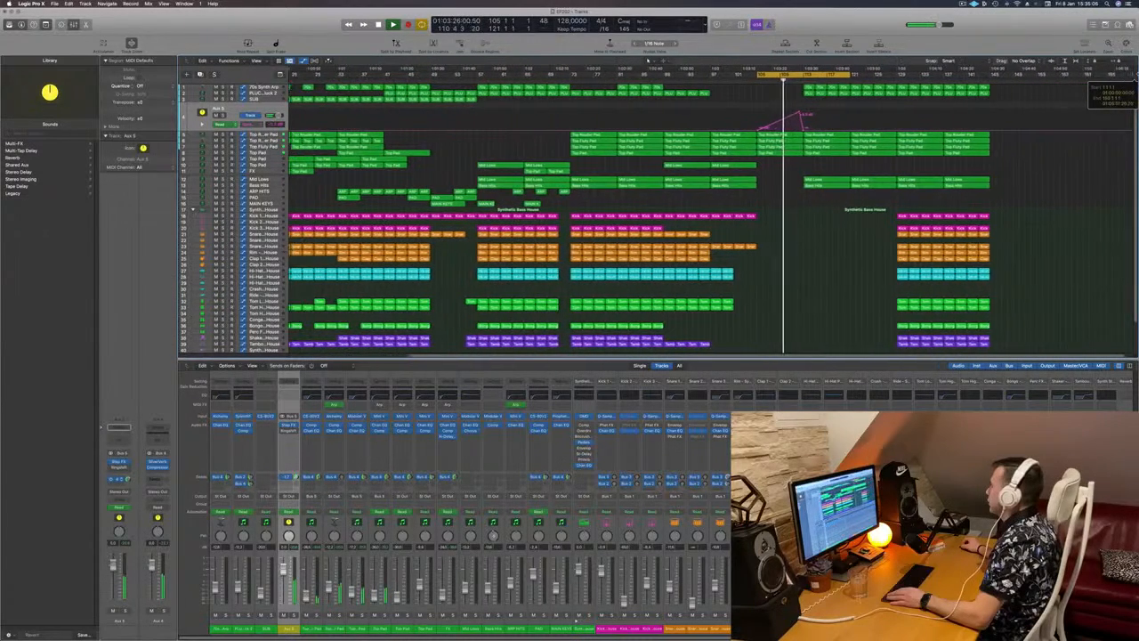
scroll(1112, 76, "right", 3)
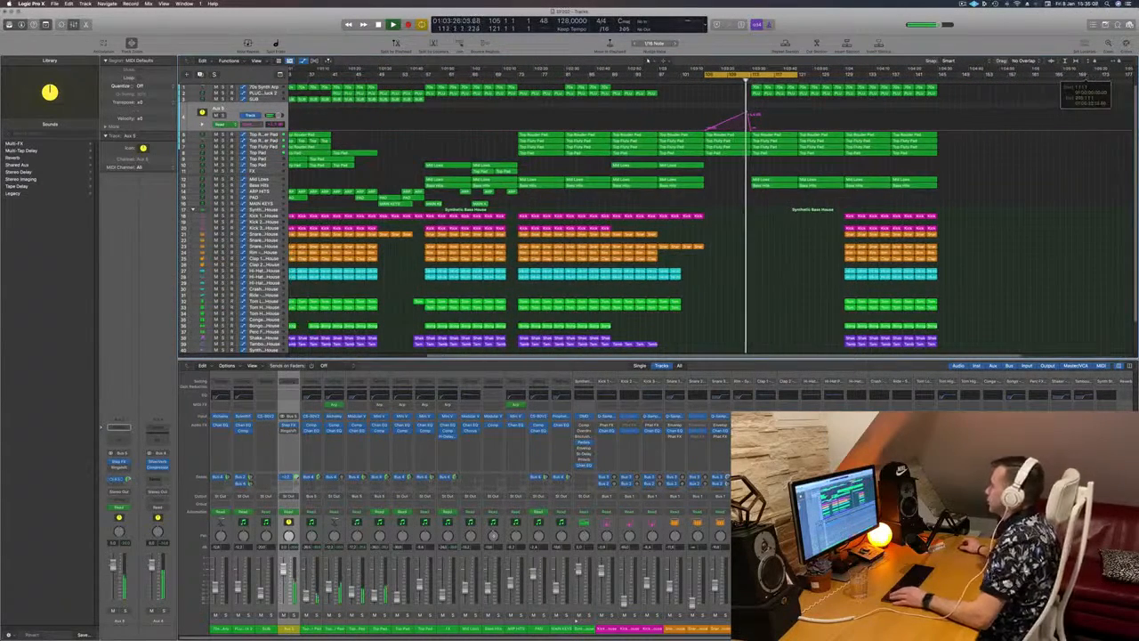
scroll(796, 114, "right", 5)
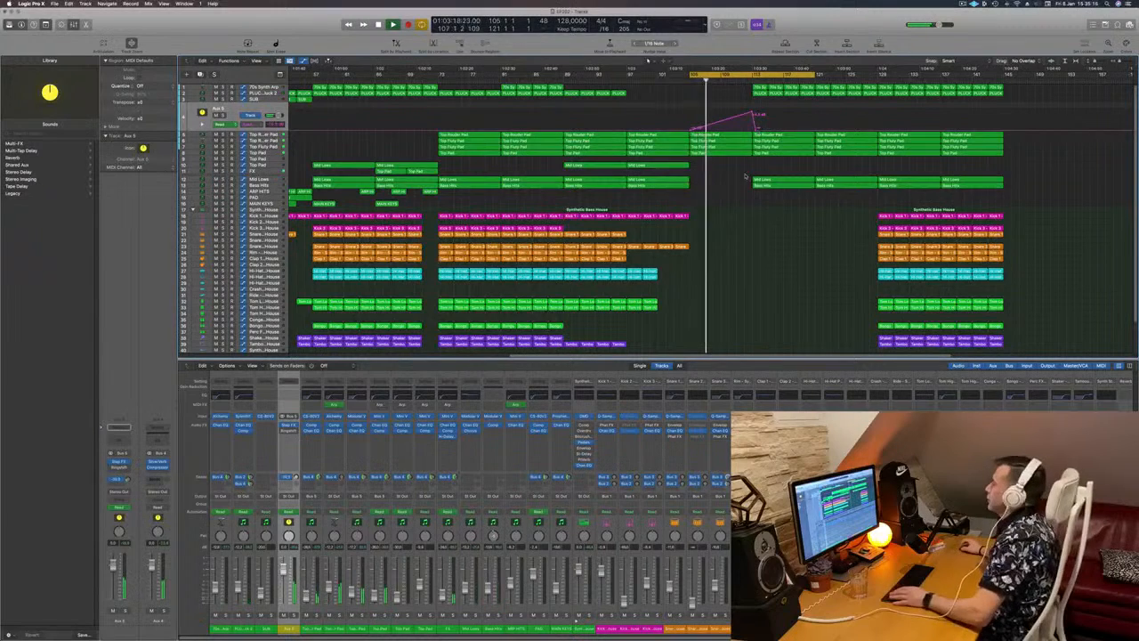
left_click_drag(681, 218, 760, 218)
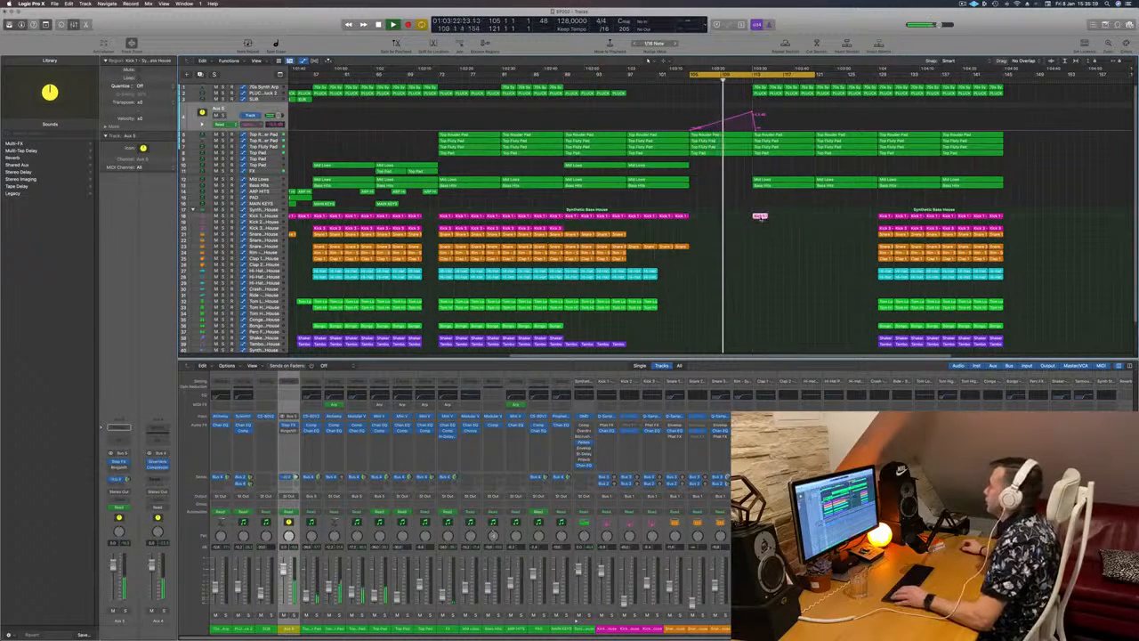
double_click(761, 217)
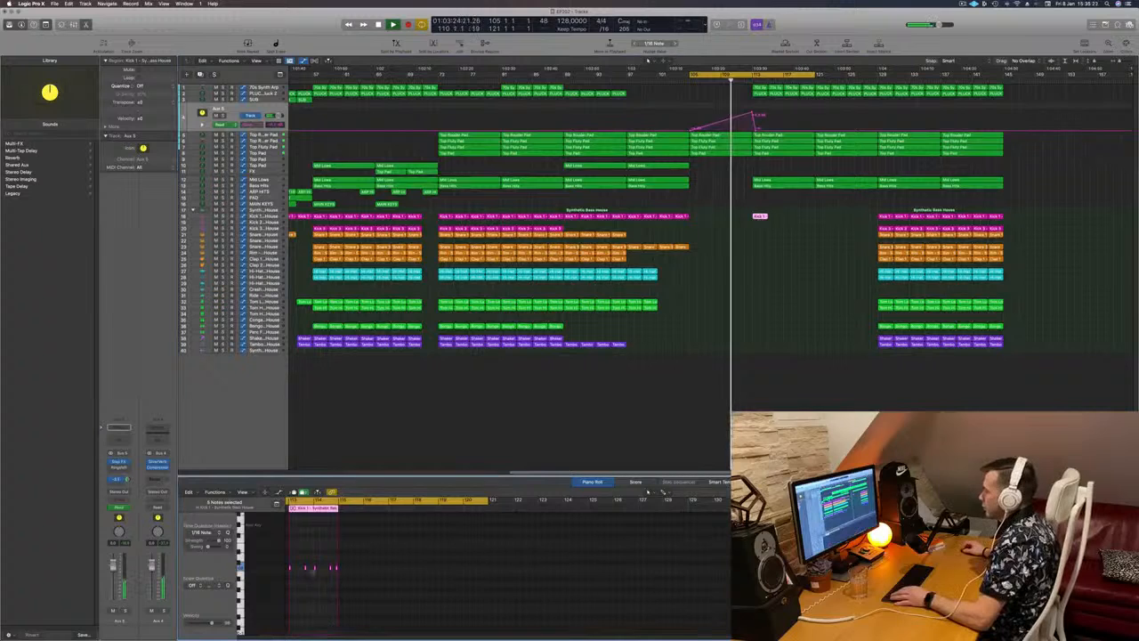
Step: Thin out the copied Kick 1 region at bar 113 by deleting all notes except its first kick
left_click_drag(310, 562, 339, 574)
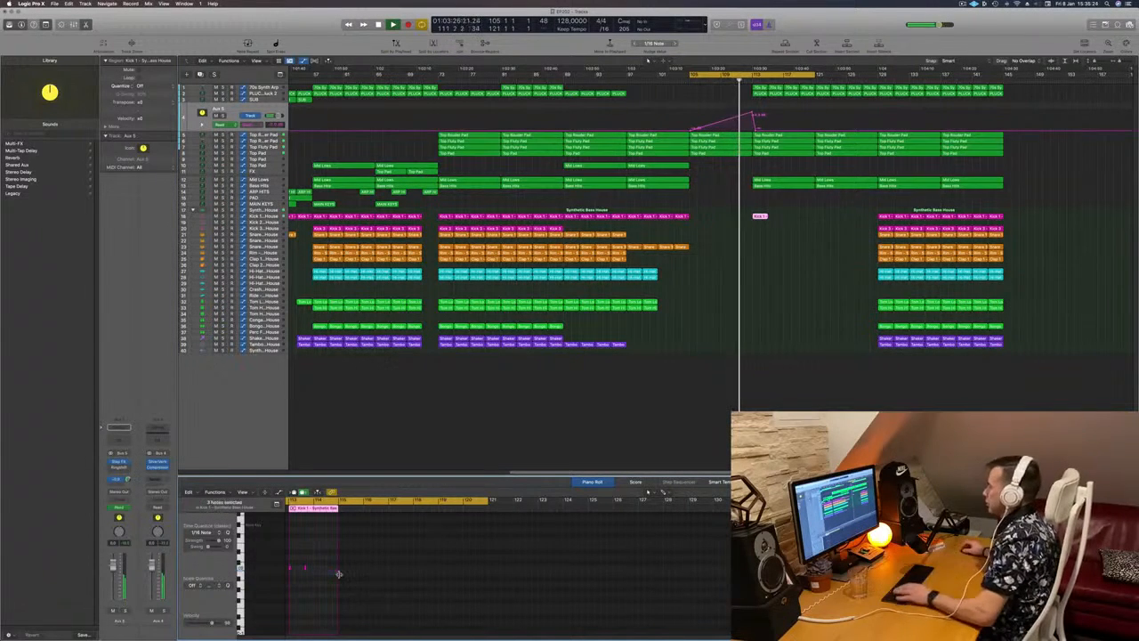
scroll(734, 300, "up", 5)
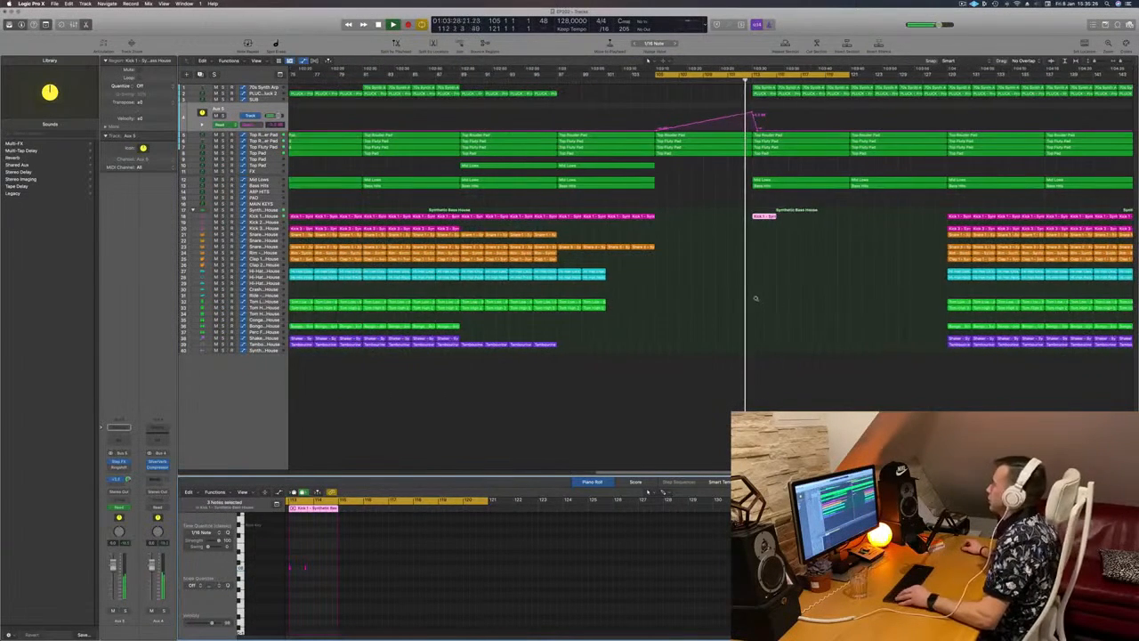
scroll(797, 299, "left", 2)
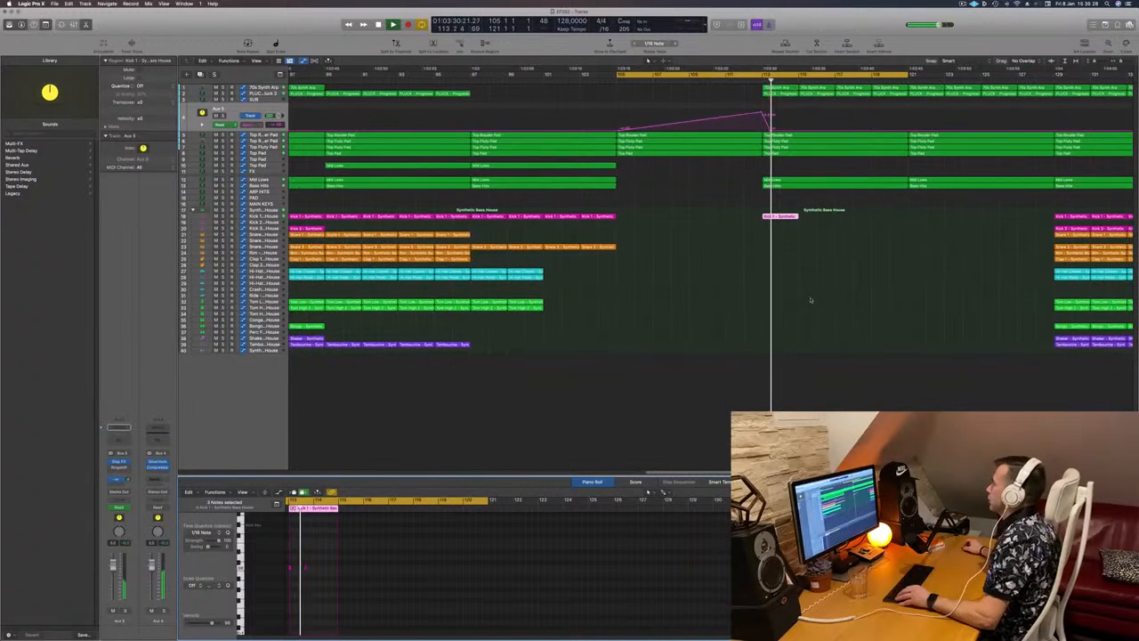
left_click(789, 216)
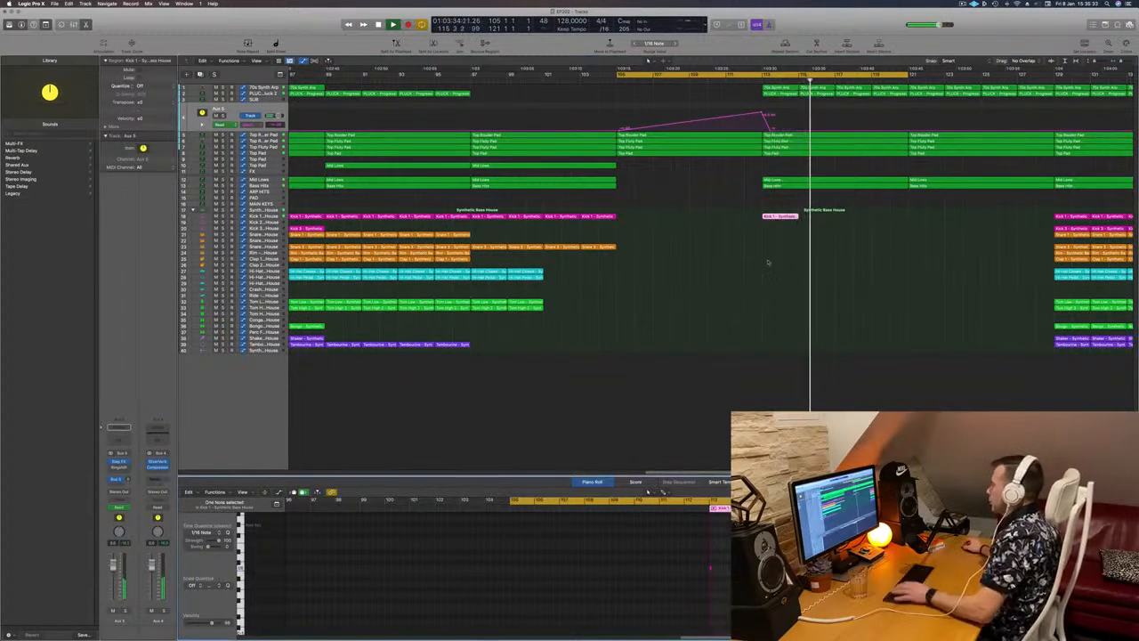
Step: Repeat the thinned Kick 1 region so that copies fill bars 113 to 121
left_click(781, 217)
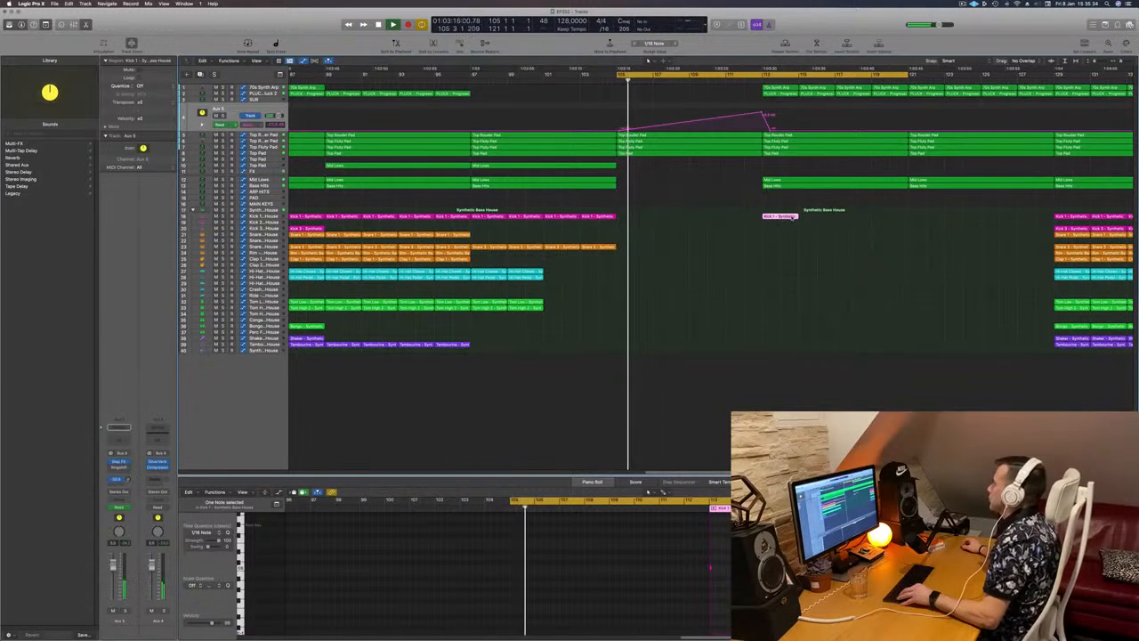
left_click_drag(781, 217, 821, 223)
key("super+Left")
key("super+Left")
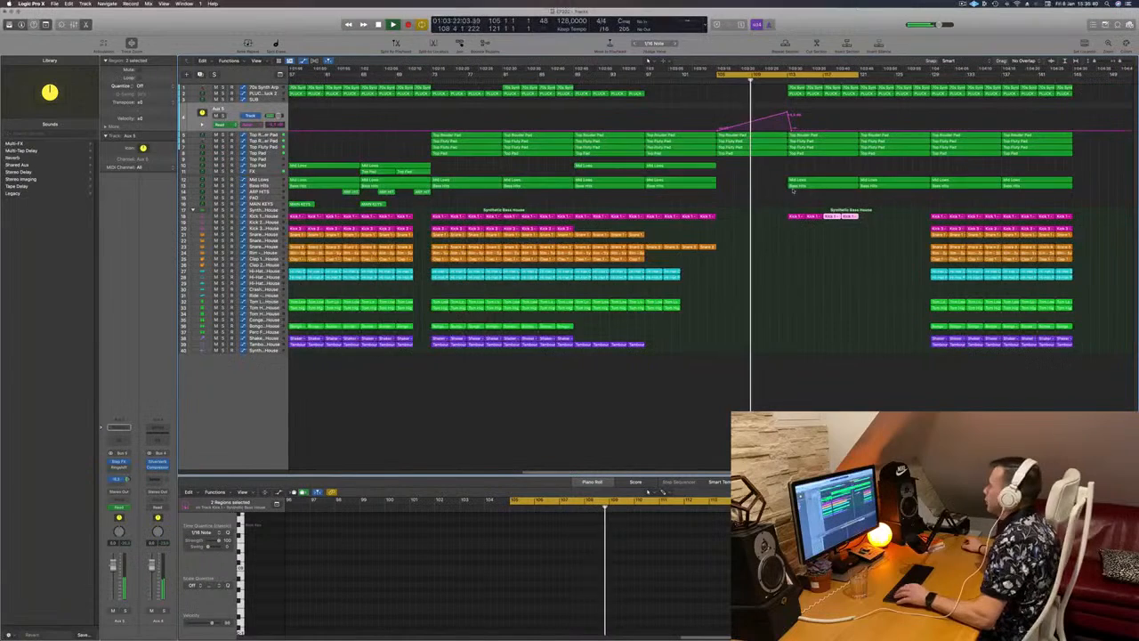
Step: Delete the 70s Synth Arp regions between bars 113 and 121
left_click_drag(778, 87, 855, 91)
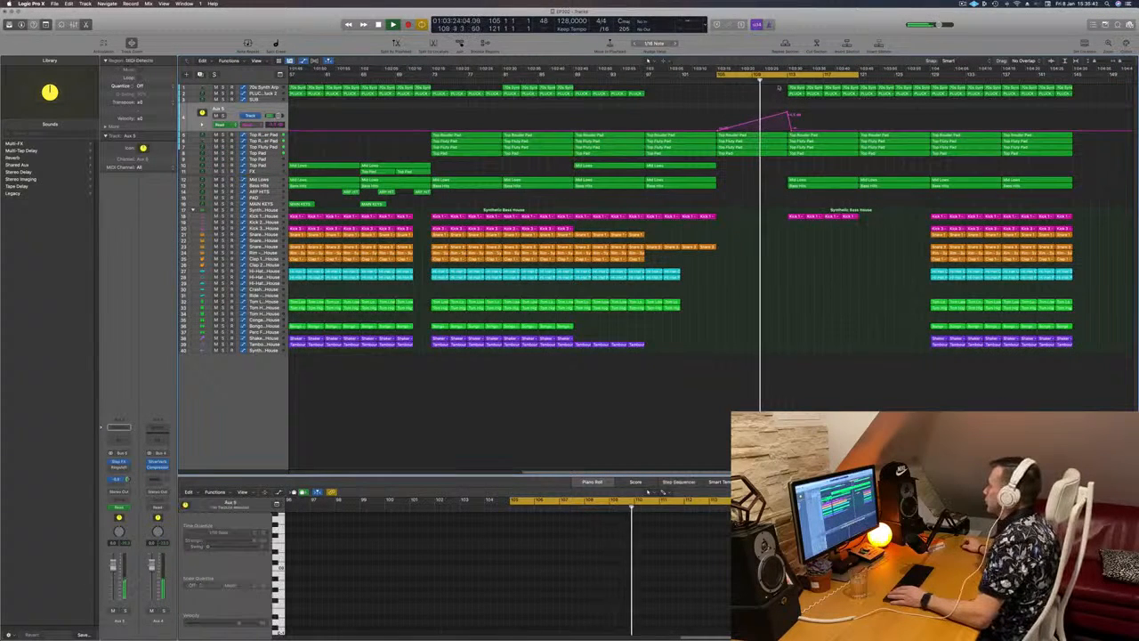
key("Delete")
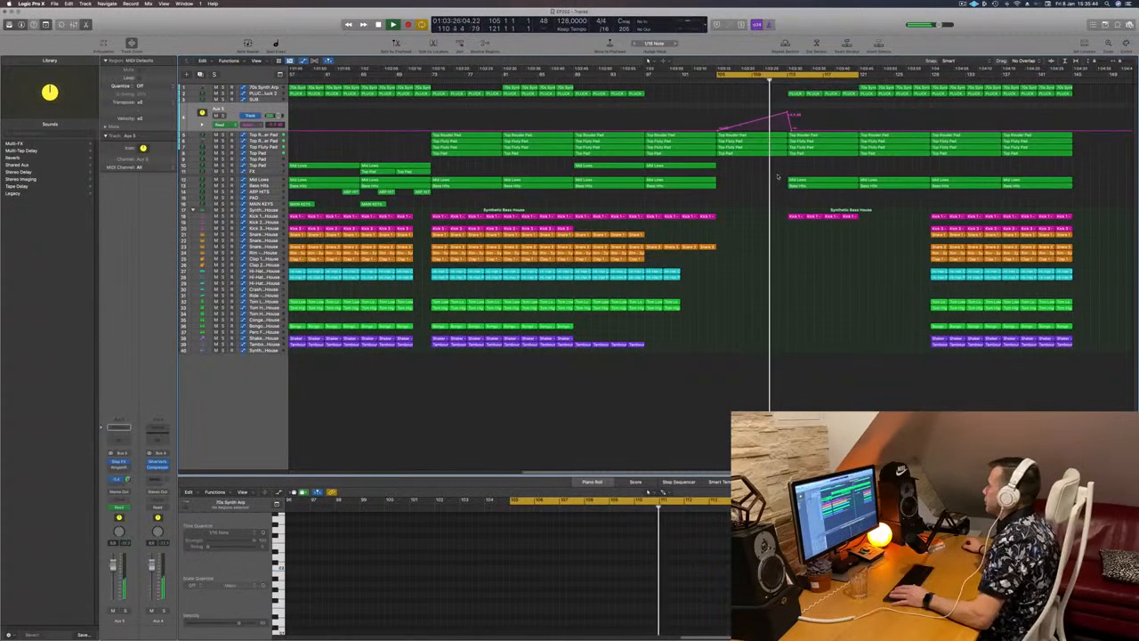
left_click(810, 182)
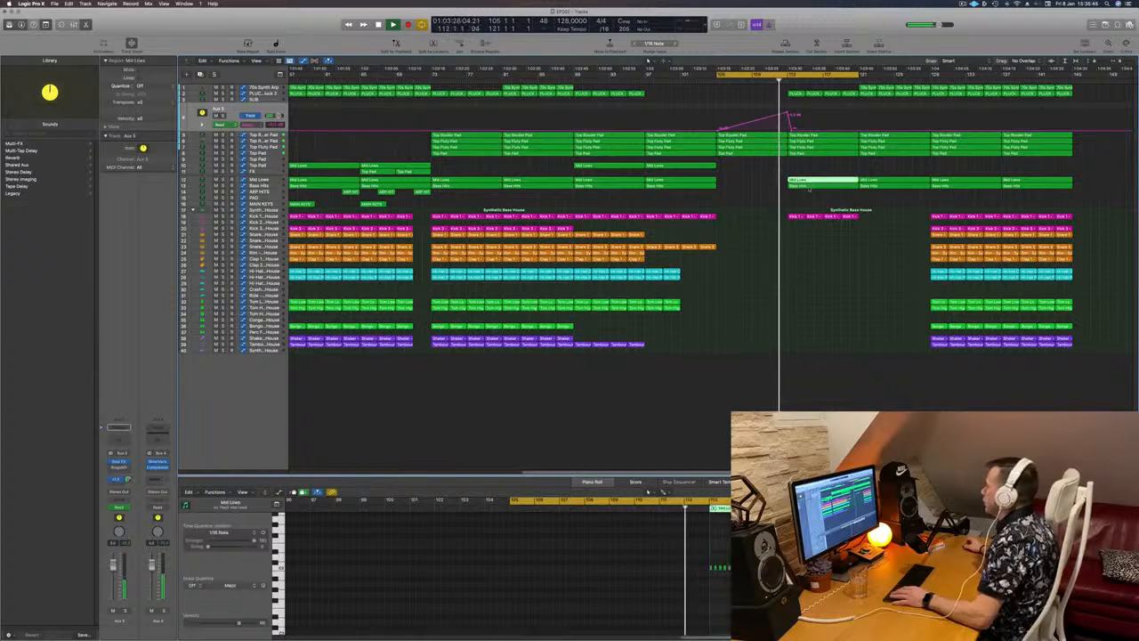
Step: Display the Progressive Pluck 2 automation and edit its points between bars 113 and 121
key("super+Left")
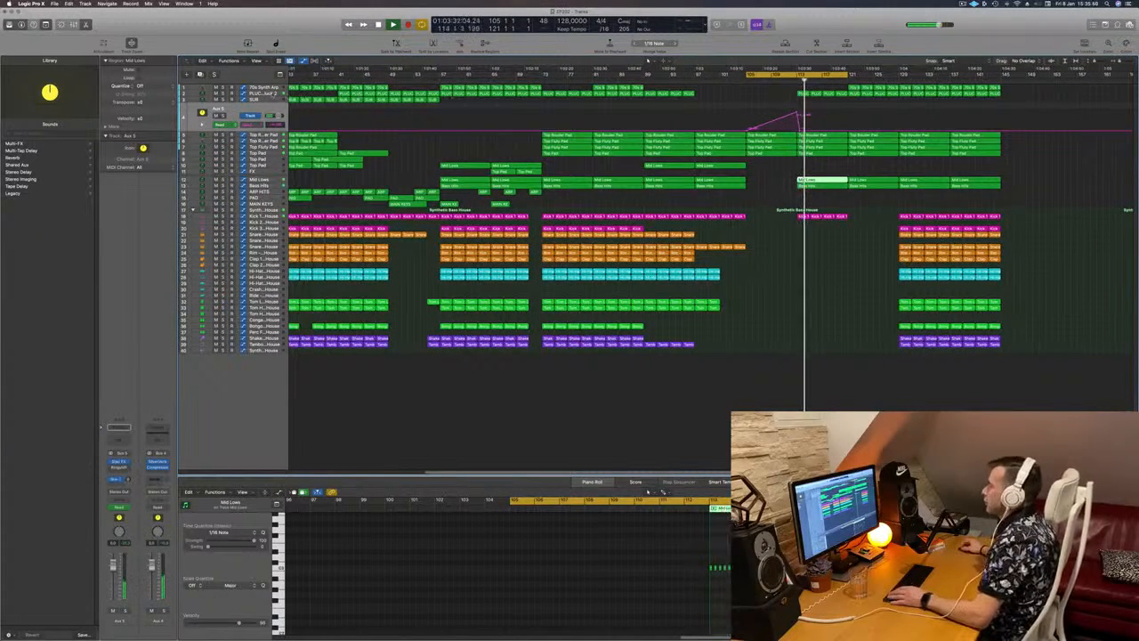
left_click(265, 94)
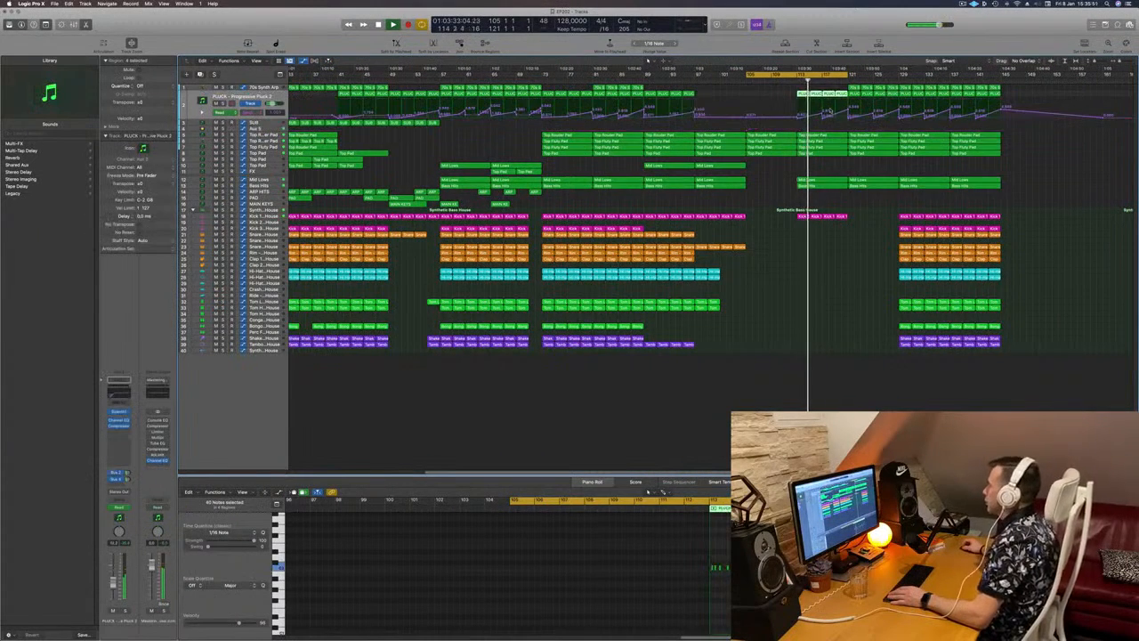
left_click(823, 117)
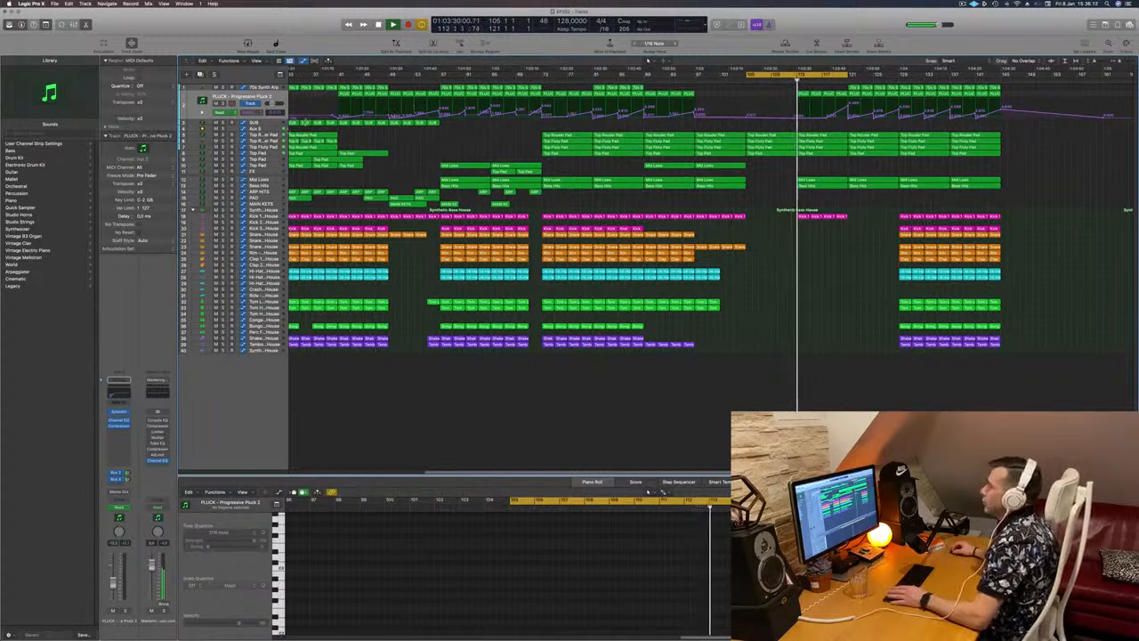
Step: Add a second ramp to Aux 5's send automation, rising from bar 113 to bar 121
left_click(258, 114)
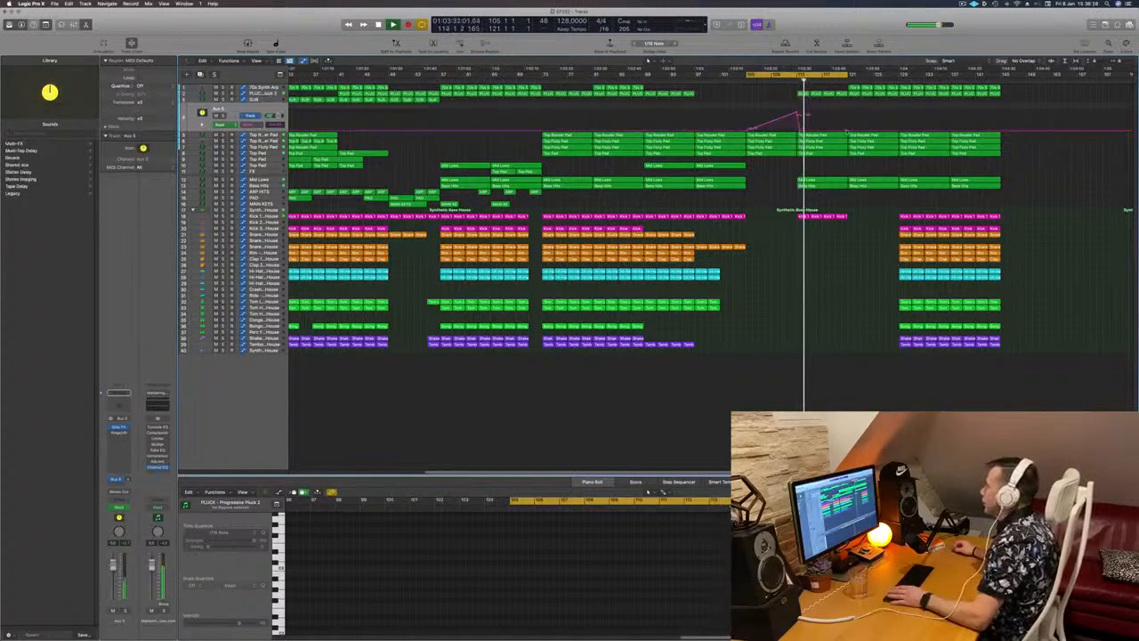
left_click_drag(846, 131, 846, 114)
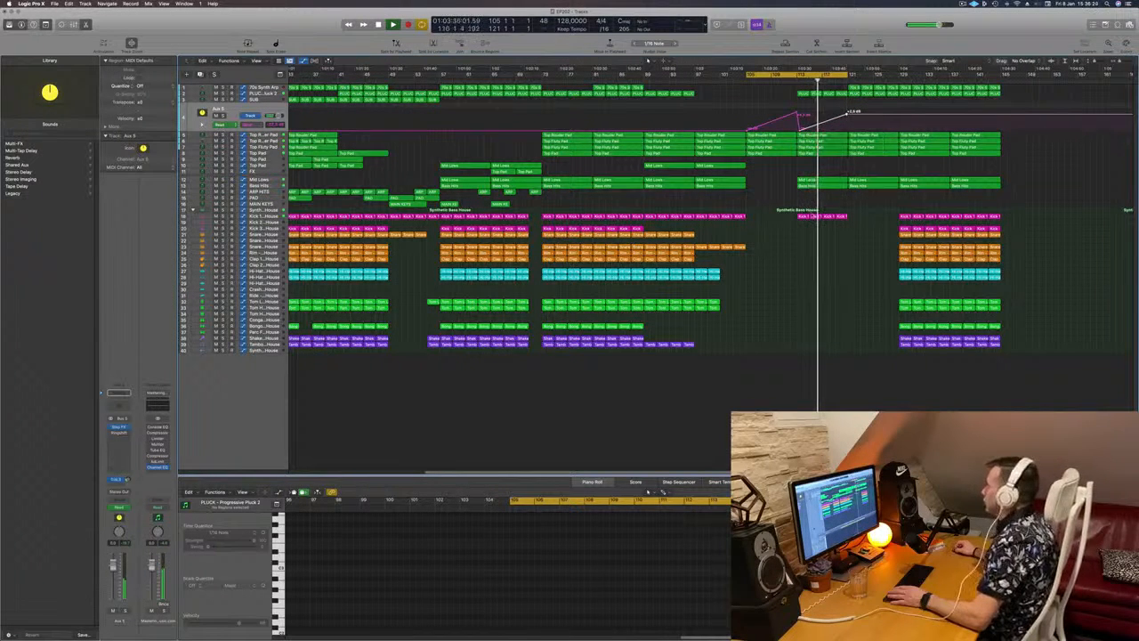
Step: Reduce the breakdown's Kick 1 regions to single ones at bars 113 and 121
left_click(815, 216)
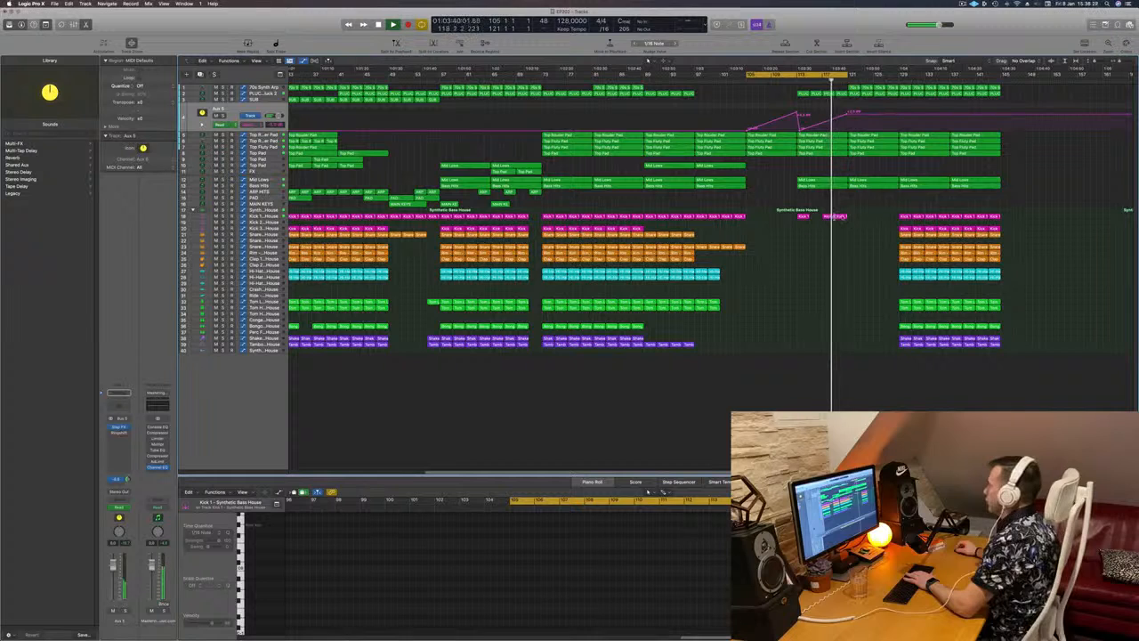
left_click_drag(828, 217, 863, 201)
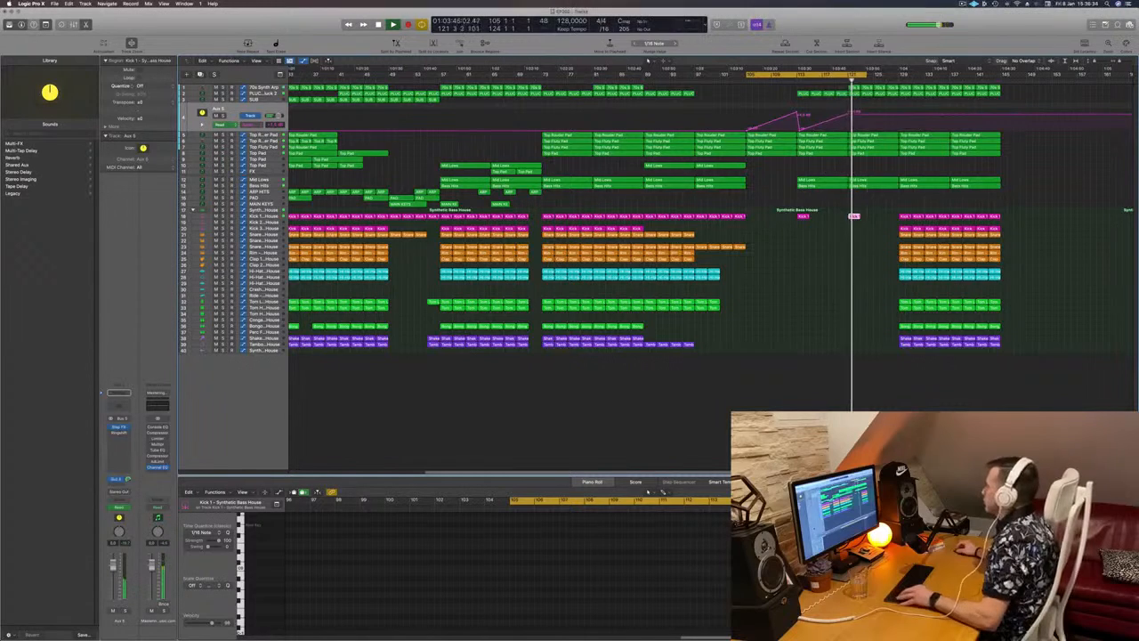
Step: Shape the Progressive Pluck 2 automation into a gradual rise from bar 113 that peaks around bar 121
key("super+Left")
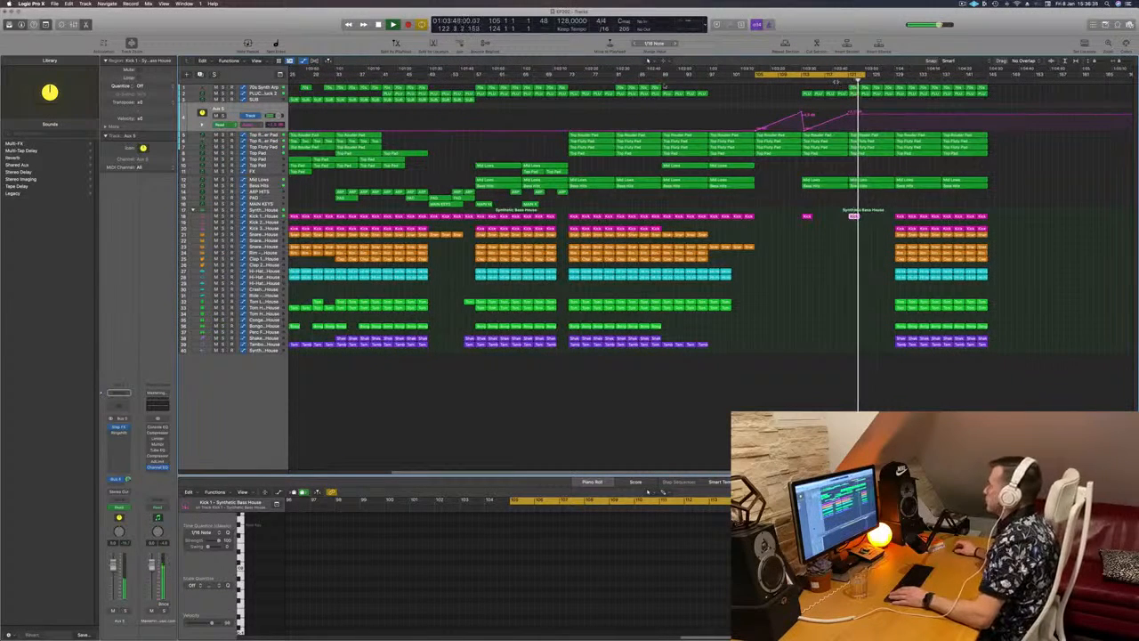
left_click(257, 93)
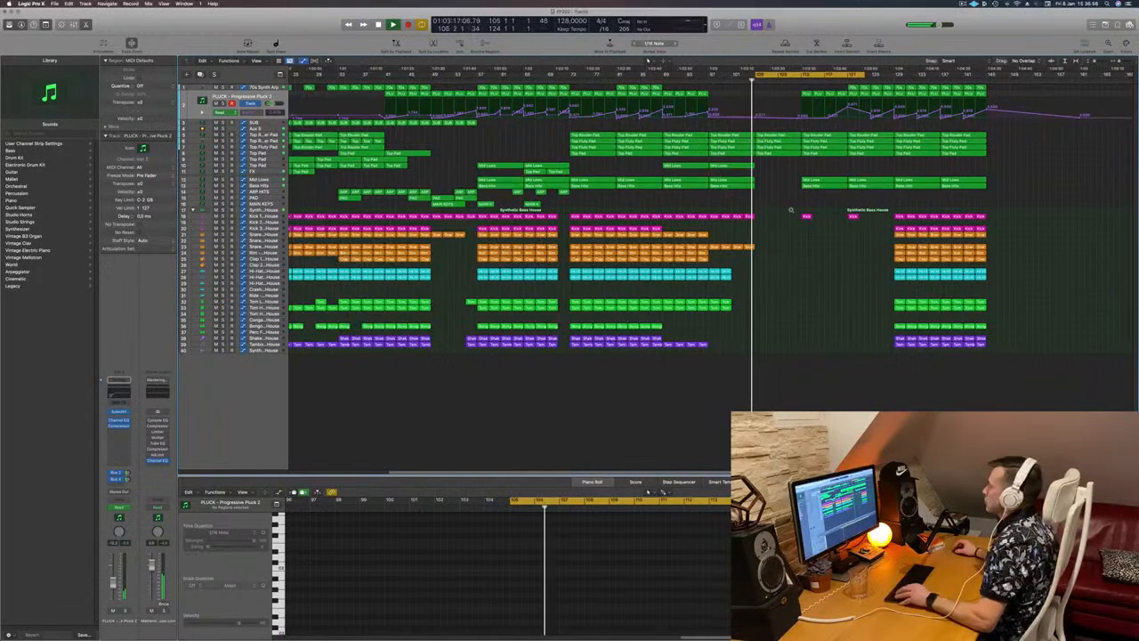
Step: Copy the four Top Pad regions on the FX track, which start at bar 13, to bar 113
key("super+Left")
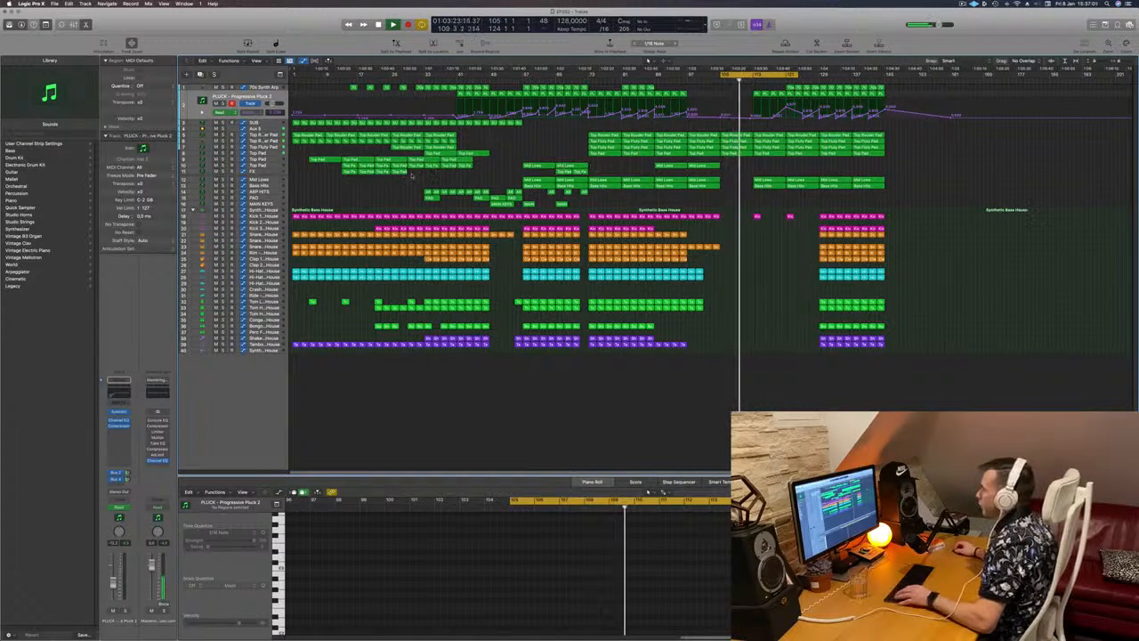
left_click_drag(328, 175, 766, 176)
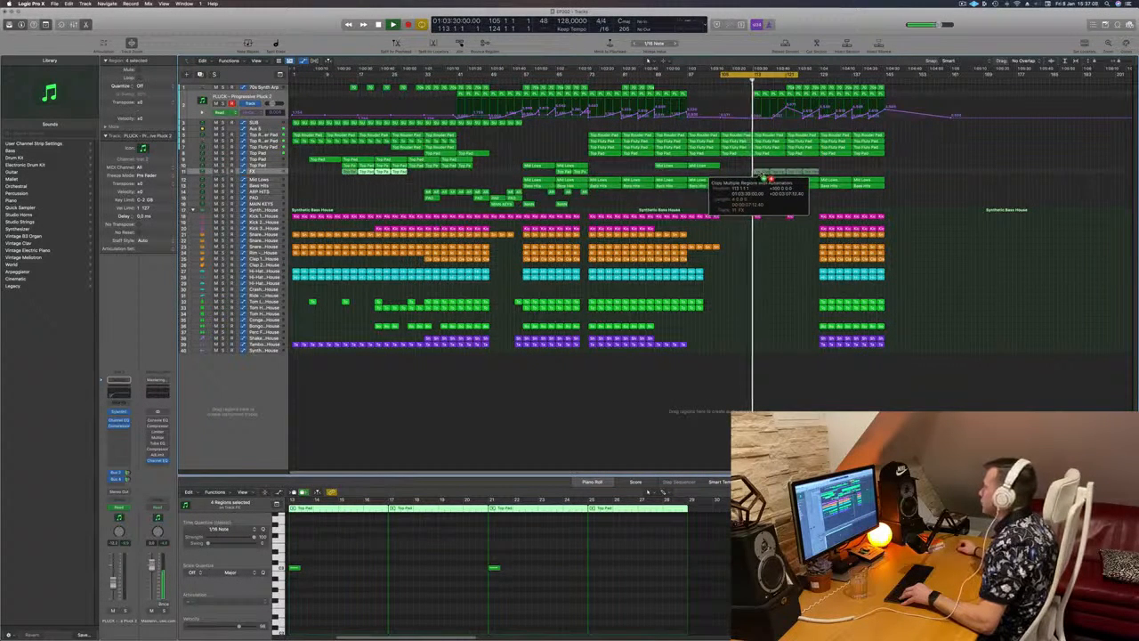
left_click_drag(756, 171, 759, 171)
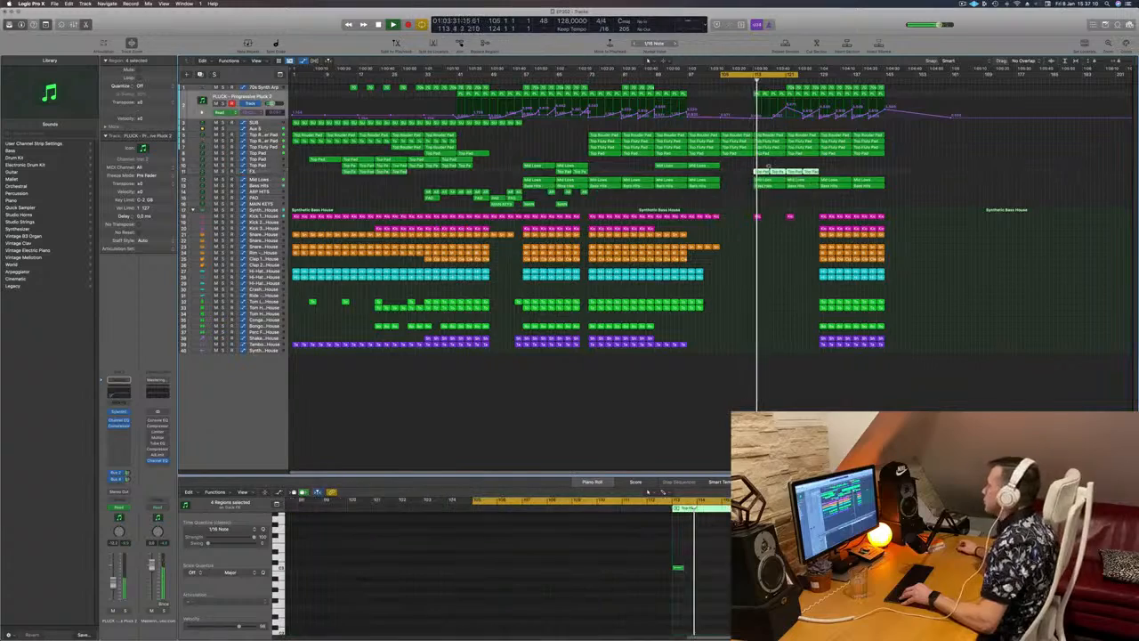
scroll(776, 166, "down", 5)
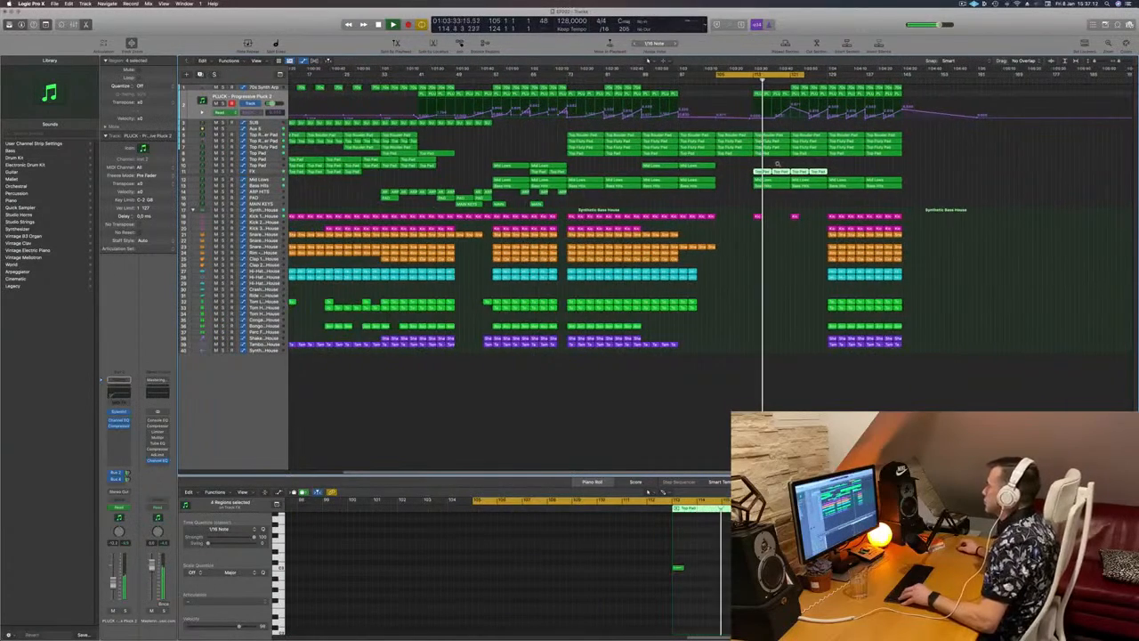
scroll(782, 158, "down", 2)
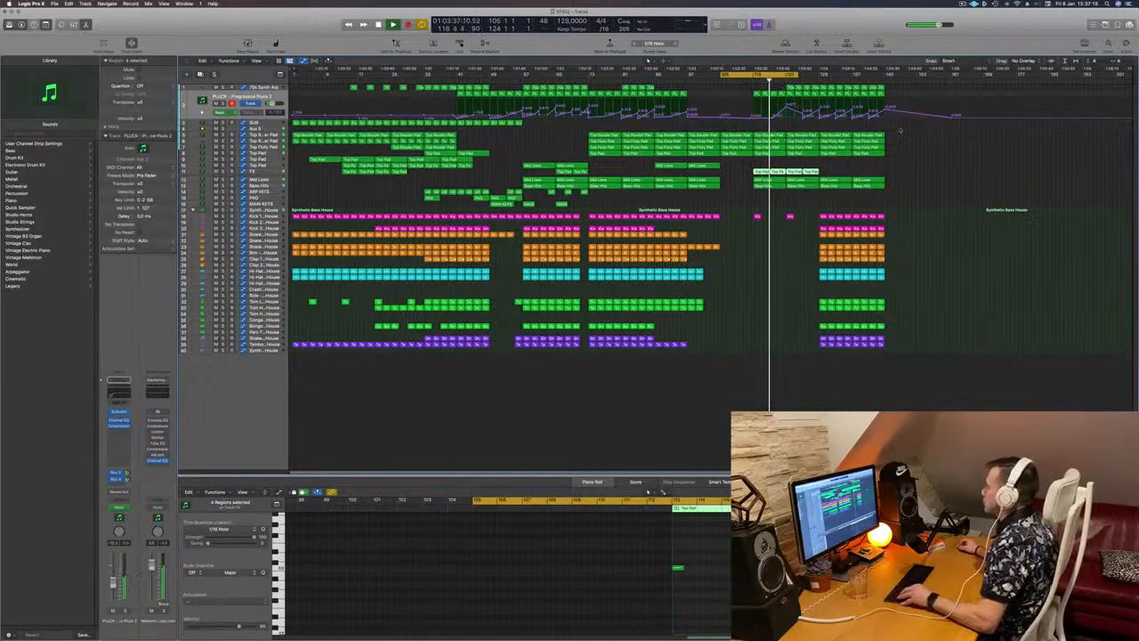
Step: Copy four tambourine regions into bars 121 to 129
scroll(901, 131, "up", 2)
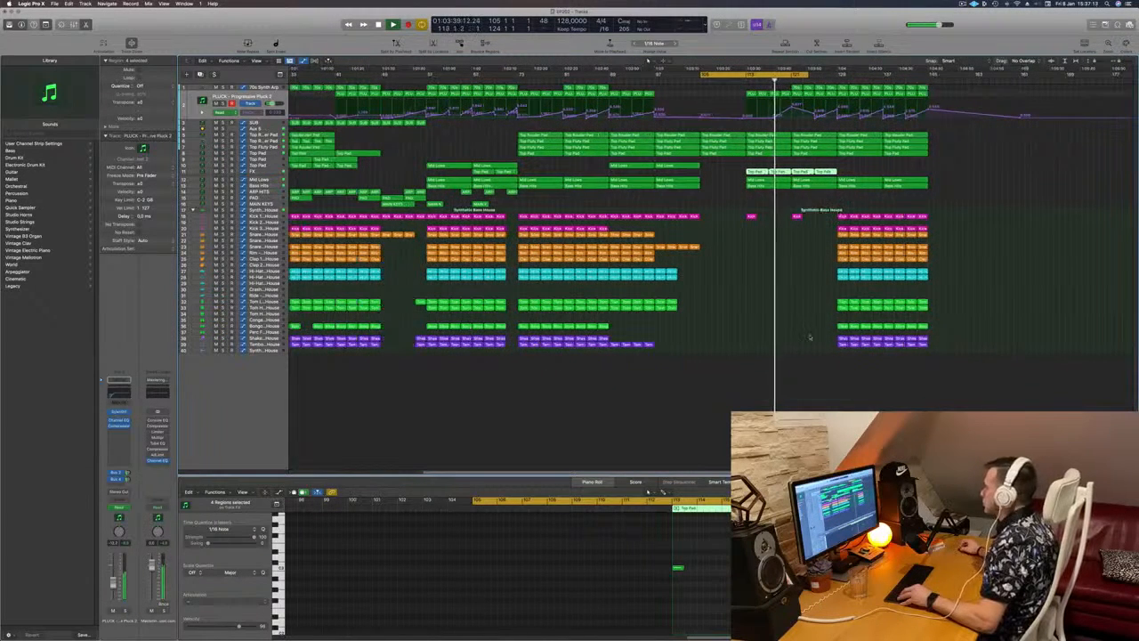
left_click_drag(830, 350, 806, 330)
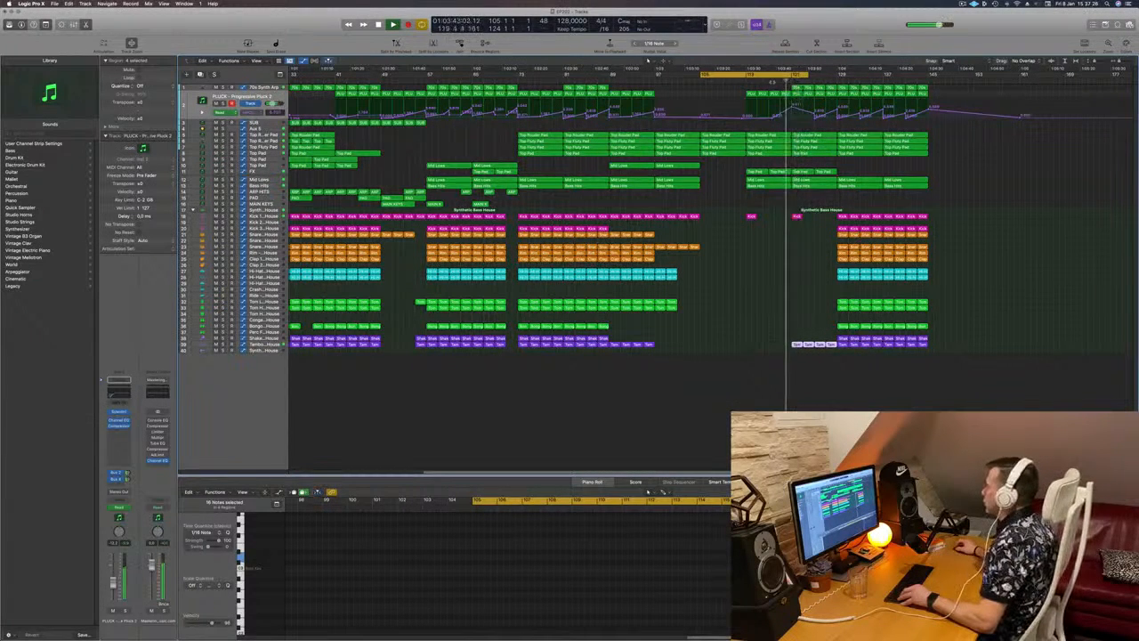
Step: Drop Aux 5's send automation sharply right after its second peak at bar 121
left_click(548, 128)
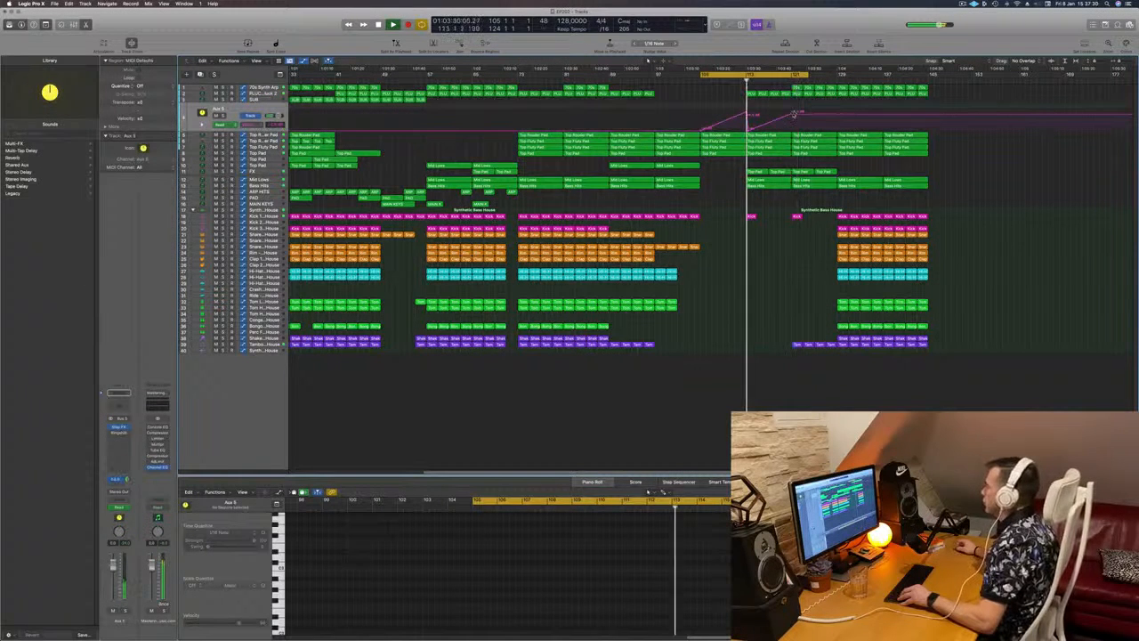
left_click_drag(794, 114, 792, 126)
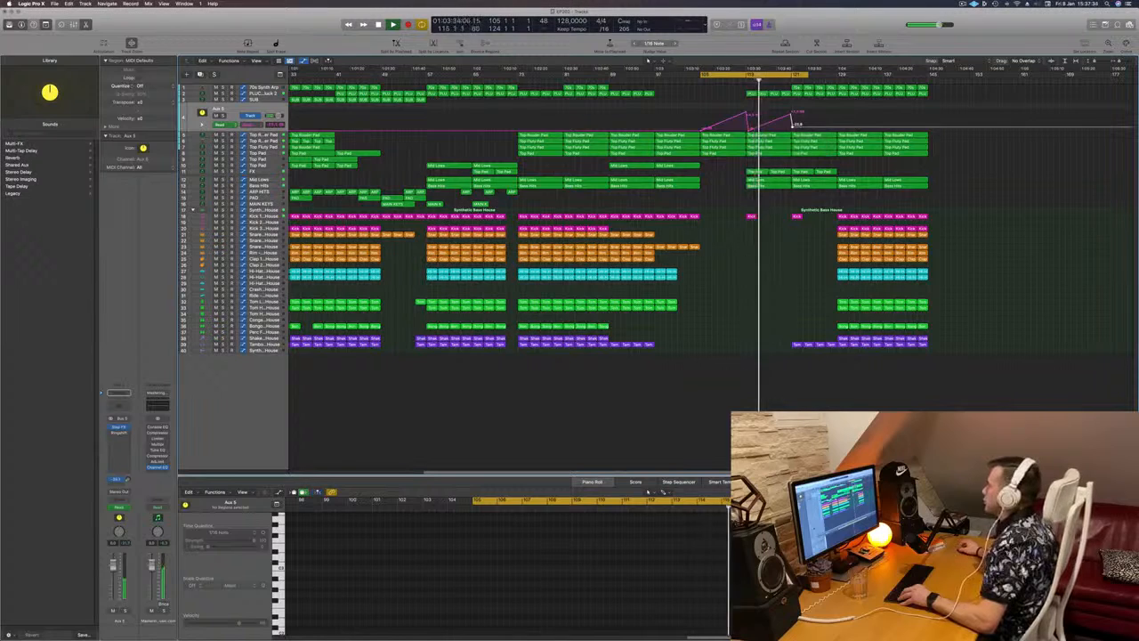
scroll(744, 271, "down", 3)
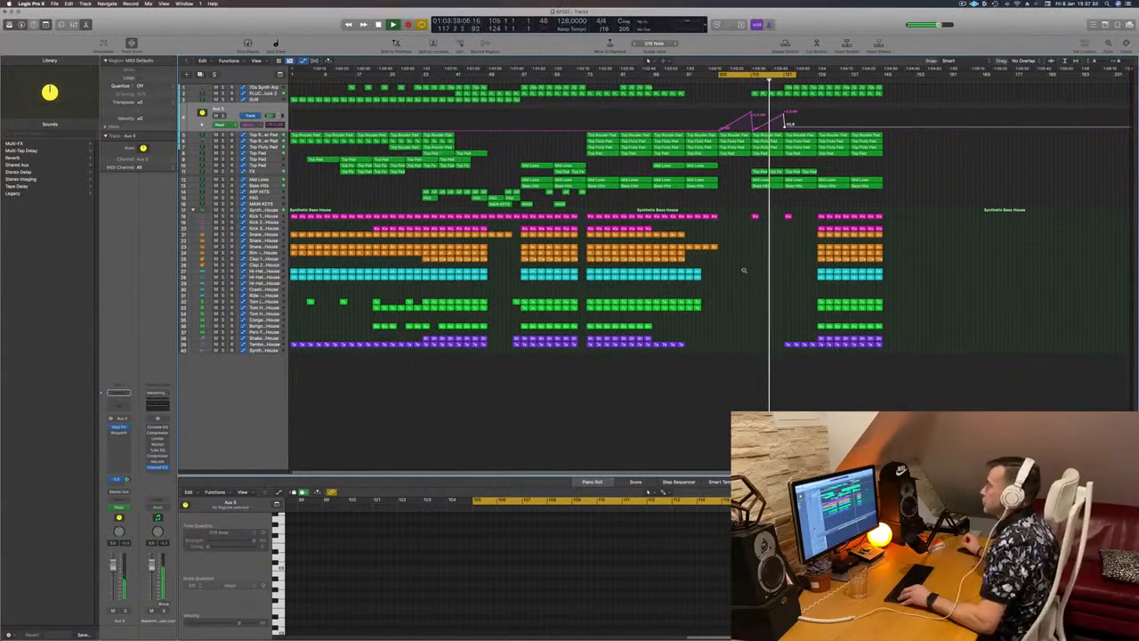
scroll(744, 270, "up", 2)
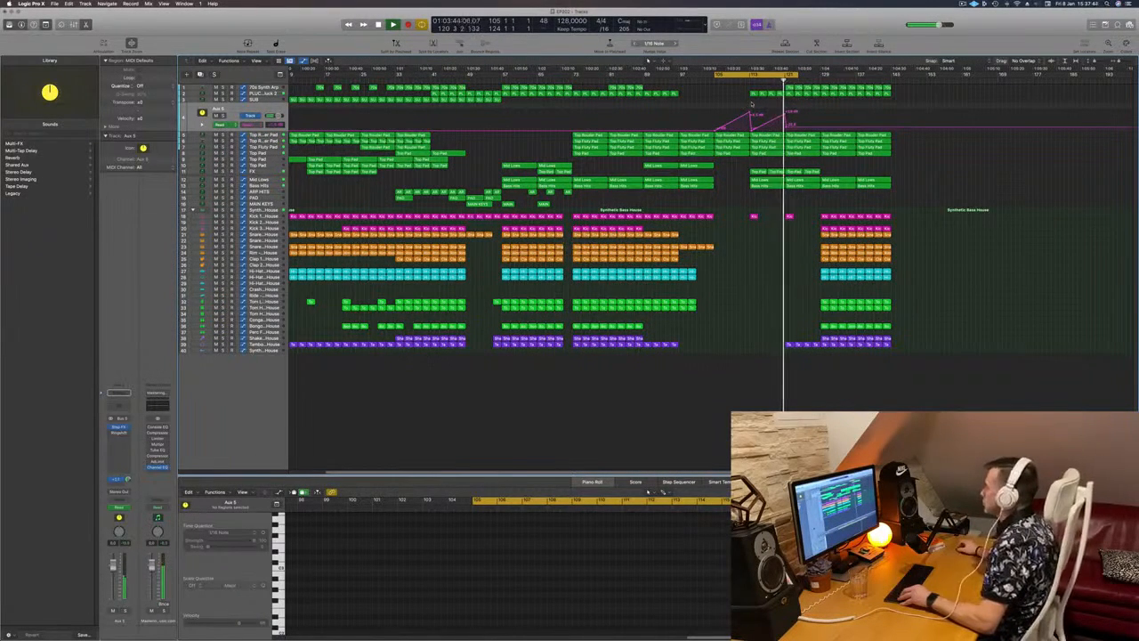
left_click_drag(751, 104, 749, 114)
key("super+z")
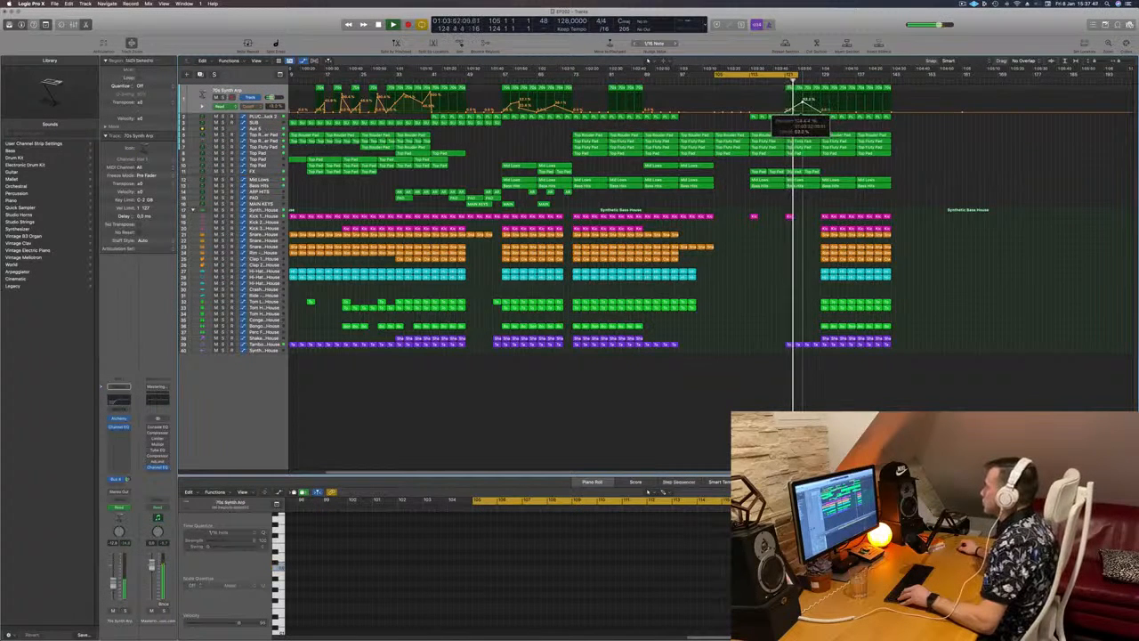
Step: Adjust the 70s Synth Arp automation to peak around bar 125 and extend the cycle range to bar 129
left_click_drag(796, 79, 822, 81)
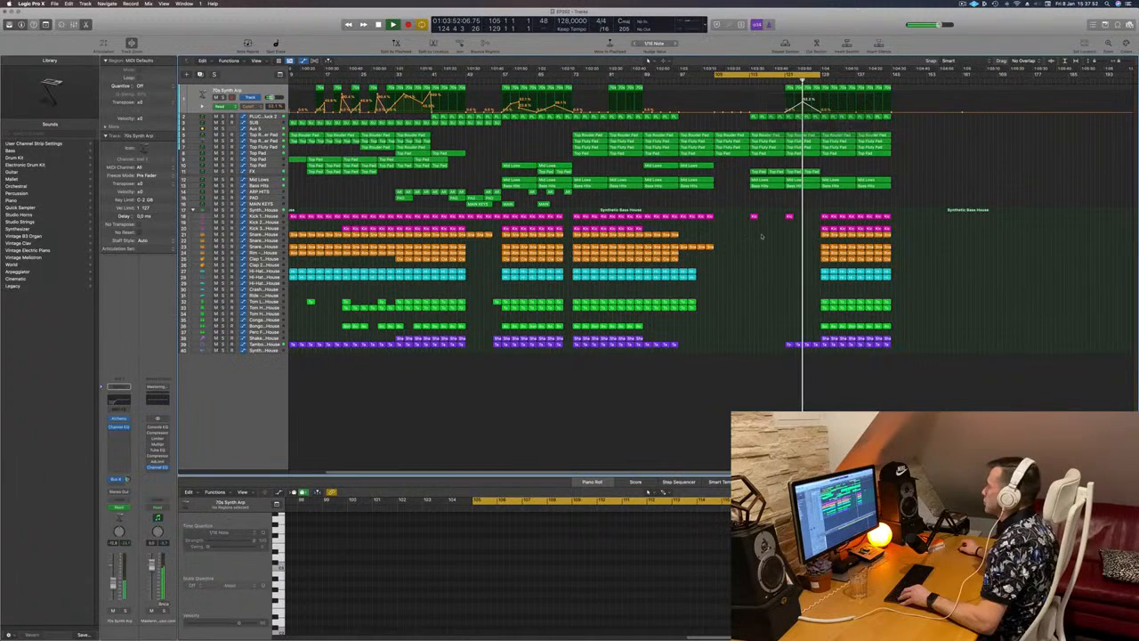
key("super+Left")
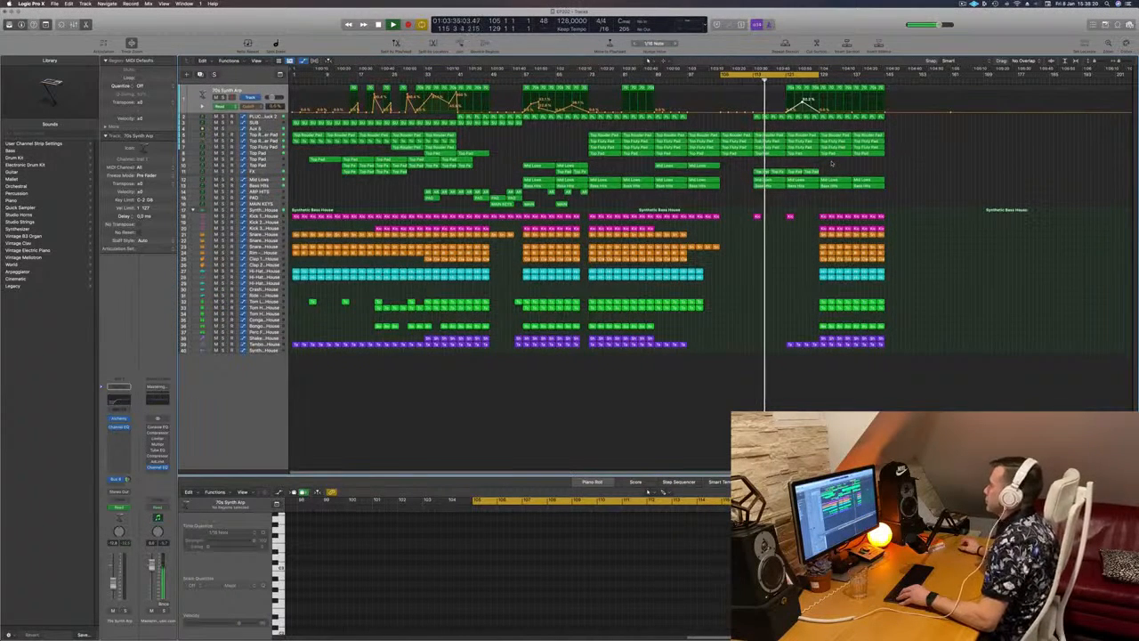
Step: Delete all 70s Synth Arp regions from bar 129 onward
key("super+Right")
key("super+Right")
key("super+Right")
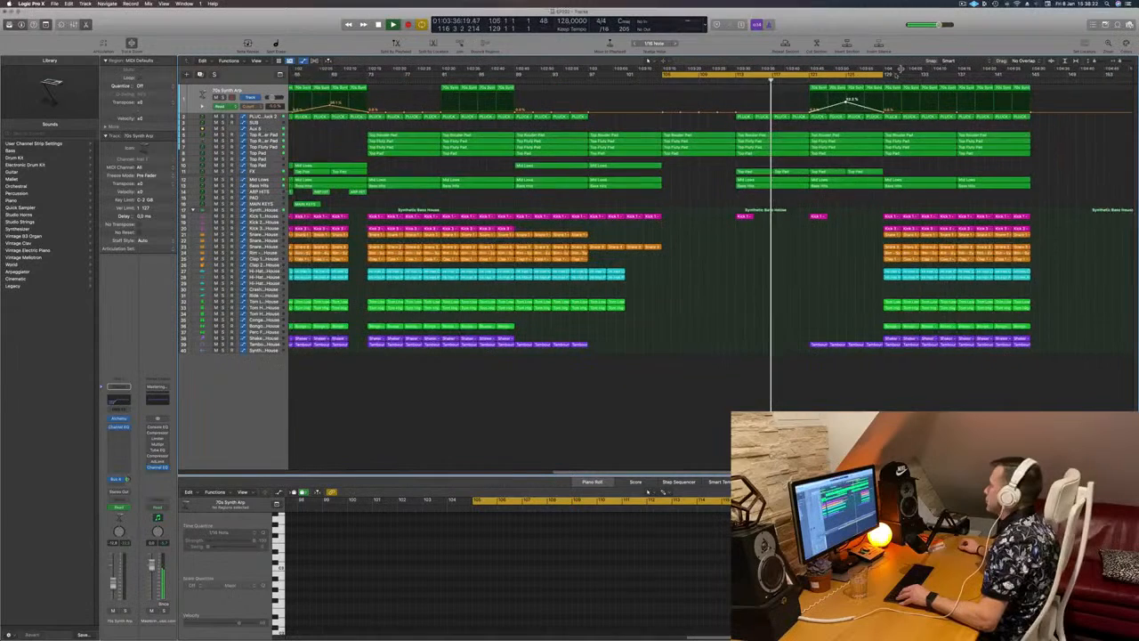
key("super+Right")
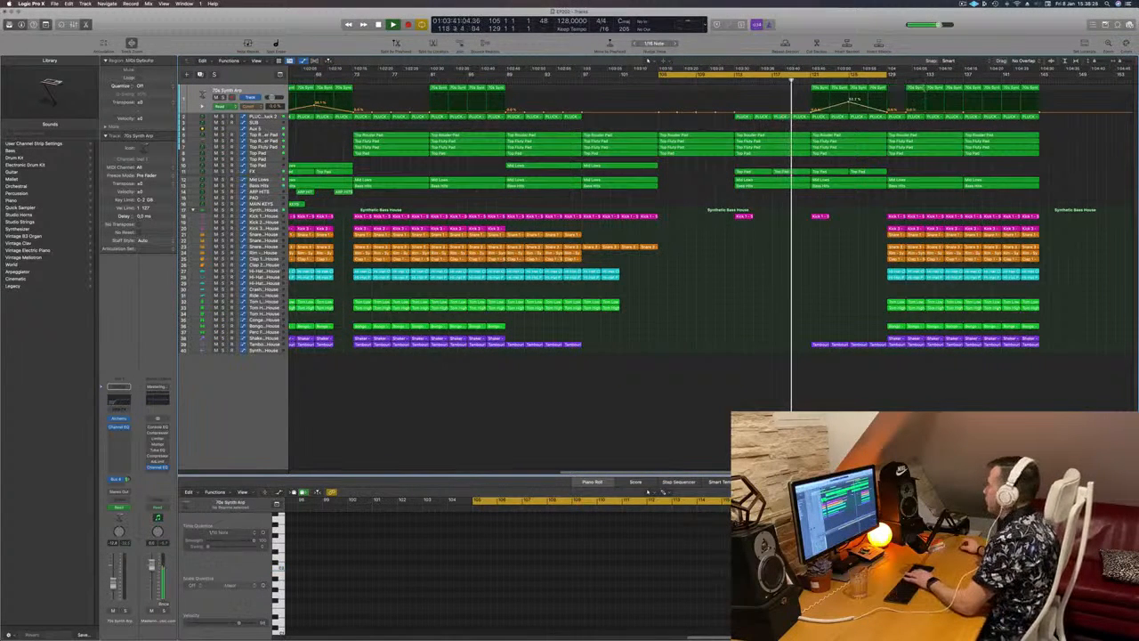
left_click(915, 89)
key("Delete")
left_click(934, 89)
key("Delete")
left_click(953, 89)
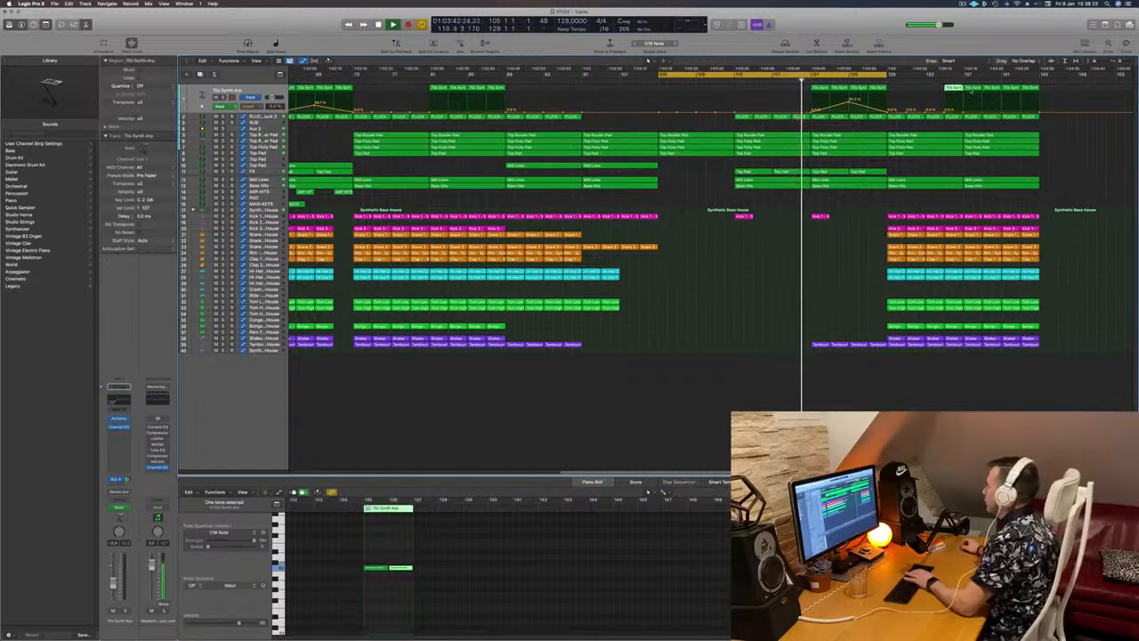
key("Delete")
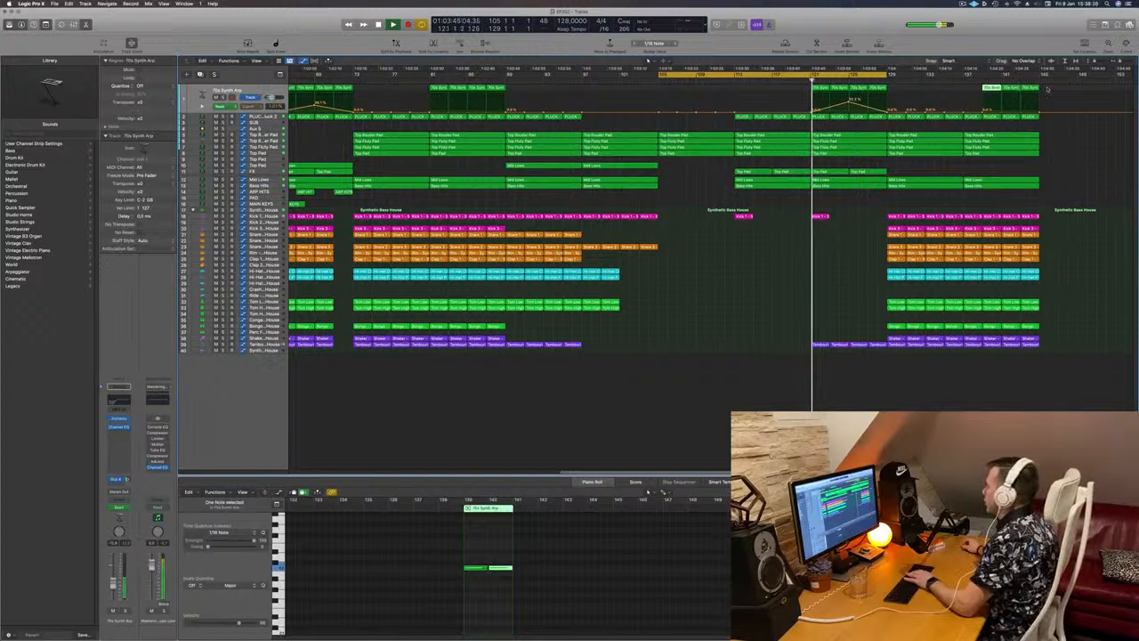
key("Delete")
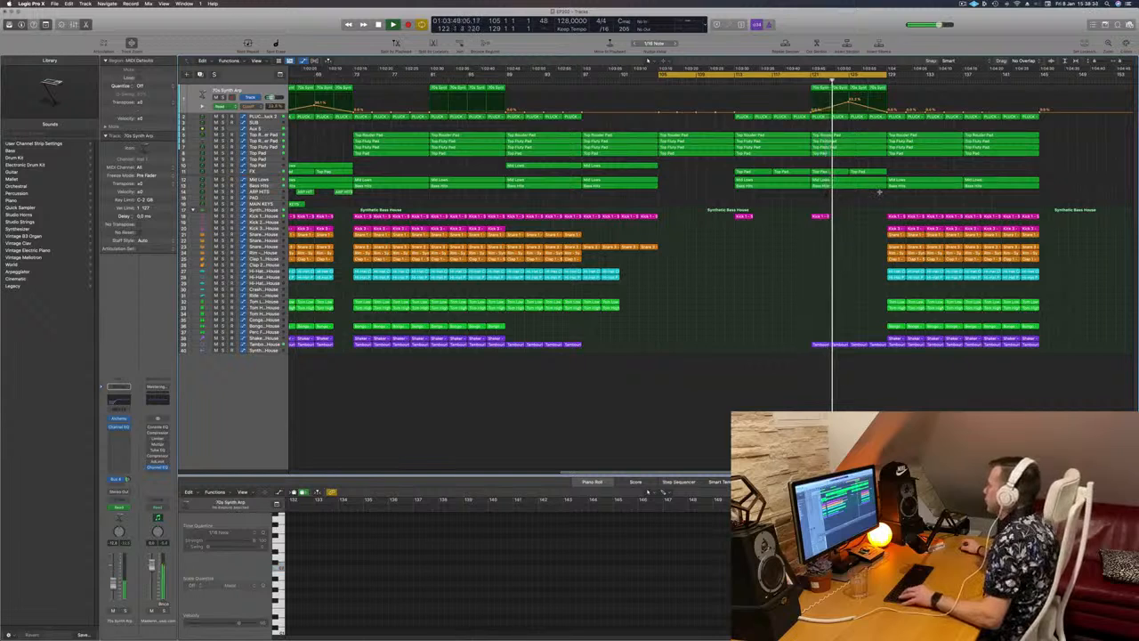
Step: Cut a gap of about half a bar just before bar 129 across the arp, pluck, pad, FX and bass regions, splitting overlapping notes
left_click_drag(884, 176, 883, 70)
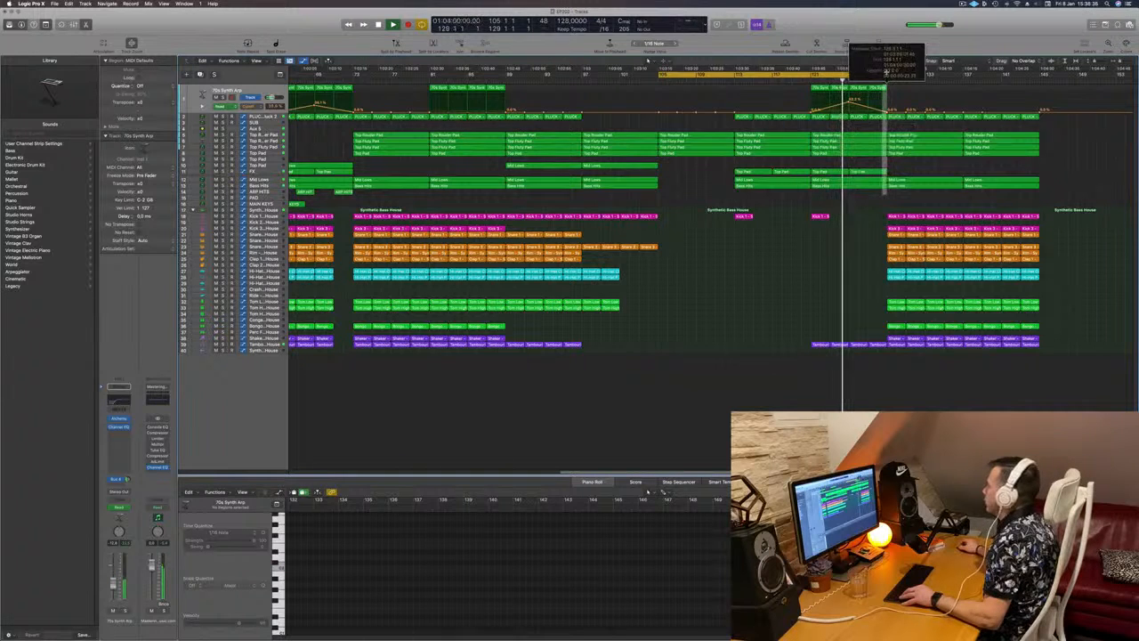
key("Delete")
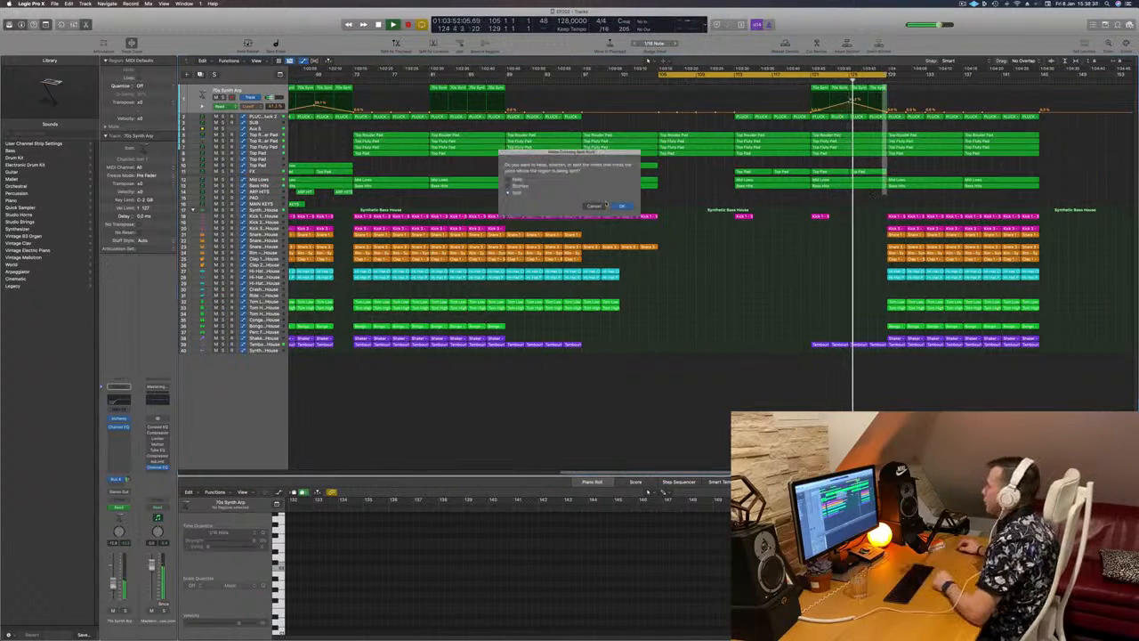
left_click(621, 206)
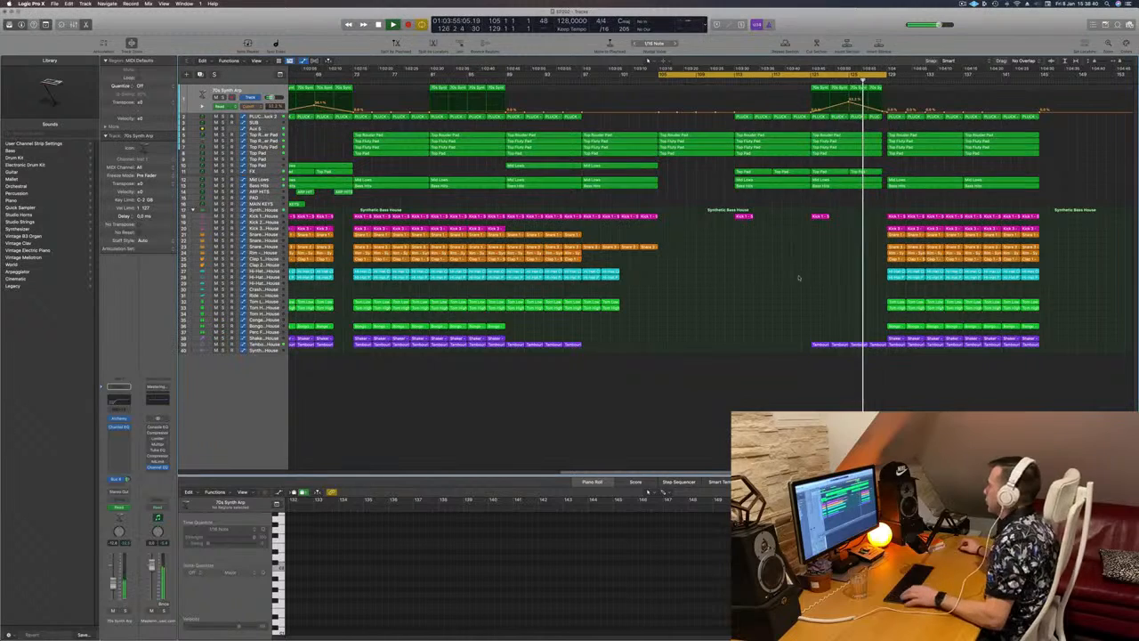
Step: Extend the cycle range to bar 135
left_click_drag(888, 75, 943, 76)
key("super+Left")
key("super+Right")
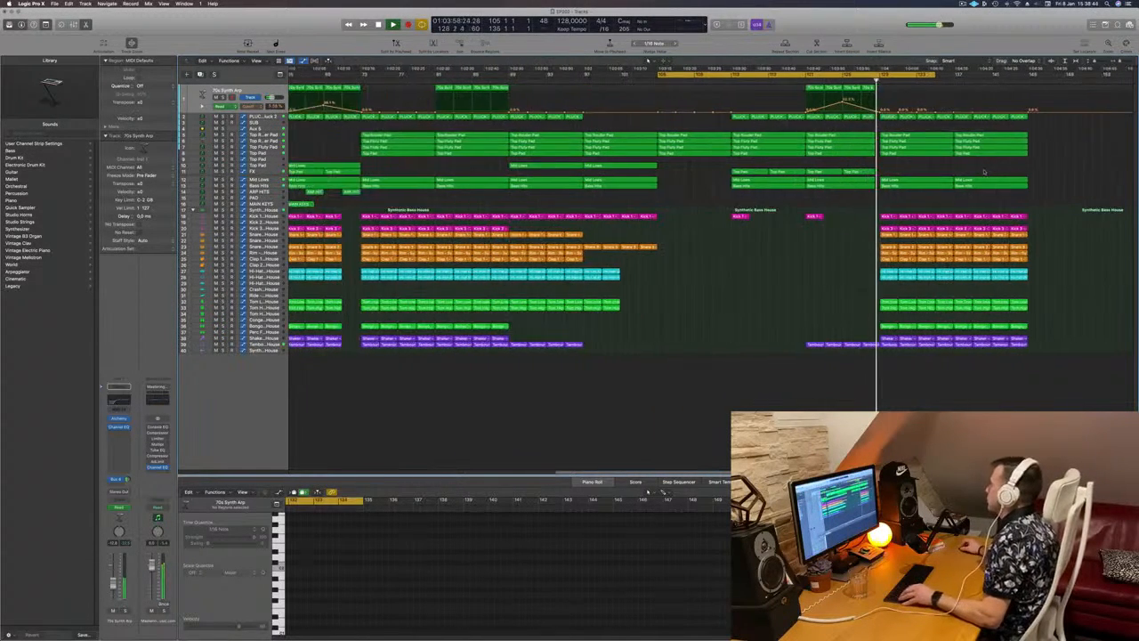
key("super+Right")
key("super+Right")
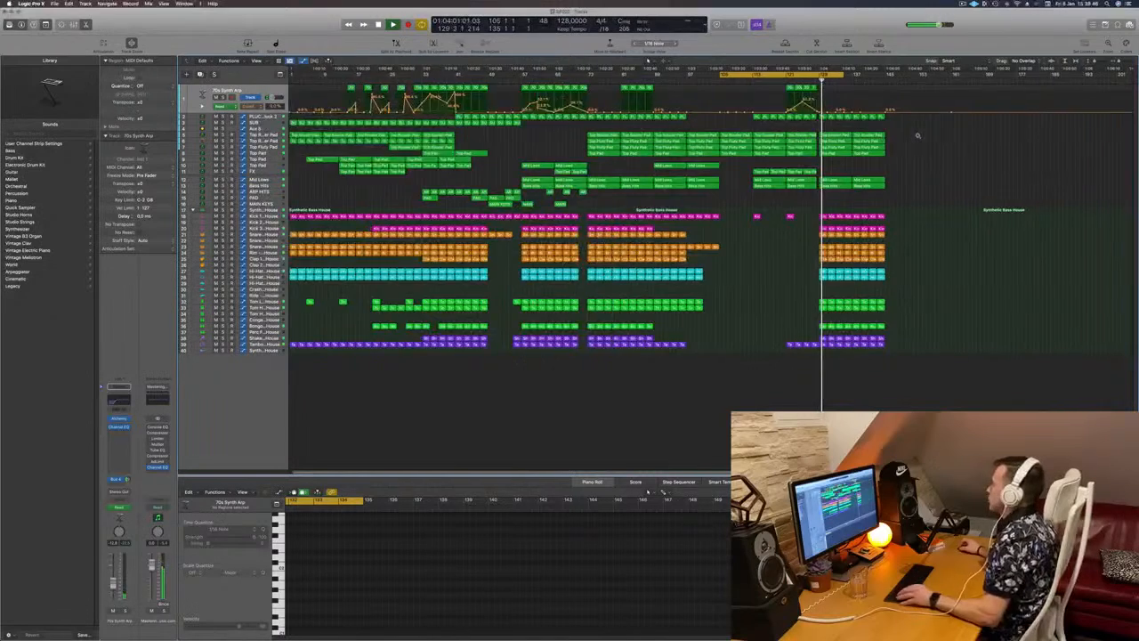
Step: Audition the transition into bar 129 and delete the two uppermost pad regions between bars 129 and 137
left_click_drag(790, 82, 816, 80)
left_click_drag(862, 132, 861, 156)
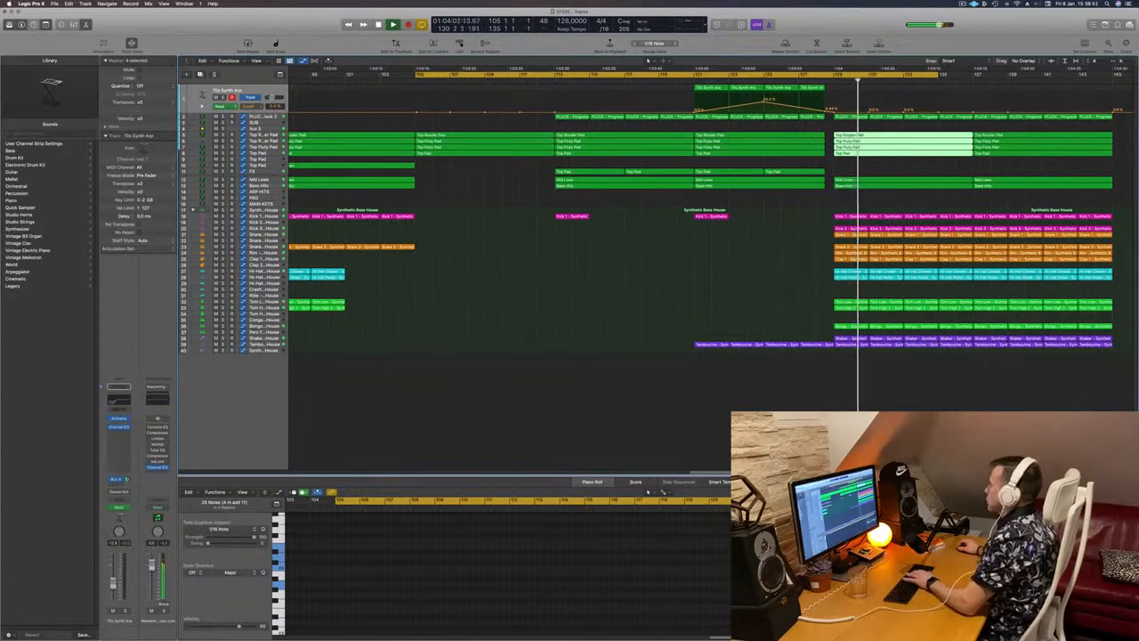
left_click(782, 81)
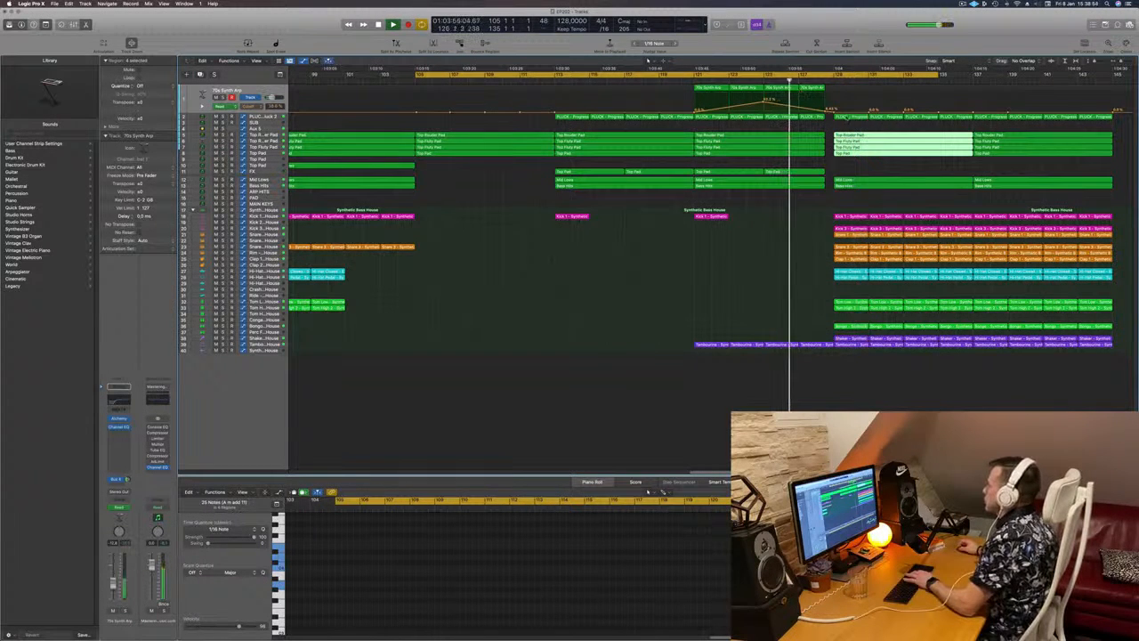
left_click(842, 116)
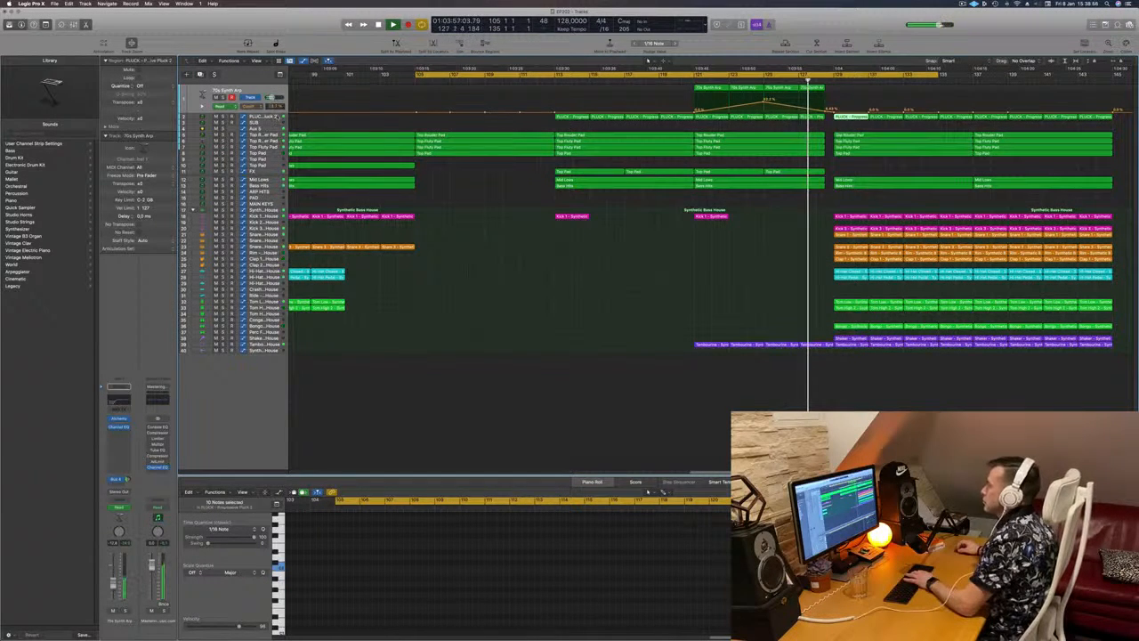
left_click(277, 117)
left_click(881, 139)
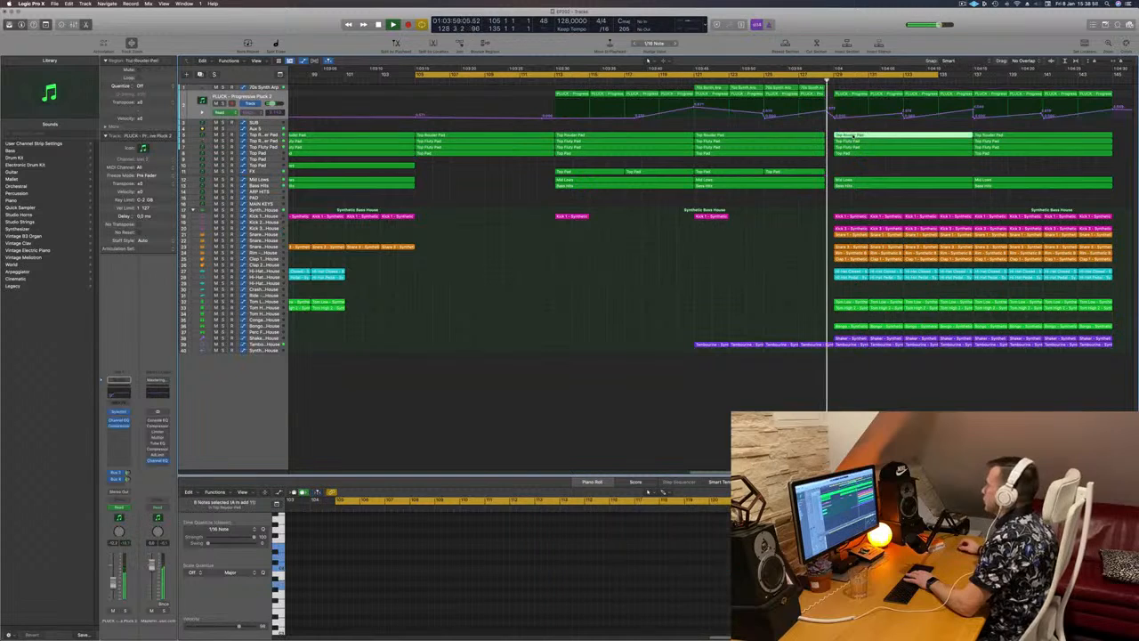
key("Delete")
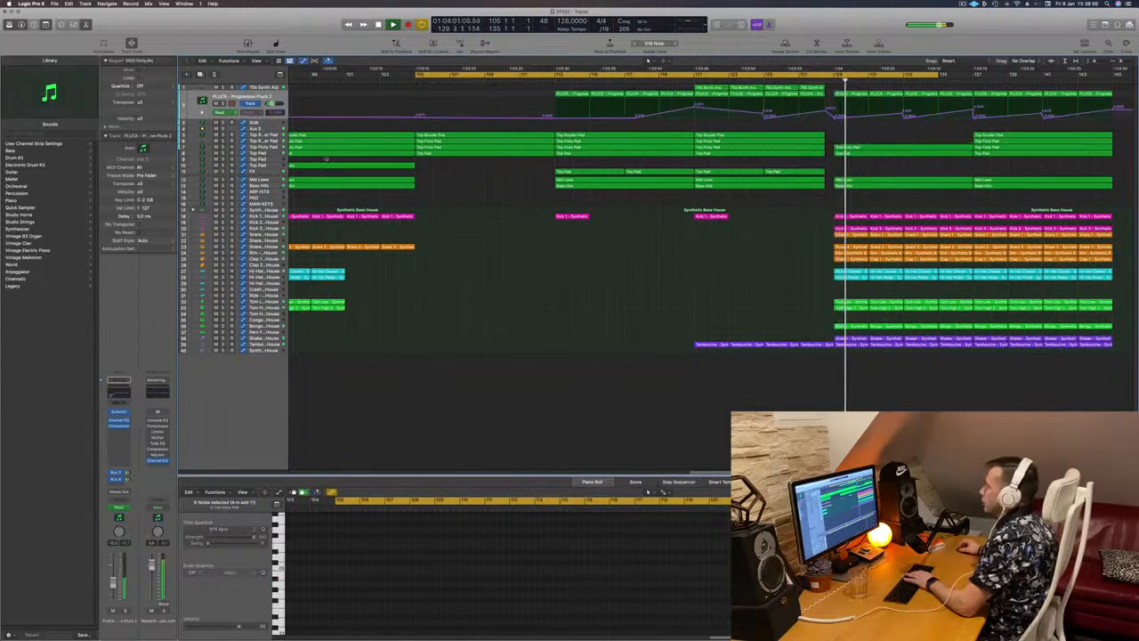
Step: Restore the deleted Top Fluty Pad region at bar 129 on track 6 and audition that track soloed
left_click(222, 141)
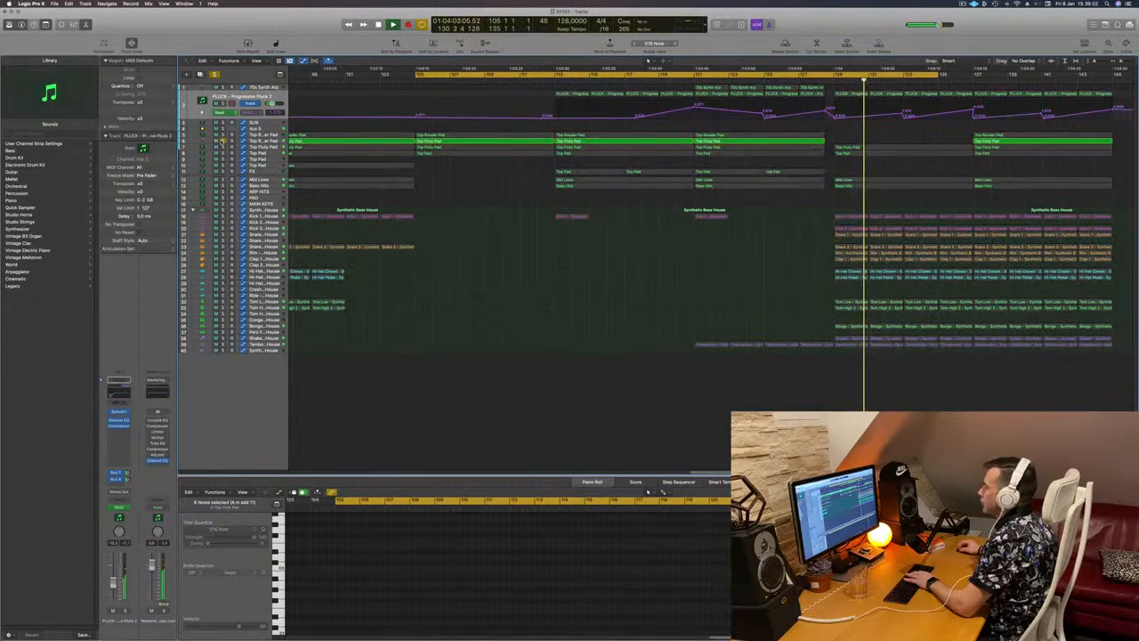
left_click(222, 141)
key("super+z")
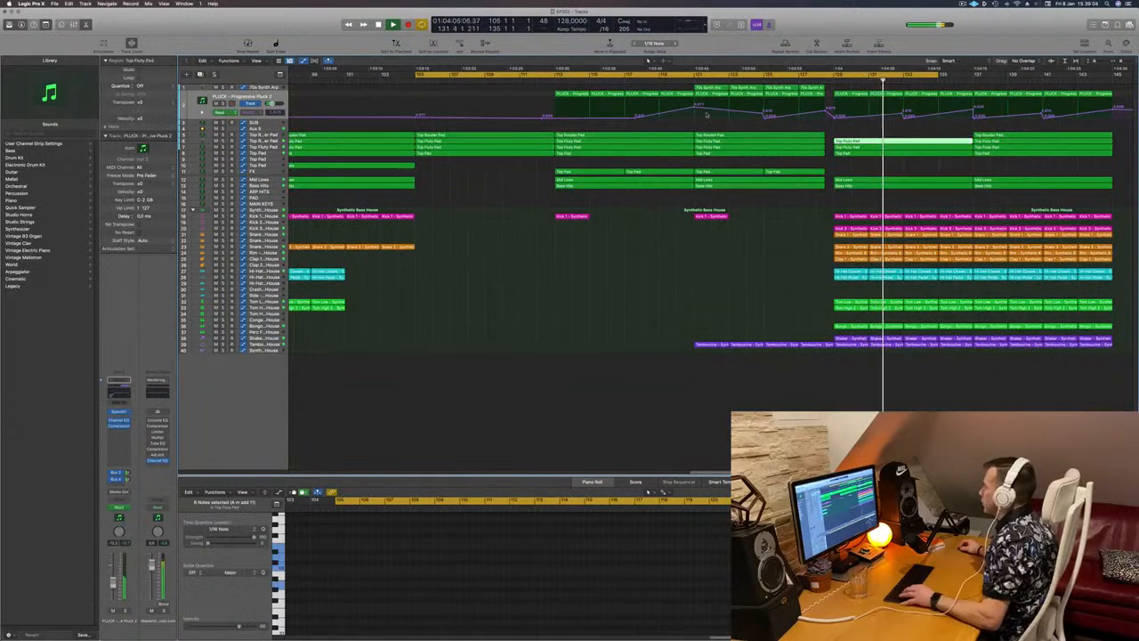
left_click(833, 81)
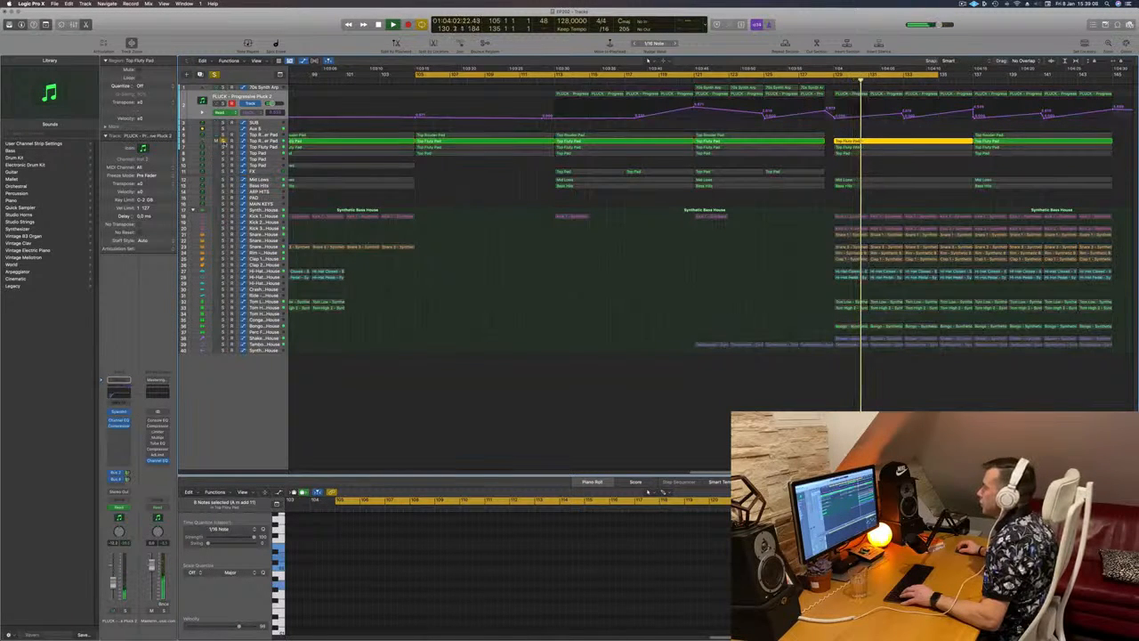
left_click(797, 81)
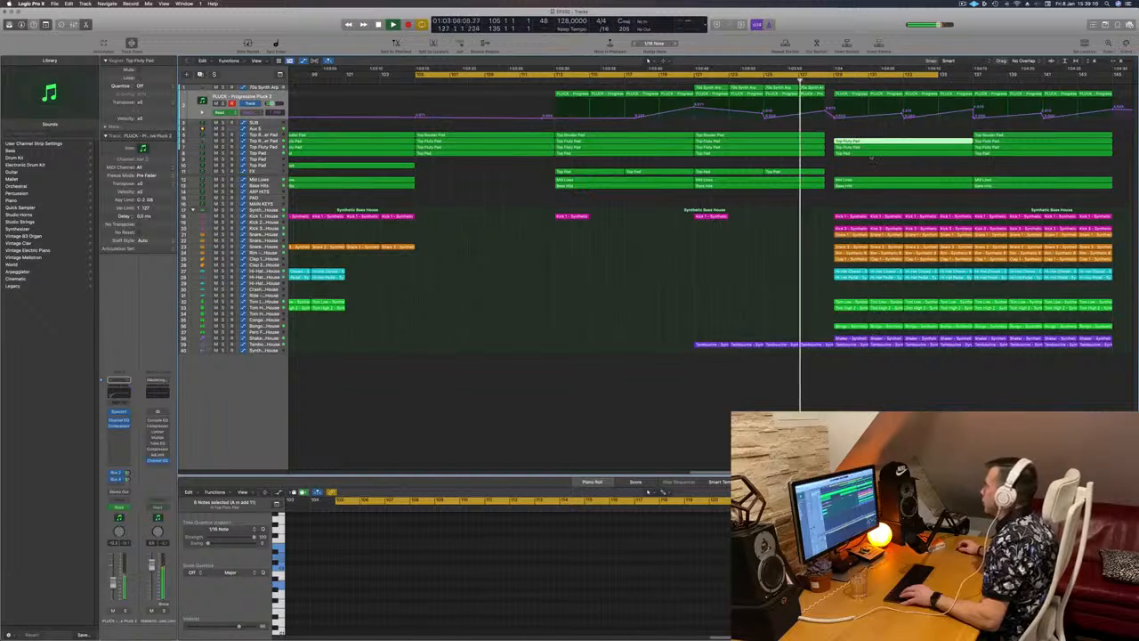
Step: Delete the pad regions on the two tracks below it at bar 129, keeping only the track 6 Top Fluty Pad region
left_click(882, 154)
scroll(871, 175, "down", 5)
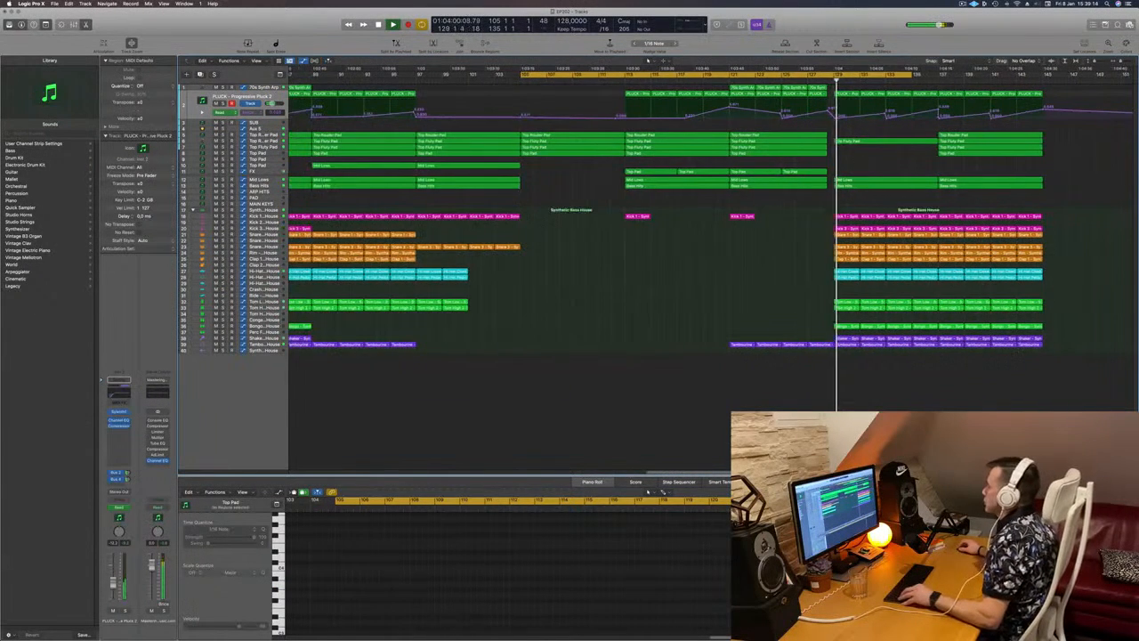
scroll(865, 172, "down", 4)
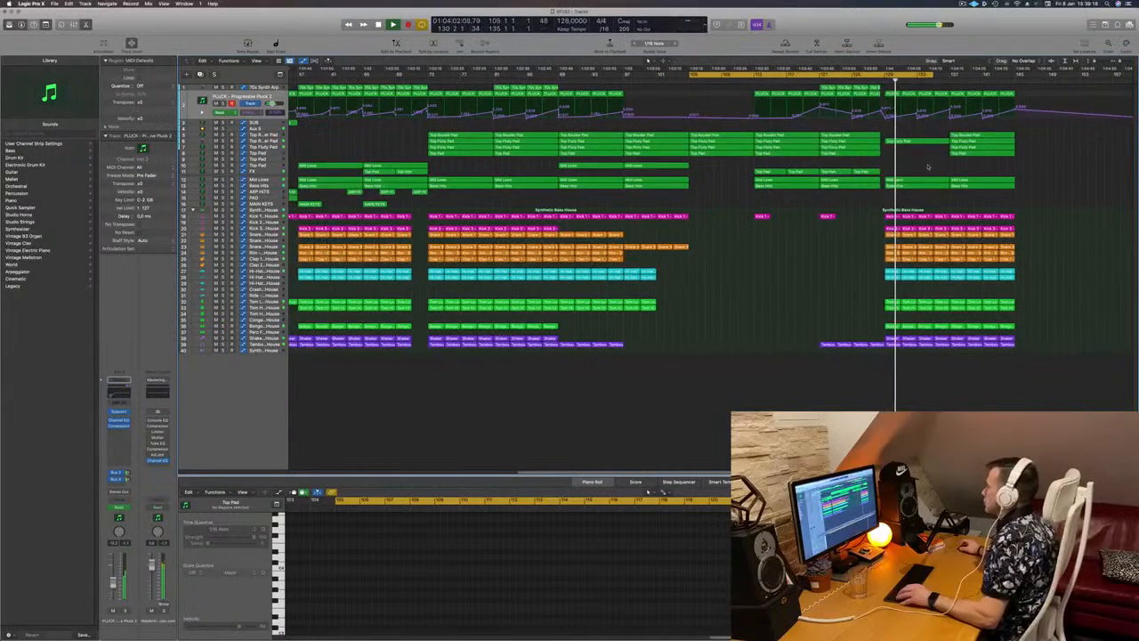
scroll(866, 172, "down", 3)
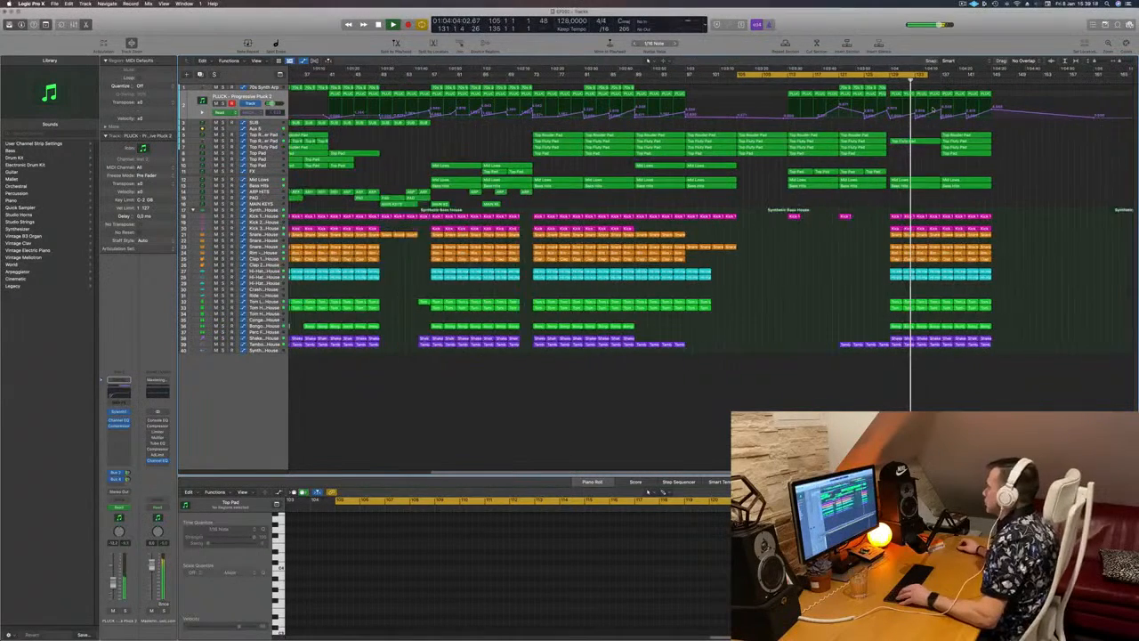
Step: Copy the four Top Pad regions on the FX track, which start at bar 113, into the section from bar 129
left_click(894, 80)
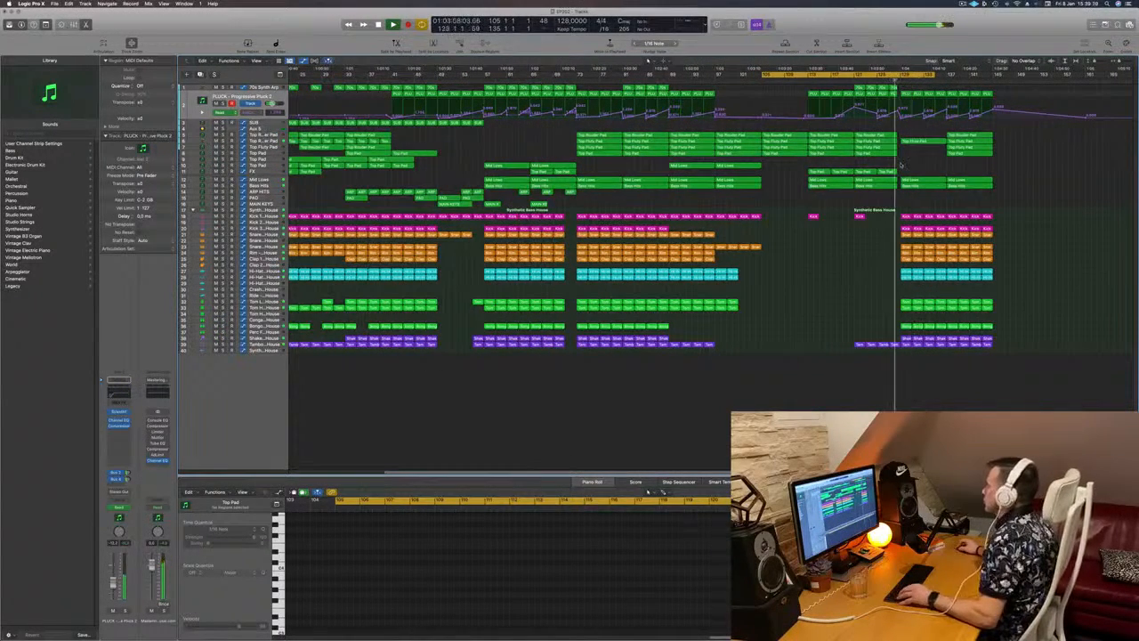
scroll(907, 164, "up", 2)
scroll(926, 165, "up", 2)
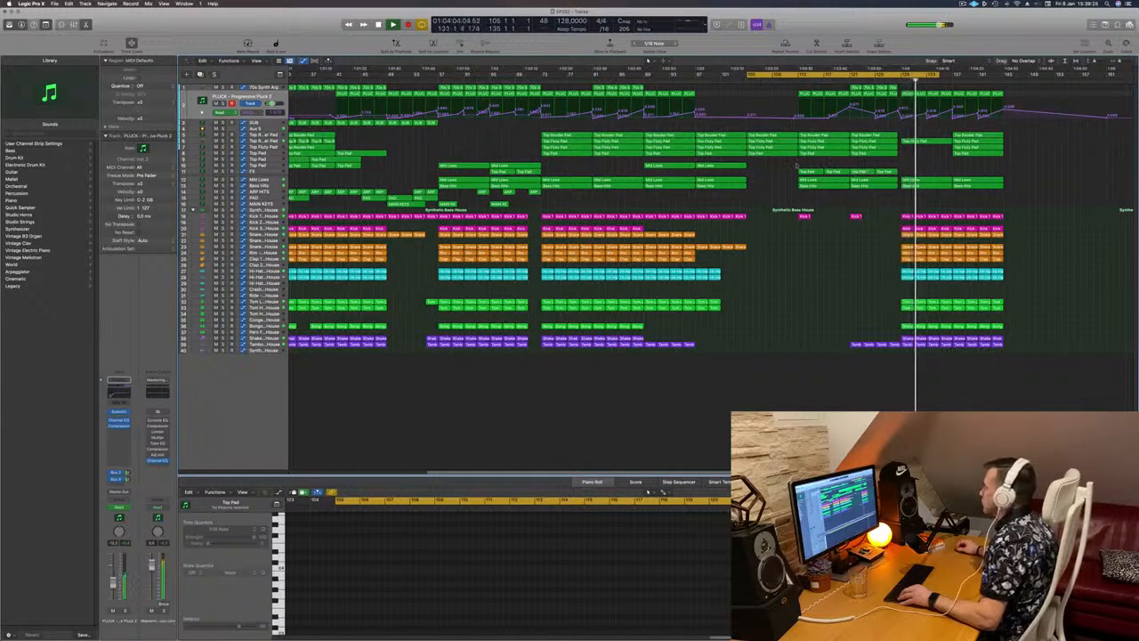
left_click_drag(797, 165, 892, 173)
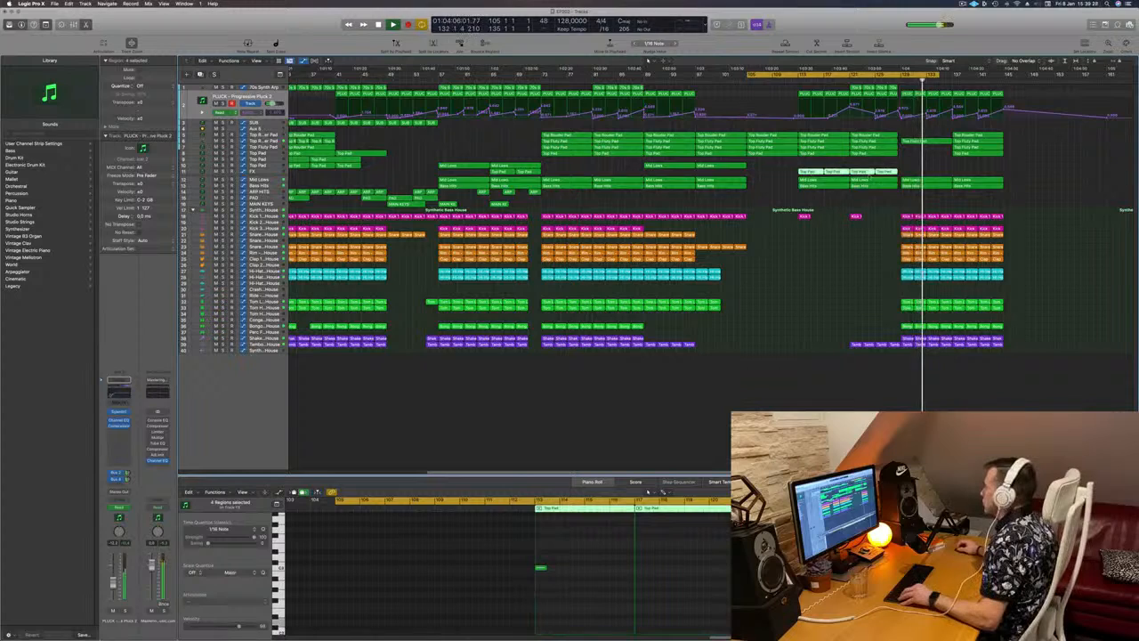
left_click_drag(823, 171, 926, 172)
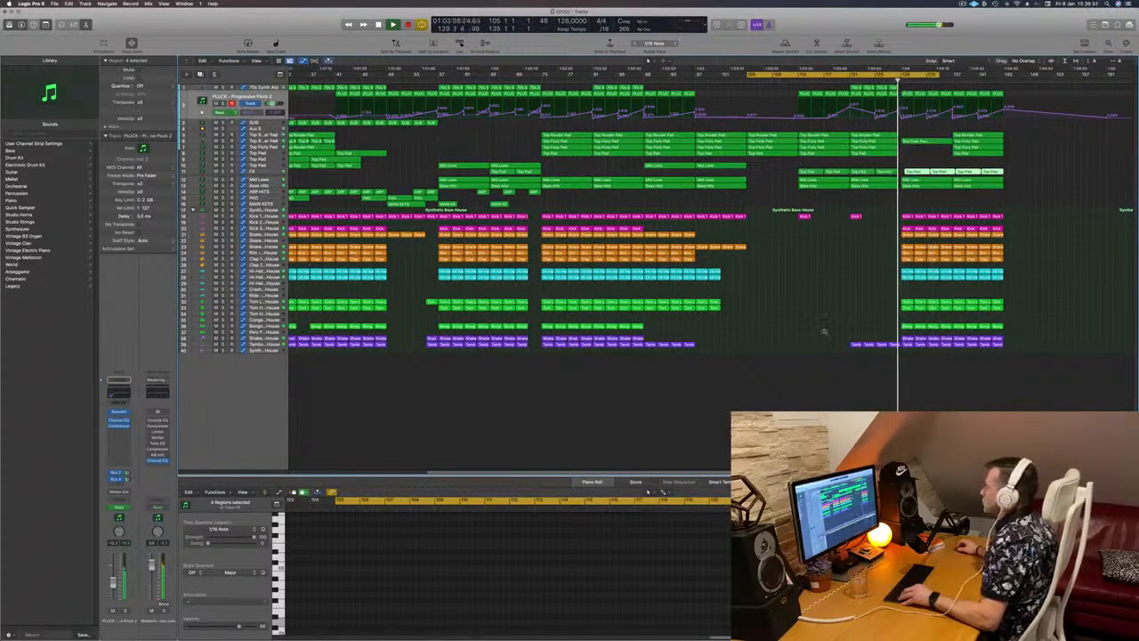
Step: Align the copied Top Pad regions on the FX track with bar 129 and replay the transition
key("super+Left")
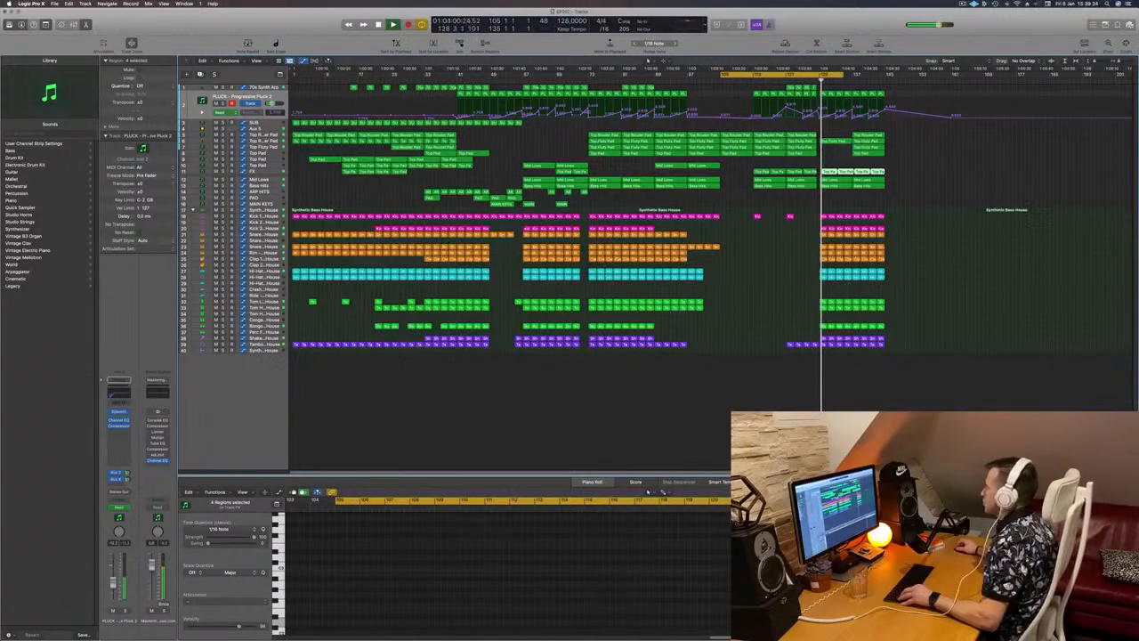
key("super+Right")
key("super+Right")
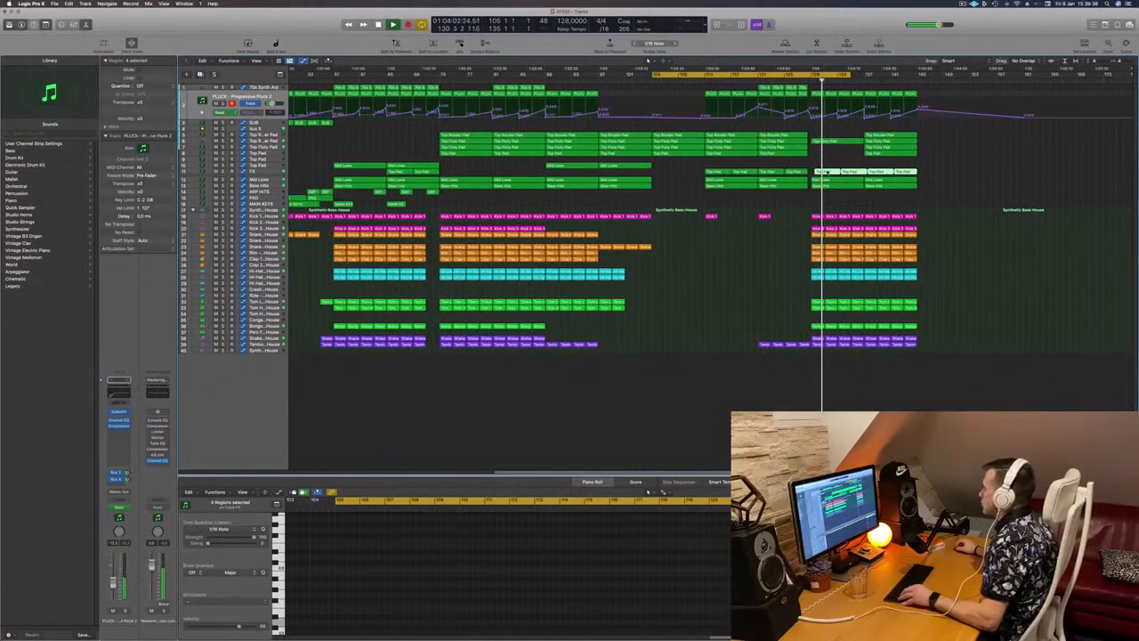
left_click_drag(823, 171, 827, 176)
left_click(805, 81)
Step: Delete all regions from bar 137 onward on every track and replay from about bar 121
key("super+Left")
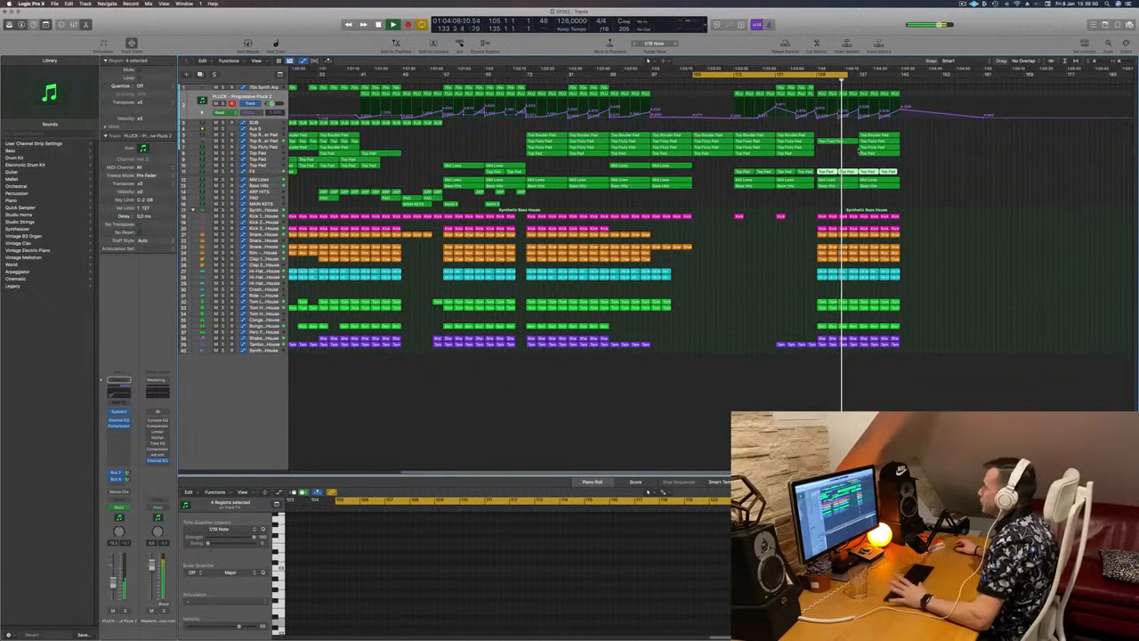
left_click_drag(914, 93, 861, 360)
key("Delete")
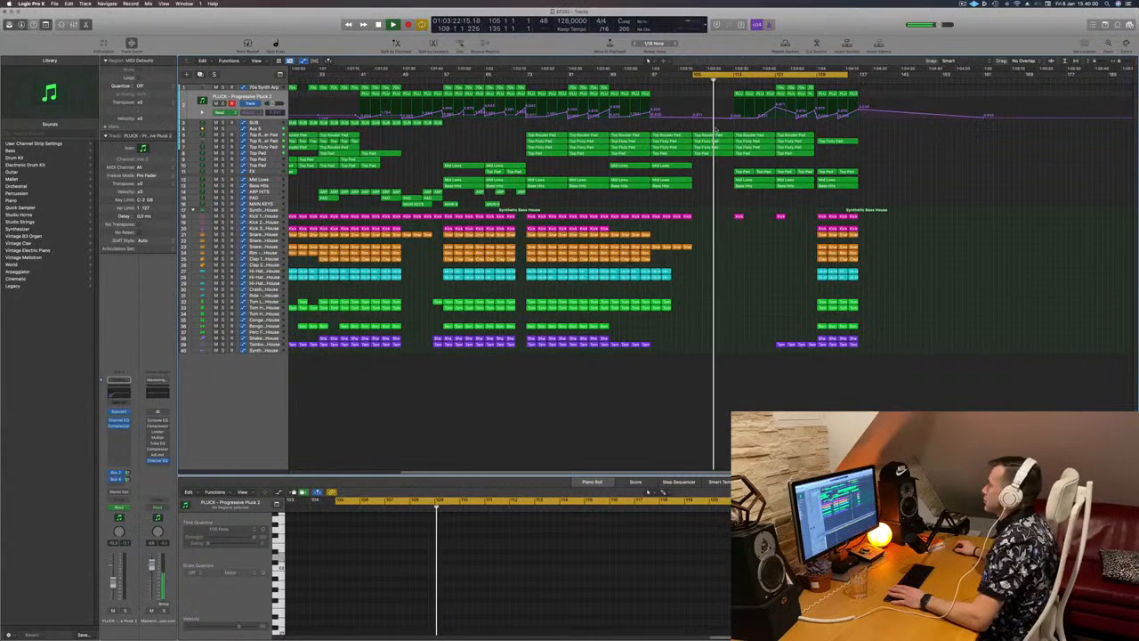
left_click(774, 81)
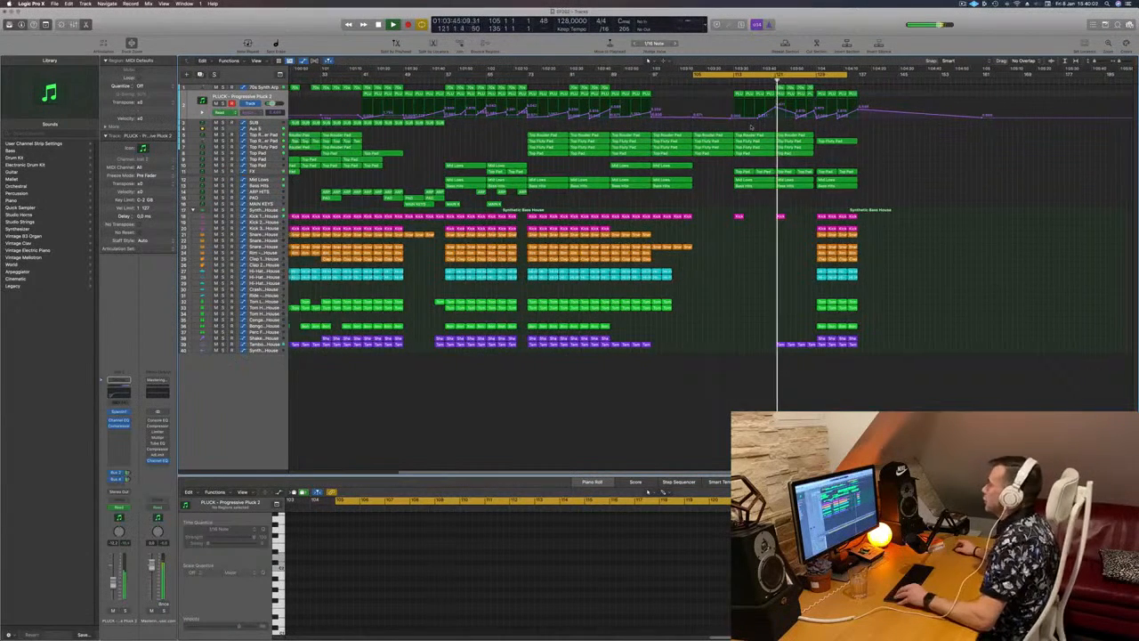
Step: Extend the cycle range to bar 137, matching the end of the remaining regions
key("super+Left")
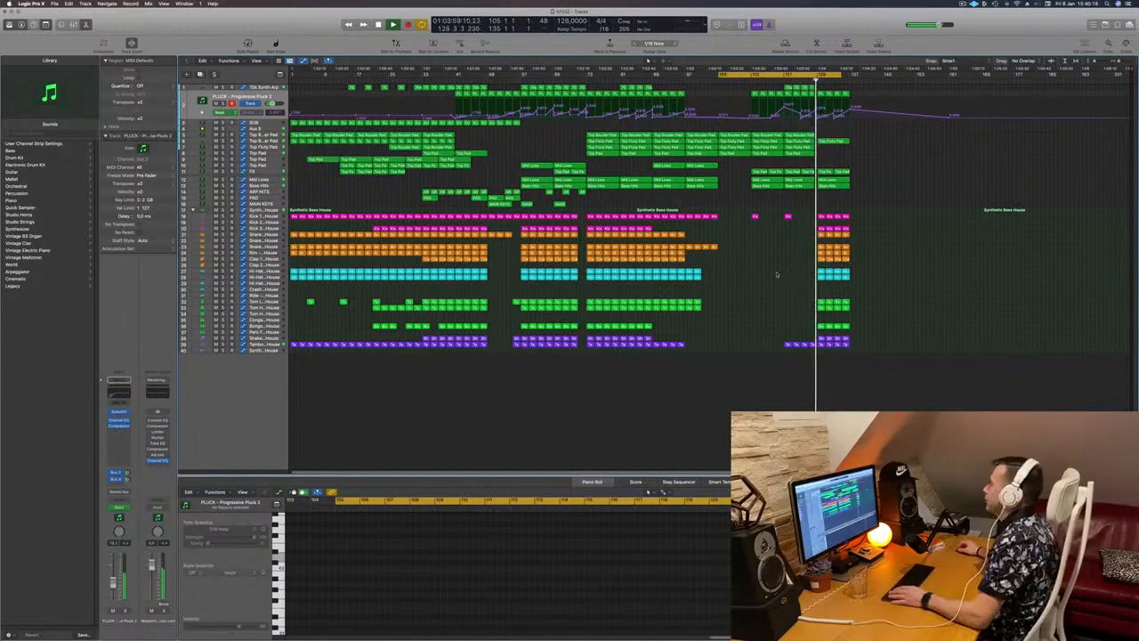
scroll(777, 274, "up", 5)
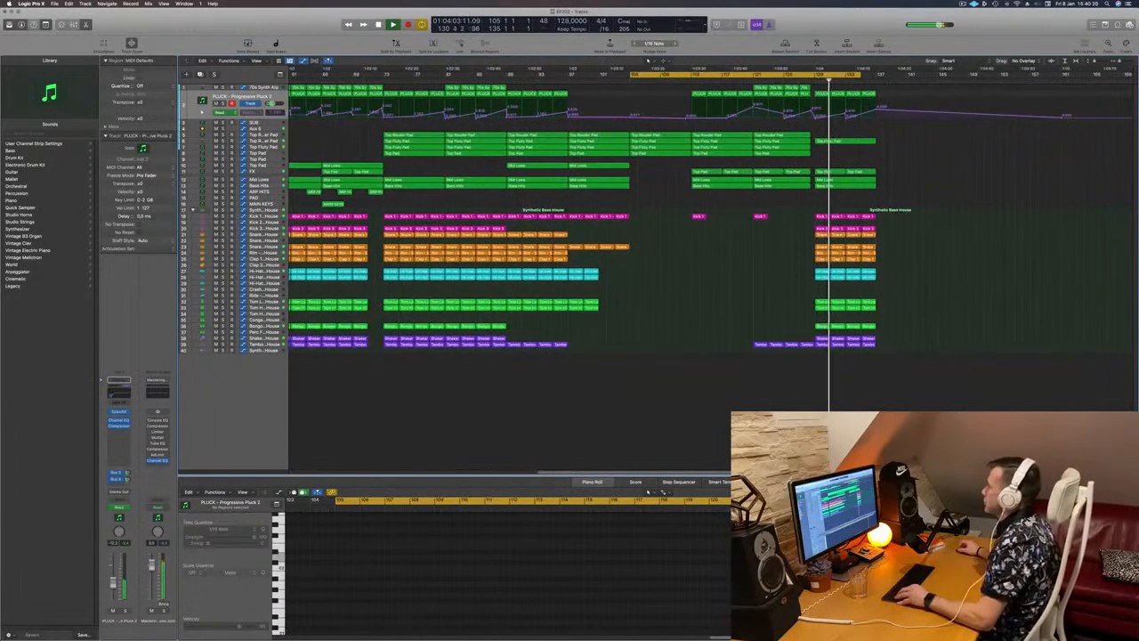
scroll(777, 274, "down", 3)
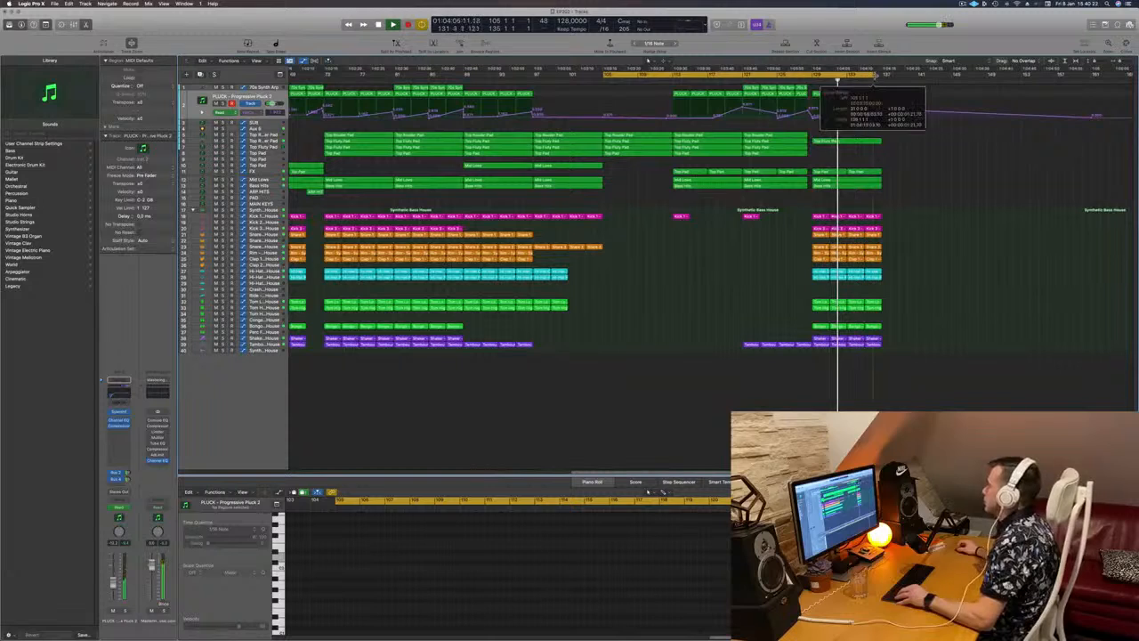
scroll(676, 289, "down", 4)
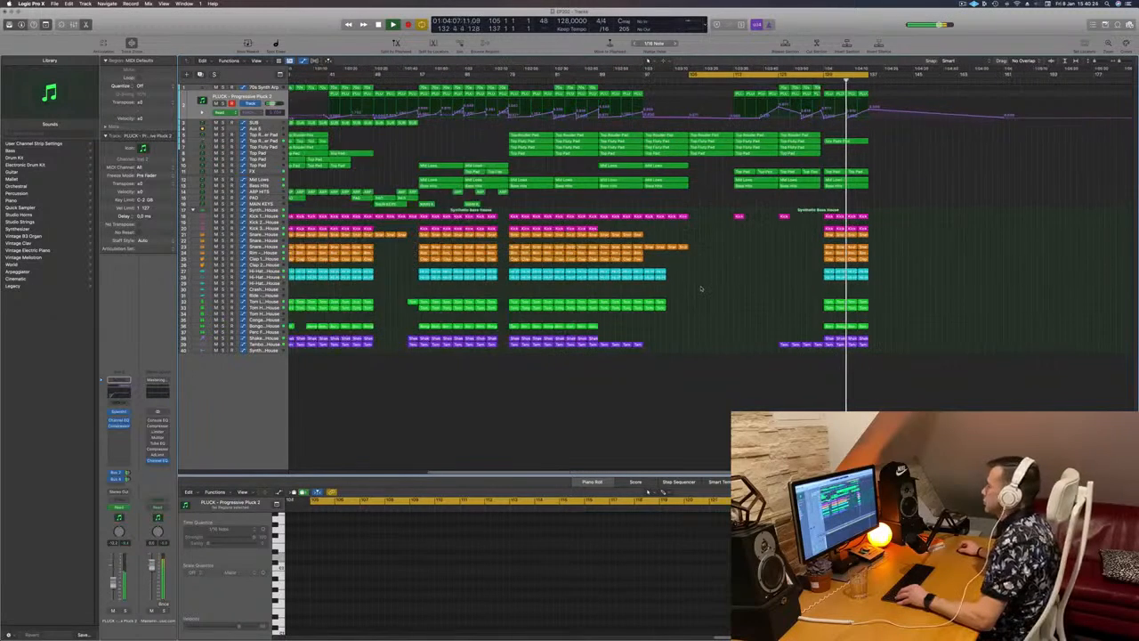
Step: Try to copy all regions between bars 57 and 73 on every track to bar 137
scroll(727, 286, "down", 3)
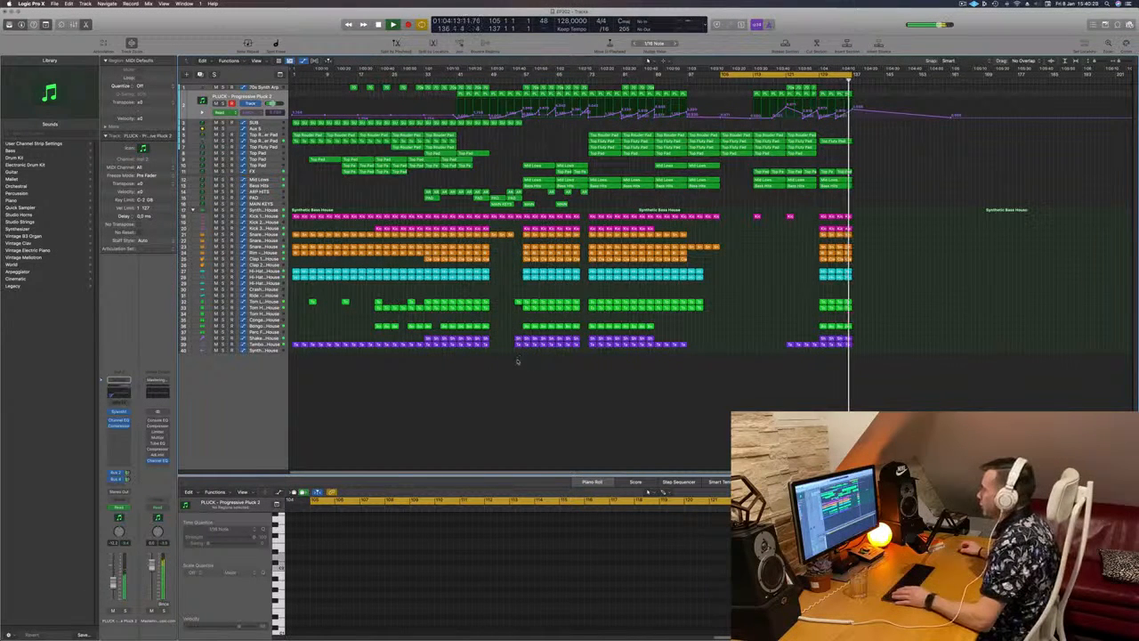
left_click_drag(517, 361, 581, 165)
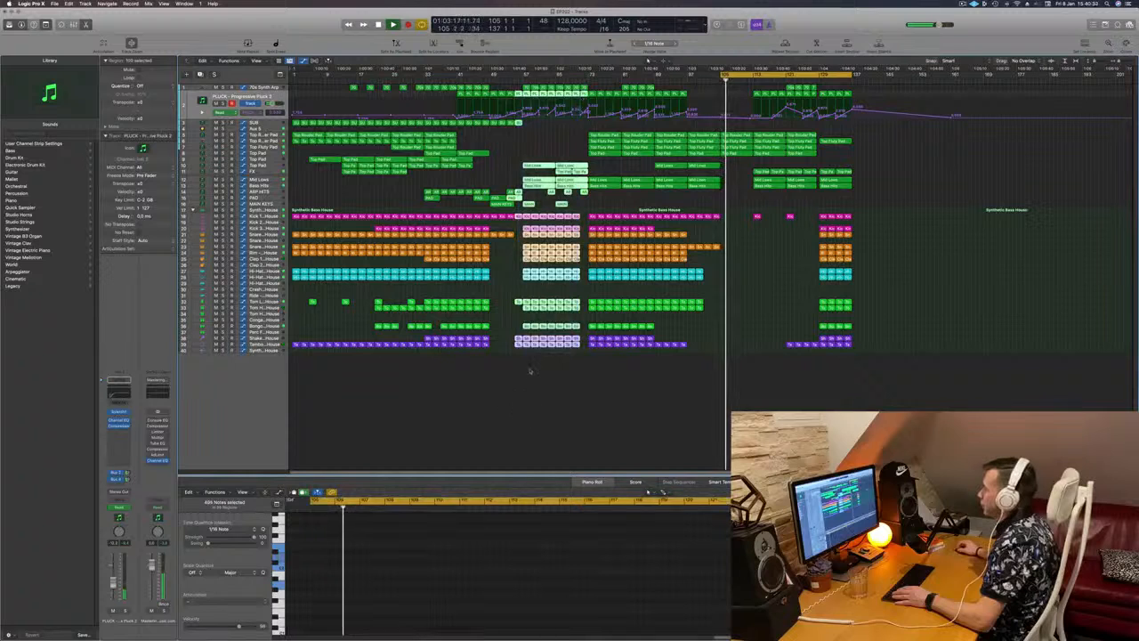
left_click_drag(523, 76, 868, 95)
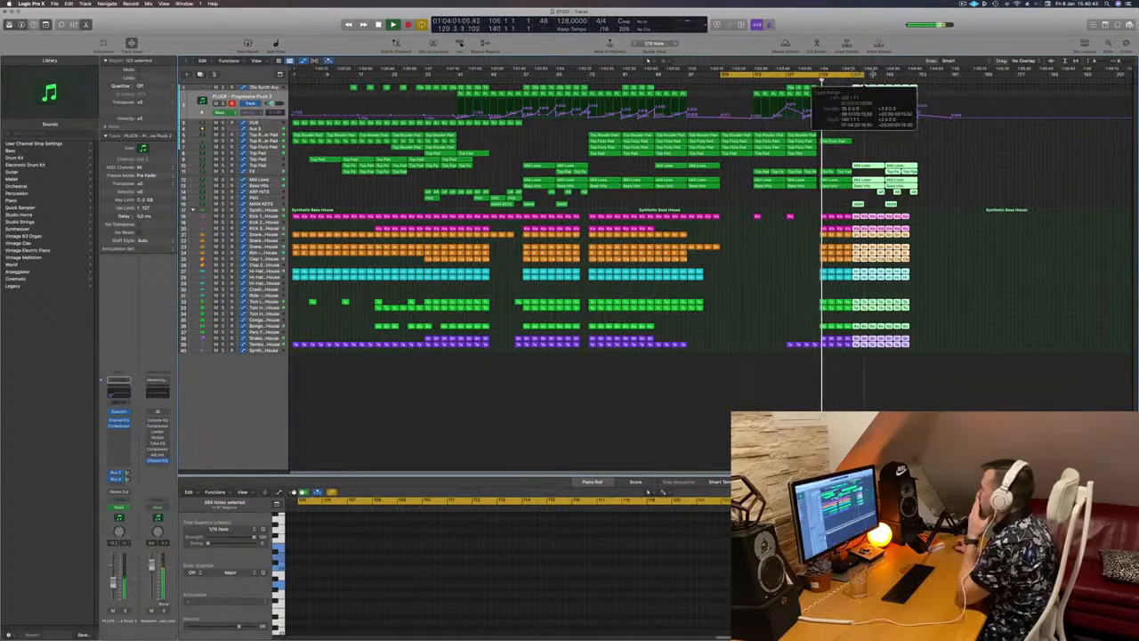
left_click(940, 282)
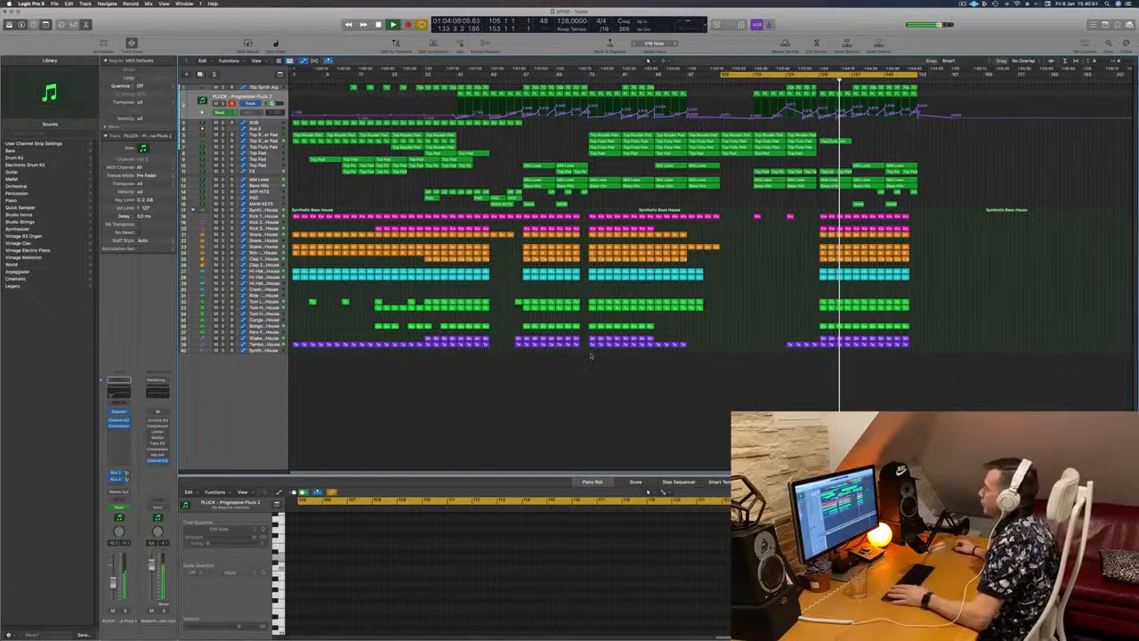
left_click_drag(589, 362, 632, 222)
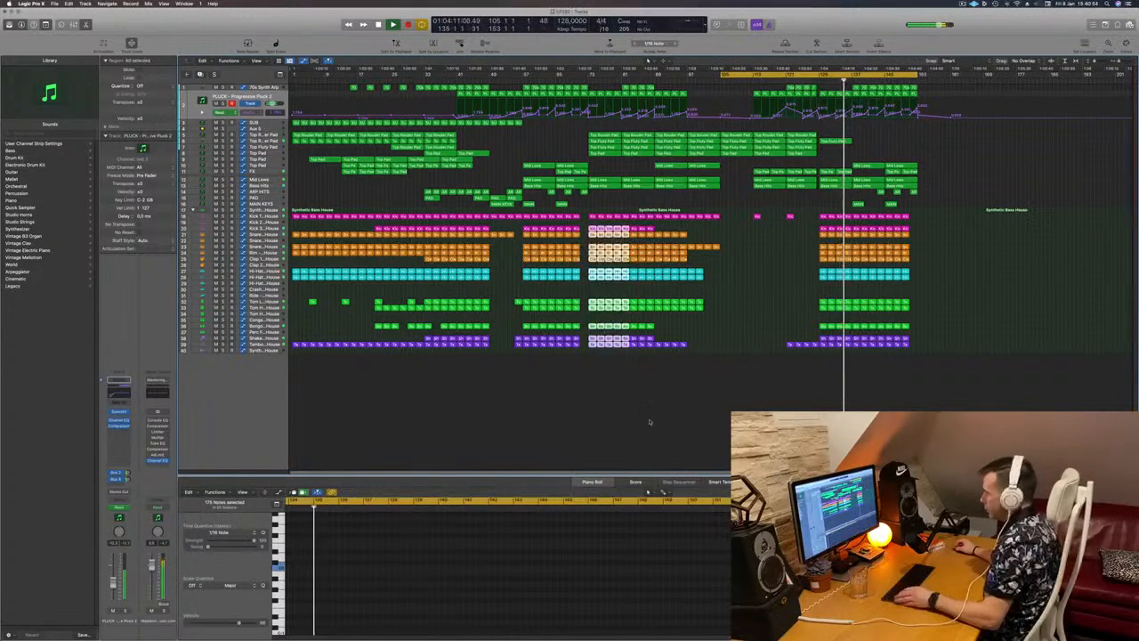
key("Left")
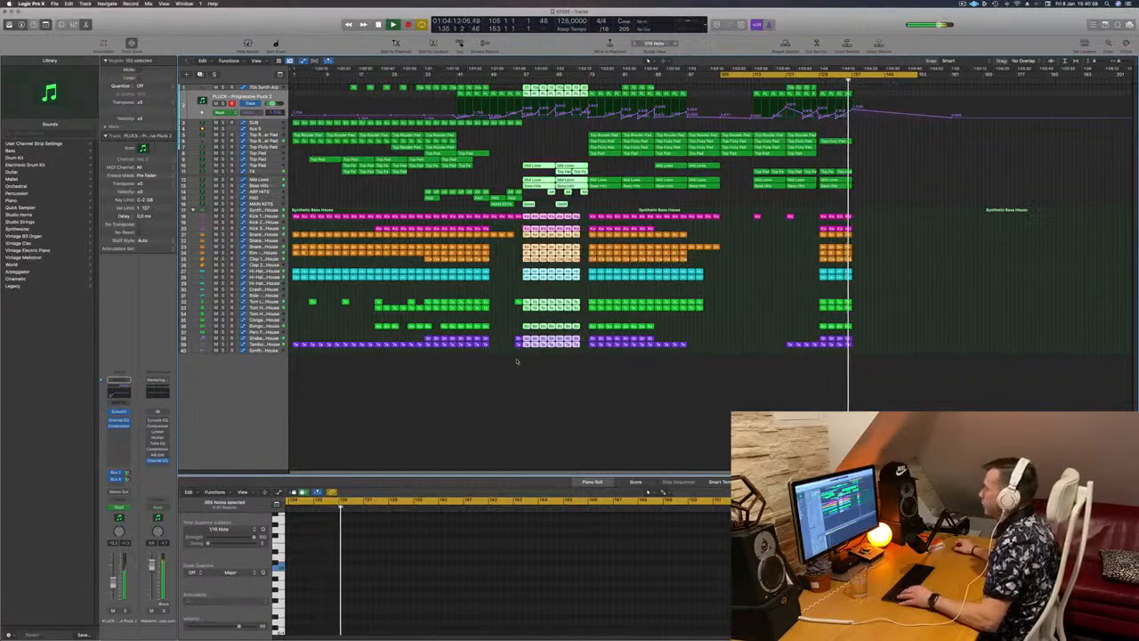
Step: Copy all regions between bars 57 and 89 on every track to bar 137
left_click_drag(527, 361, 648, 60)
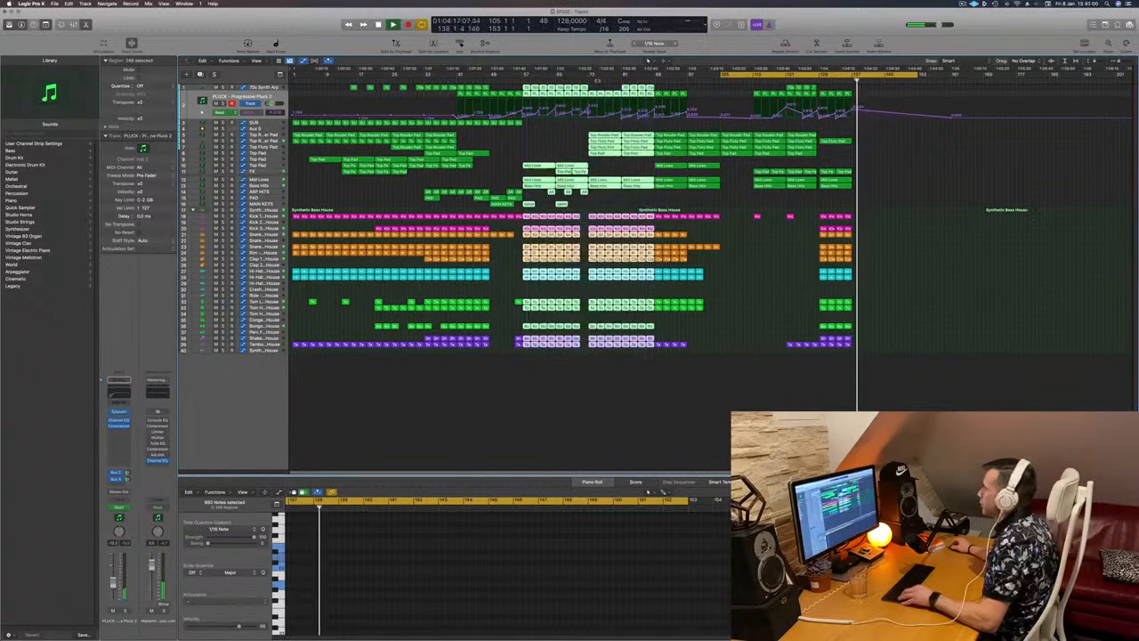
left_click_drag(536, 93, 865, 92)
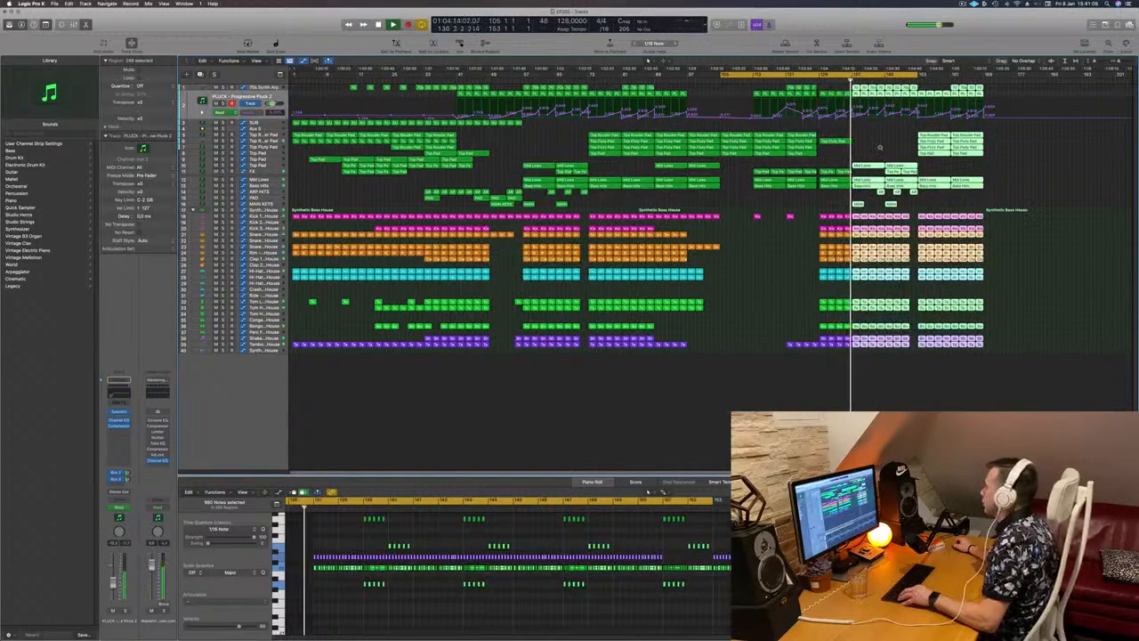
left_click(874, 149)
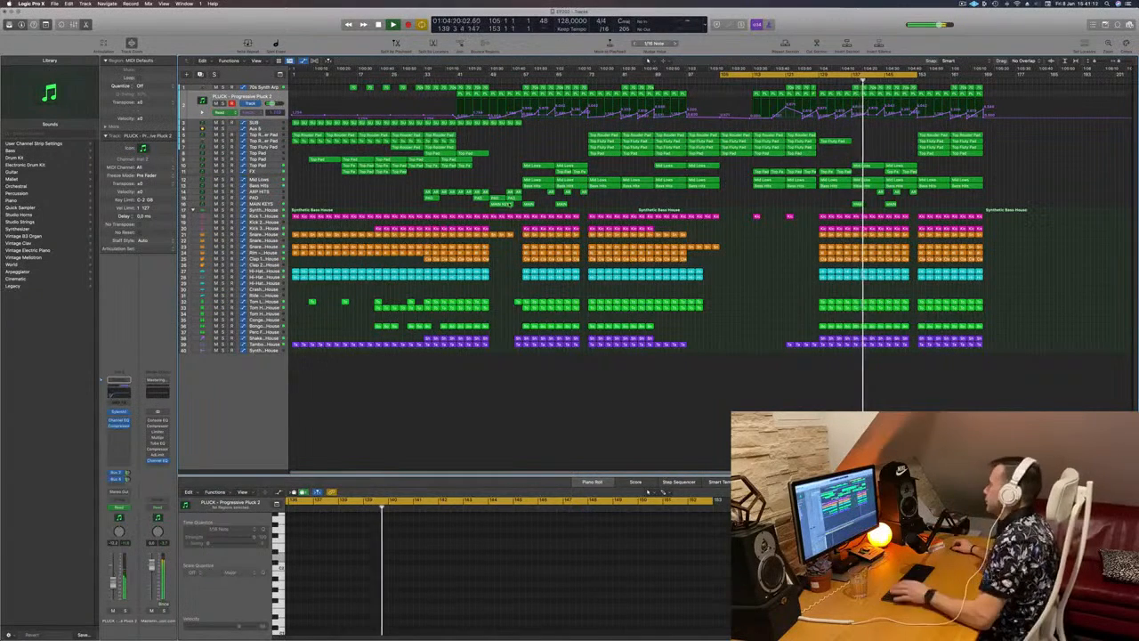
Step: Try out a copy of the long MAIN KEYS region at bar 113 in playback, removing it after listening
left_click(503, 204)
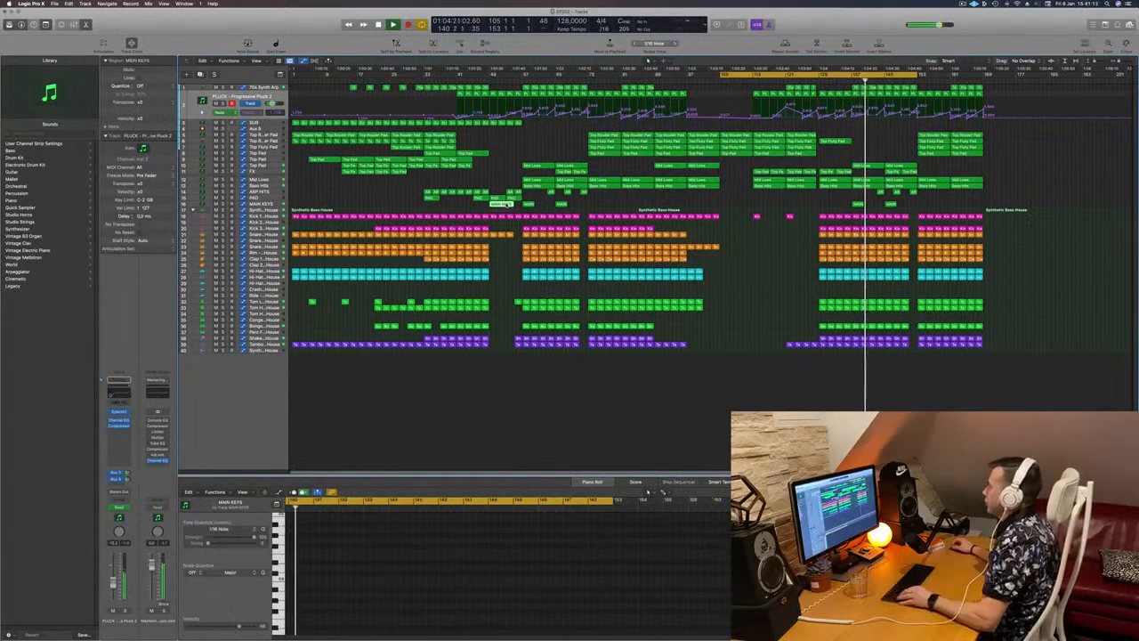
left_click(718, 75)
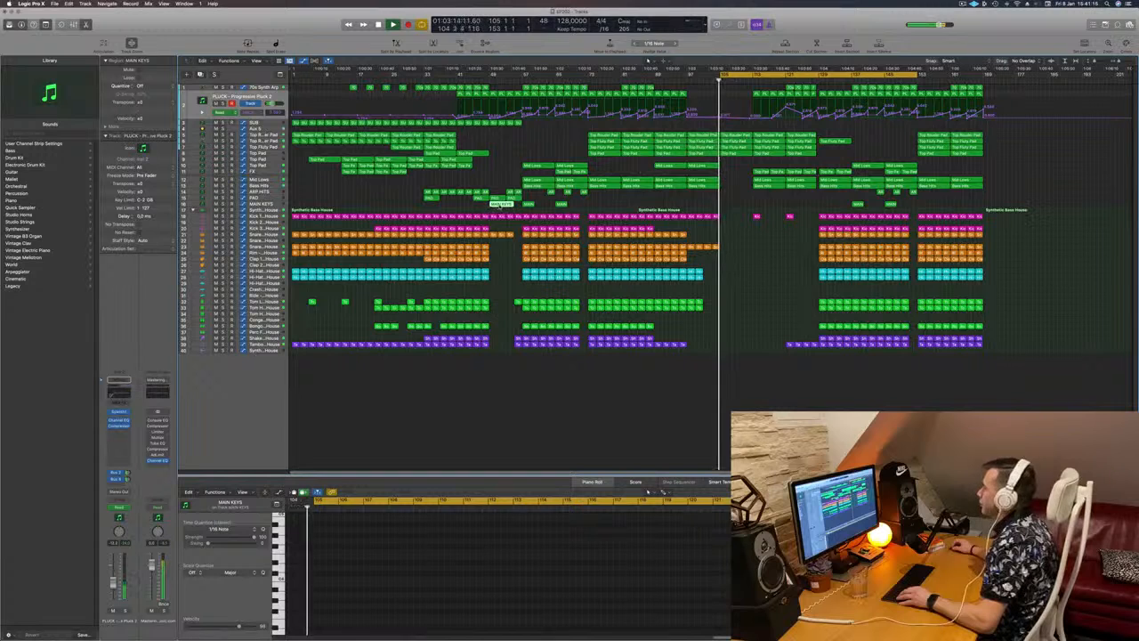
left_click_drag(503, 204, 765, 207)
left_click(745, 86)
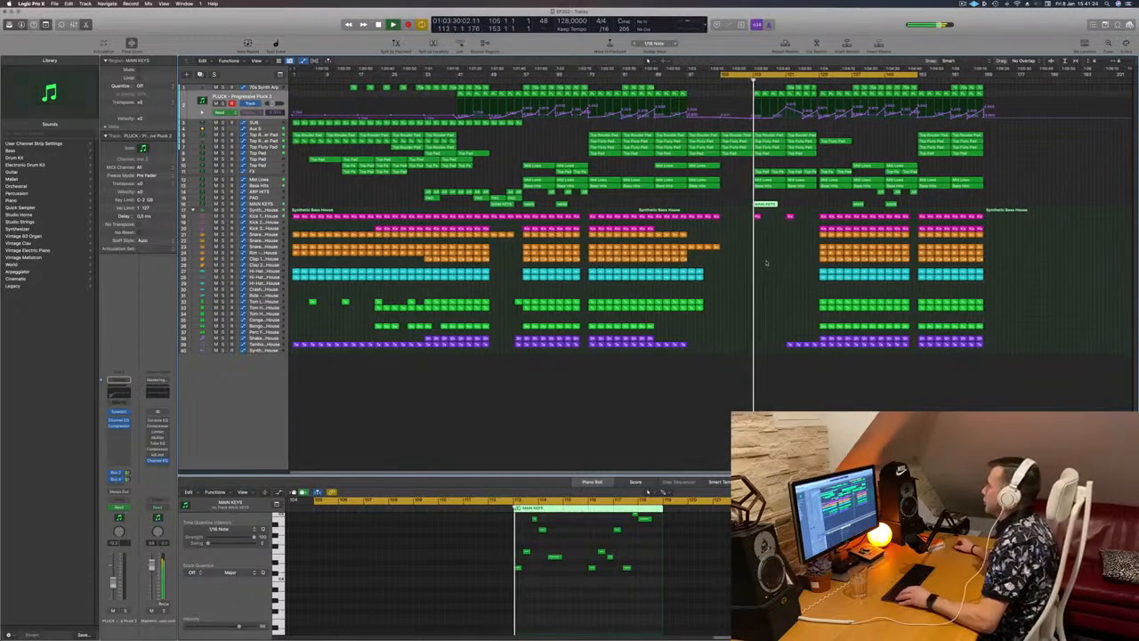
scroll(798, 283, "up", 4)
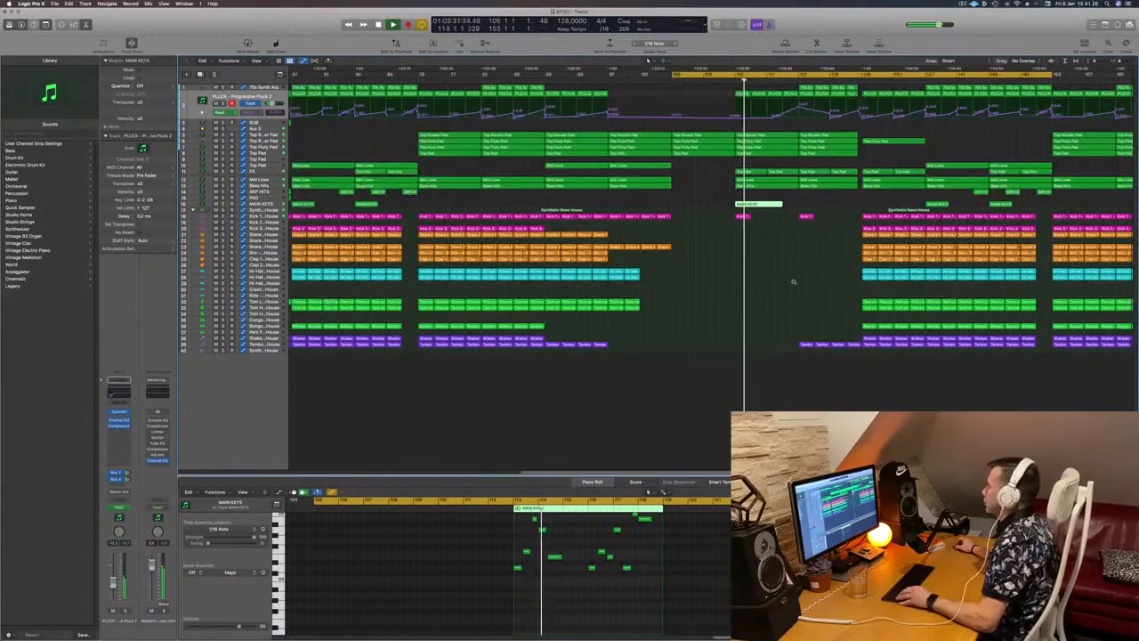
scroll(793, 282, "down", 3)
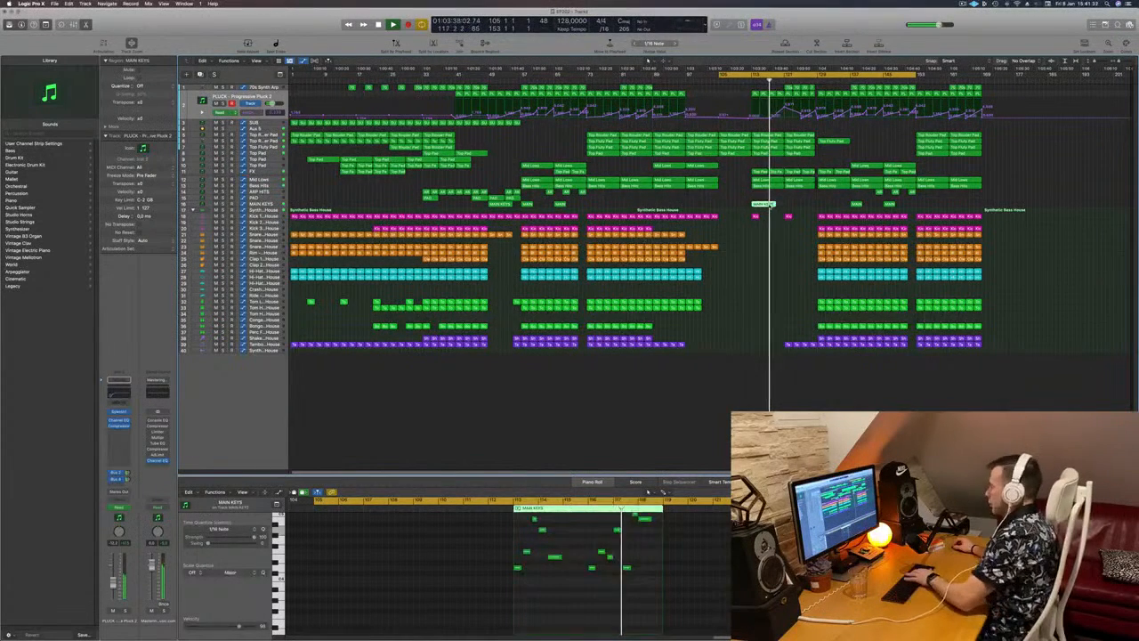
key("Delete")
Step: Copy the two short MAIN KEYS regions from bars 57 and 65 to bars 113 and 121, and replay from about bar 112
left_click_drag(585, 203, 759, 207)
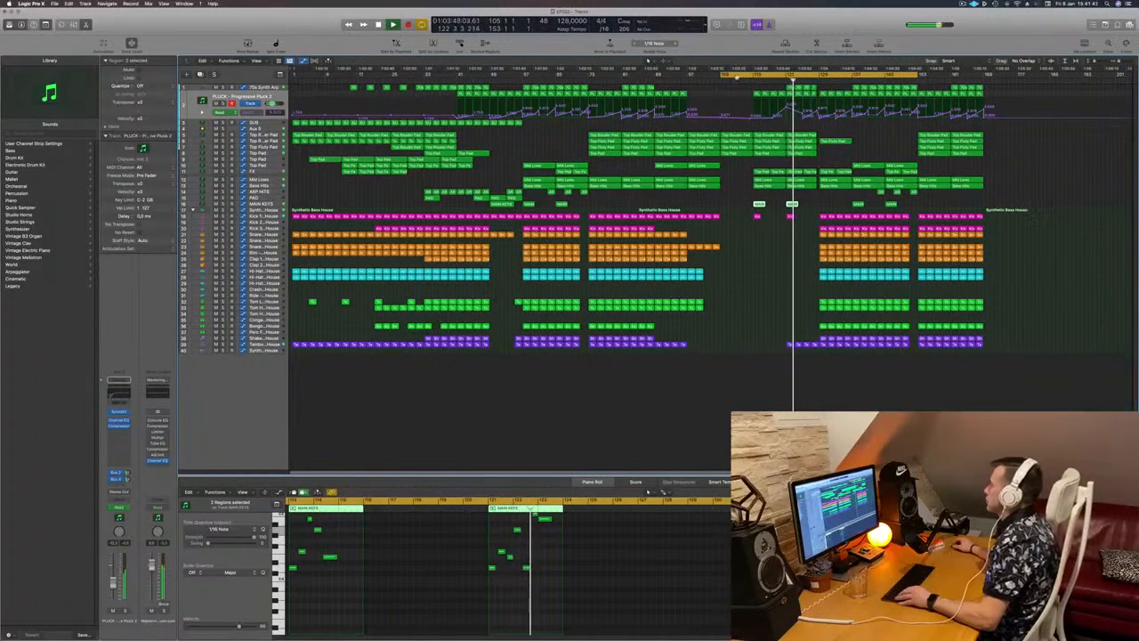
left_click(750, 81)
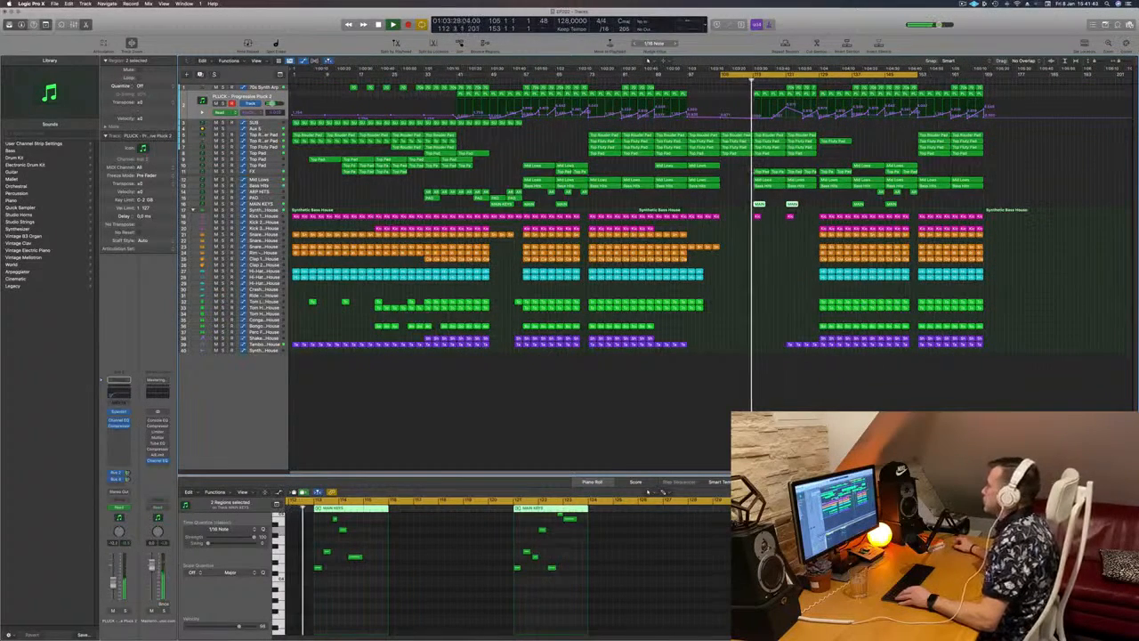
left_click(771, 232)
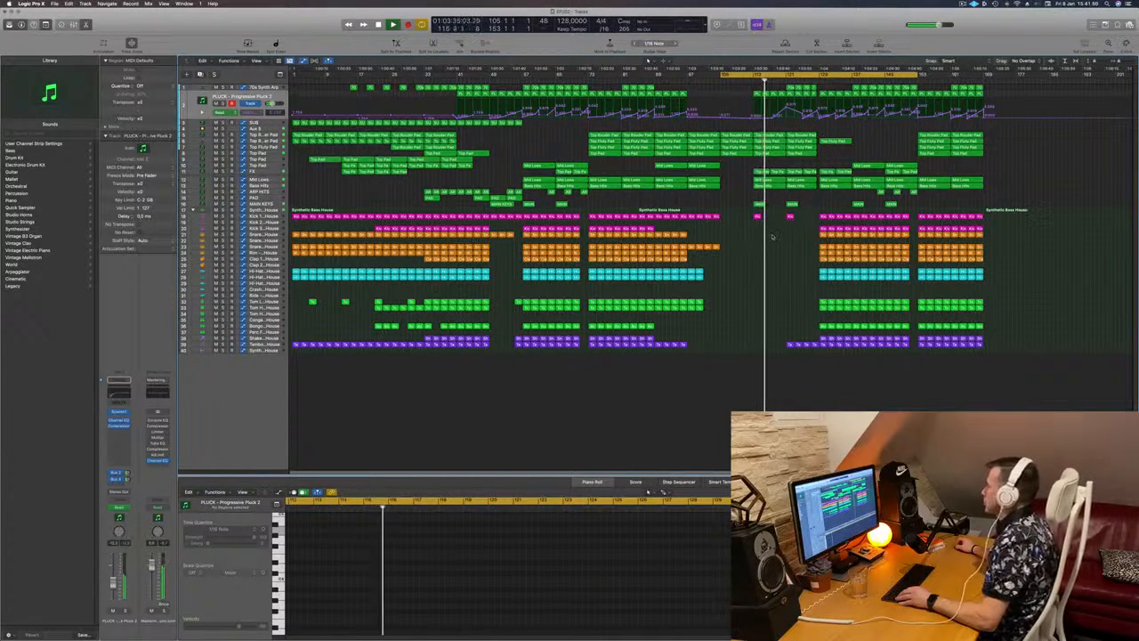
key("space")
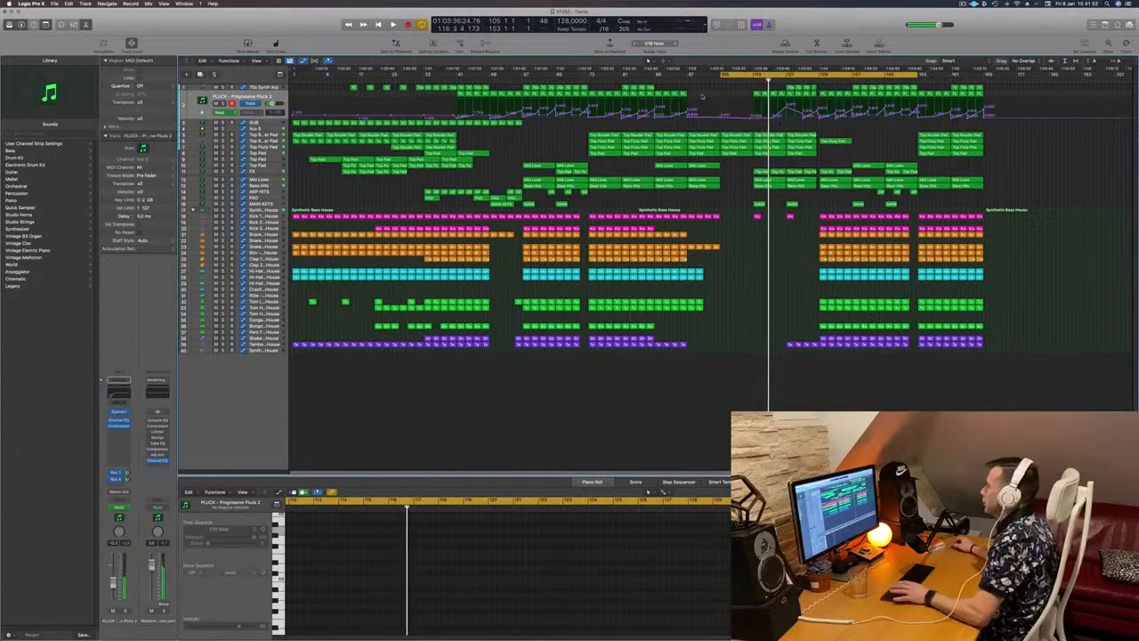
Step: Move the two copied MAIN KEYS regions eight bars earlier, to bars 105 and 113, and play the breakdown
key("space")
mouse_move(743, 201)
left_mouse_down()
mouse_move(815, 206)
mouse_move(723, 207)
left_mouse_up()
key("super+Right")
left_click(737, 235)
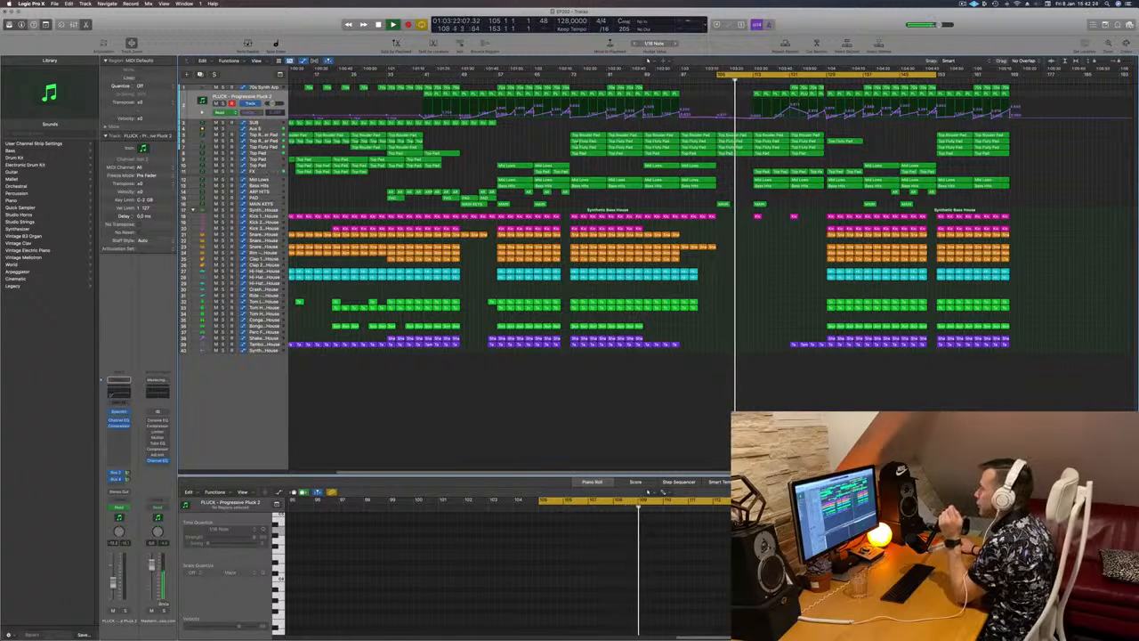
Step: Show the FX track's delay automation lane and shape a rise from about bar 105 to about bar 109
left_click(271, 172)
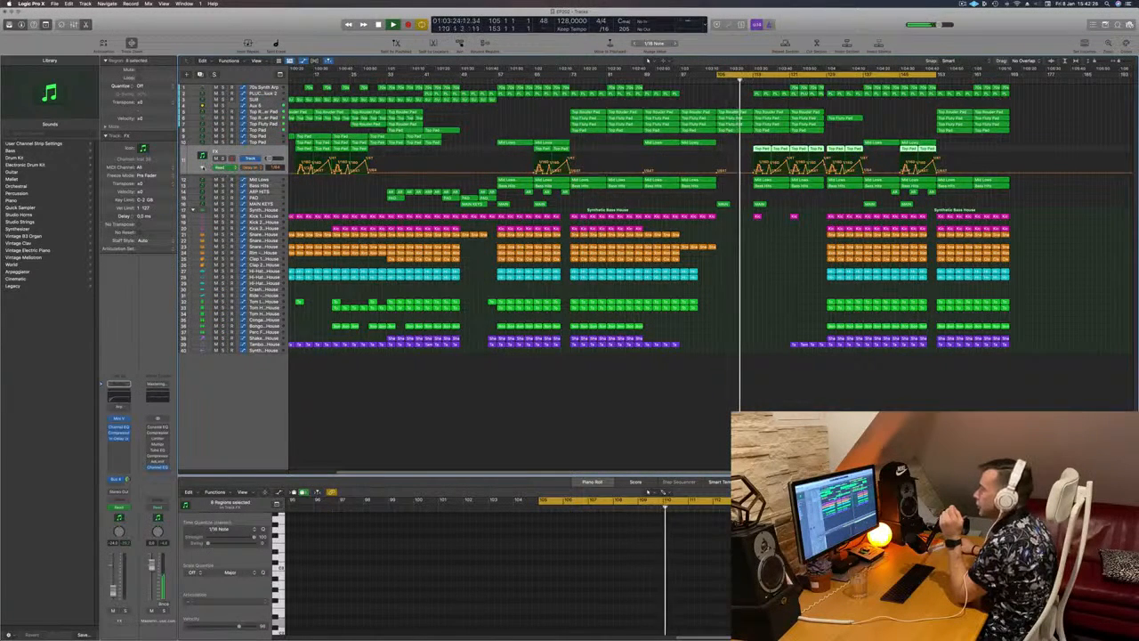
left_click(202, 168)
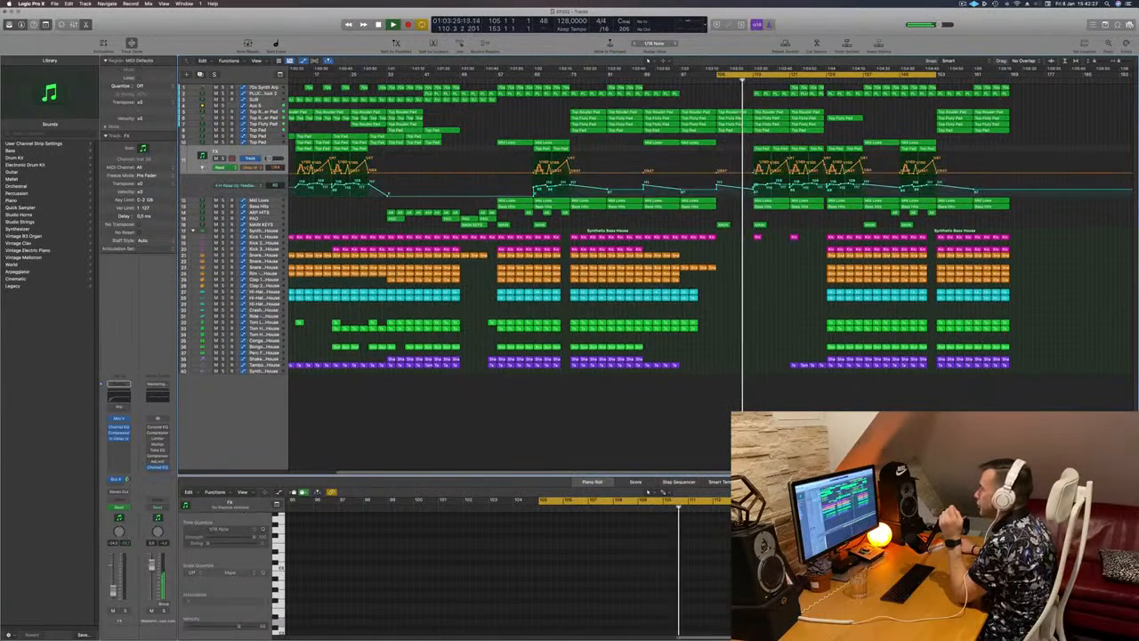
left_click(709, 83)
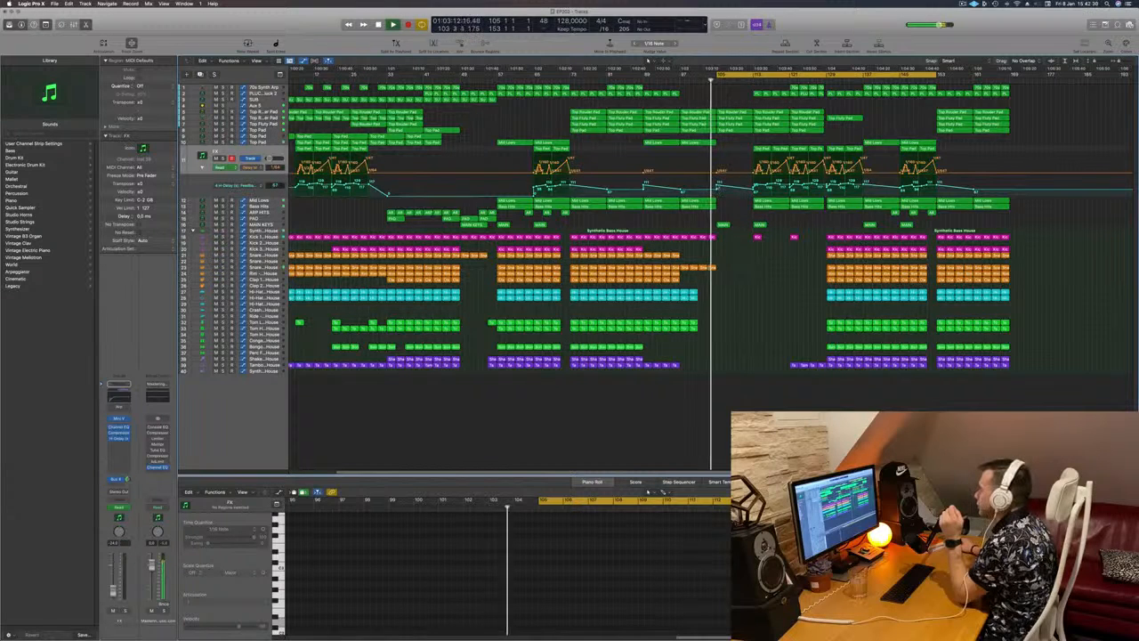
left_click(718, 190)
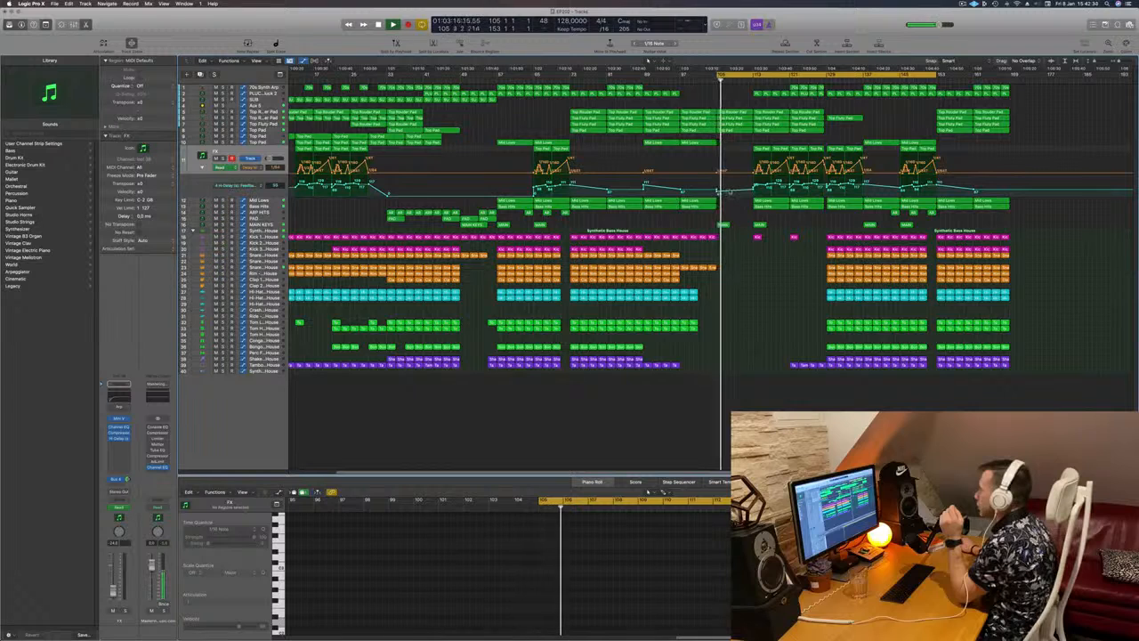
left_click(728, 190)
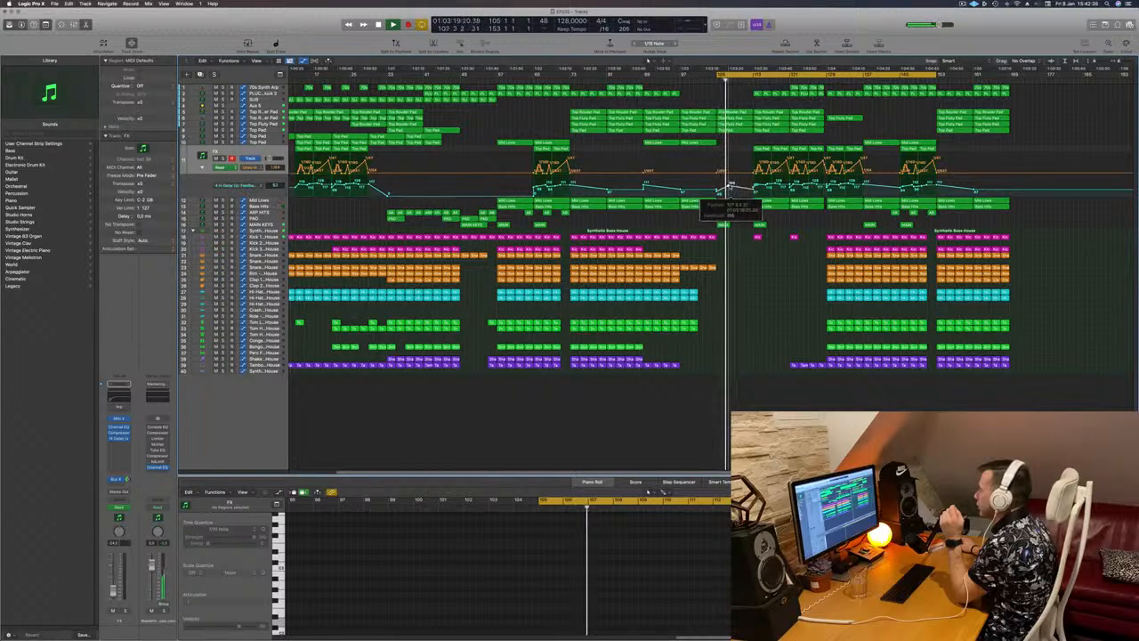
left_click_drag(729, 187, 738, 188)
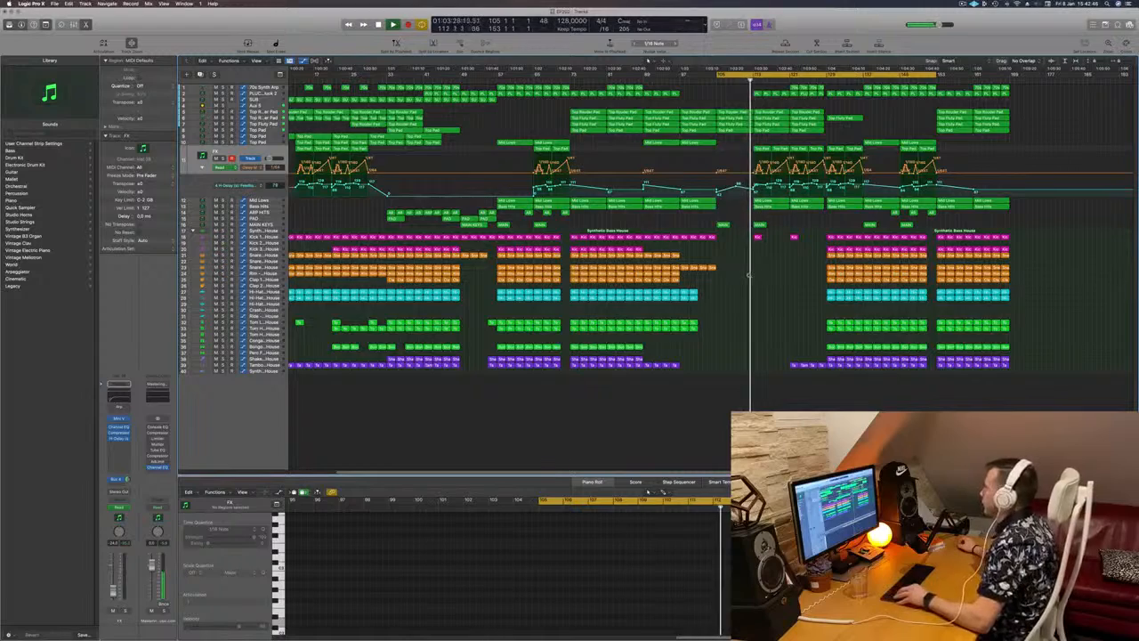
Step: Delete the Mid Lows region at bar 113 on the Mid Lows track and replay from there
scroll(725, 238, "left", 2)
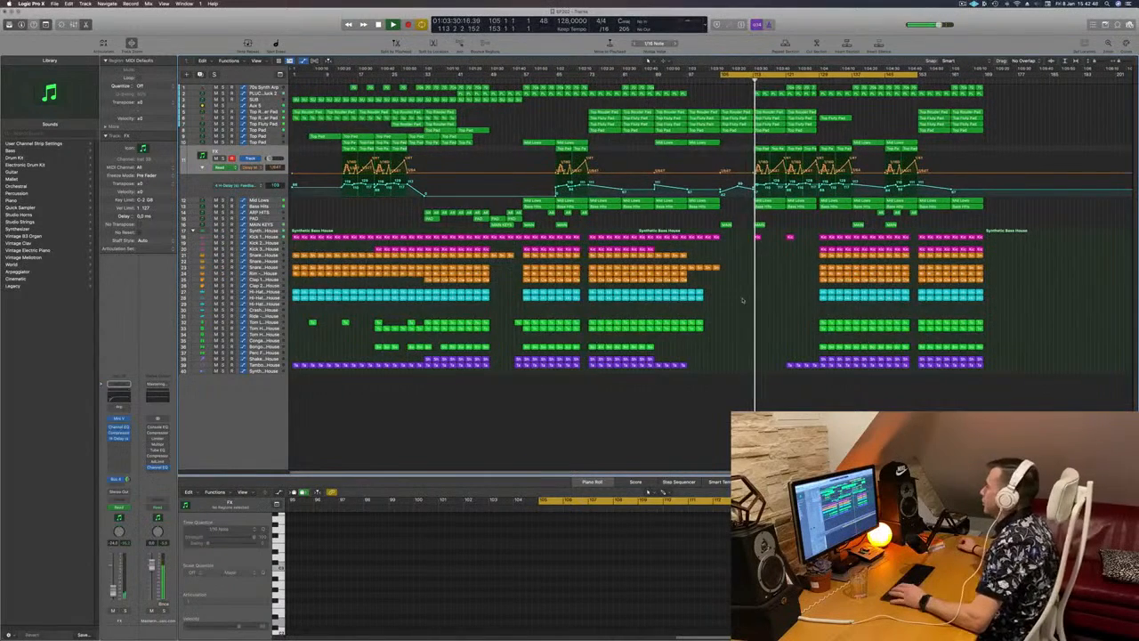
scroll(740, 310, "down", 1)
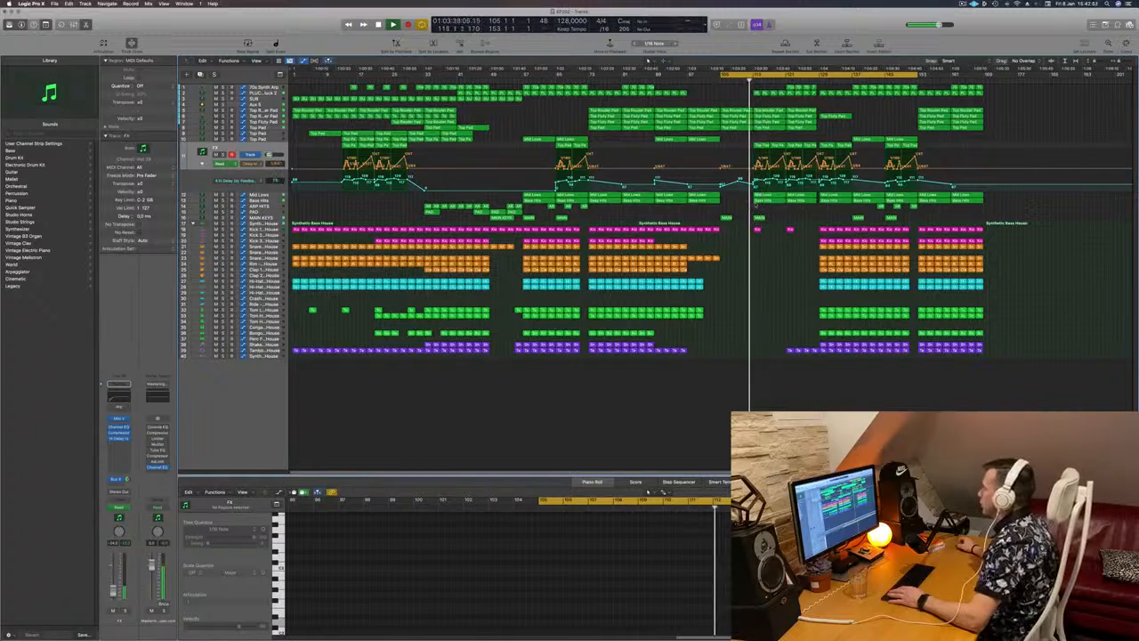
left_click(770, 196)
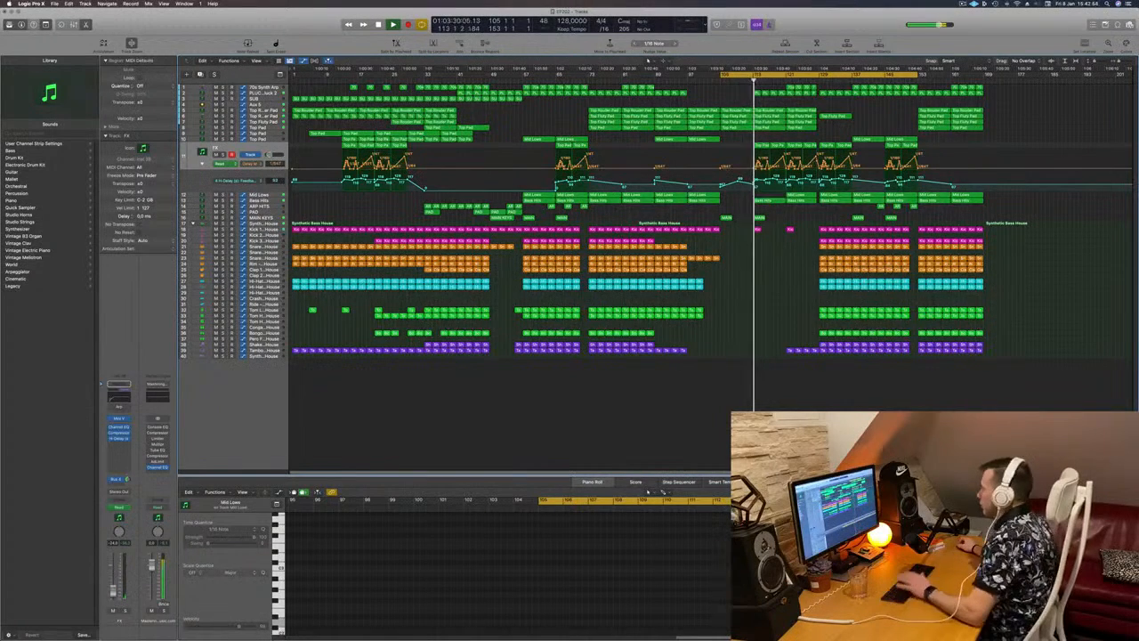
key("super+Right")
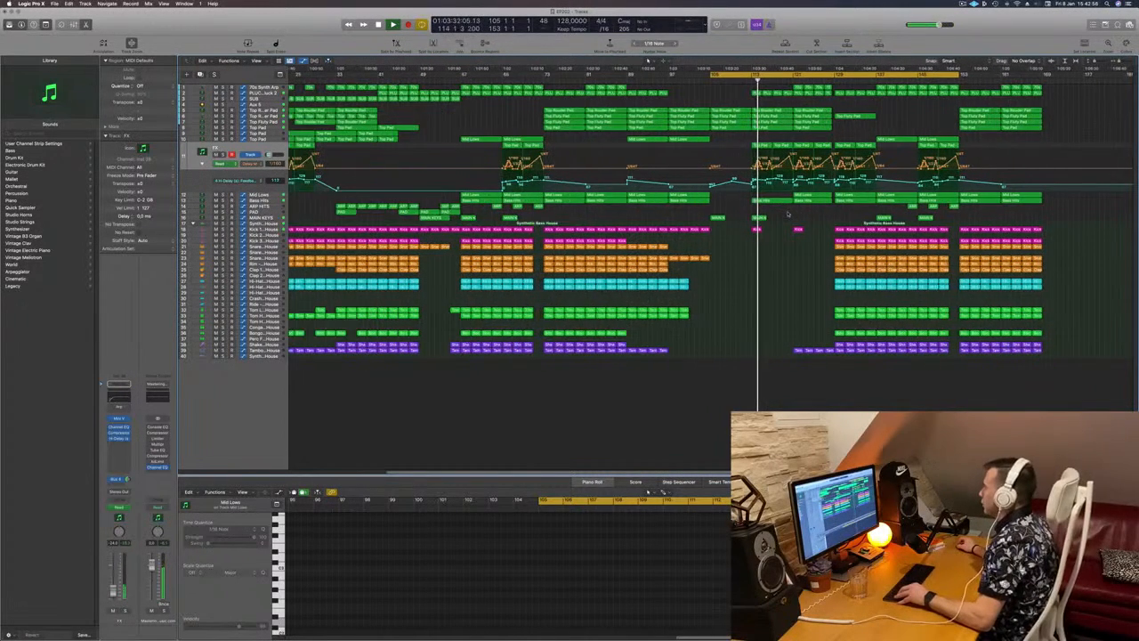
key("super+Left")
key("super+Left")
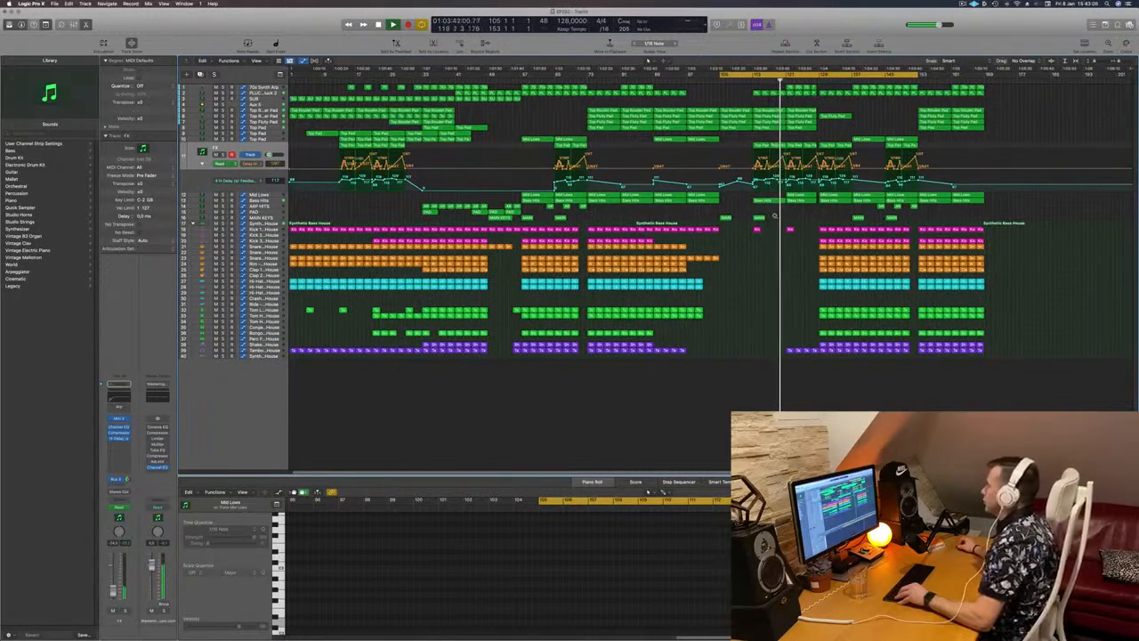
scroll(772, 217, "up", 3)
scroll(779, 216, "down", 3)
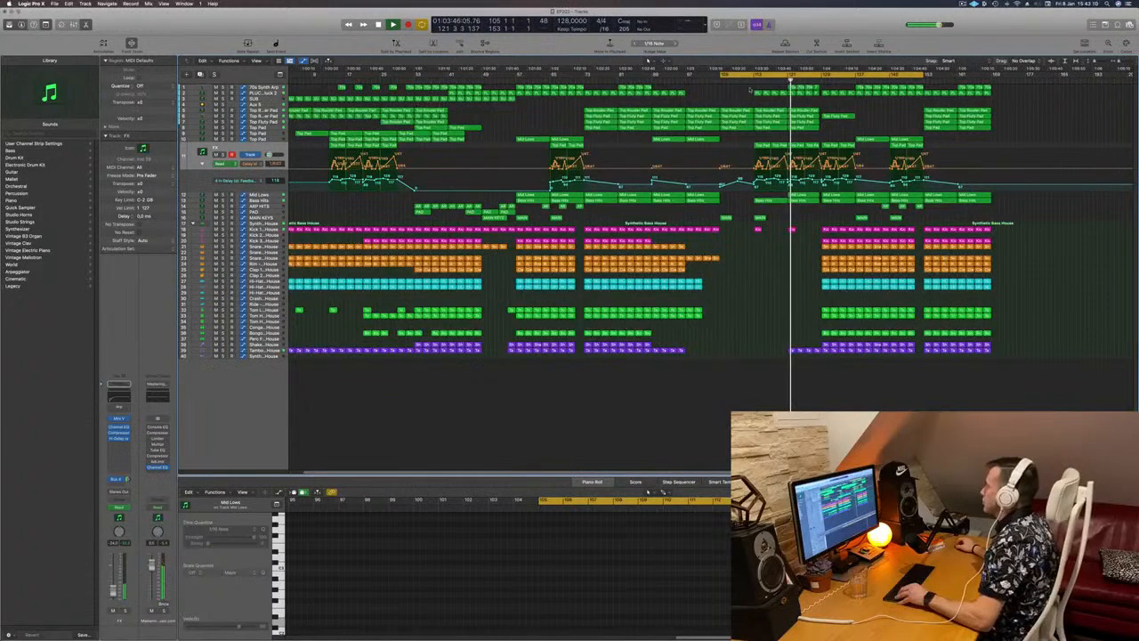
scroll(744, 88, "down", 1)
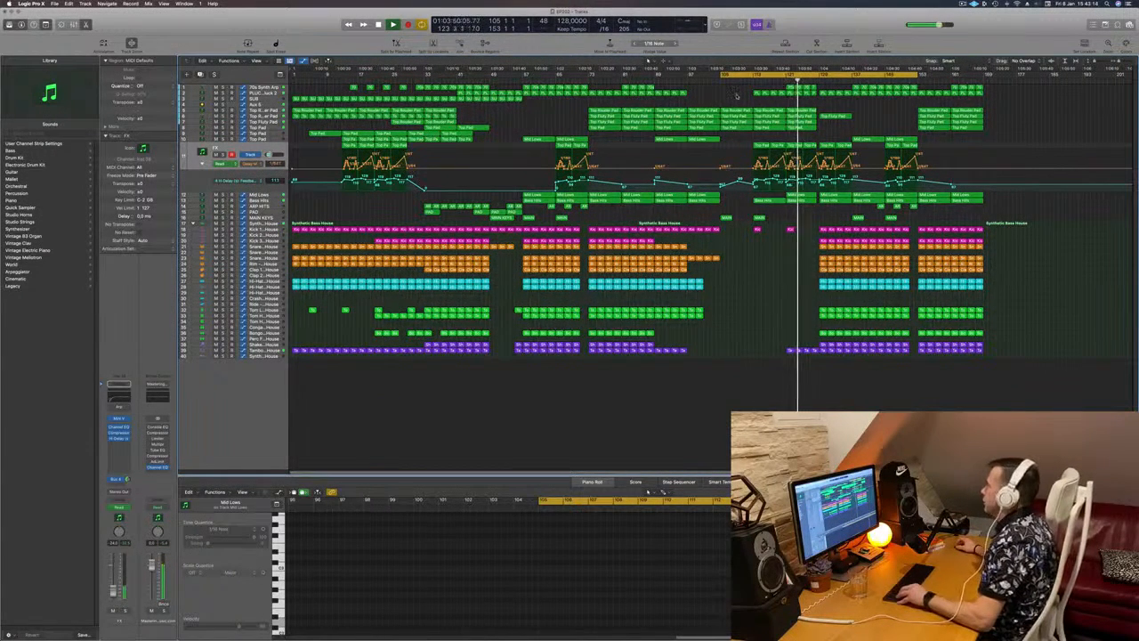
scroll(766, 178, "up", 5)
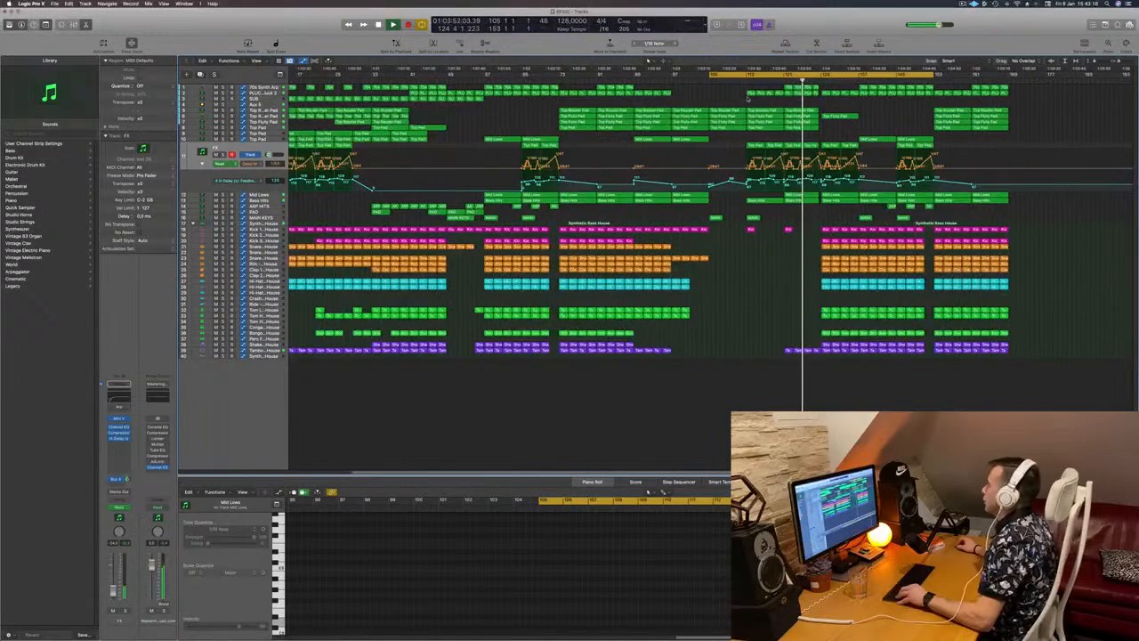
Step: Adjust the H-Delay automation point on the FX track just before bar 129 and replay the arrangement from bar 121
scroll(786, 259, "up", 4)
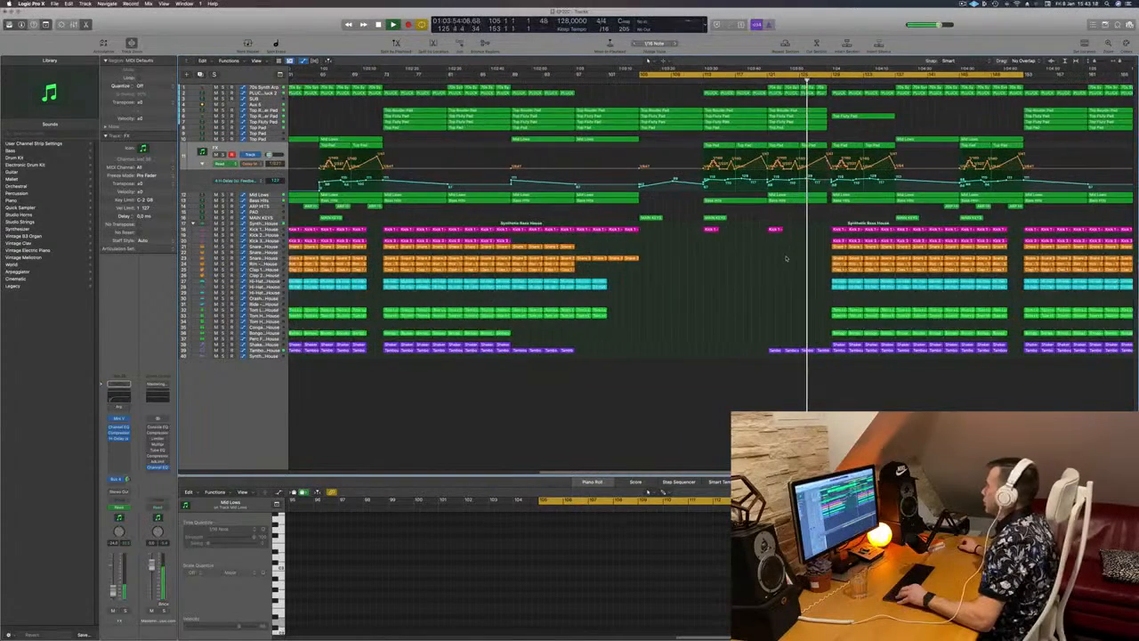
mouse_move(829, 155)
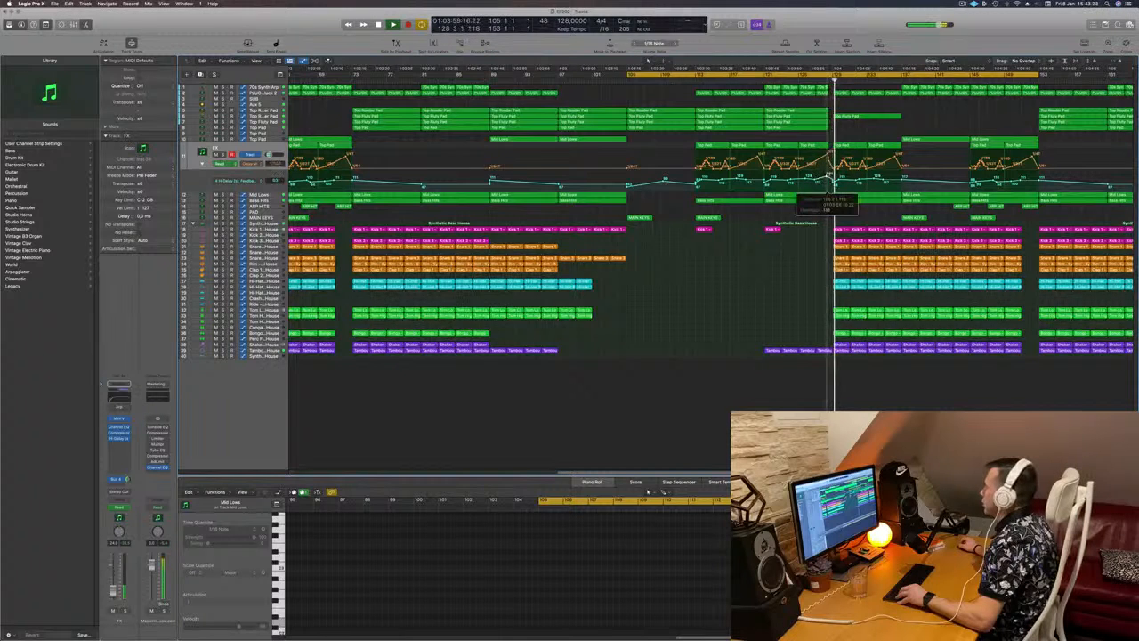
left_click(760, 81)
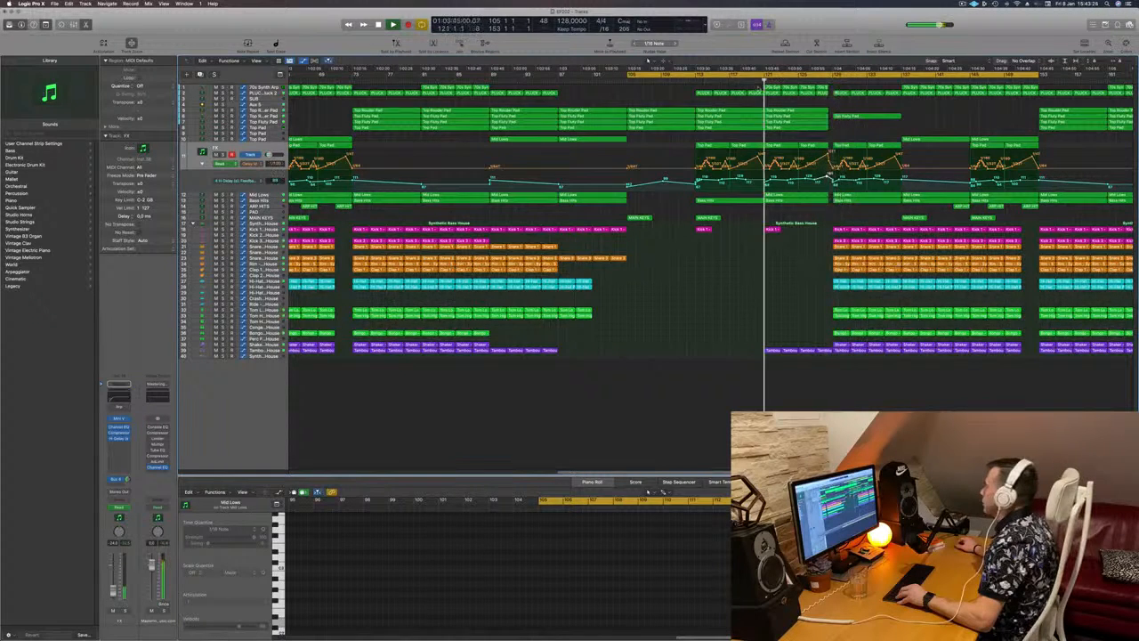
scroll(786, 140, "down", 2)
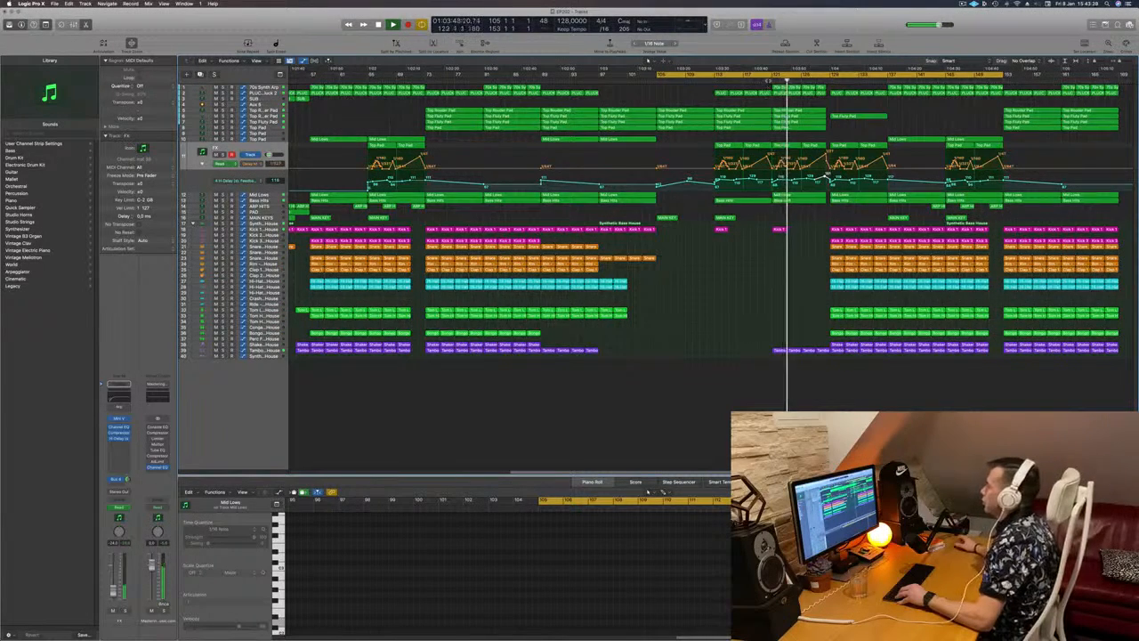
left_click(768, 81)
scroll(796, 142, "down", 4)
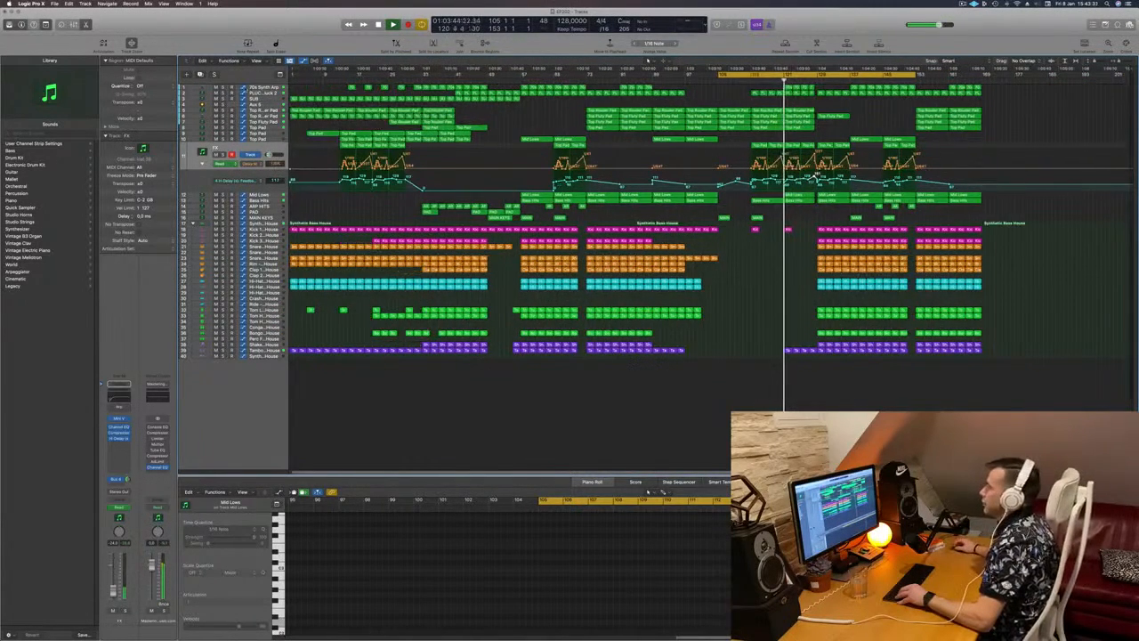
Step: Select the 70s Synth Arp track, clear the region selection and review its automation while the passage from bar 121 plays
left_click(264, 87)
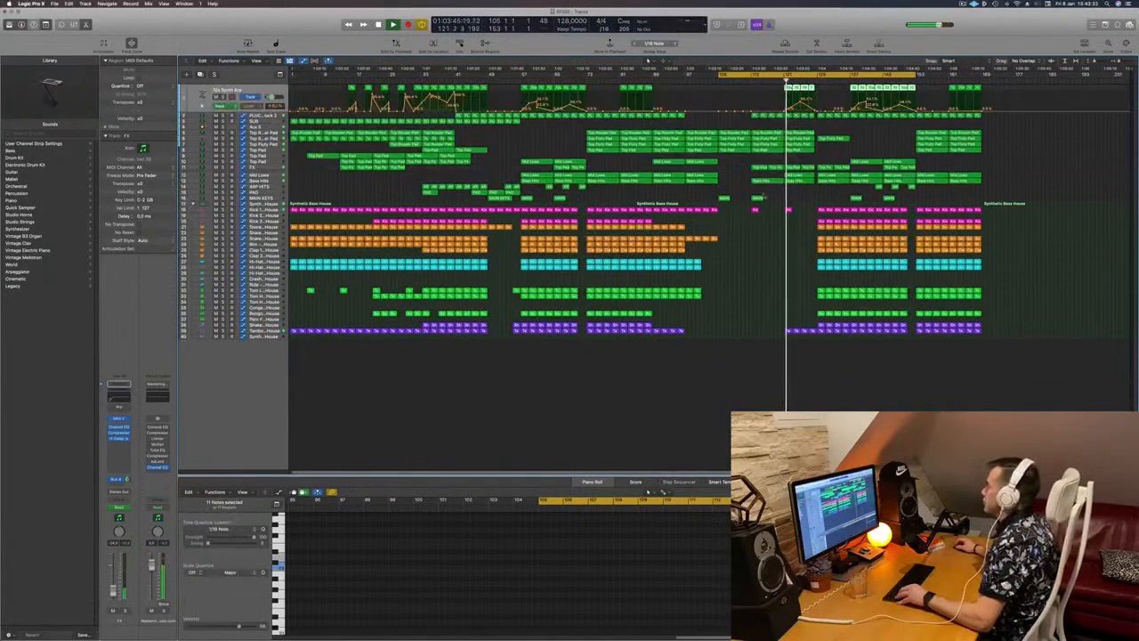
left_click(746, 278)
scroll(646, 275, "up", 6)
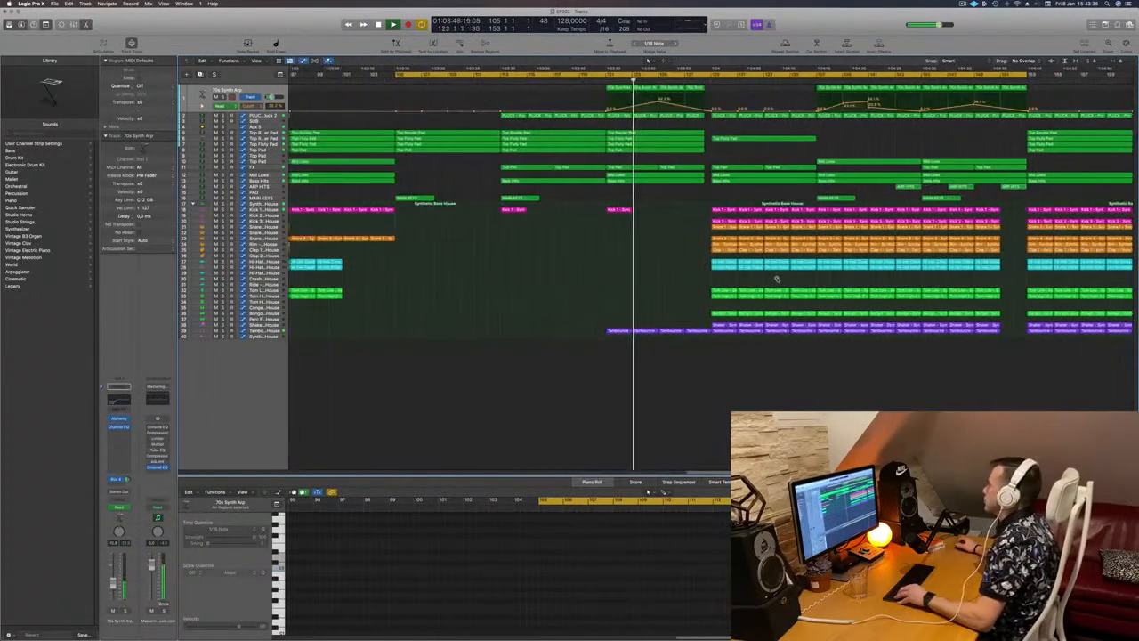
scroll(647, 274, "down", 1)
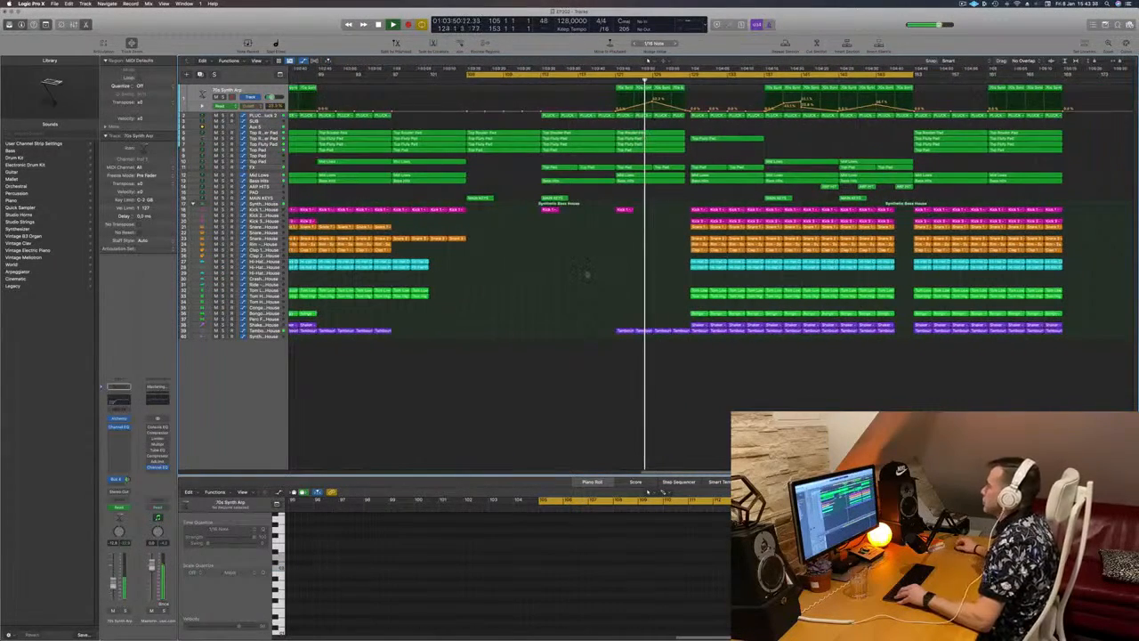
scroll(589, 275, "down", 2)
scroll(588, 274, "down", 1)
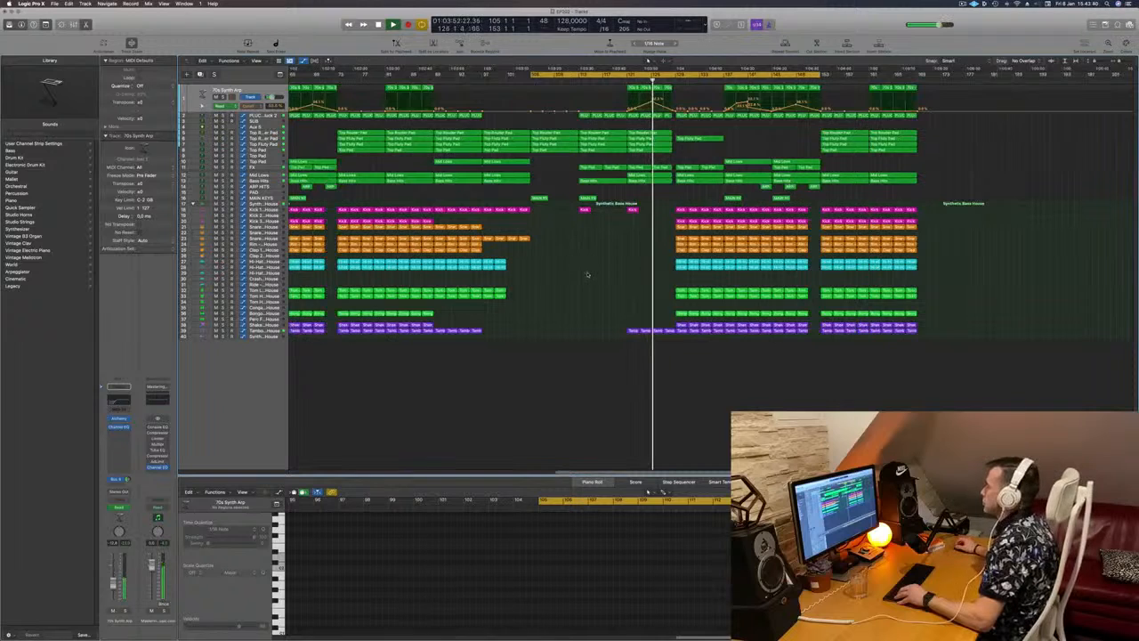
scroll(587, 274, "up", 1)
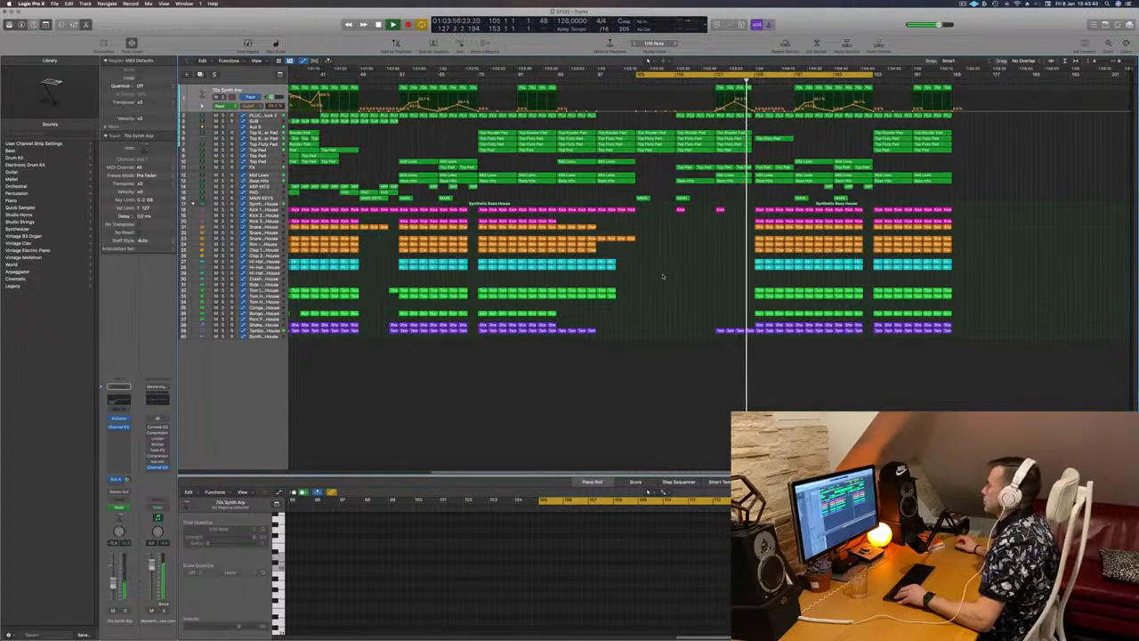
scroll(664, 277, "up", 2)
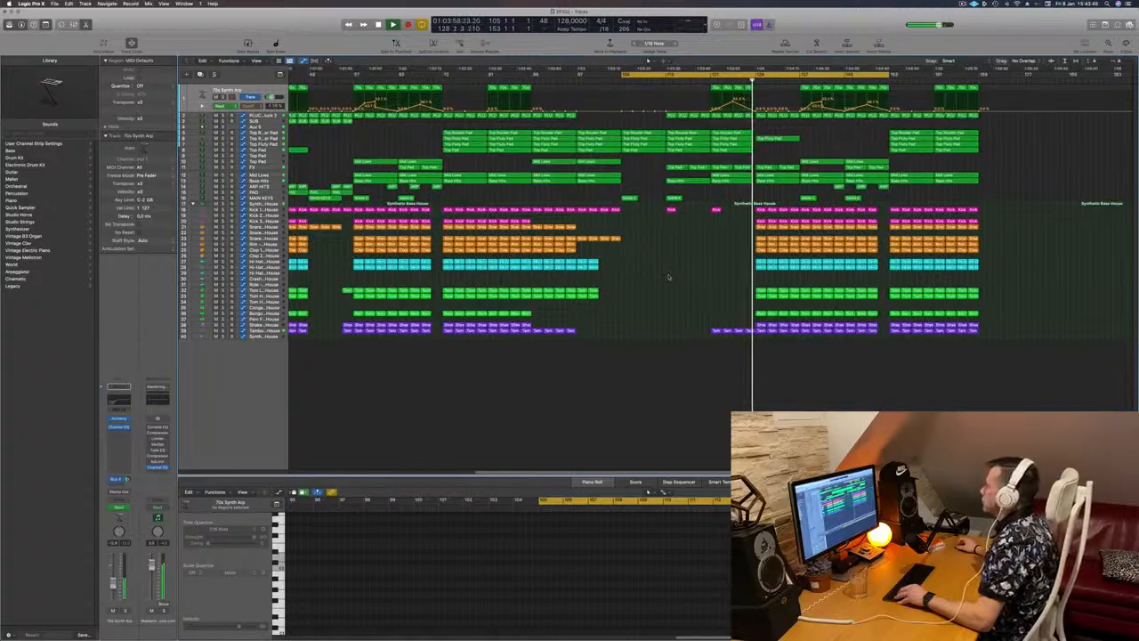
scroll(676, 276, "down", 2)
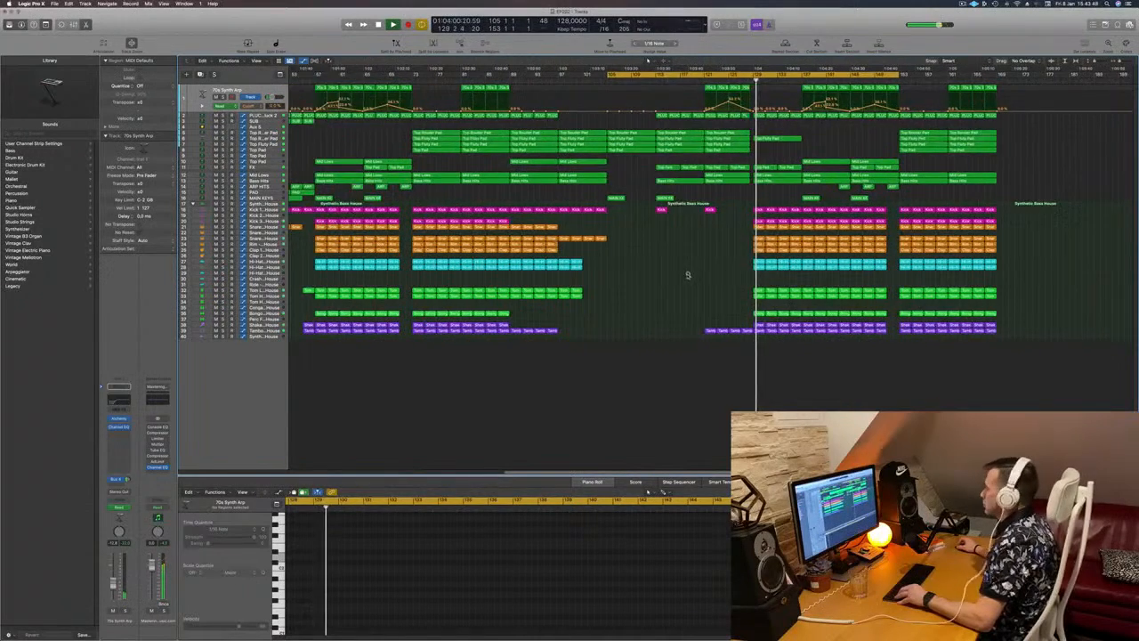
scroll(687, 276, "up", 4)
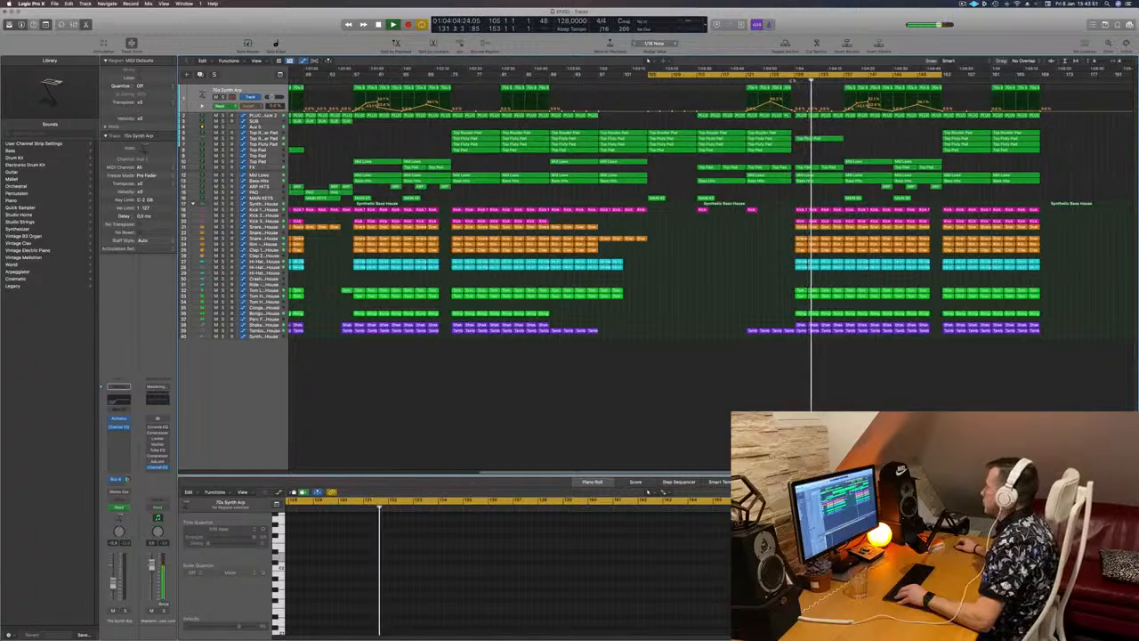
Step: Remove the first half of the Bass Hits region starting at bar 129 and replay the transition into that section
key("comma")
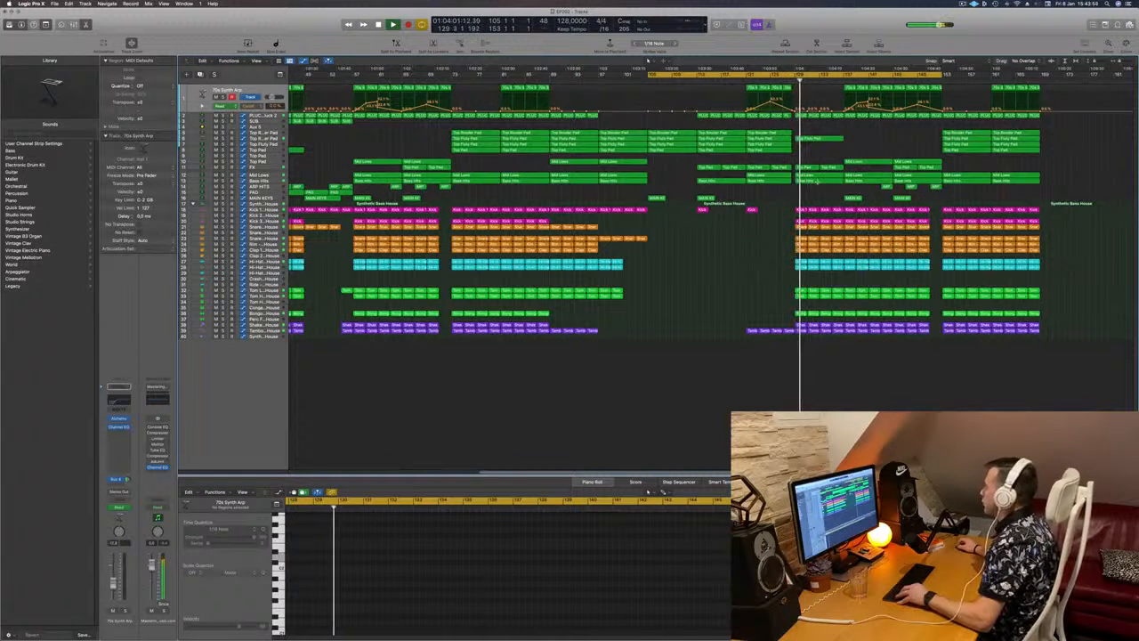
left_click(818, 182, "super")
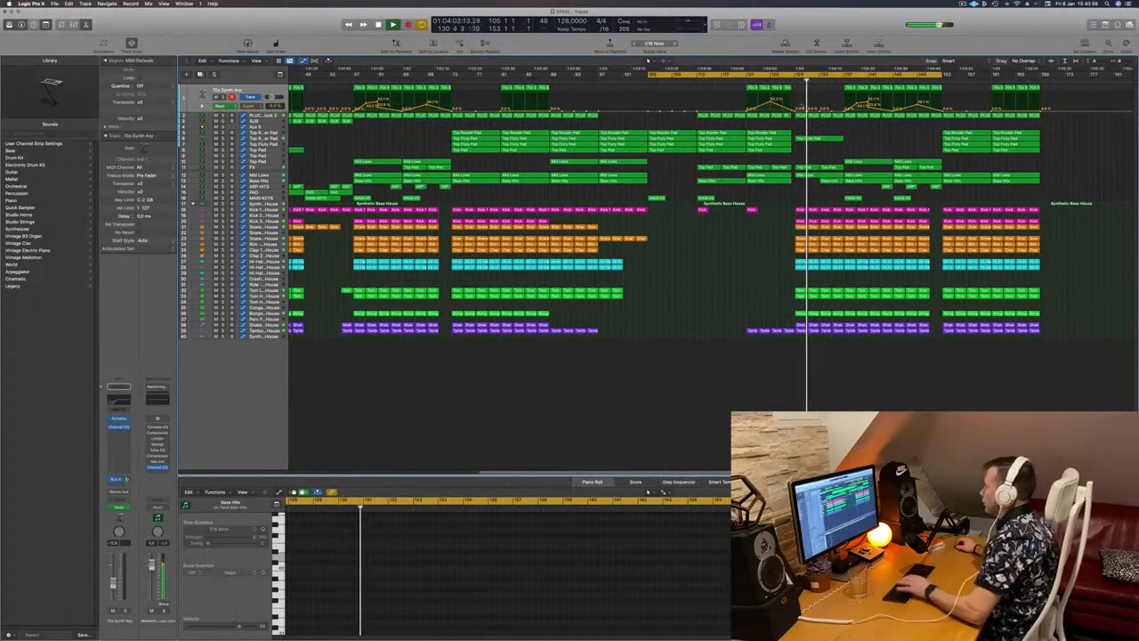
key("comma")
key("comma")
key("comma")
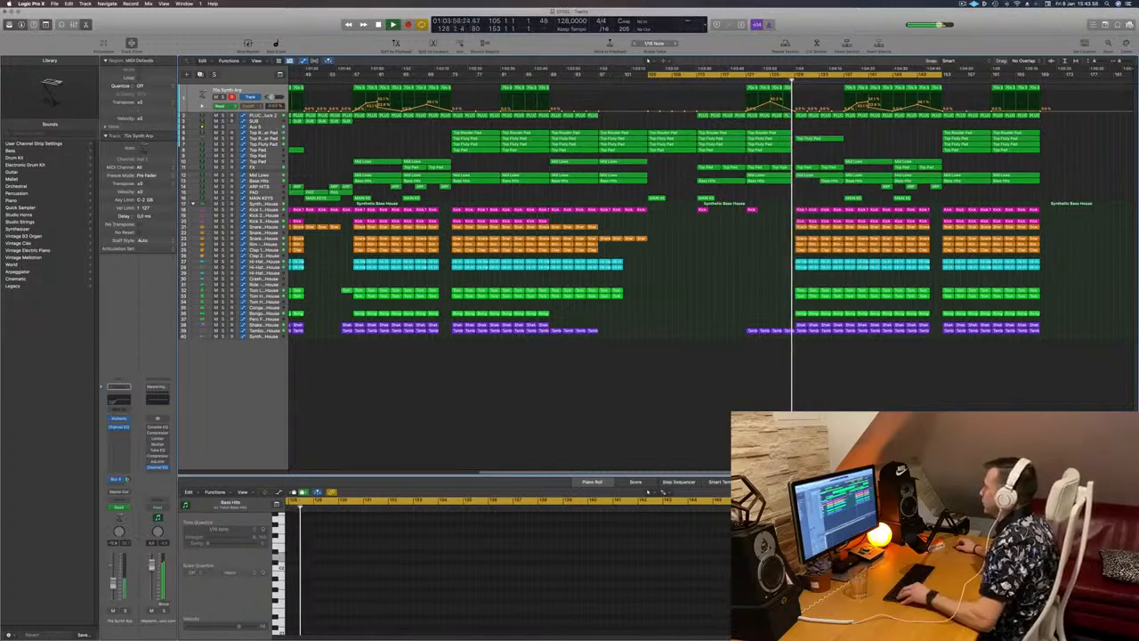
scroll(753, 255, "up", 2)
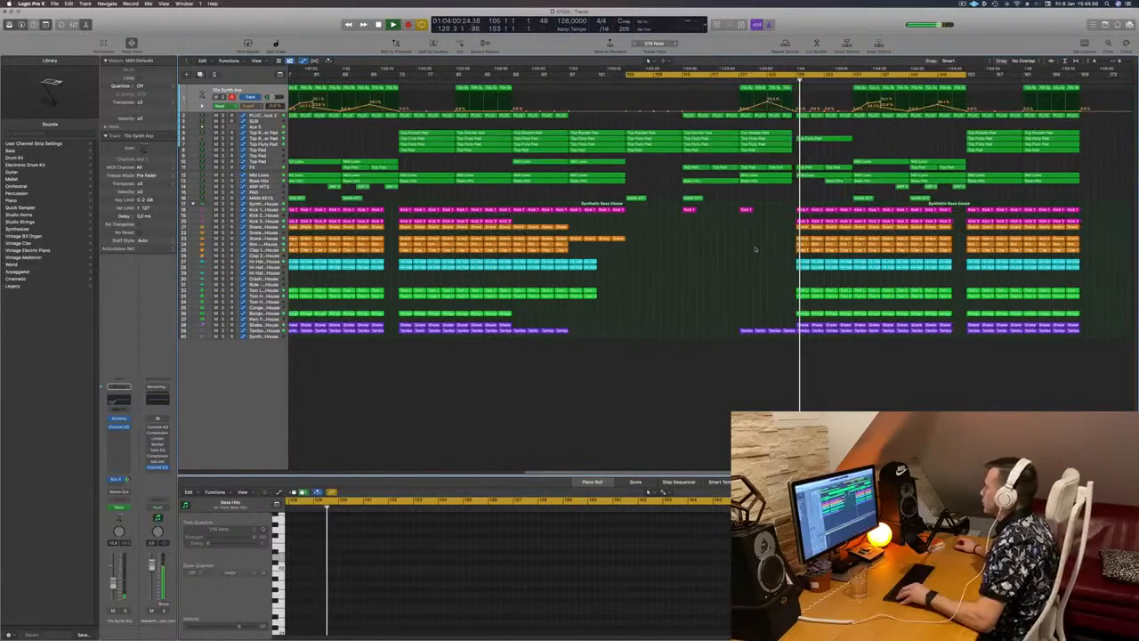
scroll(631, 195, "up", 2)
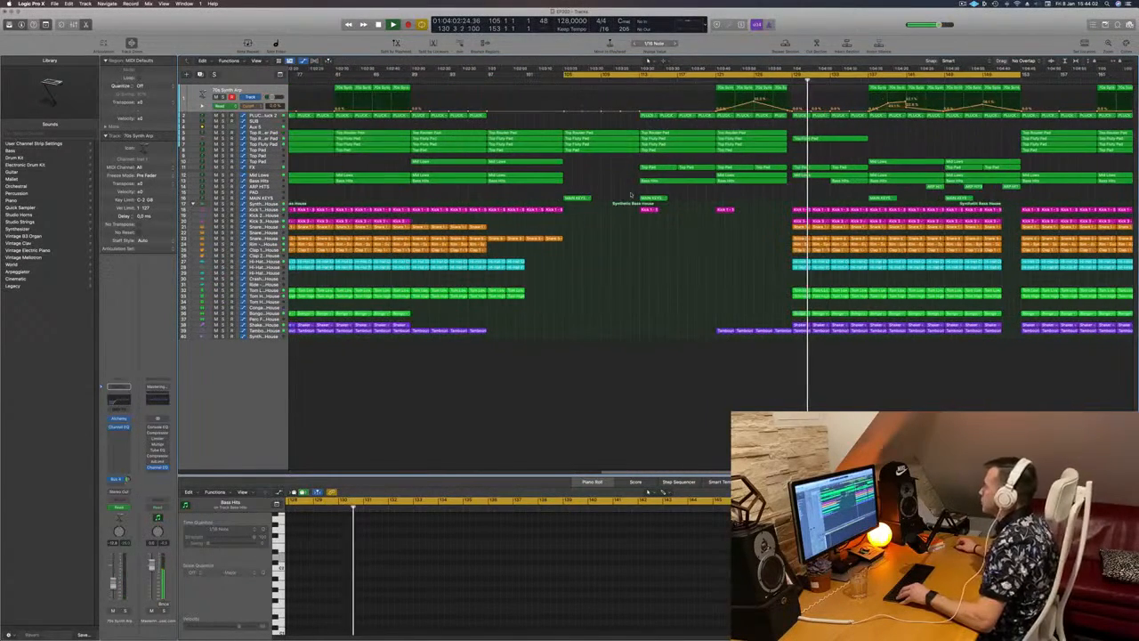
Step: Audition the Bass Hits track in solo, restore the full mix and clear the region selection
left_click(273, 181)
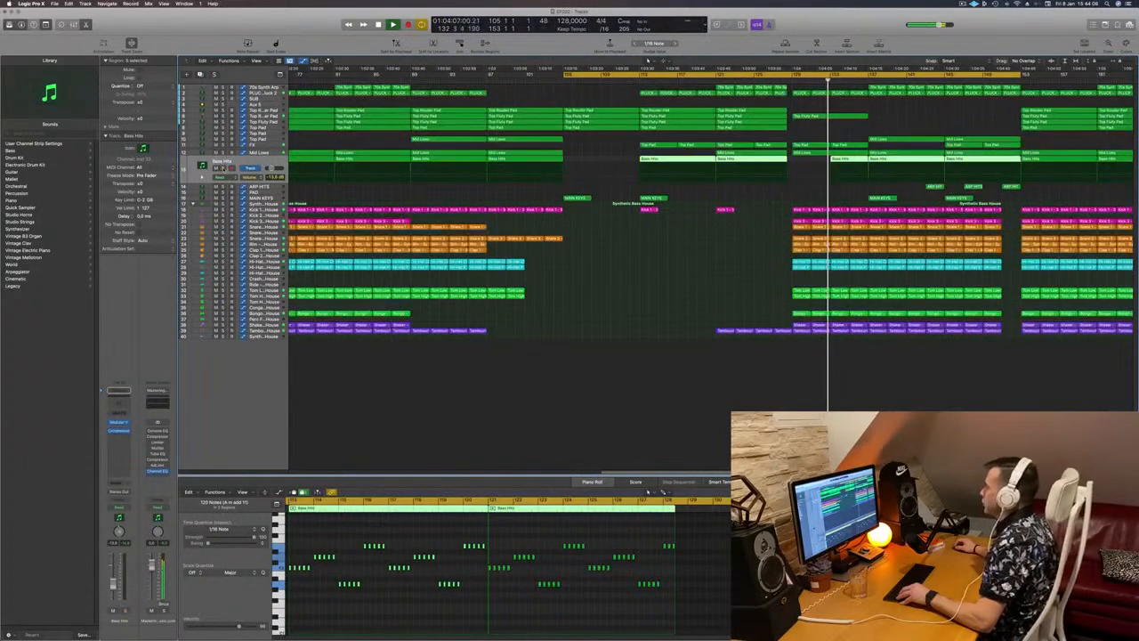
key("s")
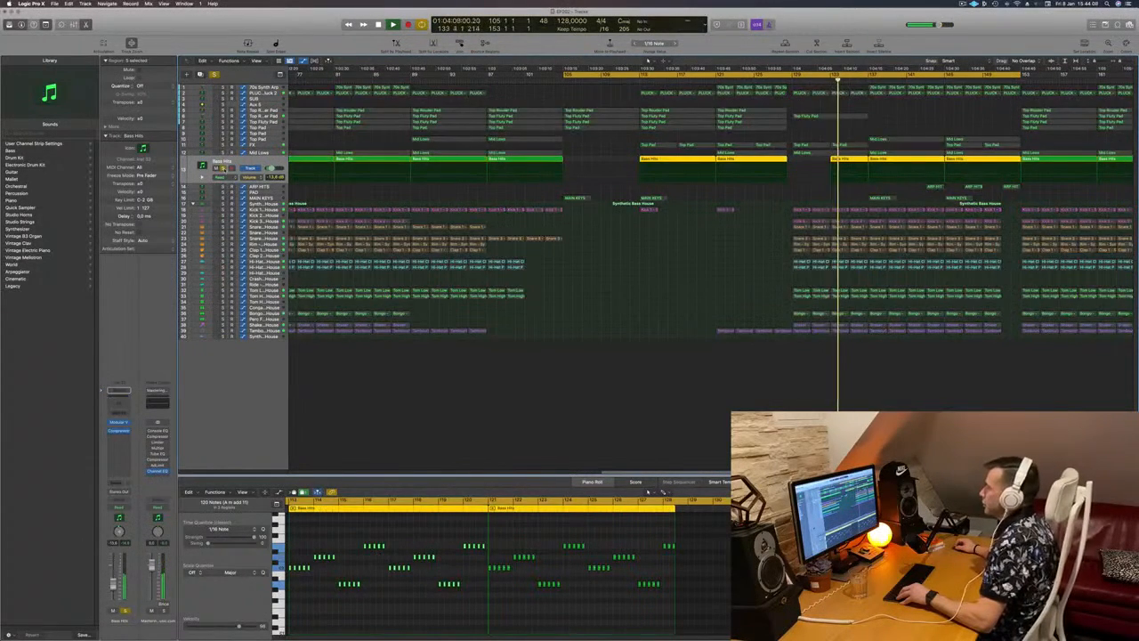
key("s")
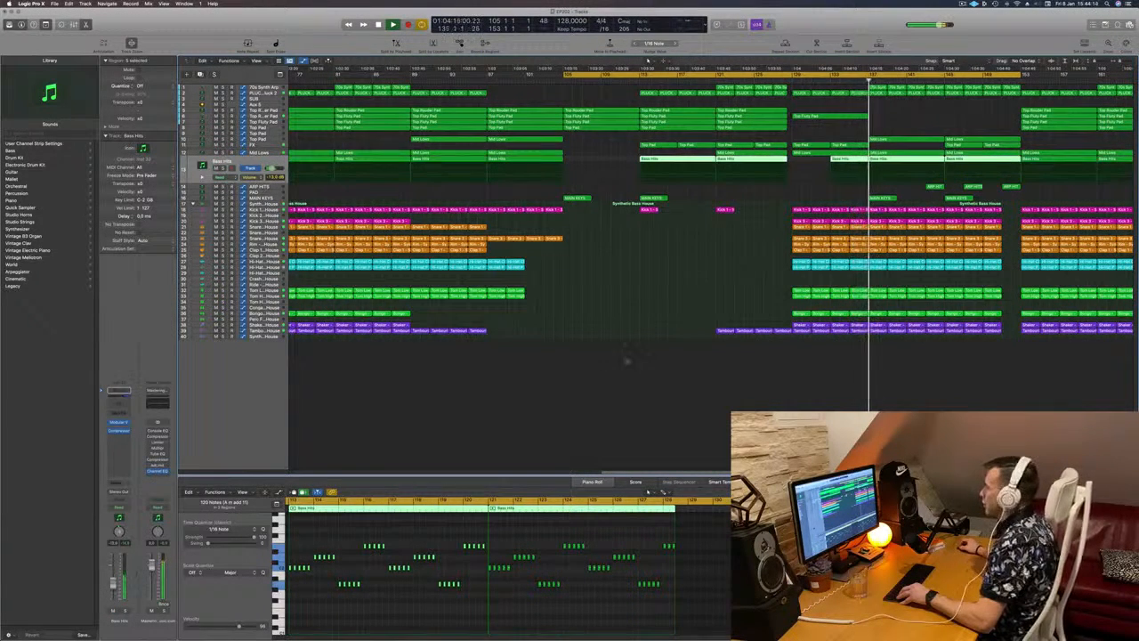
scroll(626, 360, "down", 5)
left_click(722, 405)
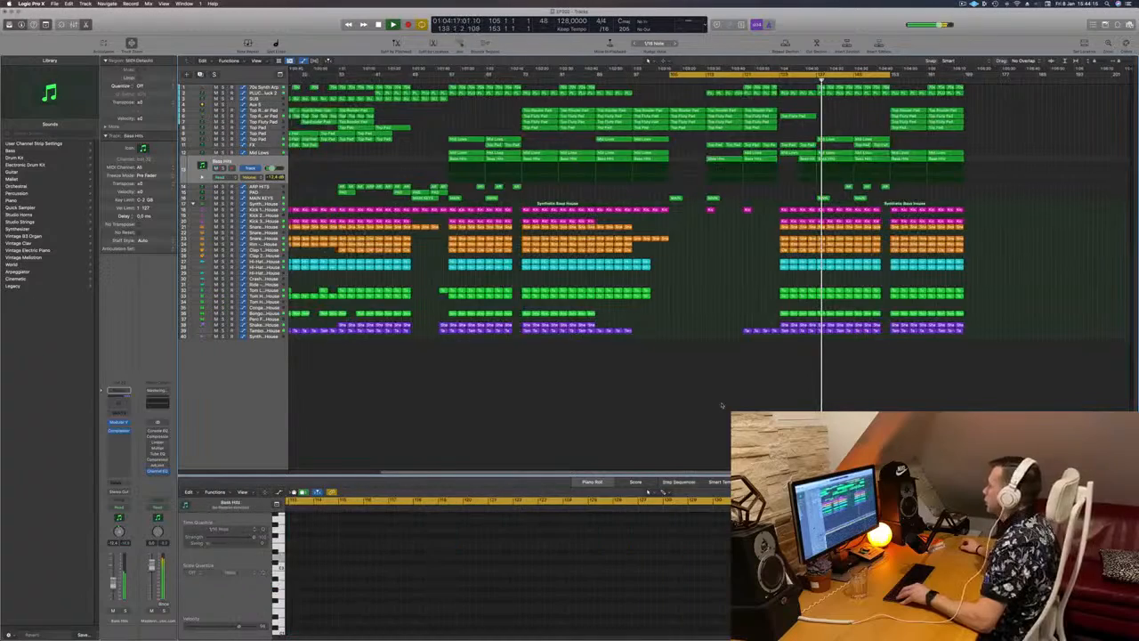
Step: Audition the Snare 3 track in solo during playback and switch its solo off again
scroll(722, 405, "up", 2)
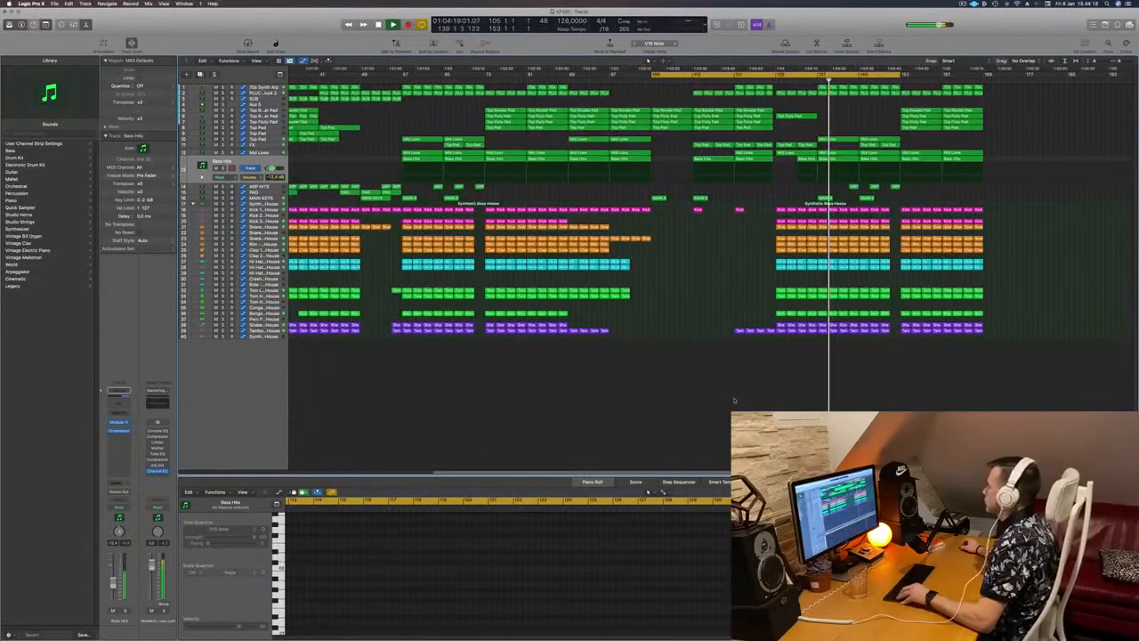
scroll(735, 401, "up", 2)
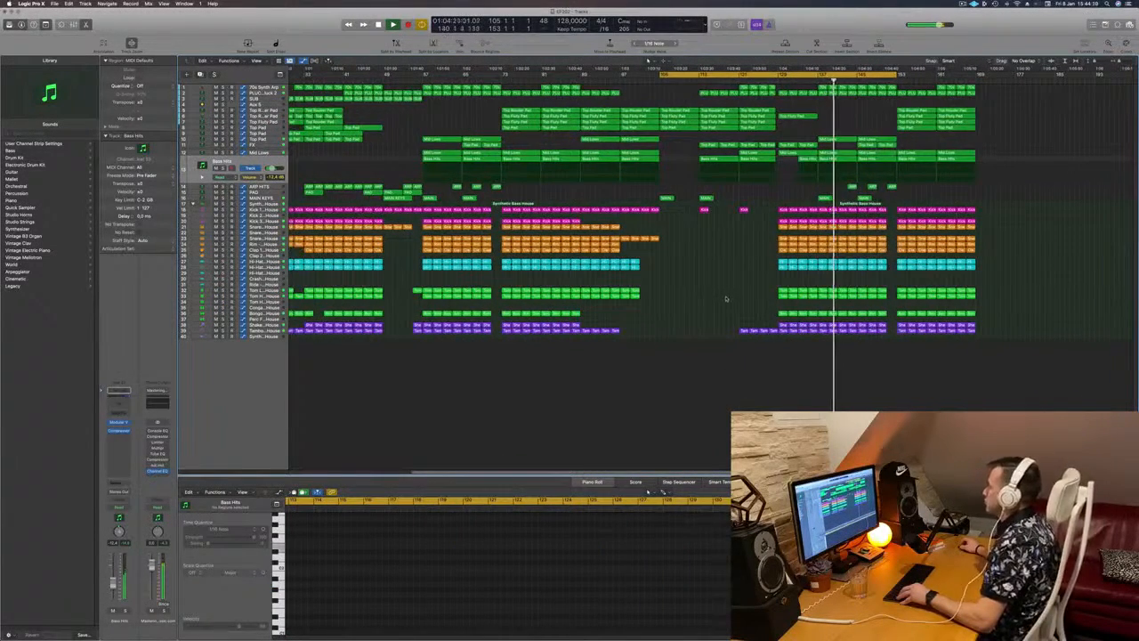
scroll(726, 299, "up", 2)
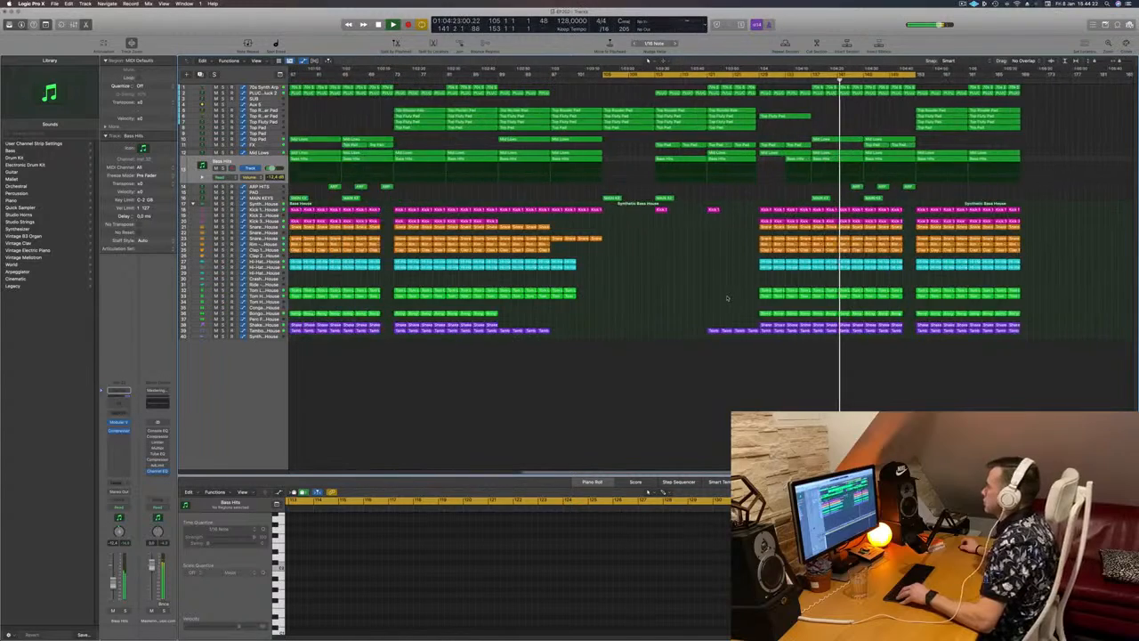
scroll(727, 298, "down", 3)
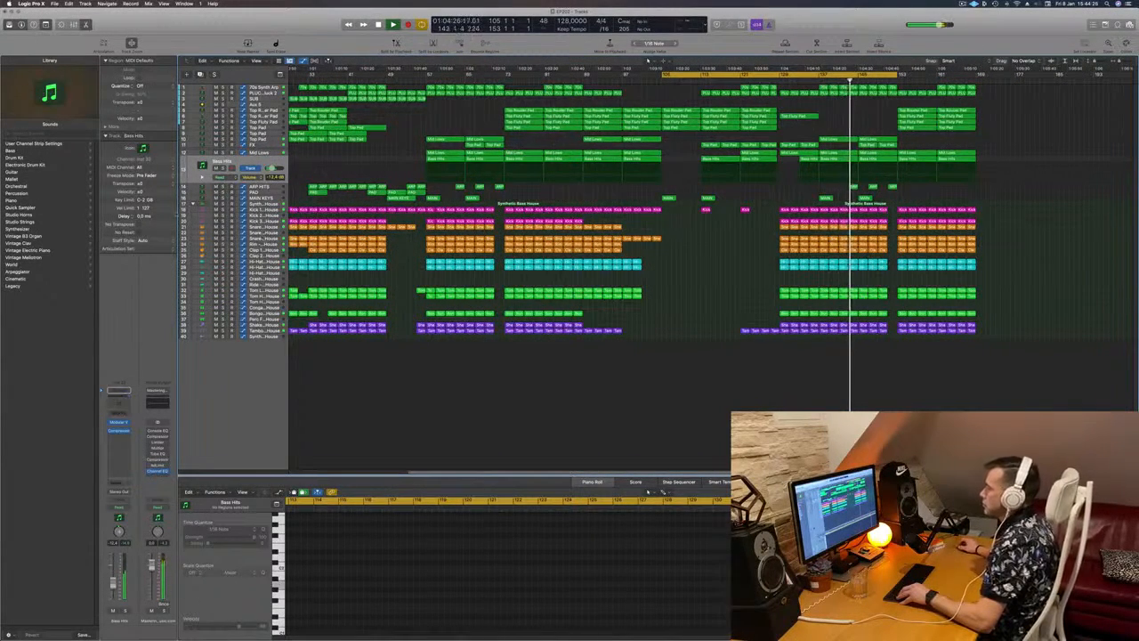
left_click(264, 238)
left_click(125, 611)
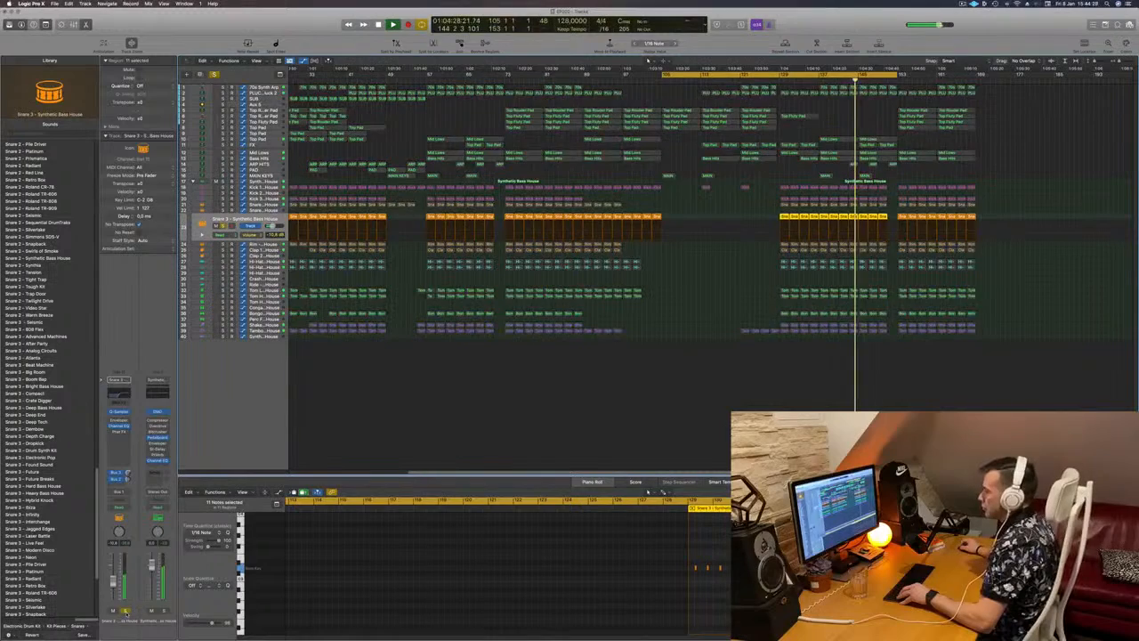
left_click(126, 611)
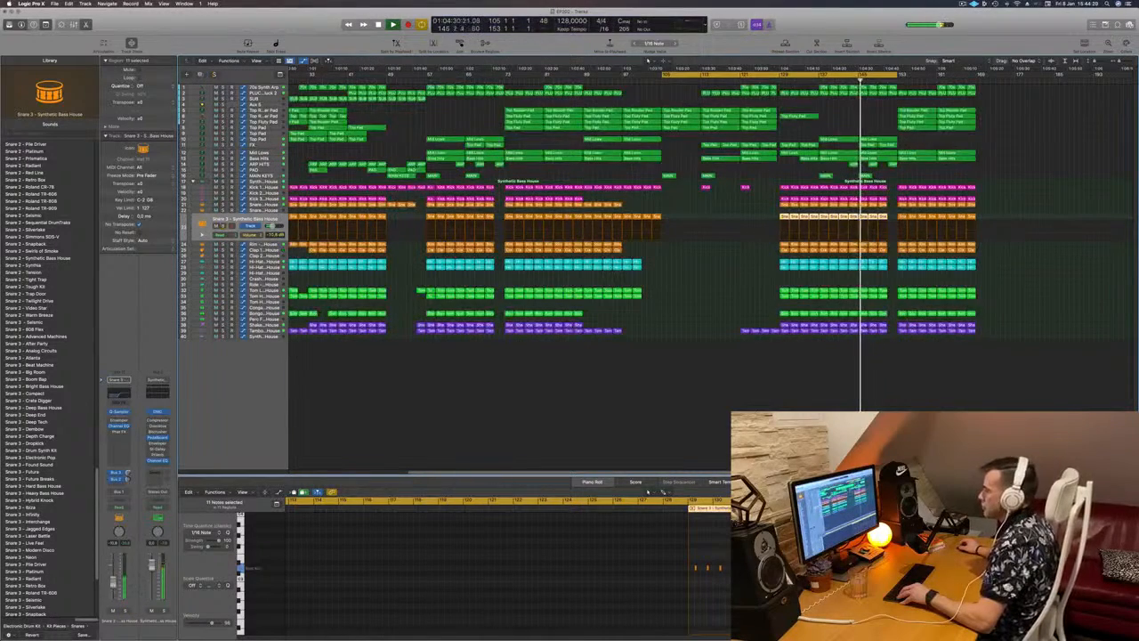
Step: Audition the Shaker track in solo, restore the full mix and select the Tambourine track without any regions
left_click(264, 324)
left_click(126, 611)
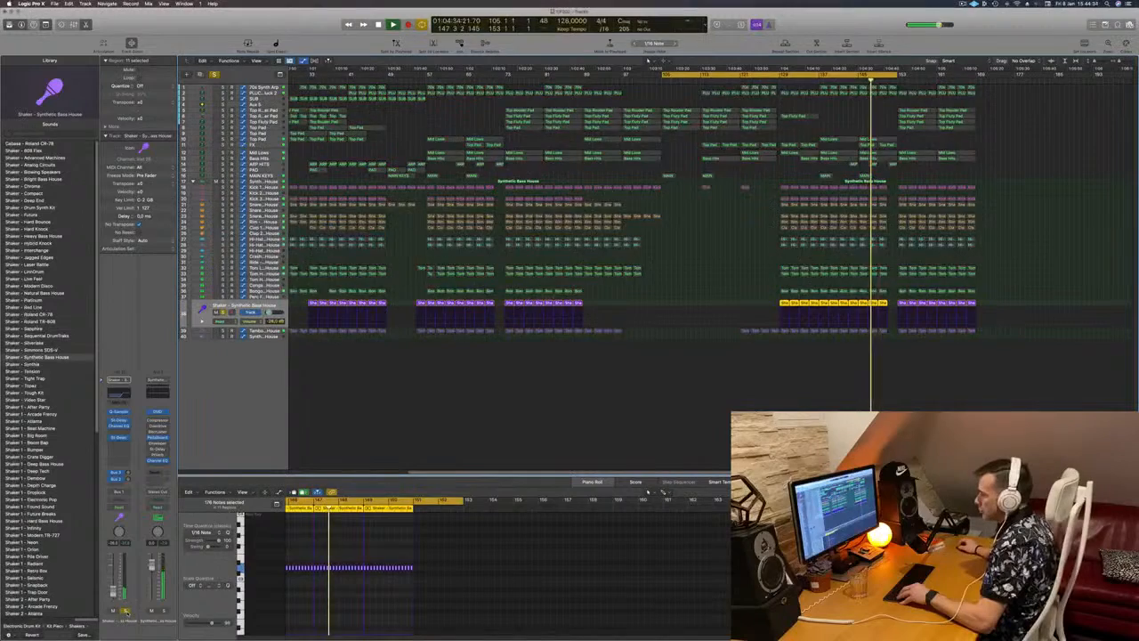
left_click(126, 612)
left_click(264, 326)
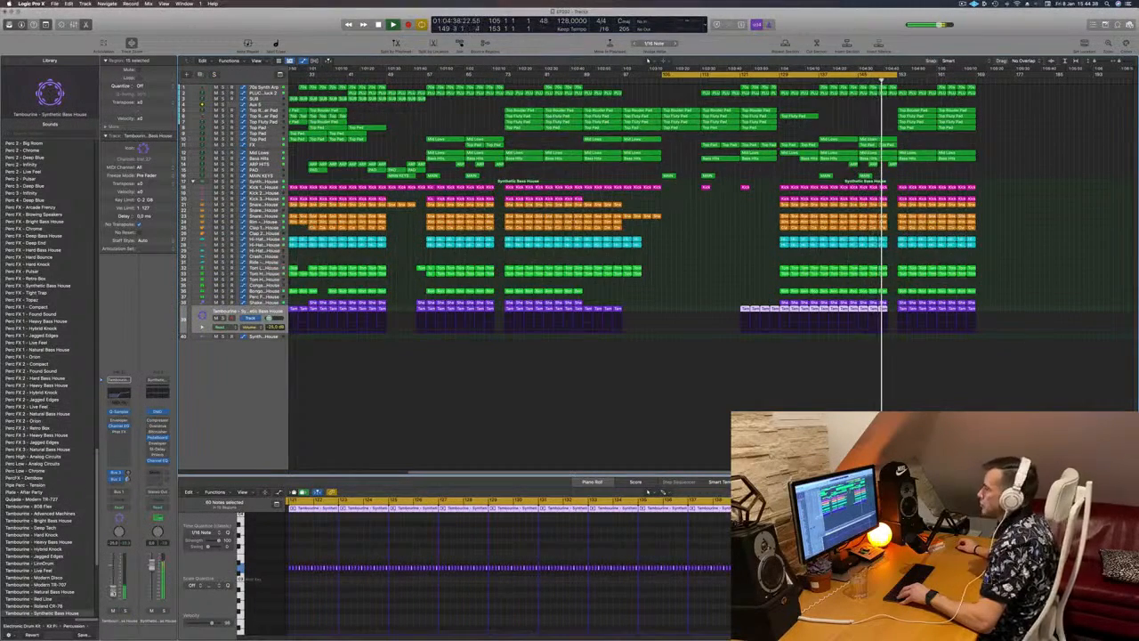
scroll(686, 442, "down", 1)
left_click(696, 437)
Step: Extend the end of the cycle range to bar 169 and review the final section during playback
scroll(936, 406, "up", 5)
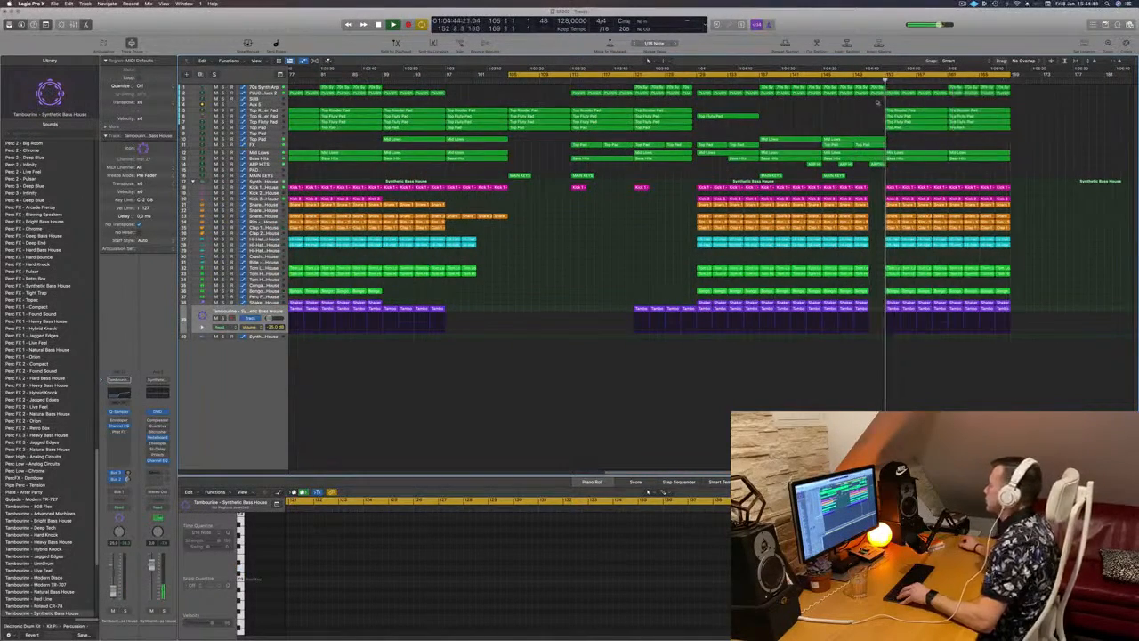
scroll(876, 102, "down", 3)
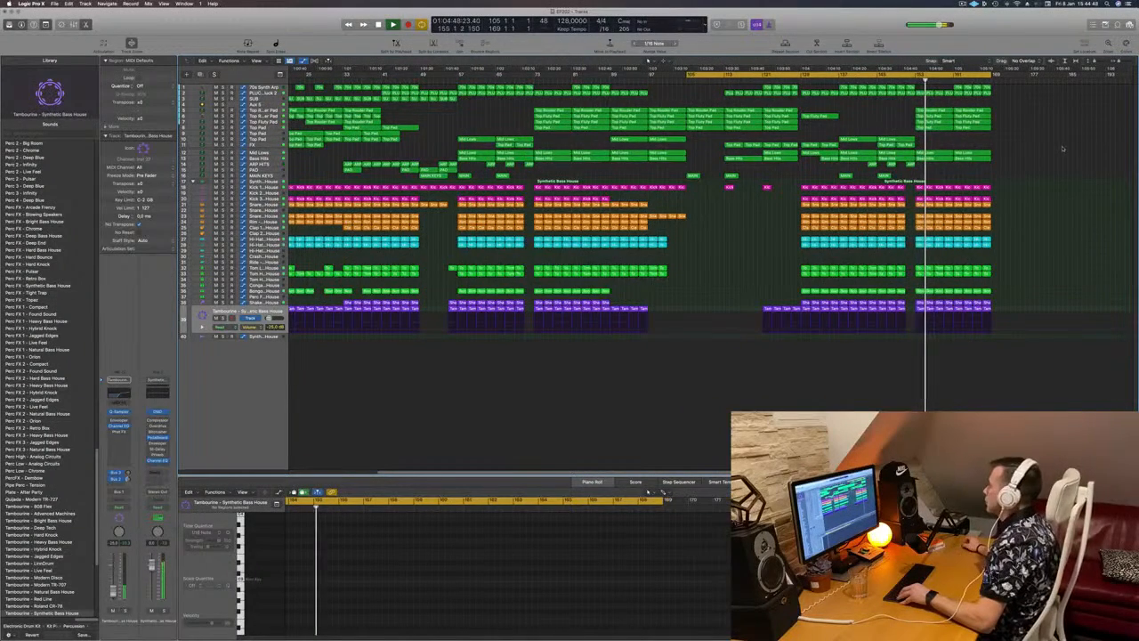
scroll(1062, 149, "left", 2)
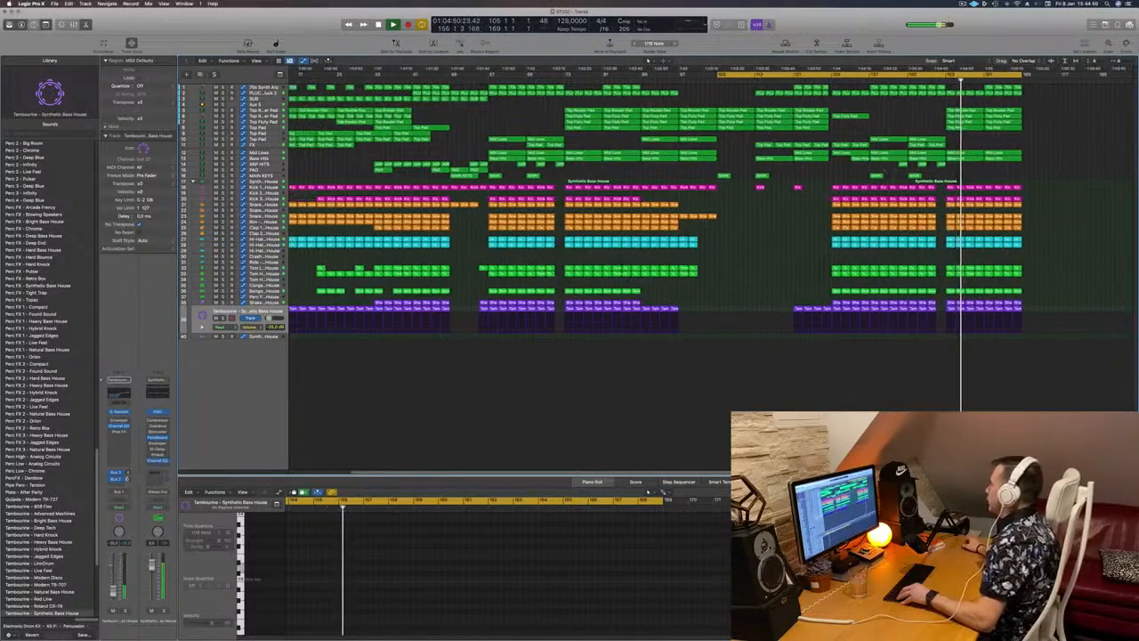
scroll(654, 205, "up", 2)
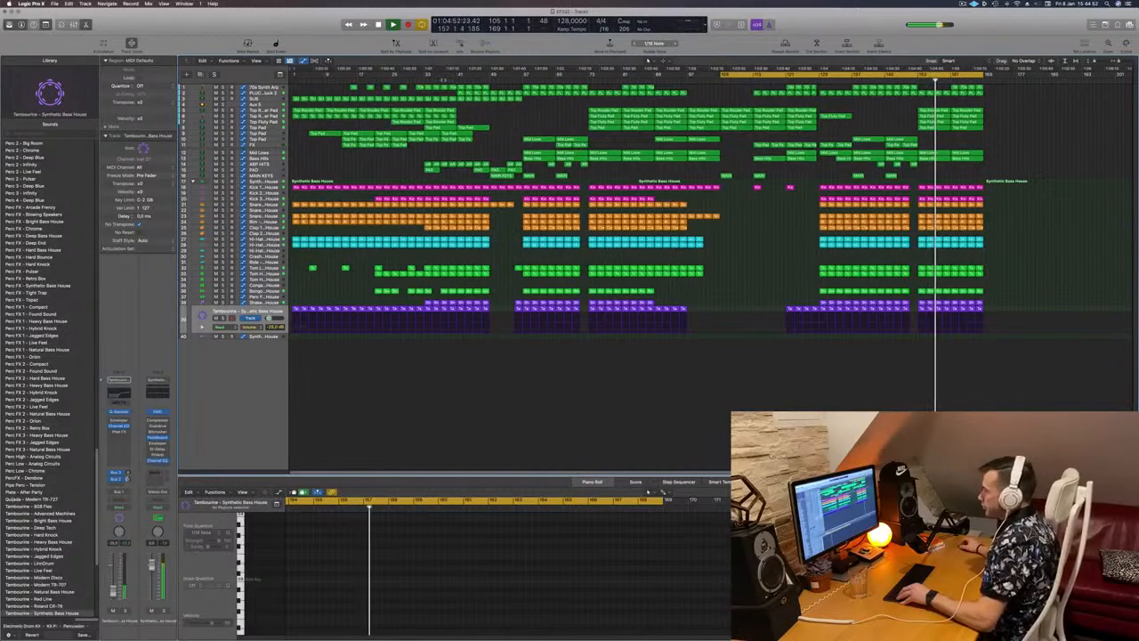
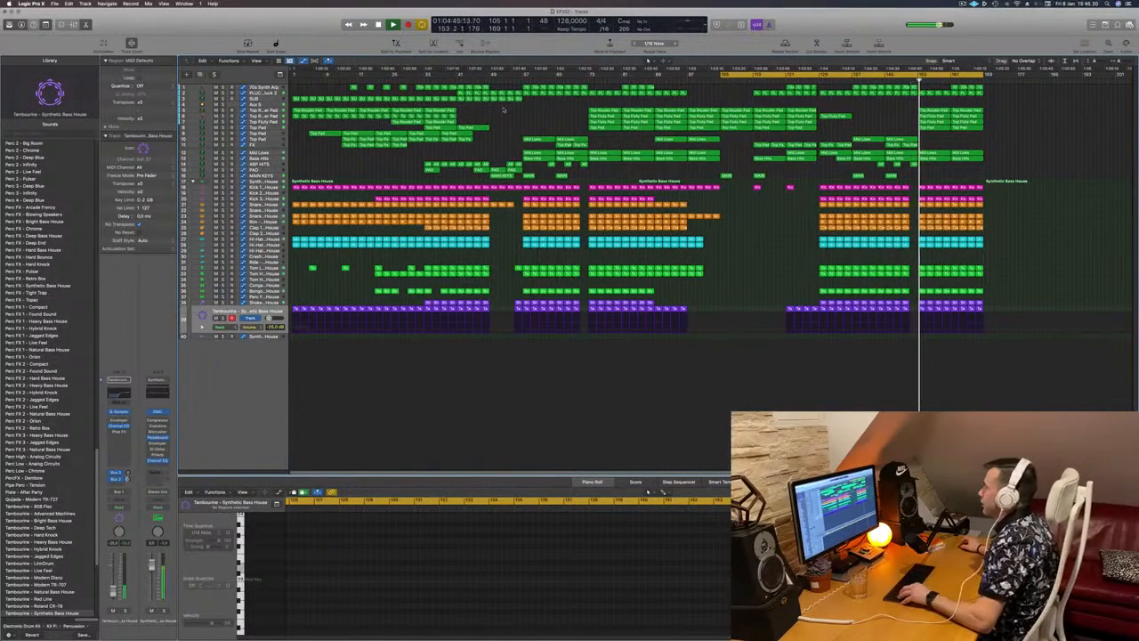
Step: Play the arrangement from around bars 41, 33 and 30 to review the section leading up to the first break
left_click(452, 81)
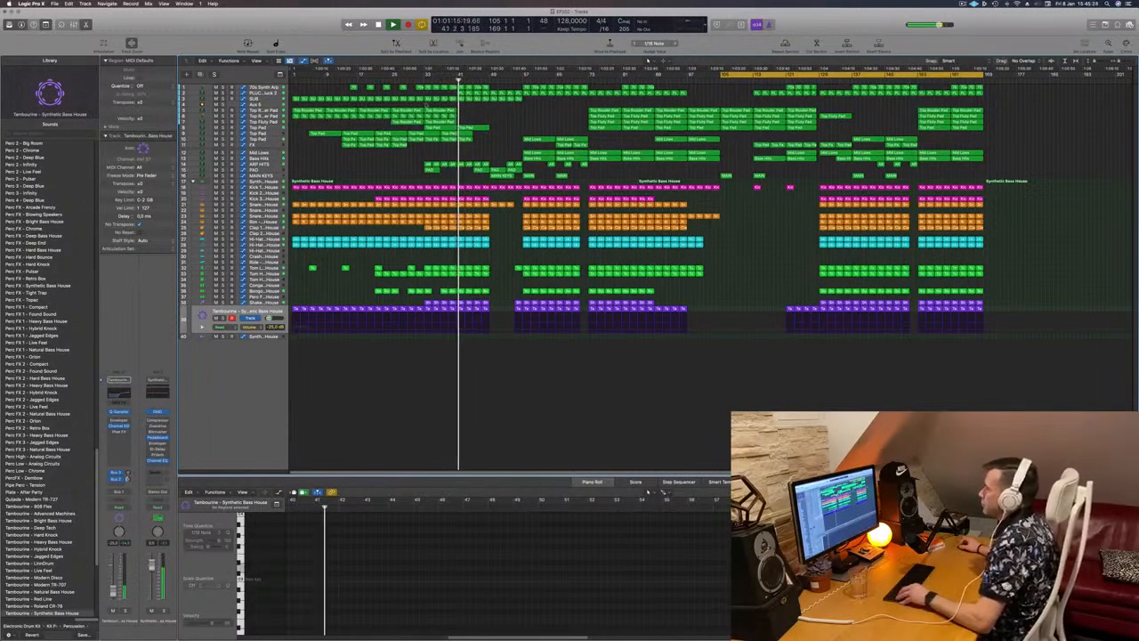
left_click(424, 80)
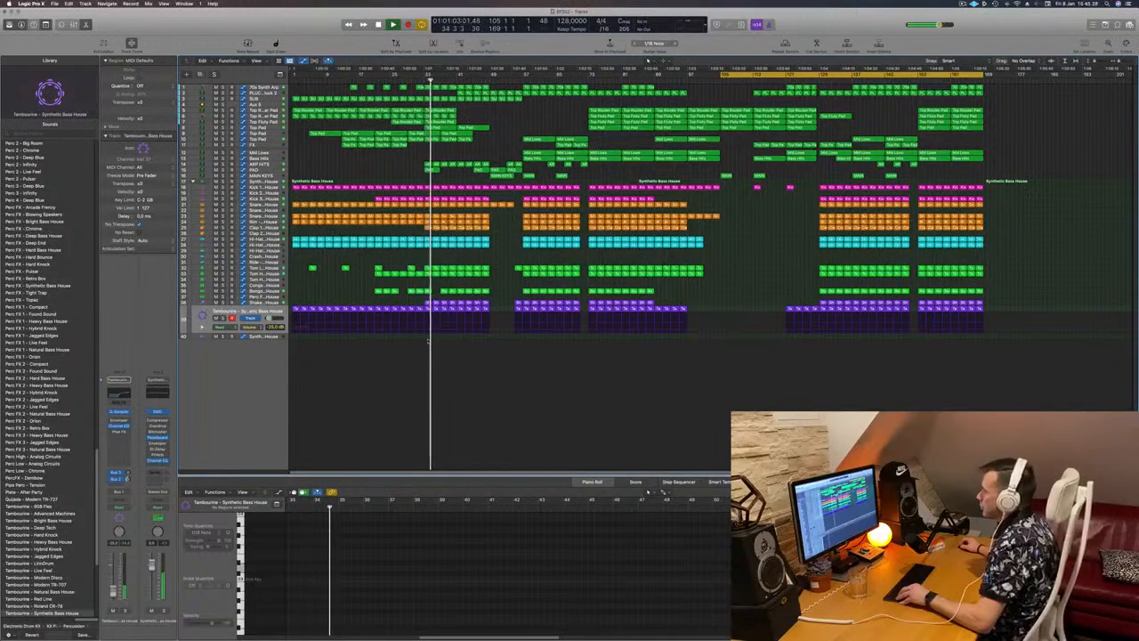
left_click(406, 79)
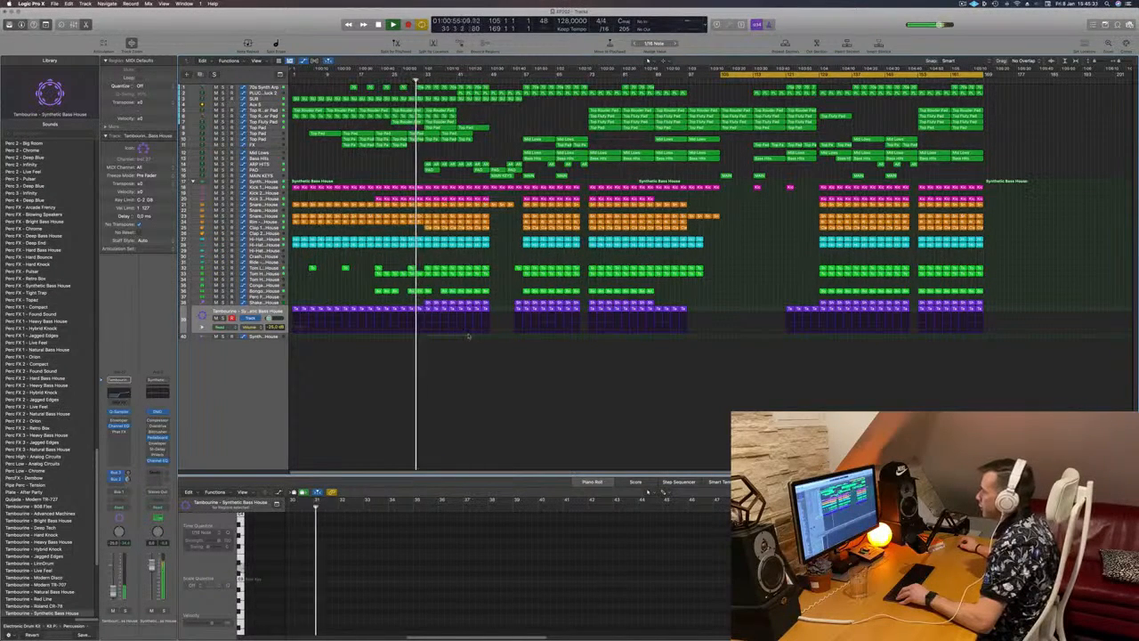
Step: Copy the regions between bars 33 and 49 on all tracks to bar 169, and extend the cycle range past them
left_click_drag(426, 337, 485, 80)
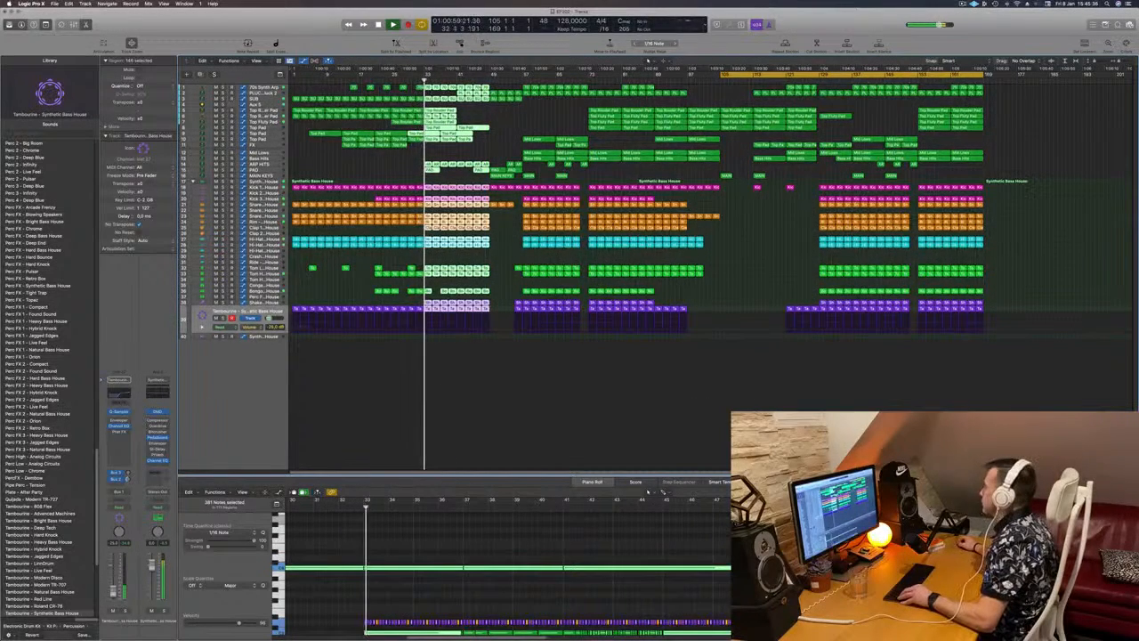
left_click_drag(428, 90, 990, 89)
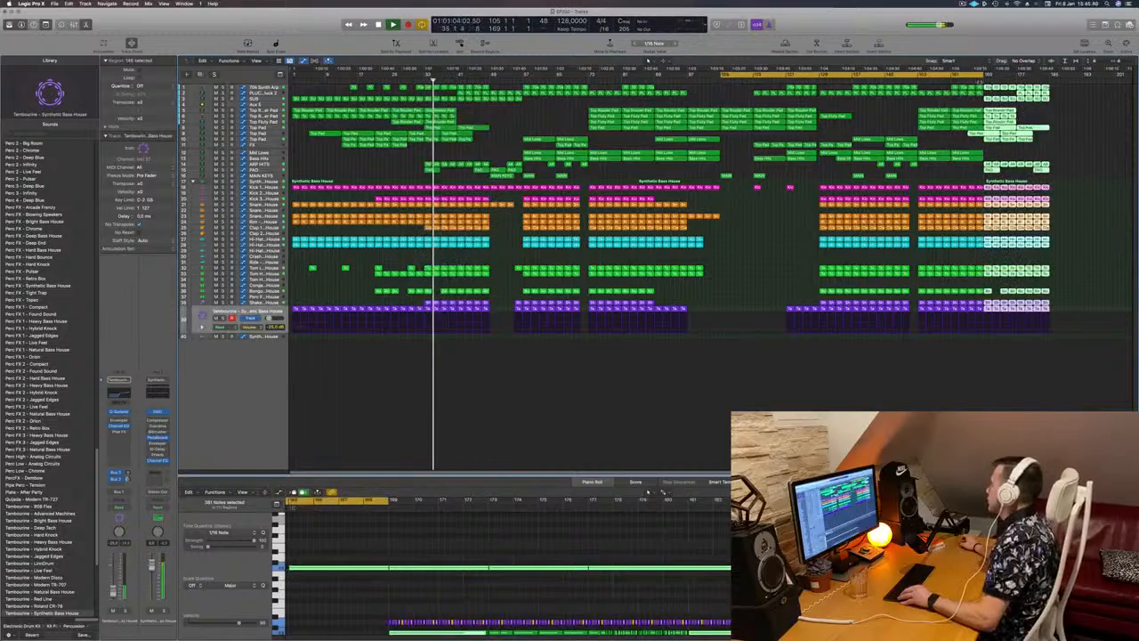
left_click(984, 73)
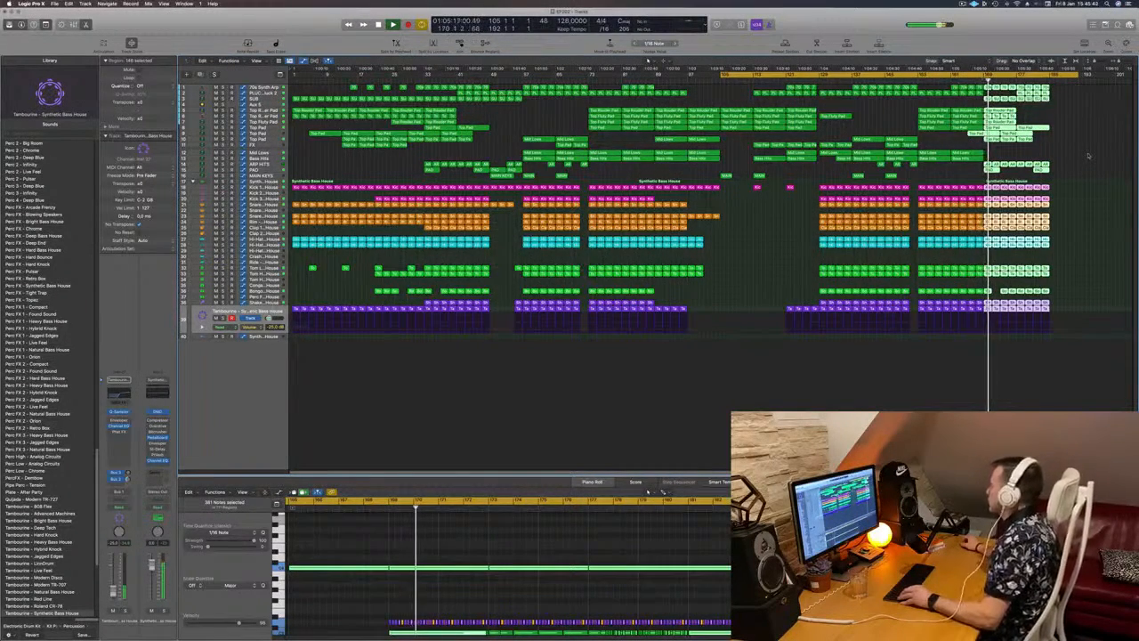
key("super+Right")
key("super+Left")
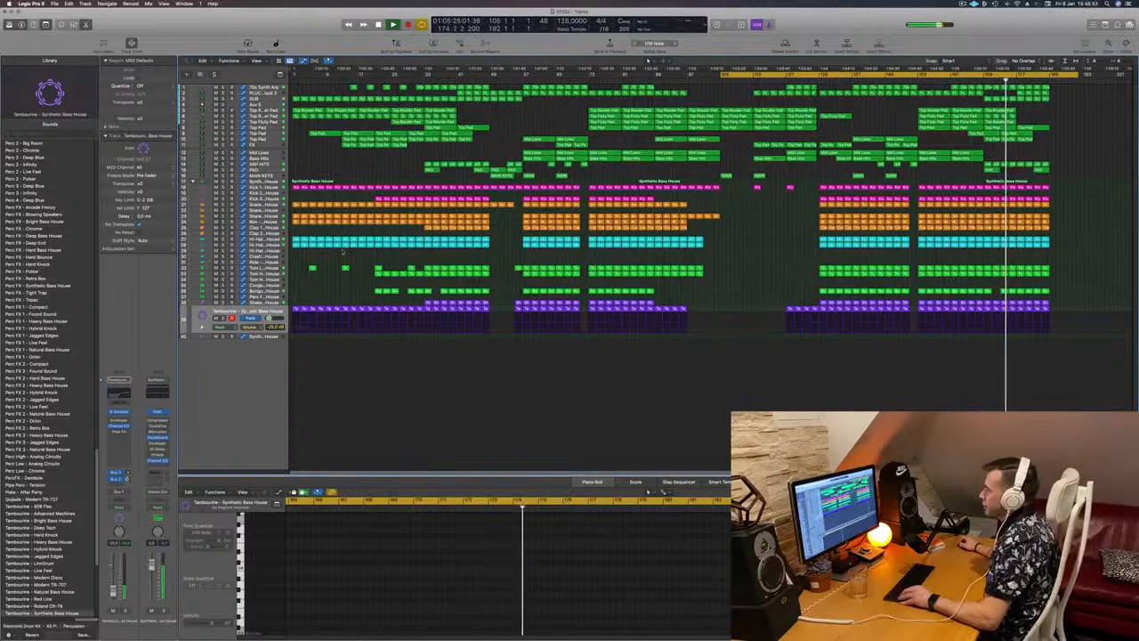
Step: Copy the regions between bars 17 and 33 on all tracks to bar 185
left_click_drag(355, 341, 391, 82)
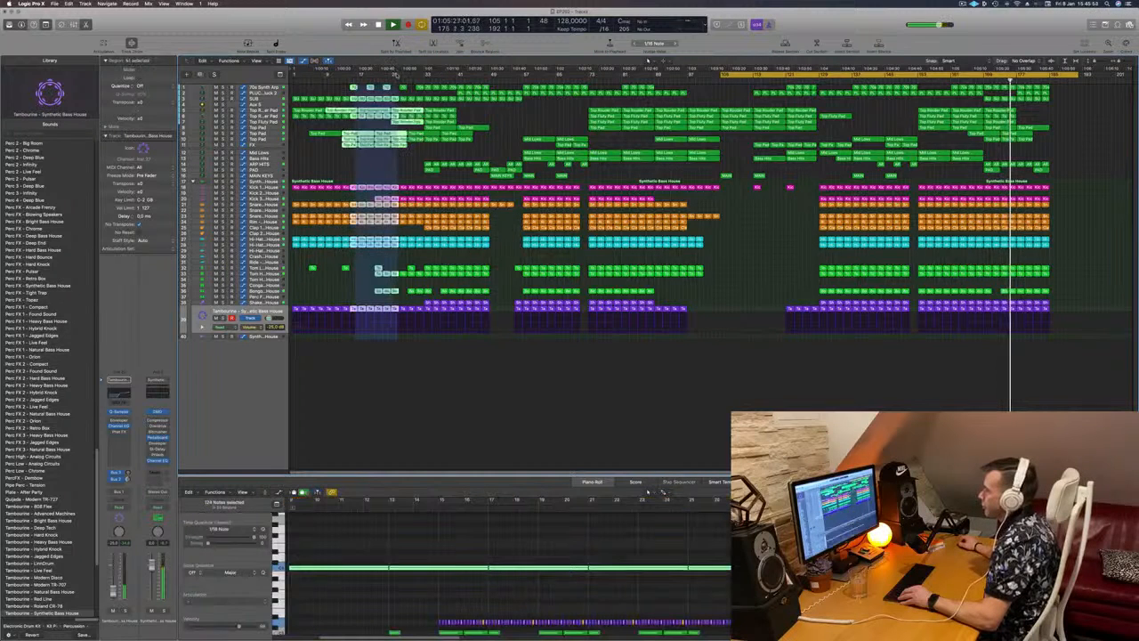
left_click(356, 340)
left_click_drag(356, 340, 384, 96)
left_click(359, 341)
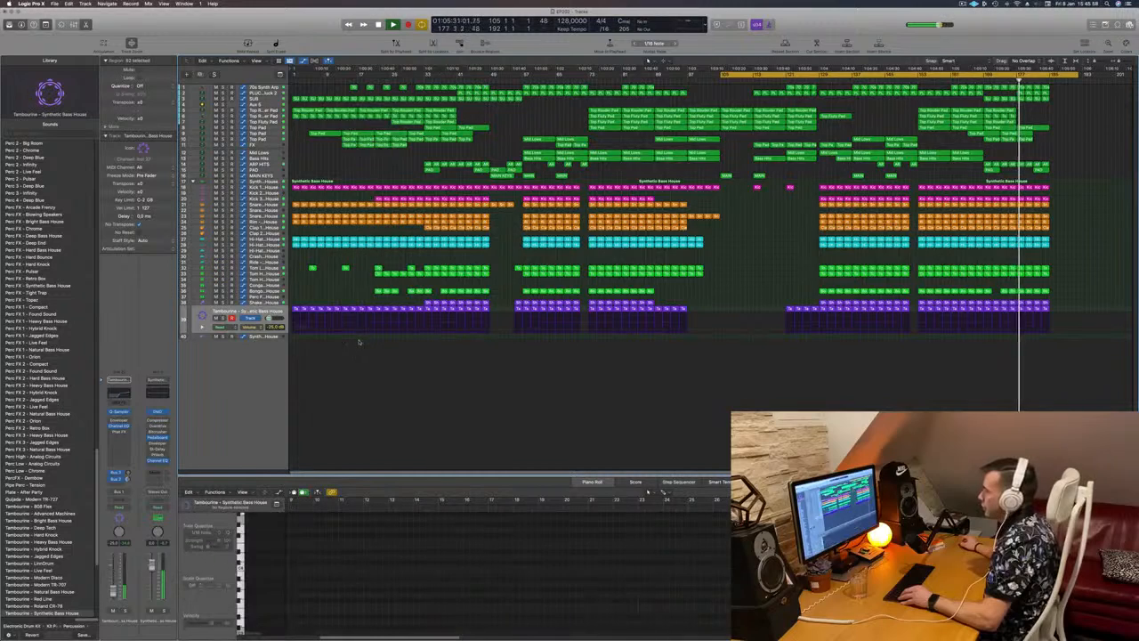
left_click_drag(363, 341, 1068, 93)
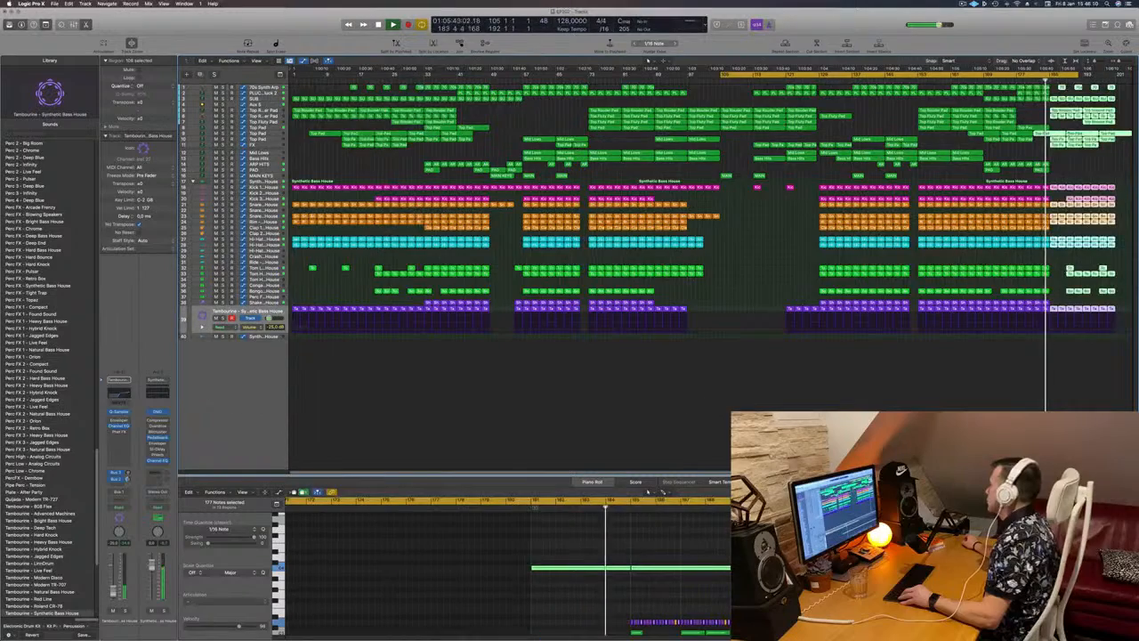
Step: Set the cycle range to bars 185 to 201 and duplicate that section's regions at bar 201
scroll(1068, 93, "up", 3)
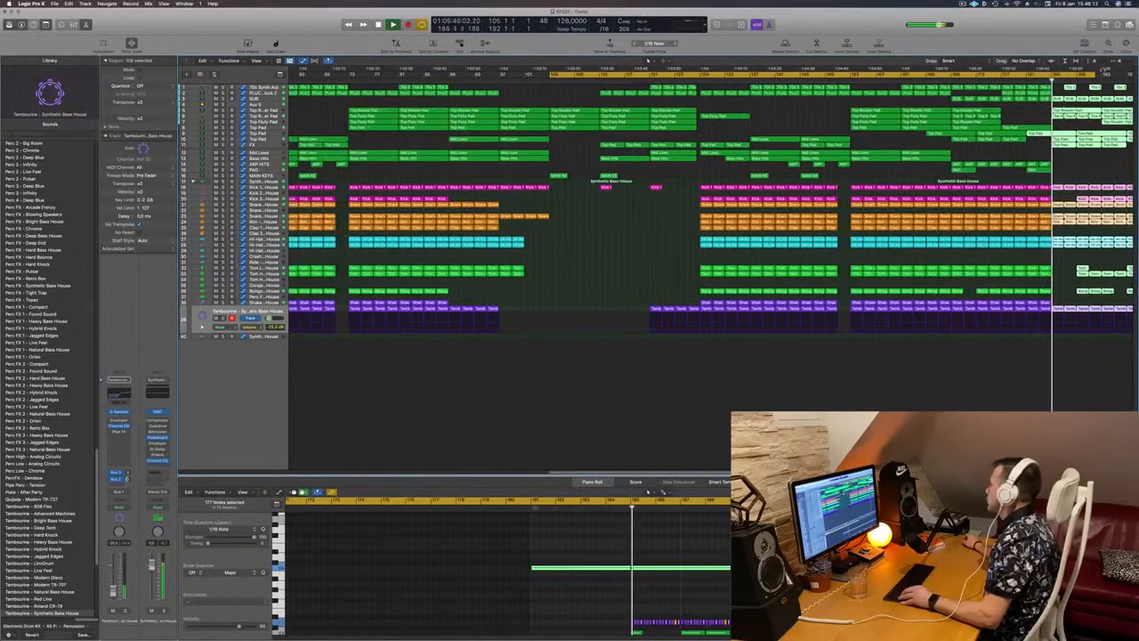
scroll(1068, 92, "down", 3)
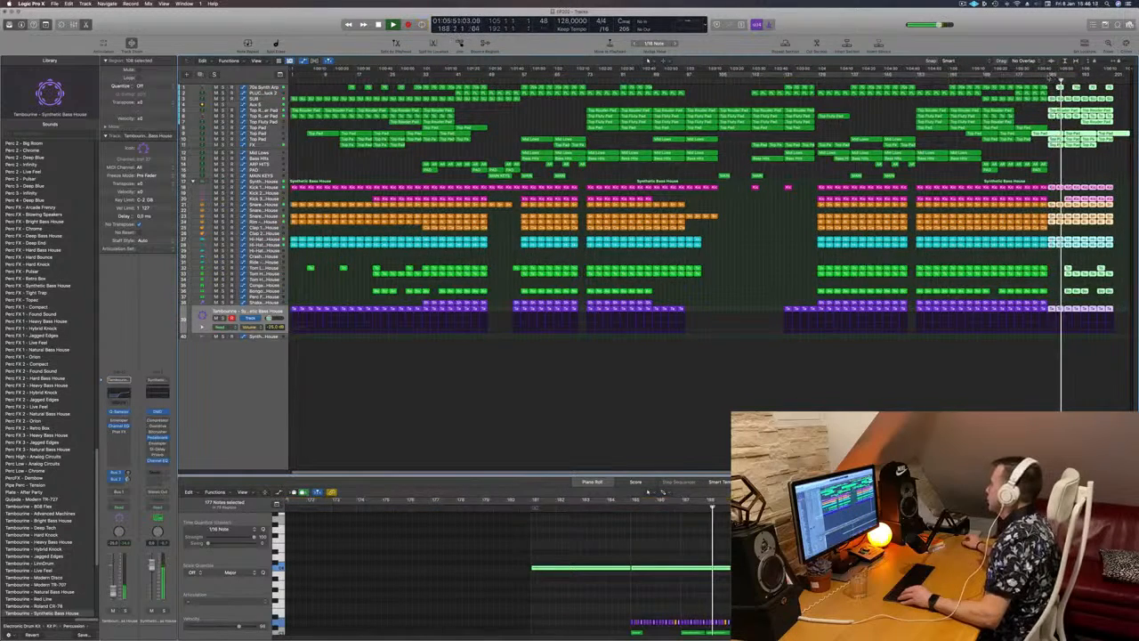
key("c")
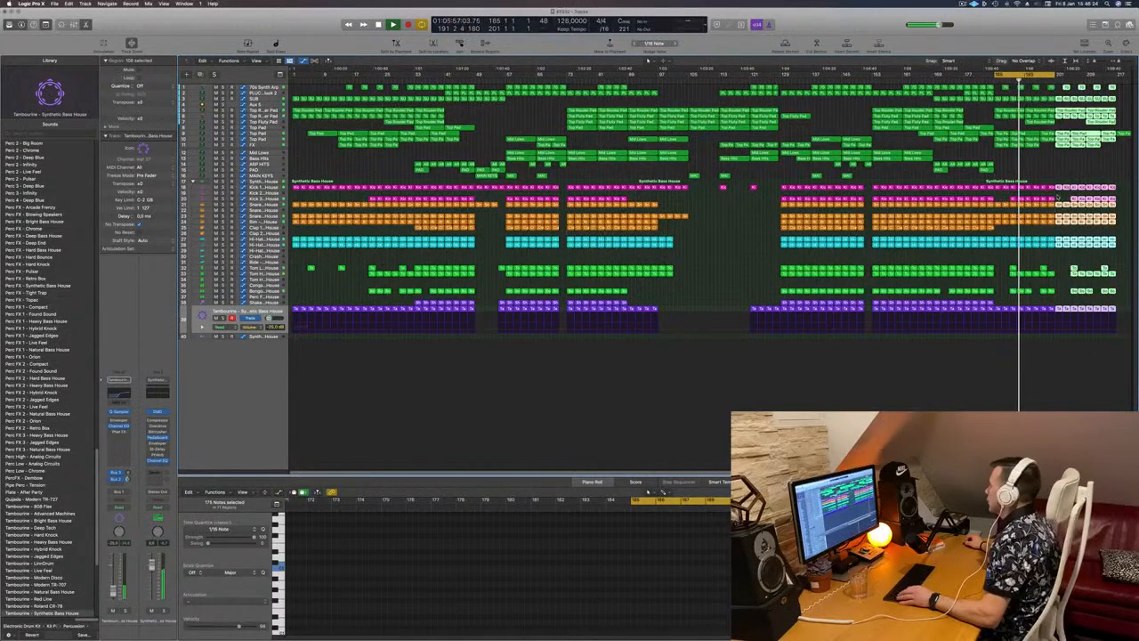
Step: Delete the Kick 3, tom and bongo regions from about bar 193 to the end of the arrangement
left_click_drag(1059, 198, 1032, 199)
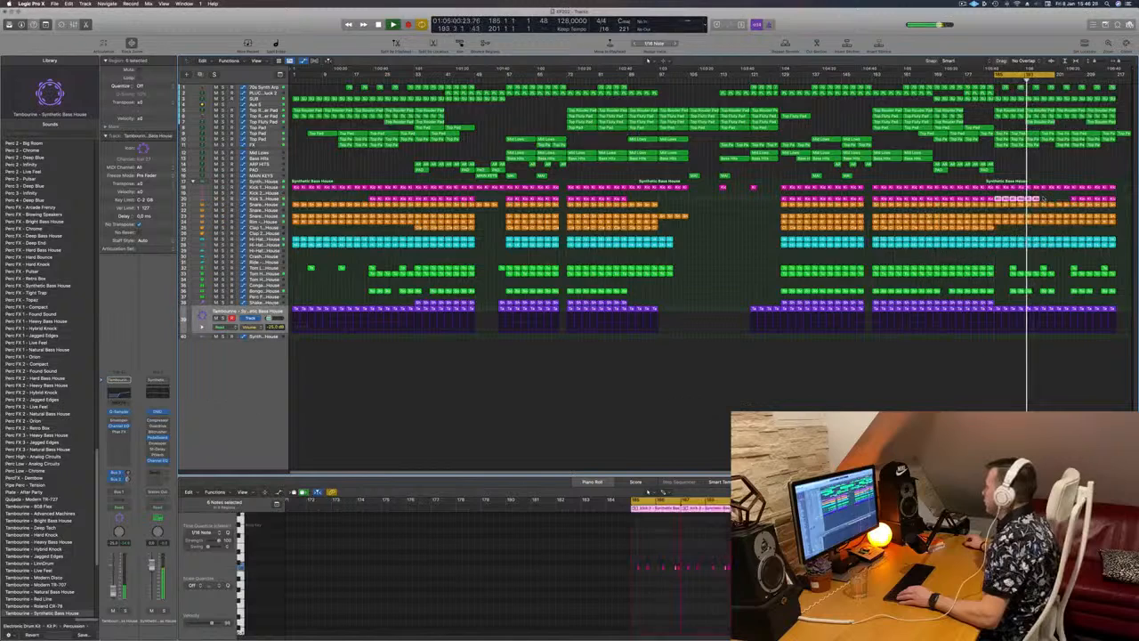
left_click(1033, 200)
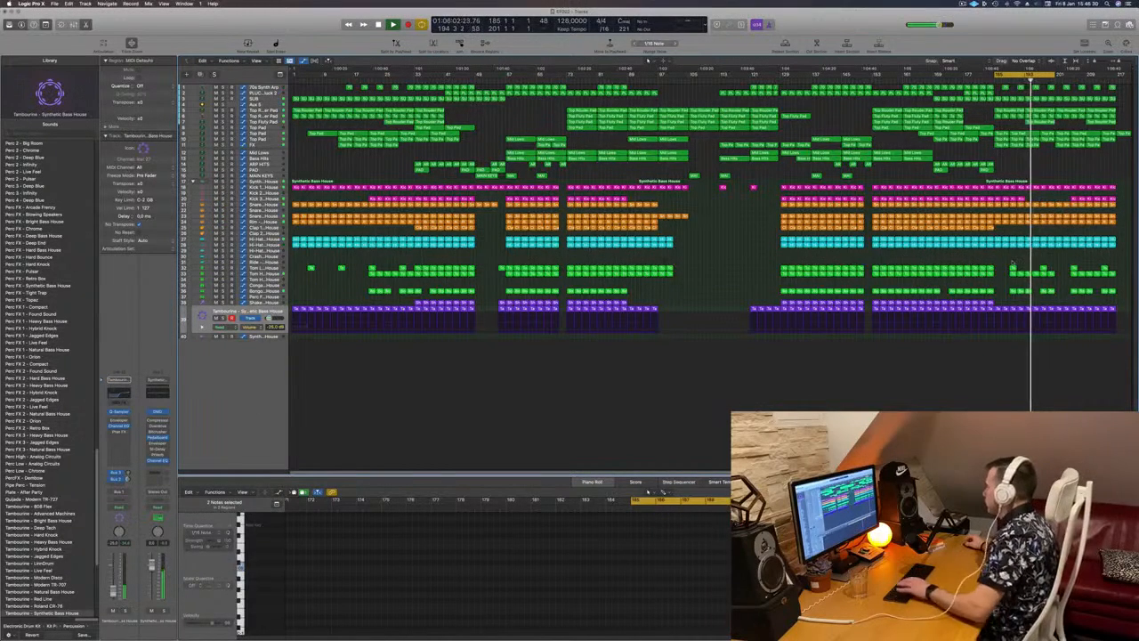
left_click_drag(1012, 263, 1044, 301)
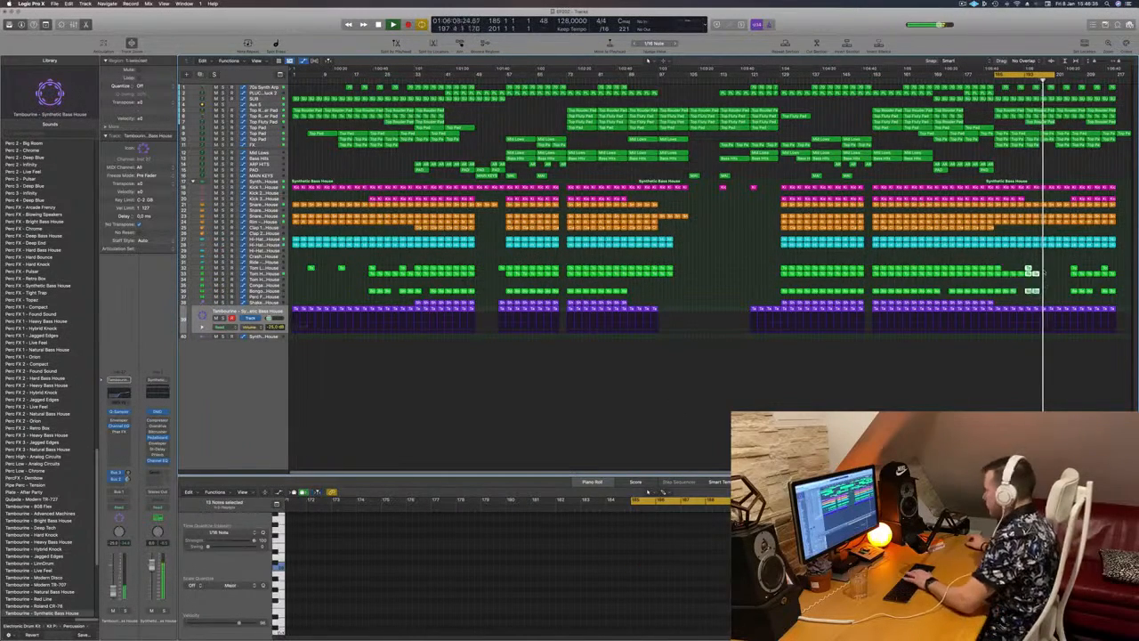
key("Delete")
left_click_drag(1119, 303, 1058, 254)
key("Delete")
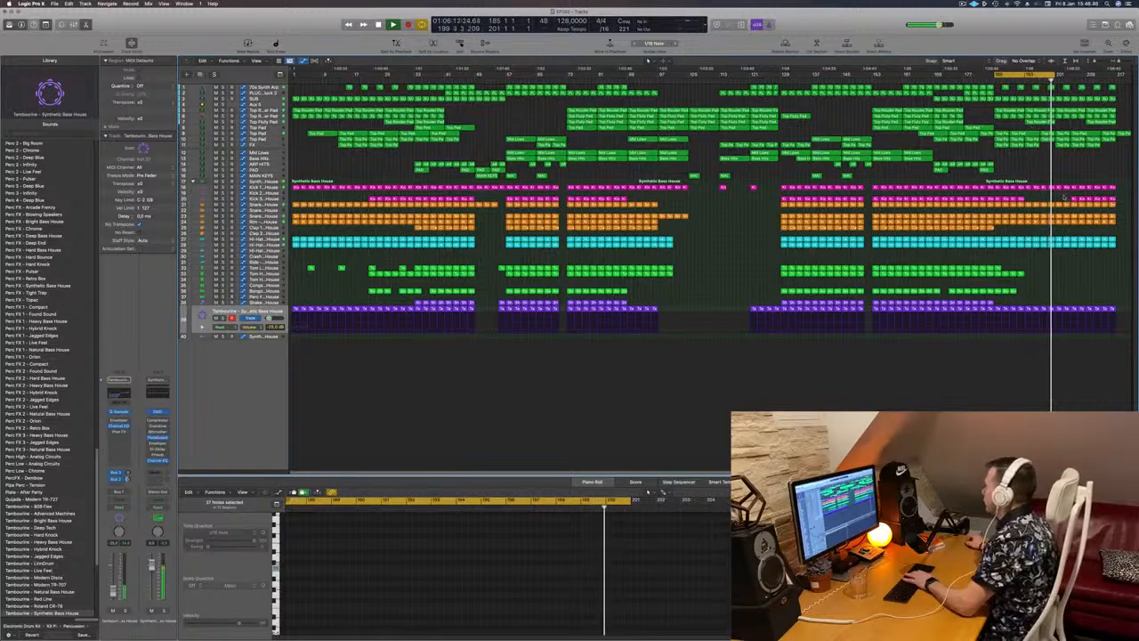
left_click_drag(1066, 194, 1121, 201)
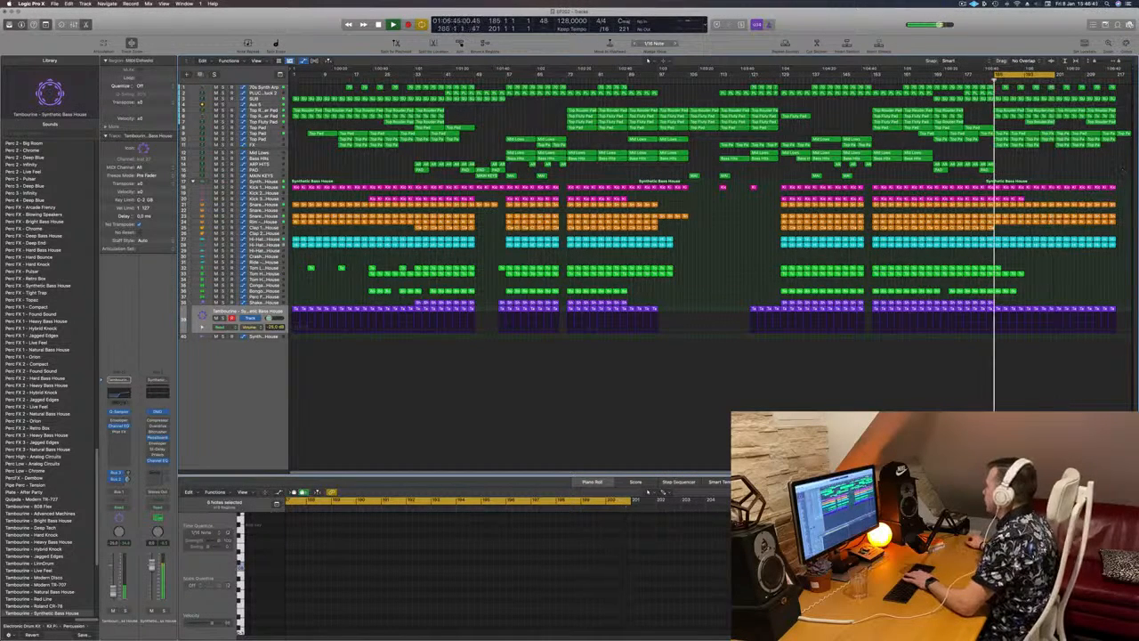
Step: Extend the end of the cycle range to bar 217 and delete the last Top Pad region that overhangs it
left_click_drag(1056, 74, 1123, 78)
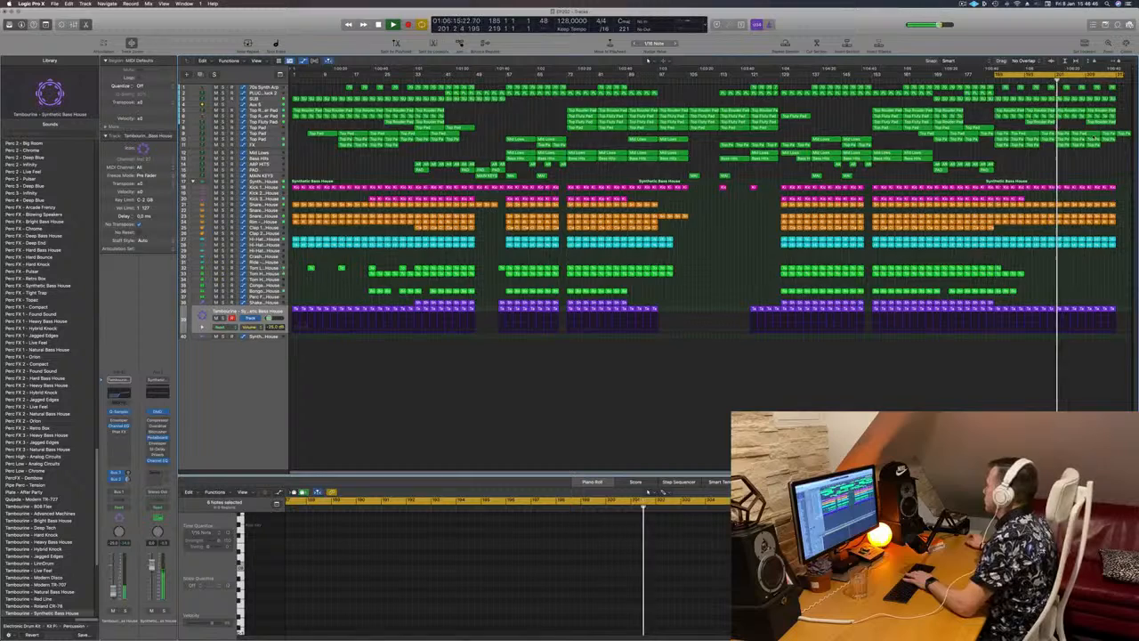
left_click(1110, 134)
key("BackSpace")
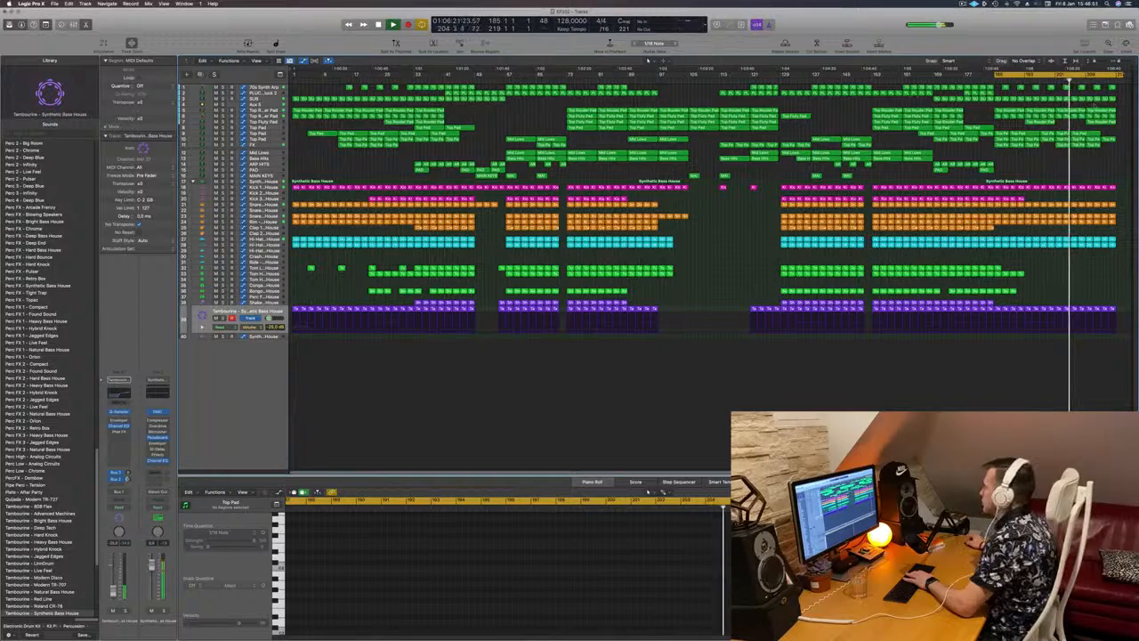
Step: Delete the SUB and 70s Synth Arp regions from bar 201 onward, and cycle bars 186 to 217
key("super+v")
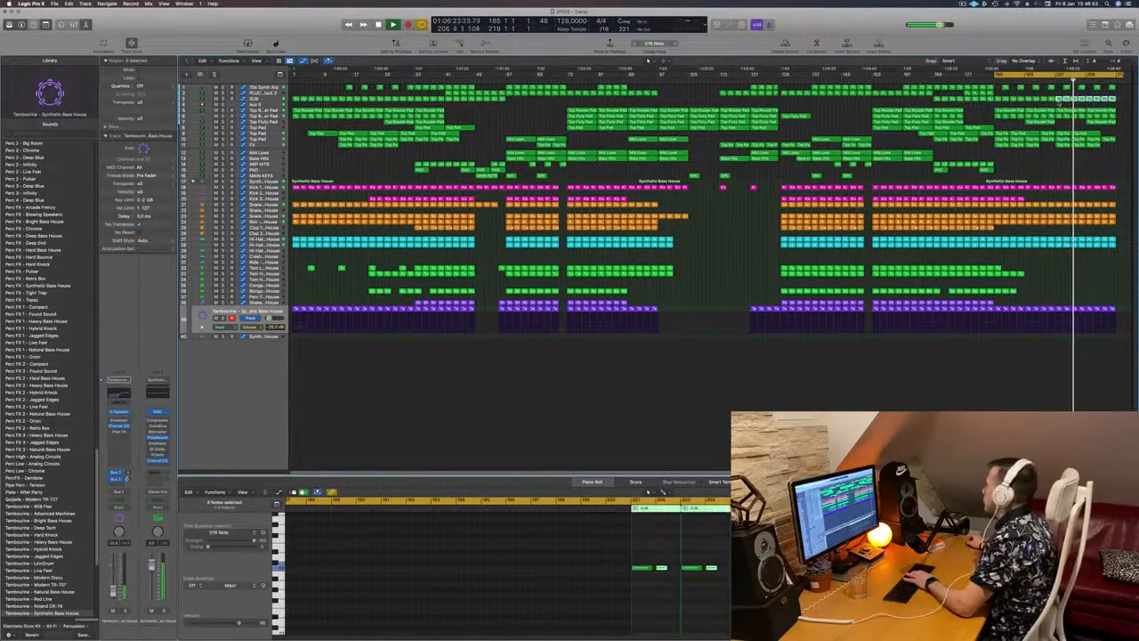
key("BackSpace")
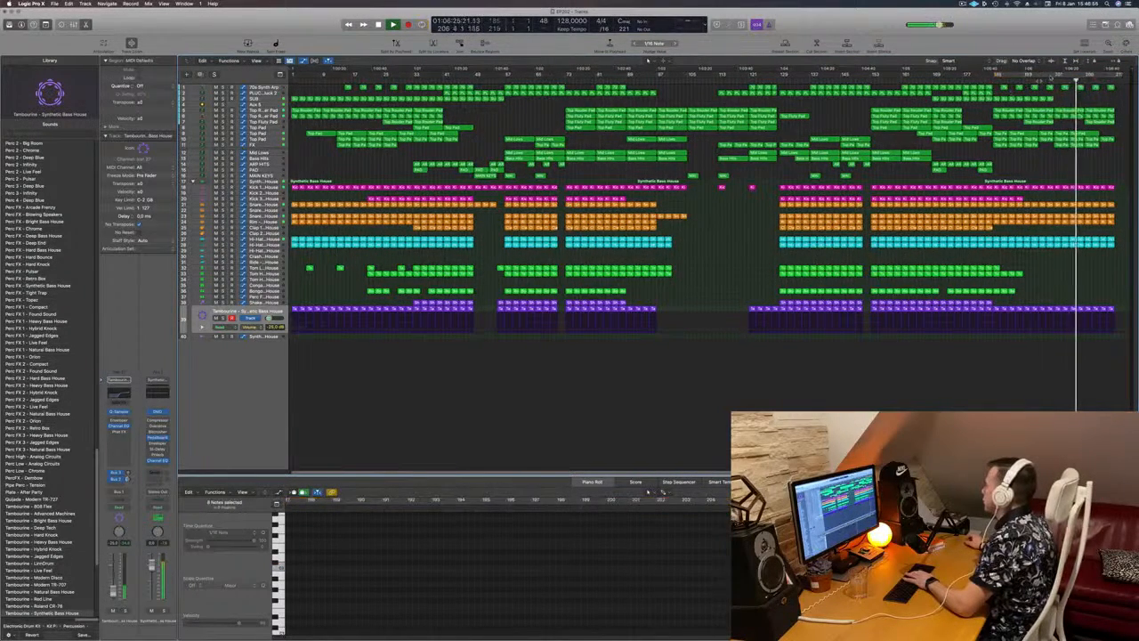
key("c")
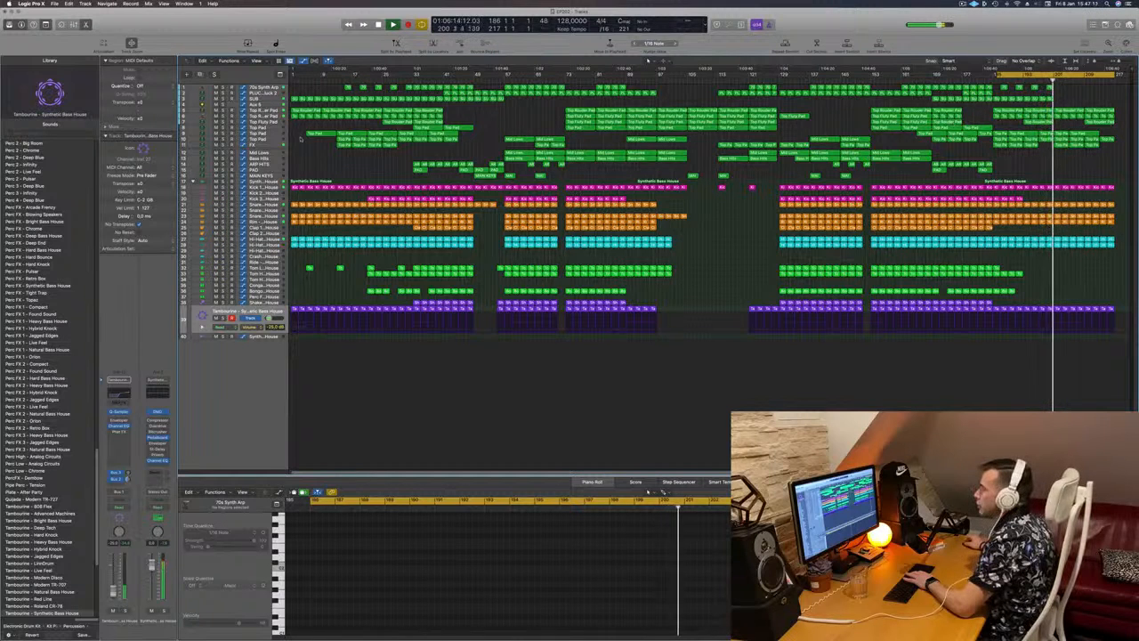
Step: Audition the Aux 5 track in solo during playback and restore the full mix
left_click(256, 146)
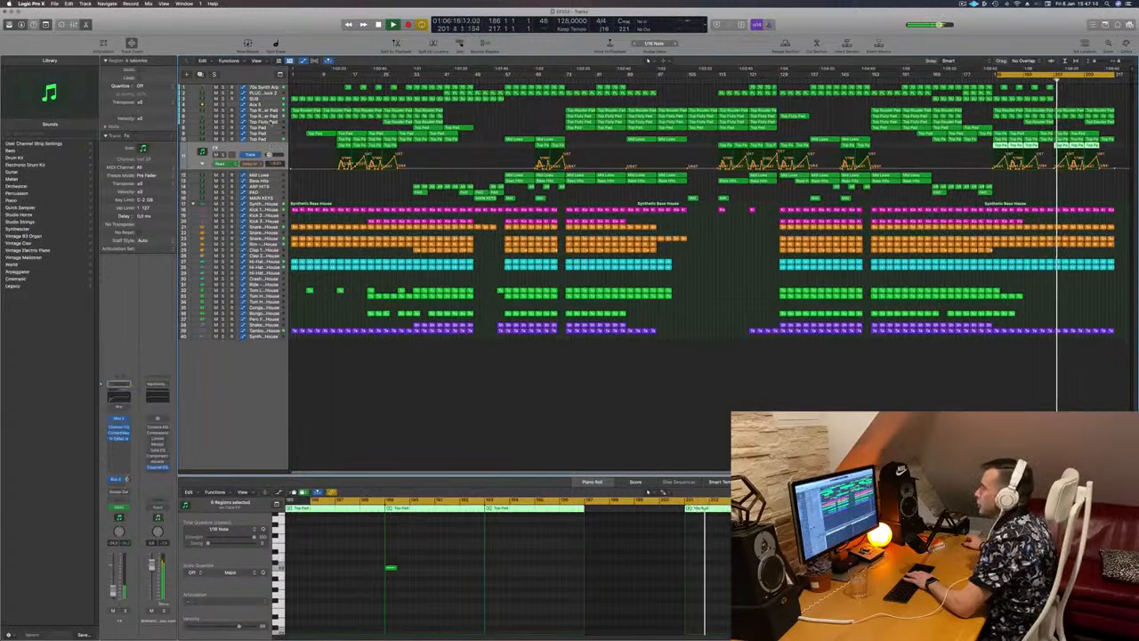
left_click(274, 111)
left_click(274, 105)
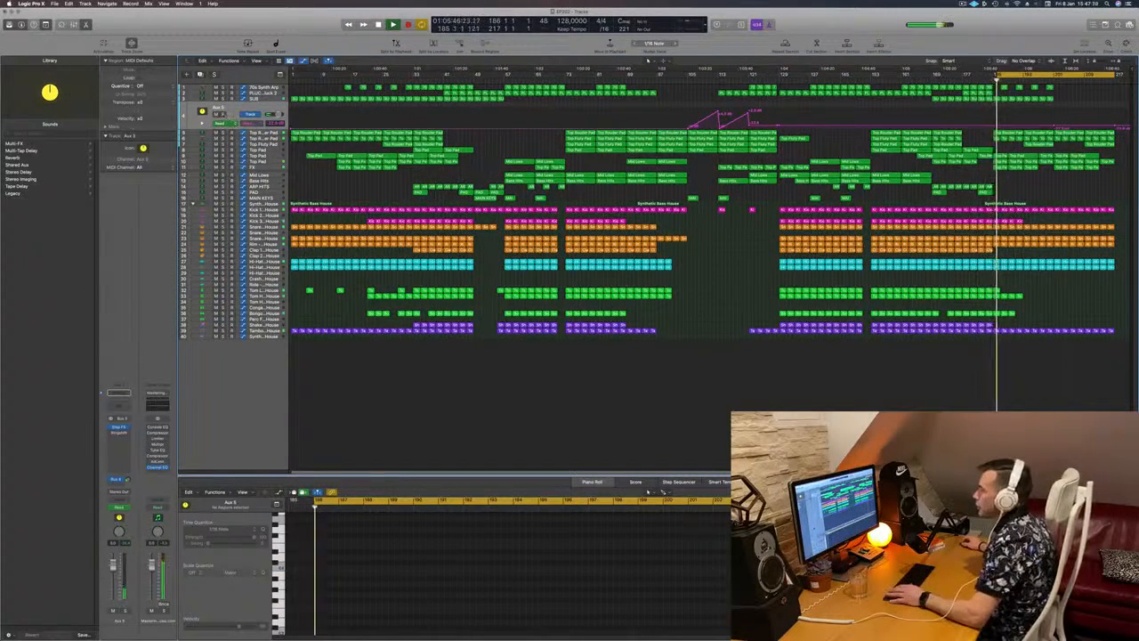
key("s")
key("s")
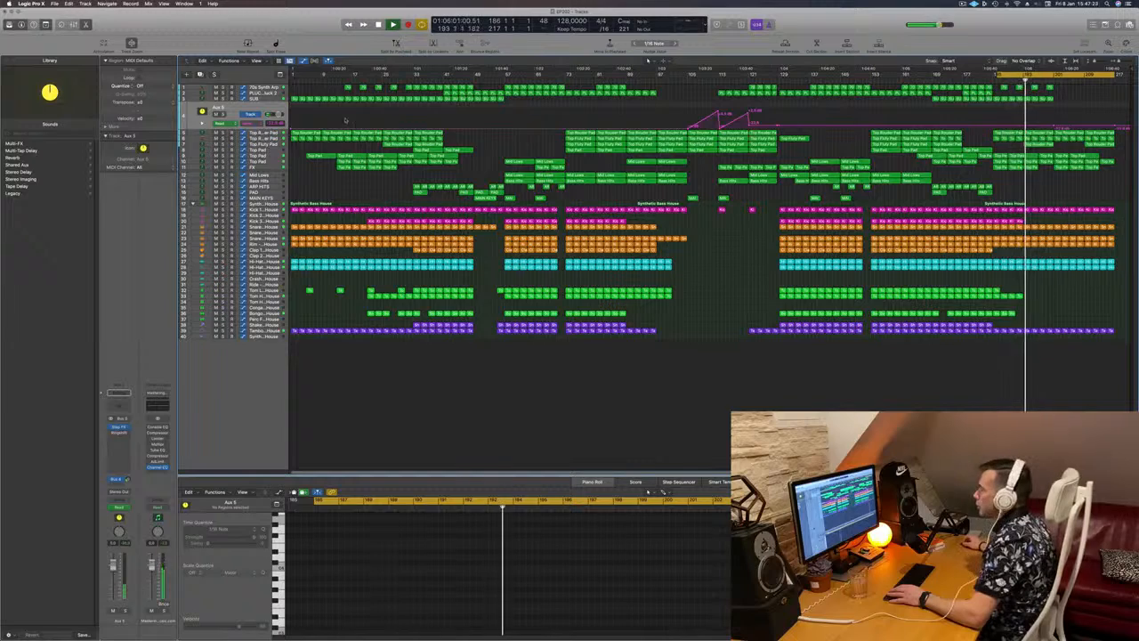
Step: Delete the regions from bar 201 onward on the Top Fluty Pad track and the two pad tracks above it
left_click(264, 145)
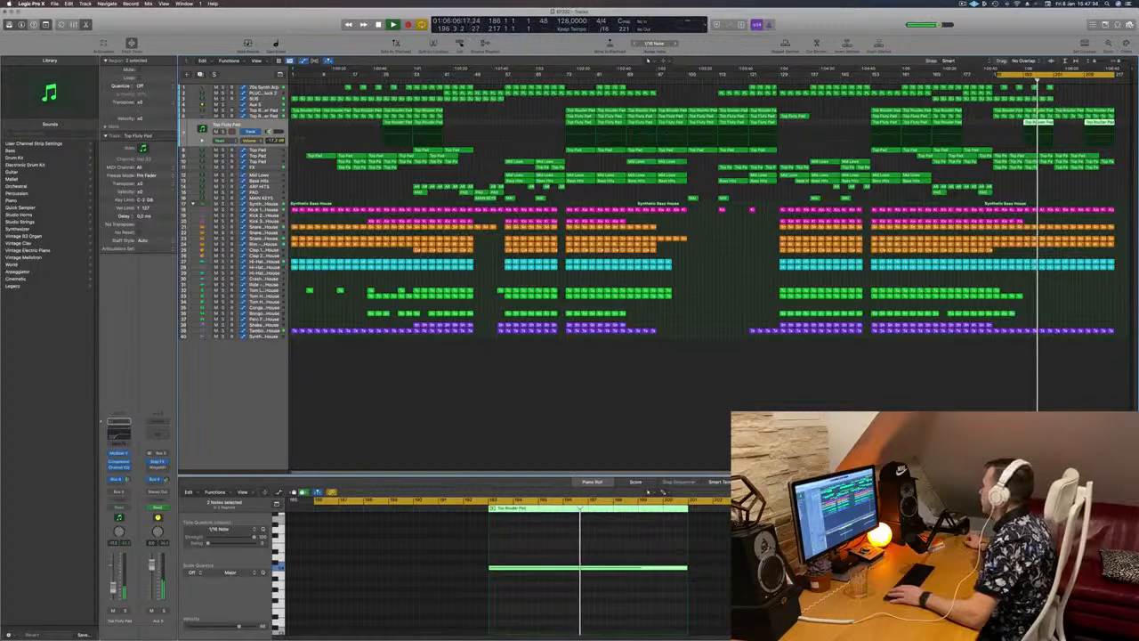
left_click(1108, 121)
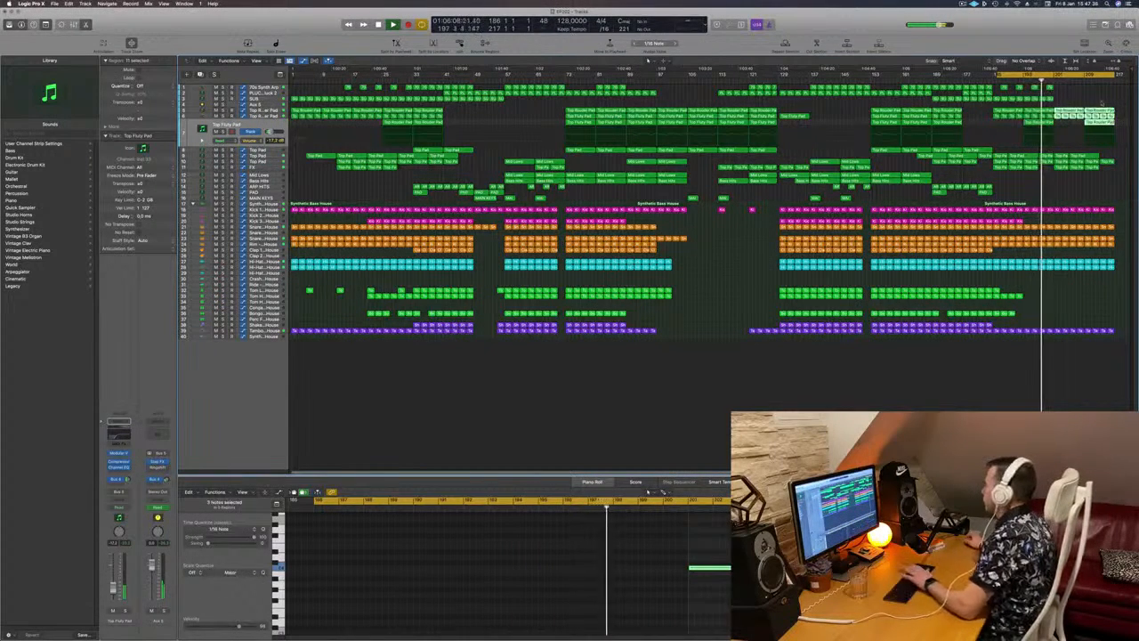
key("Delete")
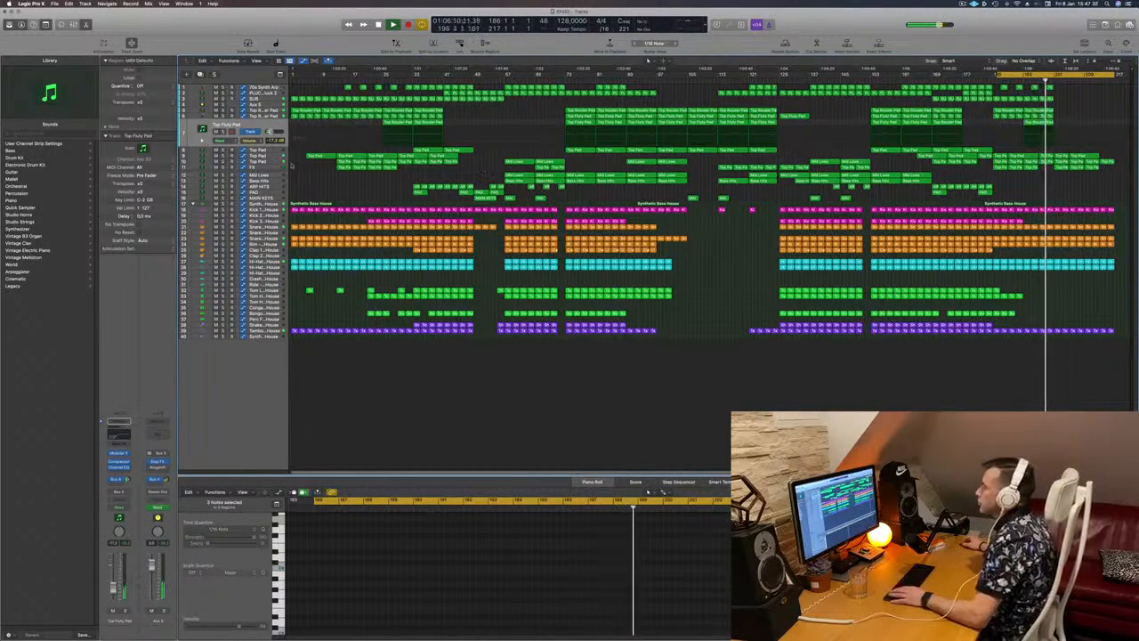
Step: Delete the regions with their automation from bar 201 onward on the Top Pad track that carries the rising automation curves
left_click(271, 157)
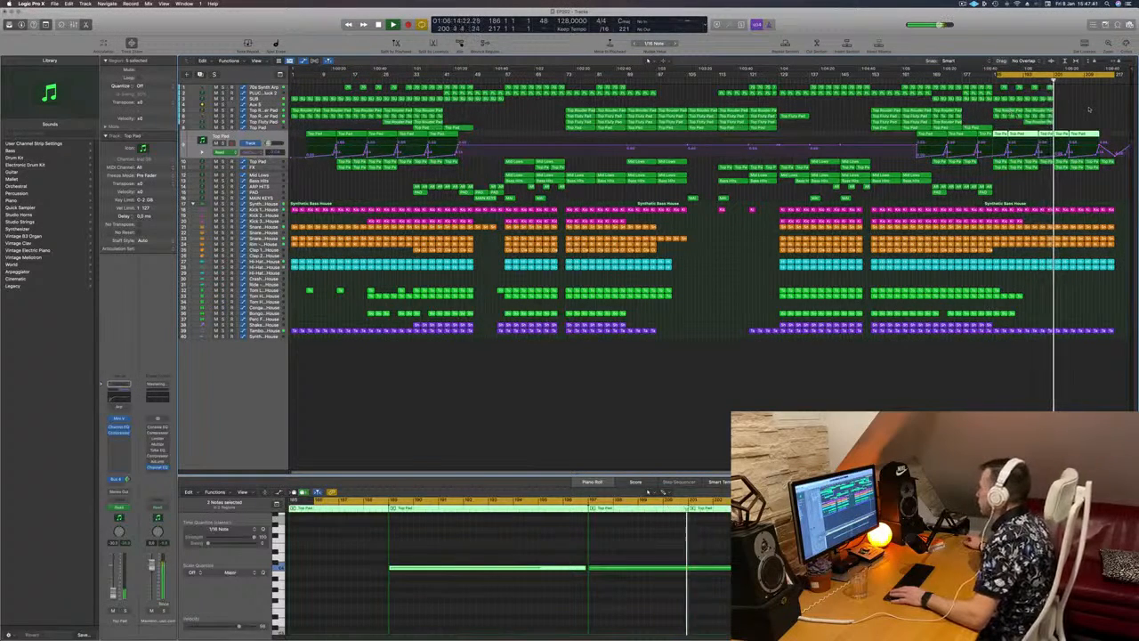
left_click_drag(1066, 128, 1079, 141)
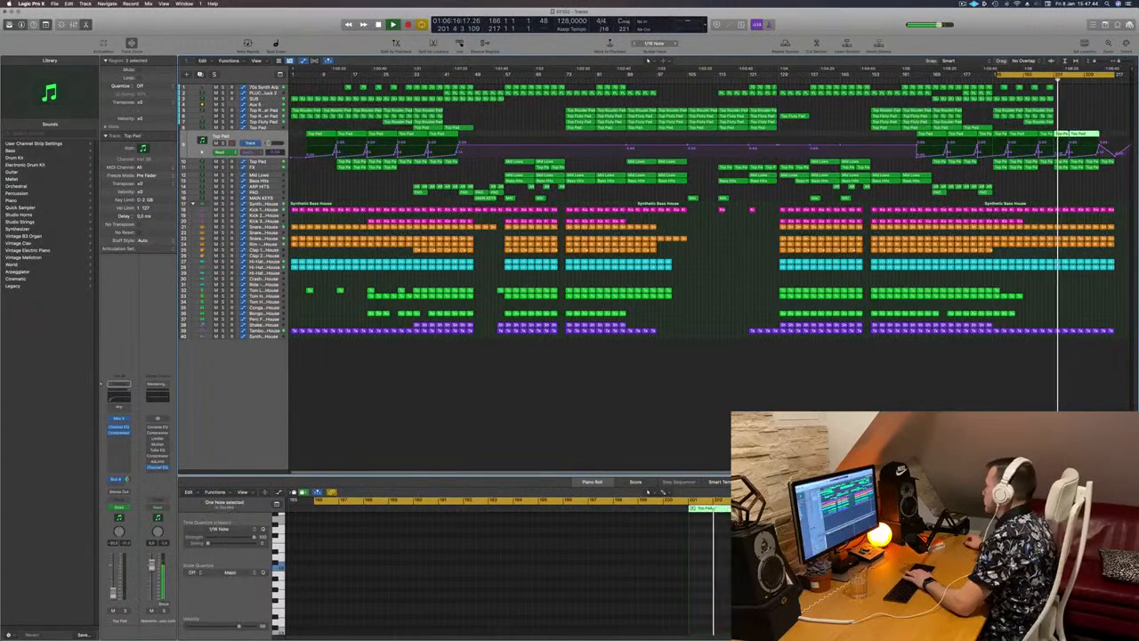
key("Delete")
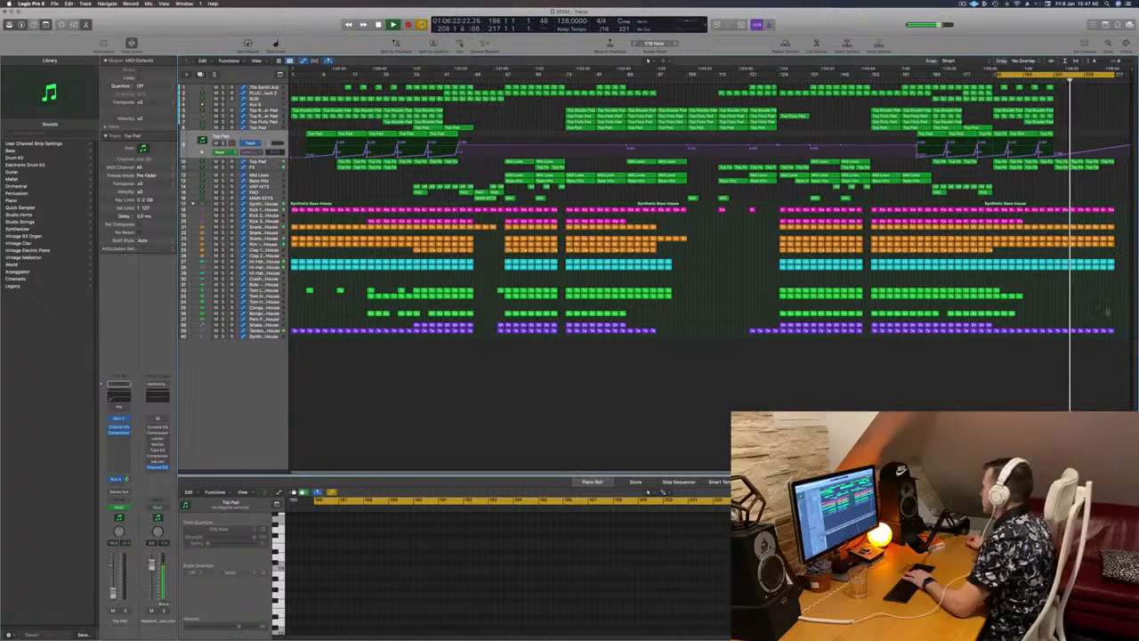
Step: Delete the Tambourine, Snare 3 and Rim regions from bar 209 to the end of the arrangement
left_click(1091, 331)
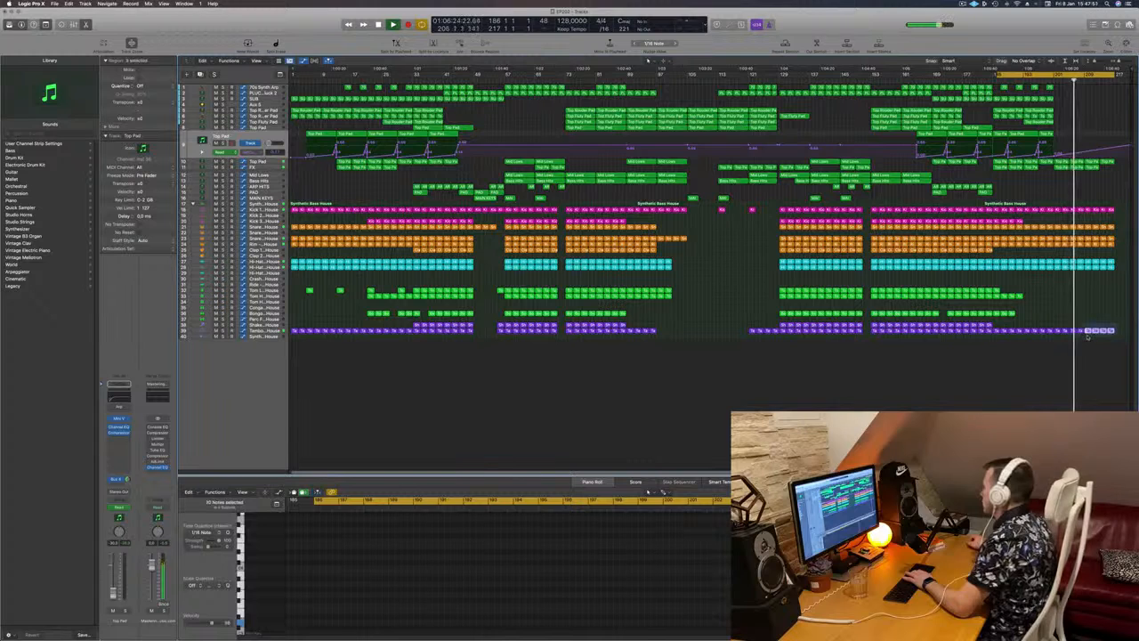
key("Delete")
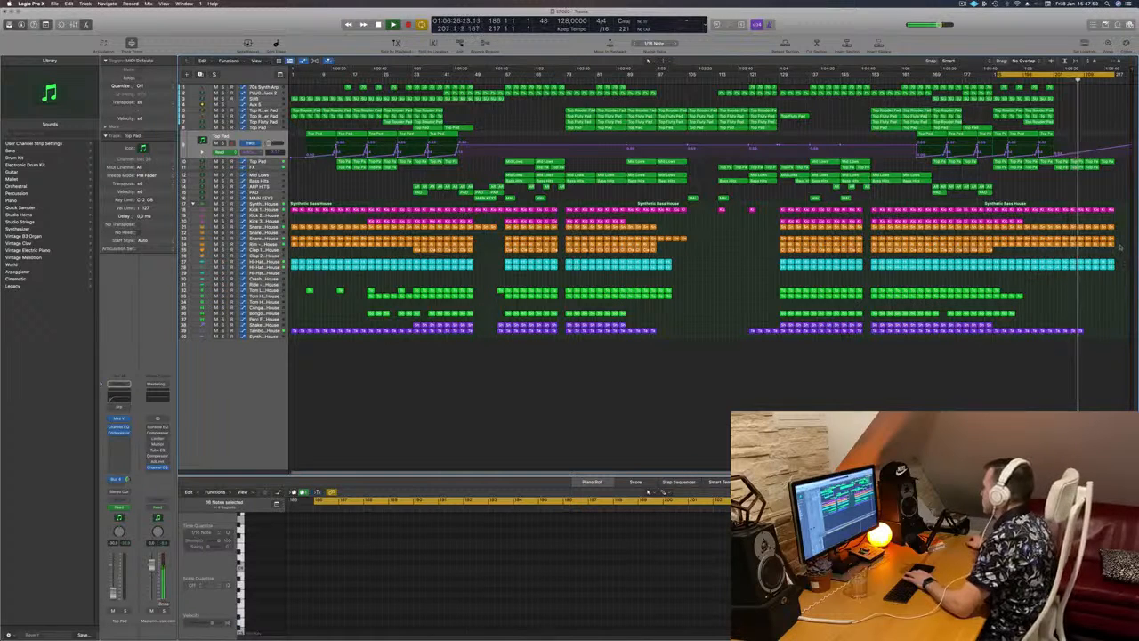
left_click(1108, 239)
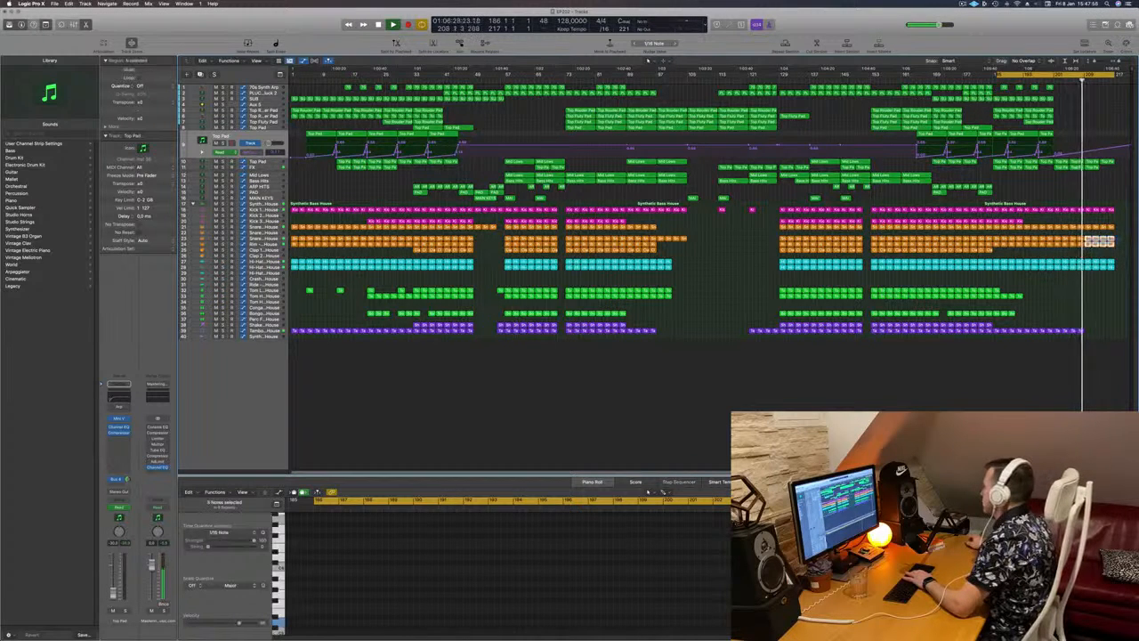
key("Delete")
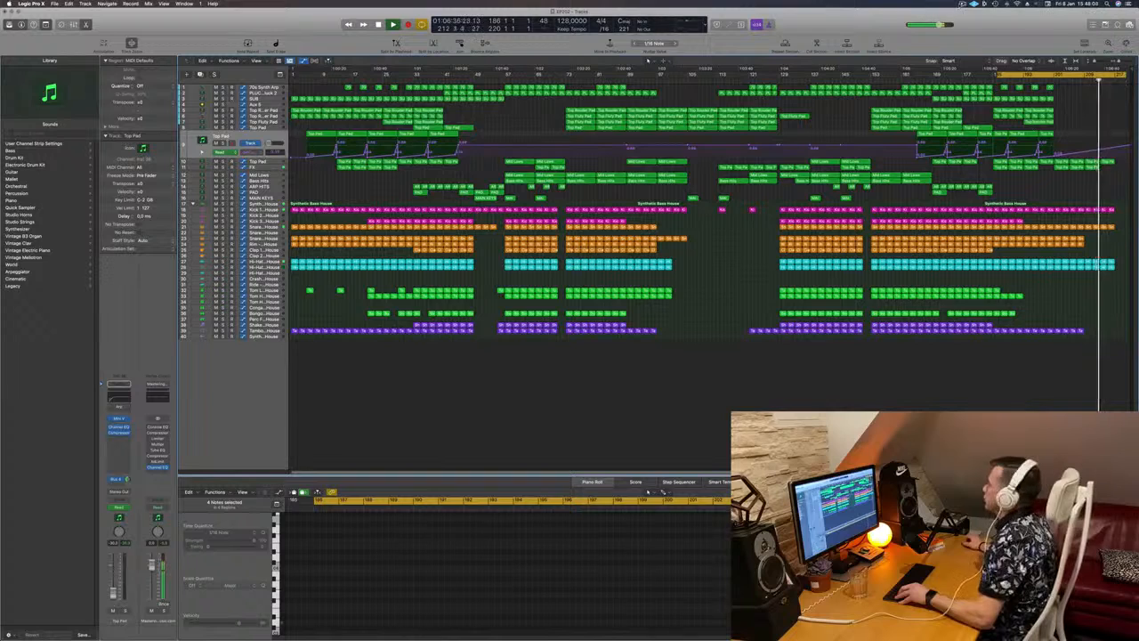
Step: Extend the cycle range back to bar 1 so it covers the whole arrangement
left_click(962, 4)
left_click(1002, 20)
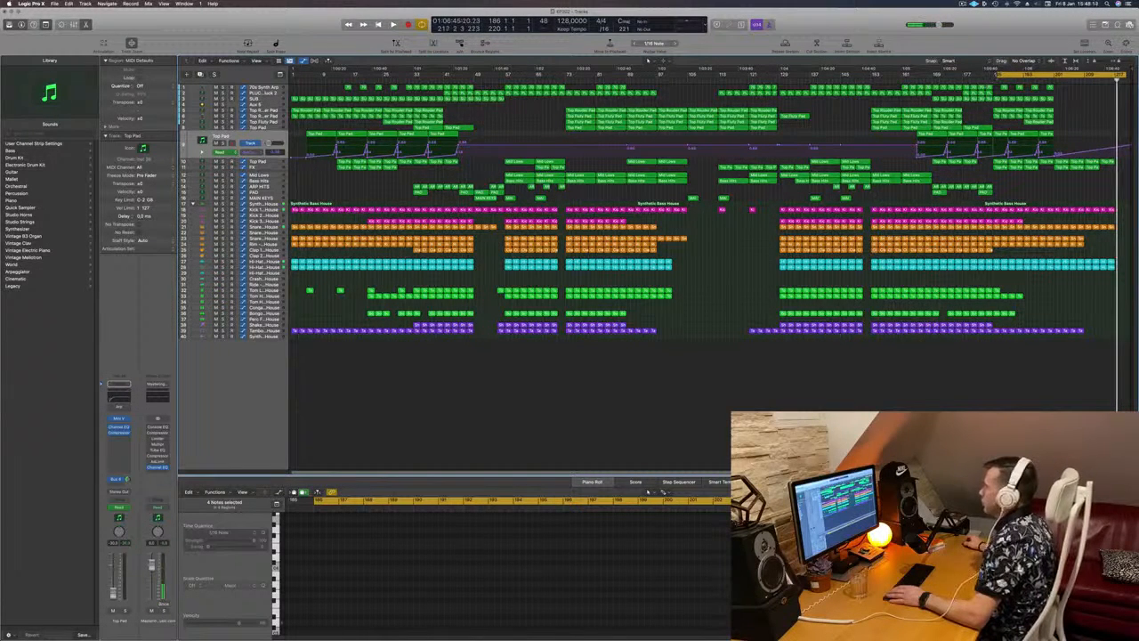
left_click_drag(1000, 75, 293, 75)
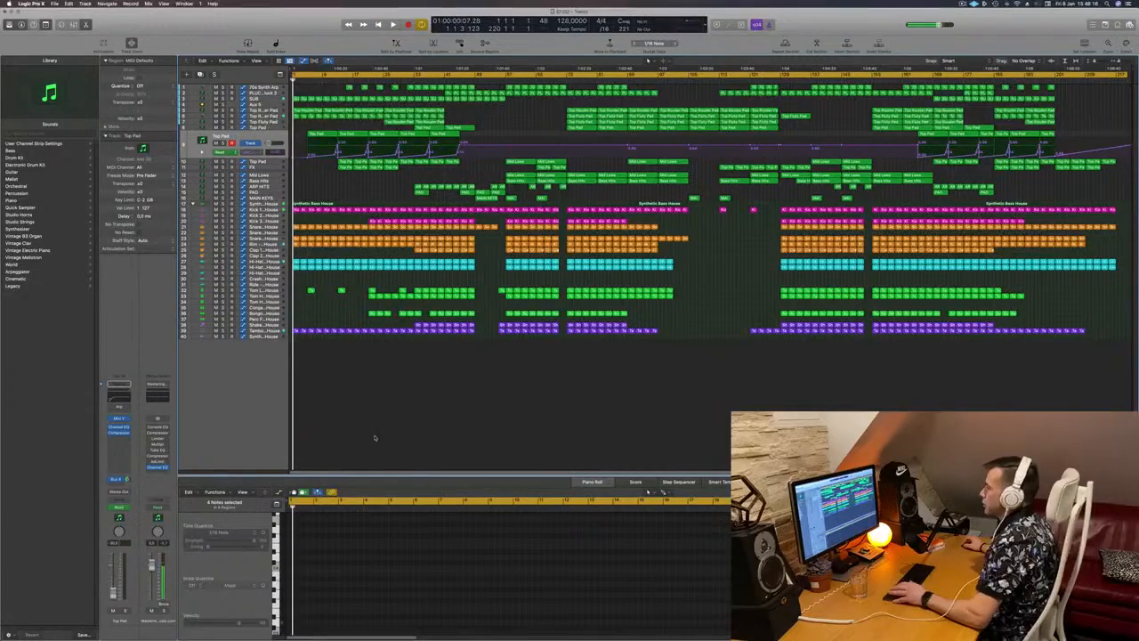
scroll(357, 431, "up", 5)
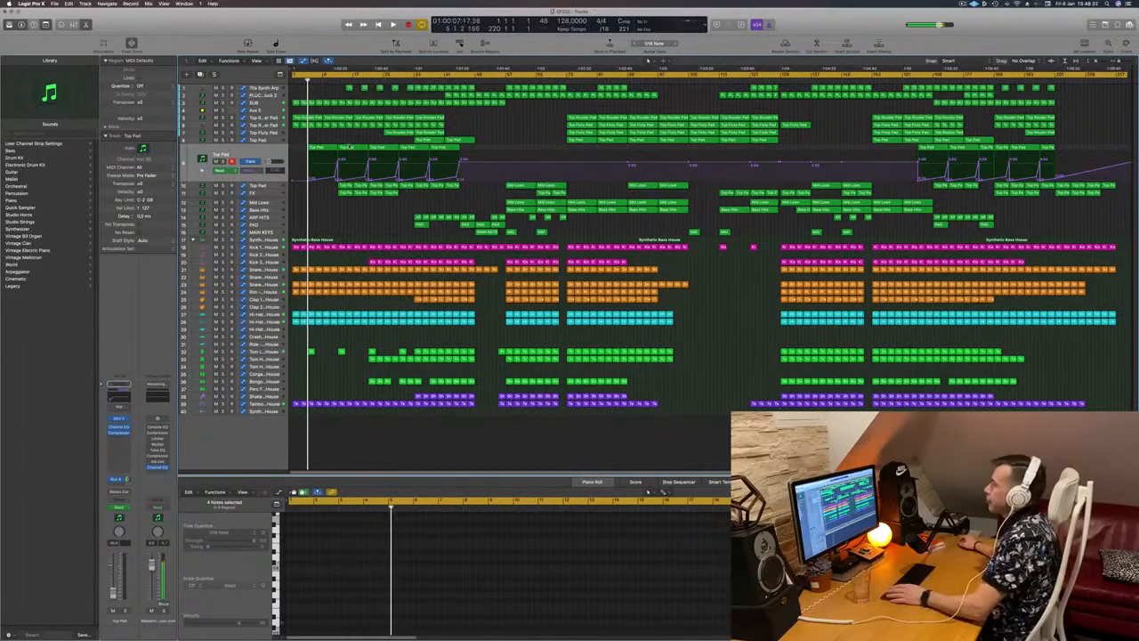
Step: Examine the Top Pad automation in the intro and the Aux 5 automation across the whole arrangement
key("super+Right")
key("super+Right")
key("super+Right")
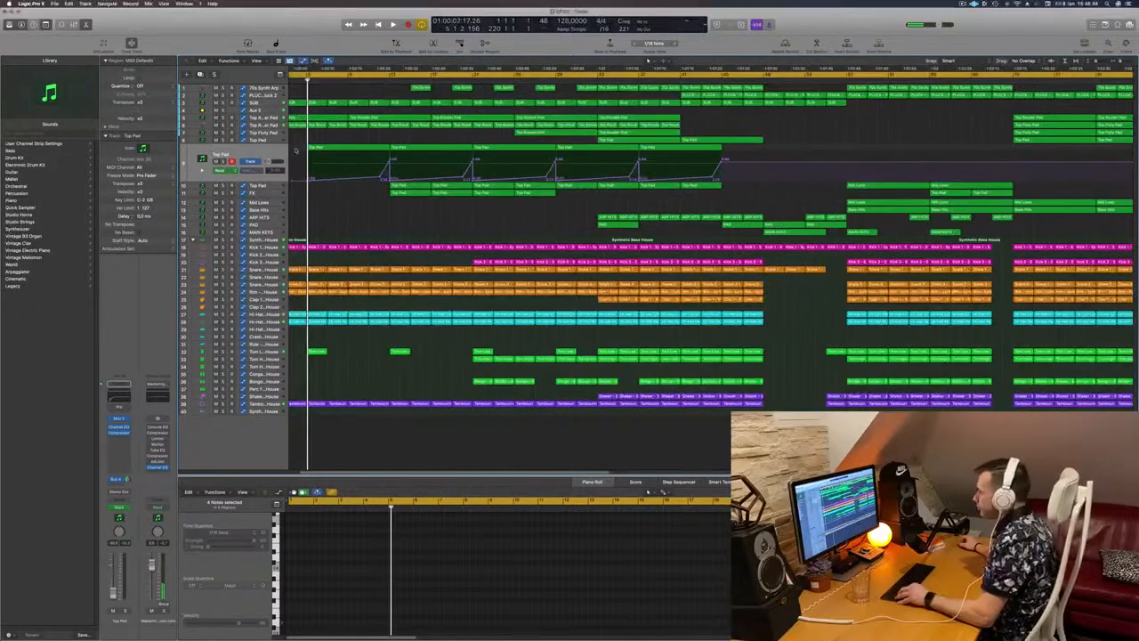
key("super+Left")
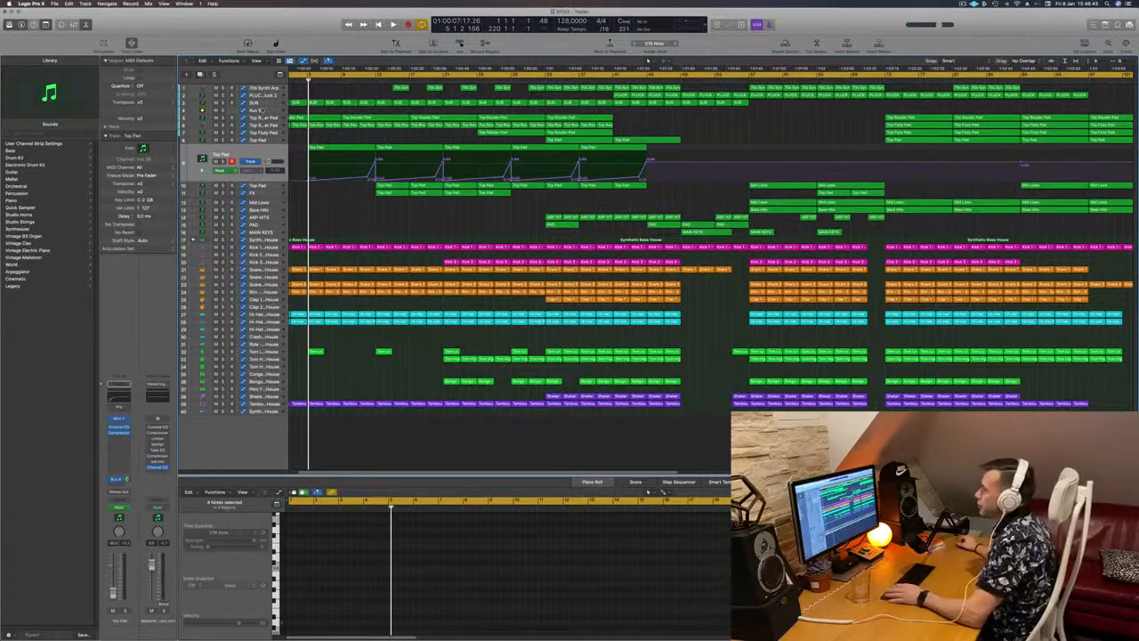
left_click(261, 110)
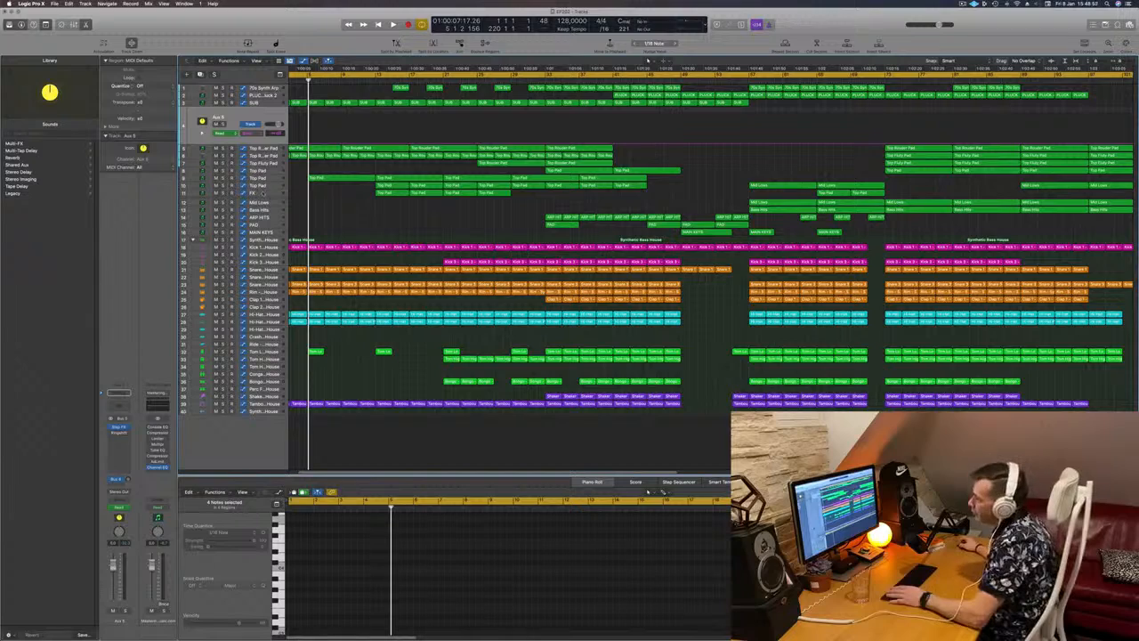
scroll(356, 220, "left", 5)
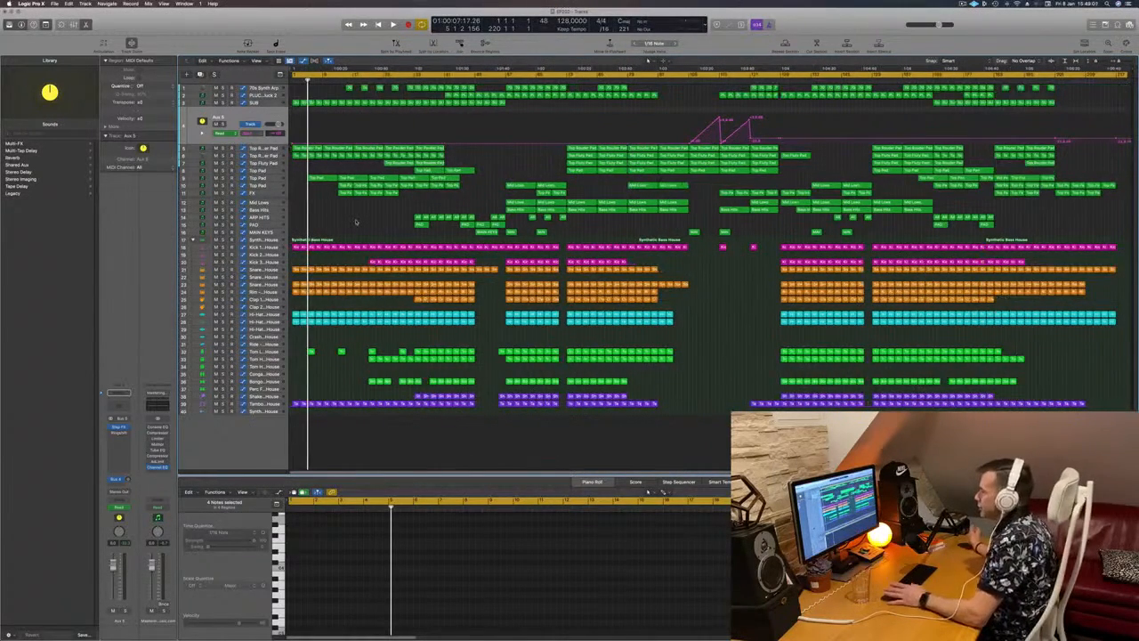
Step: Play from the start and cut the half bar before bar 5 from both Top Rouder Pad tracks, splitting the notes crossing the cut
key("Return")
key("space")
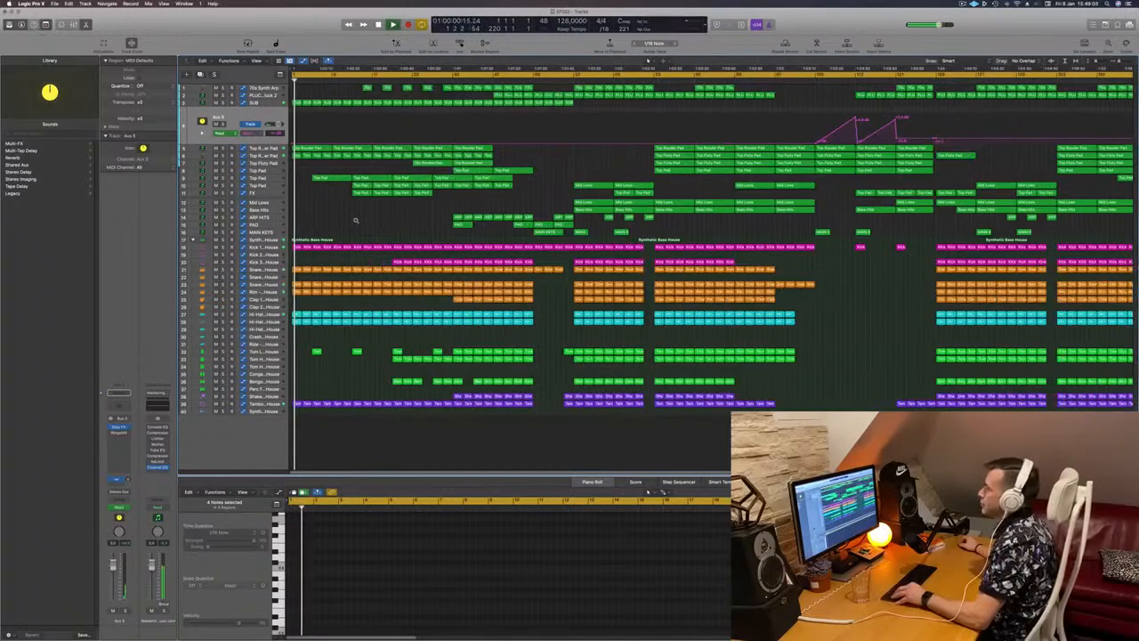
scroll(355, 220, "right", 5)
scroll(355, 219, "right", 2)
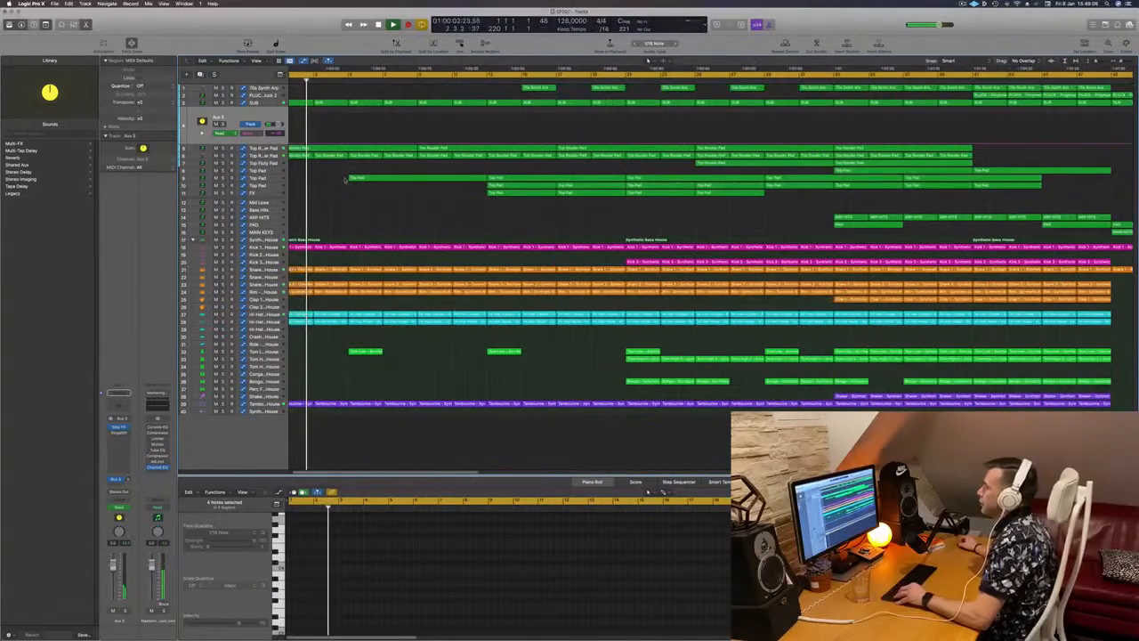
scroll(341, 167, "right", 2)
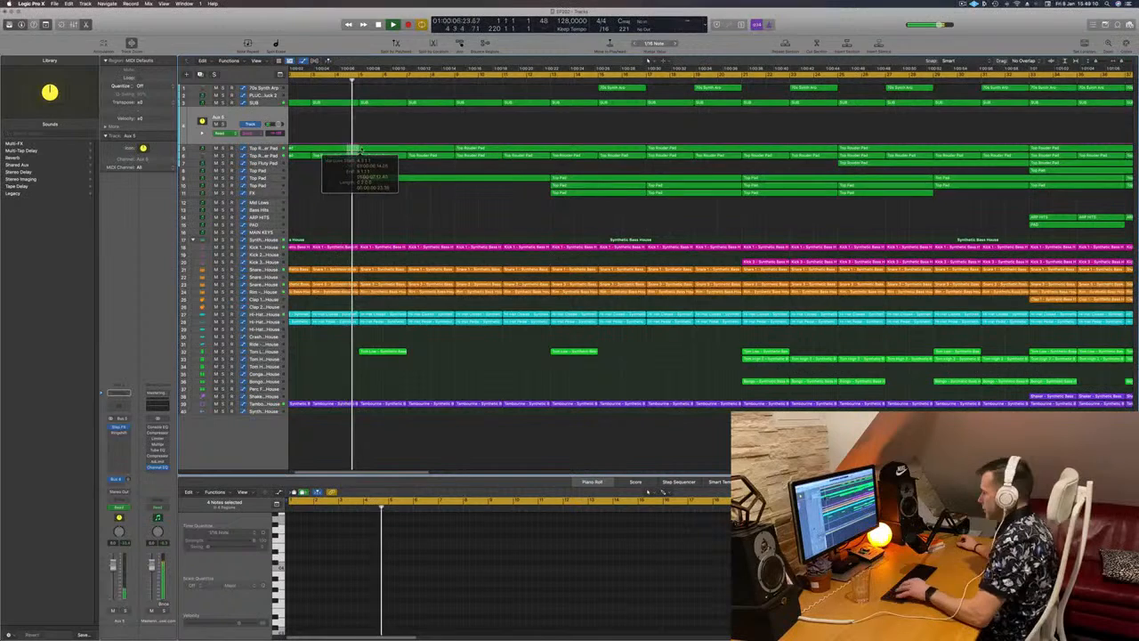
key("super+t")
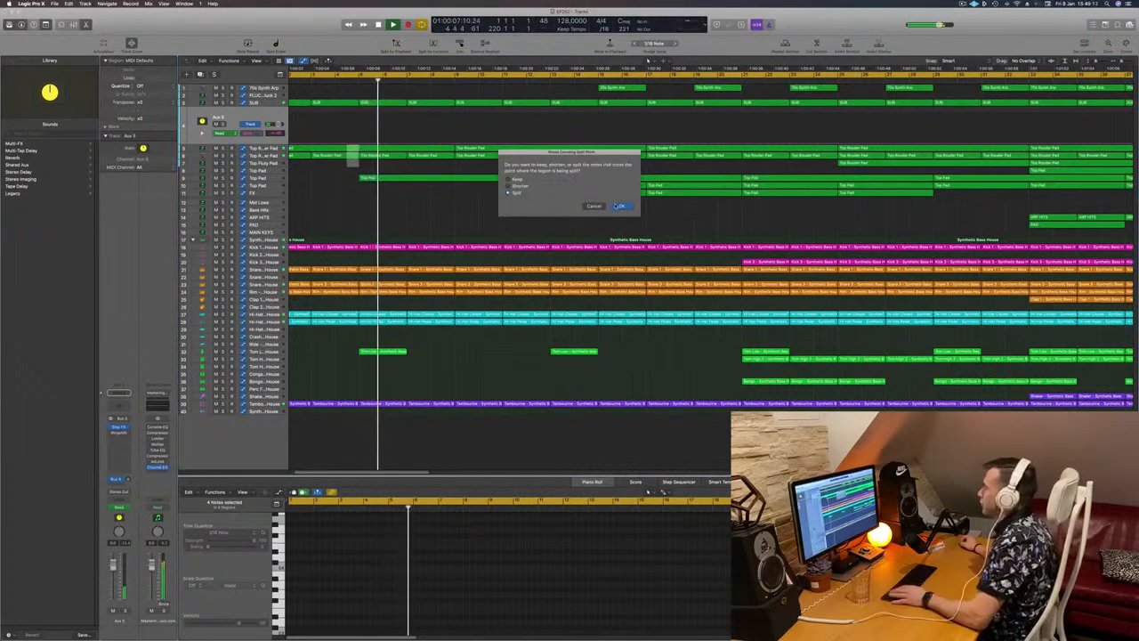
key("Return")
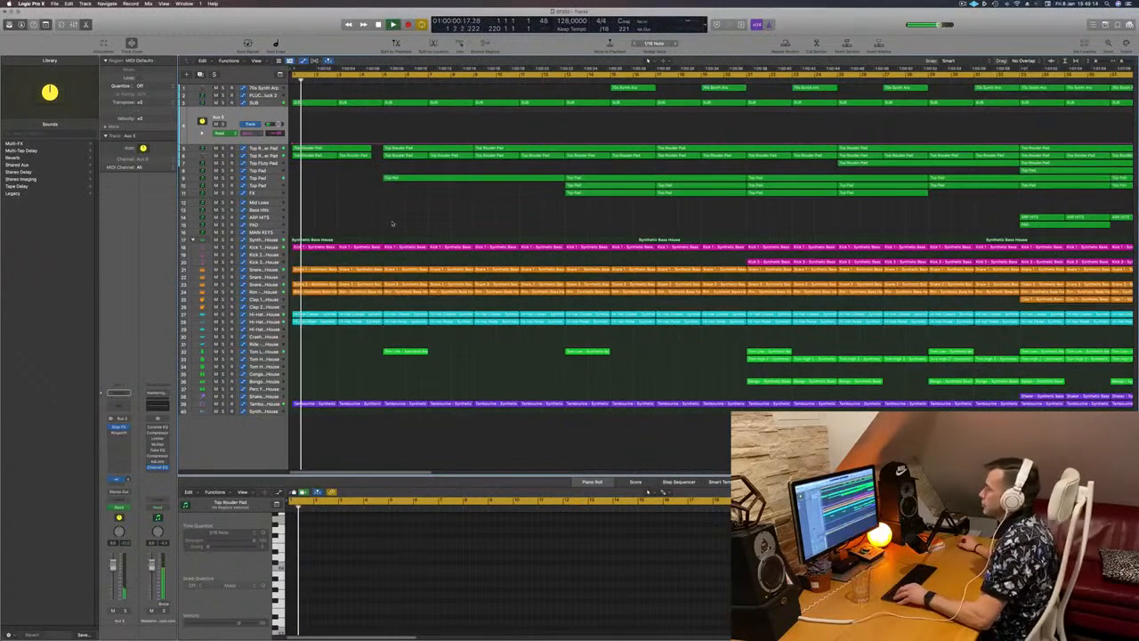
Step: Delete the last beat before bar 5 from the closed hi-hat, pedal hi-hat and tambourine tracks
key("super+Right")
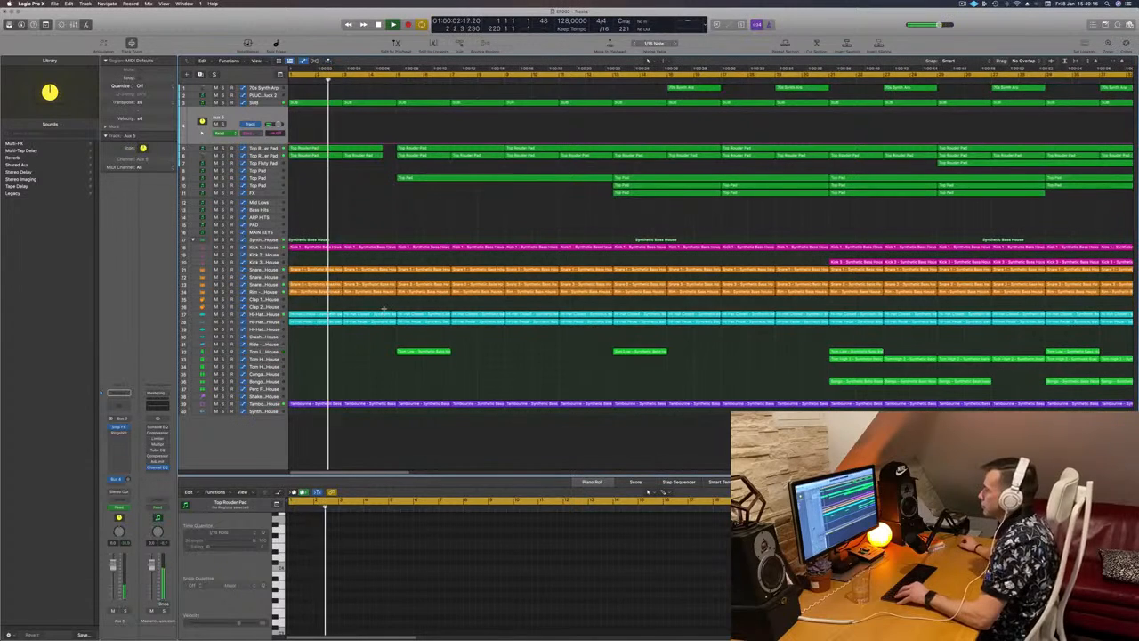
left_click_drag(390, 368, 396, 413)
key("Delete")
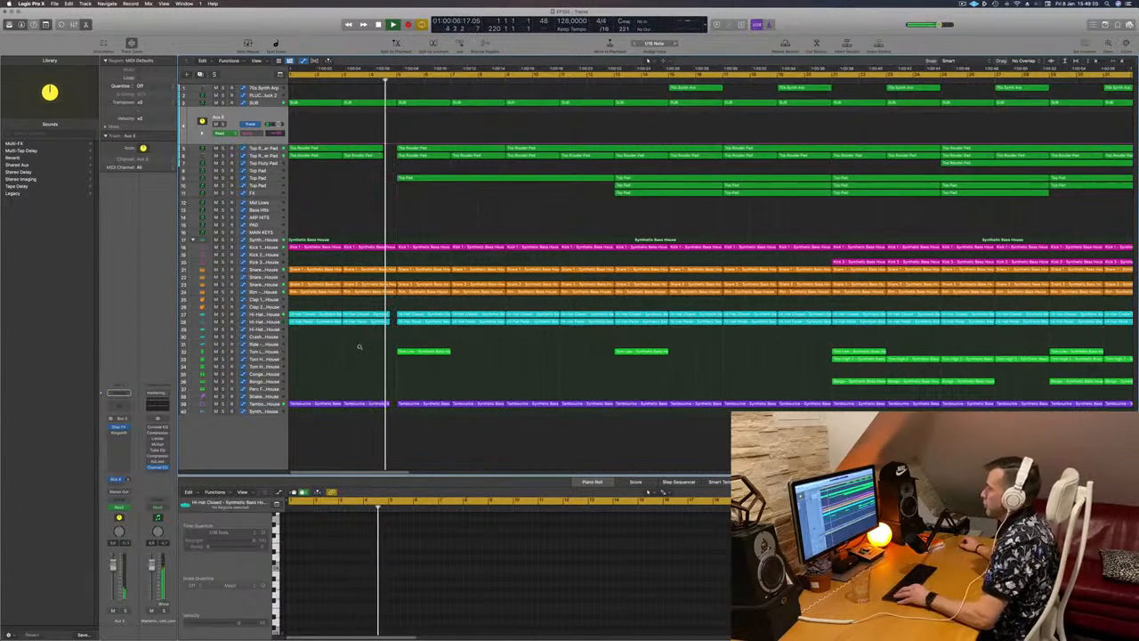
Step: Replay the intro and shorten the closed and pedal hi-hat regions before bar 5 by another beat, matching the pad gap
key("z")
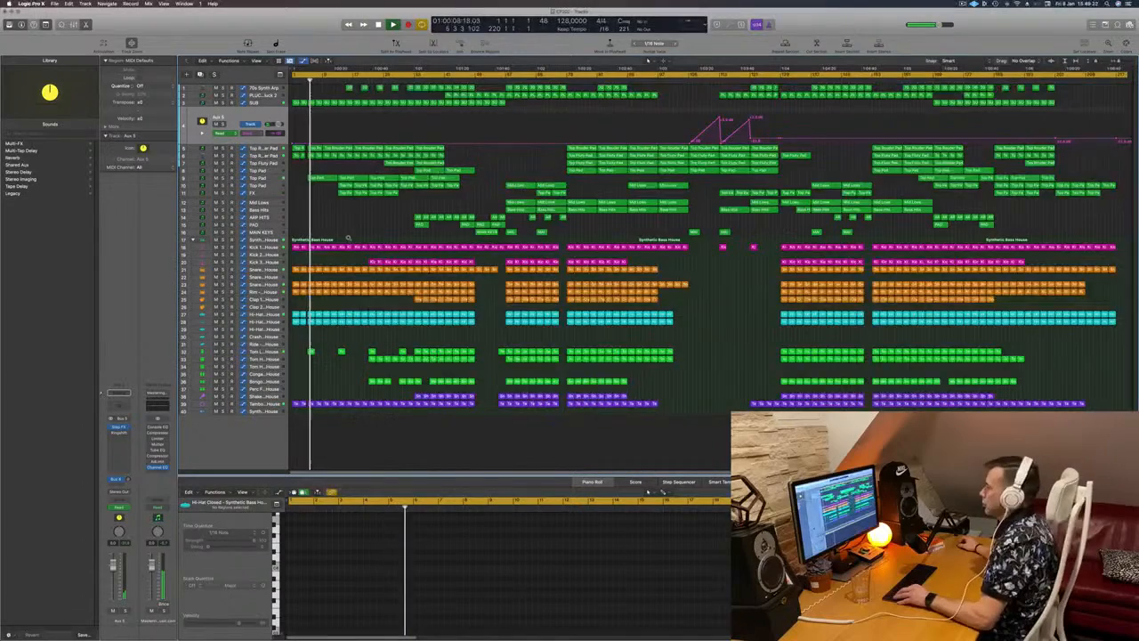
key("super+Right")
key("Return")
key("super+Right")
key("super+Right")
key("super+Right")
key("super+Right")
key("super+Right")
key("super+Right")
key("super+Right")
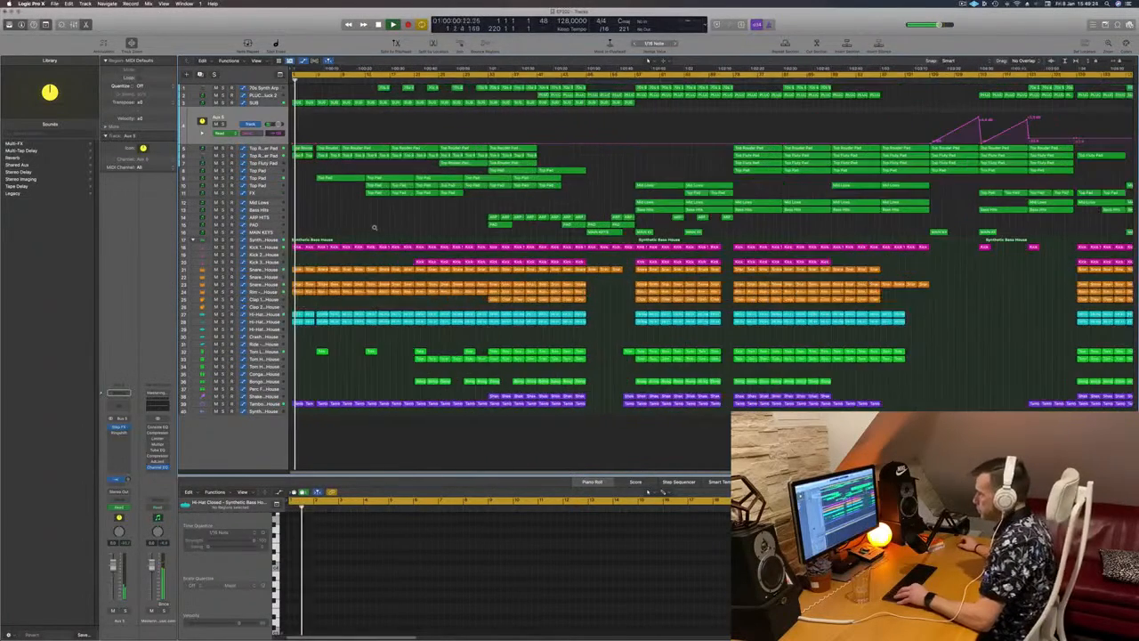
key("super+Right")
key("super+Right")
key("super+Right")
key("super+Right")
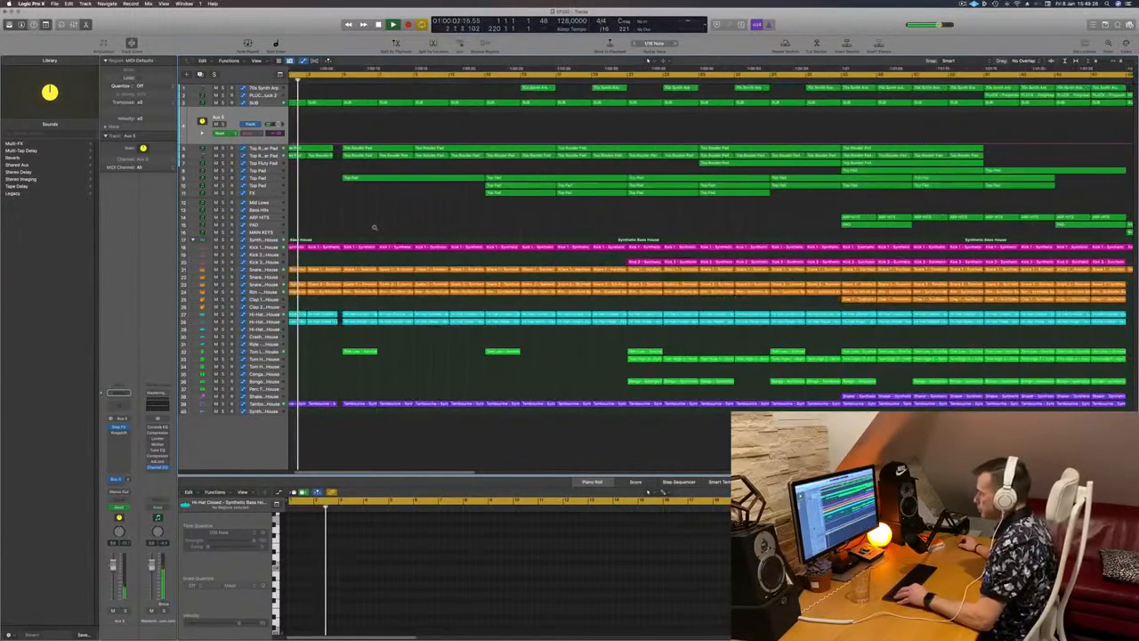
left_click_drag(382, 309, 373, 343)
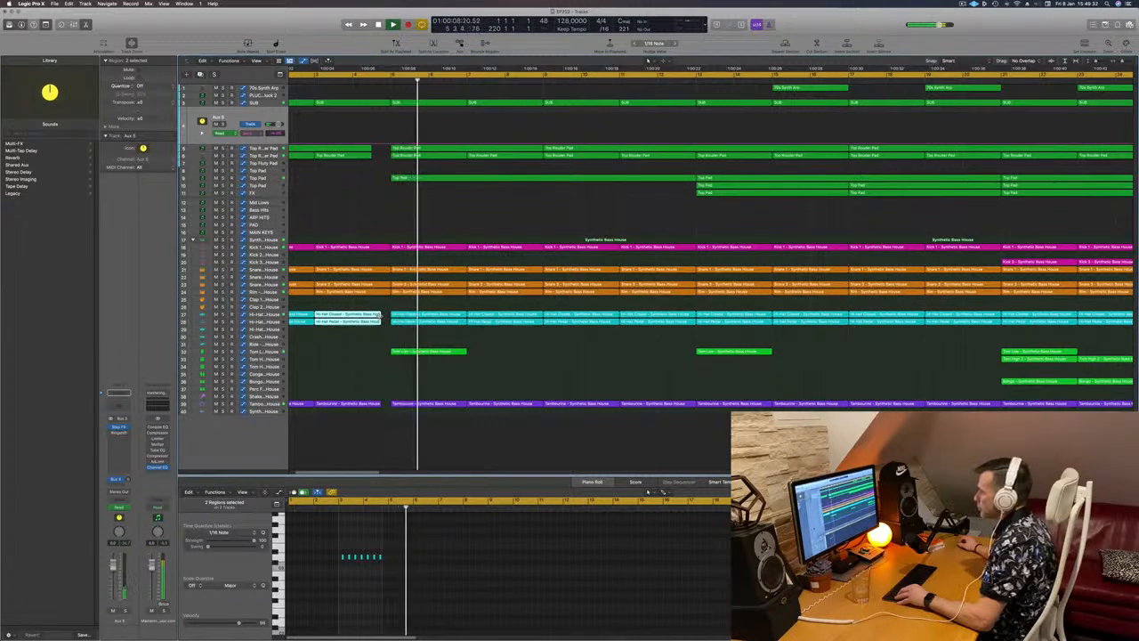
left_click_drag(380, 319, 371, 319)
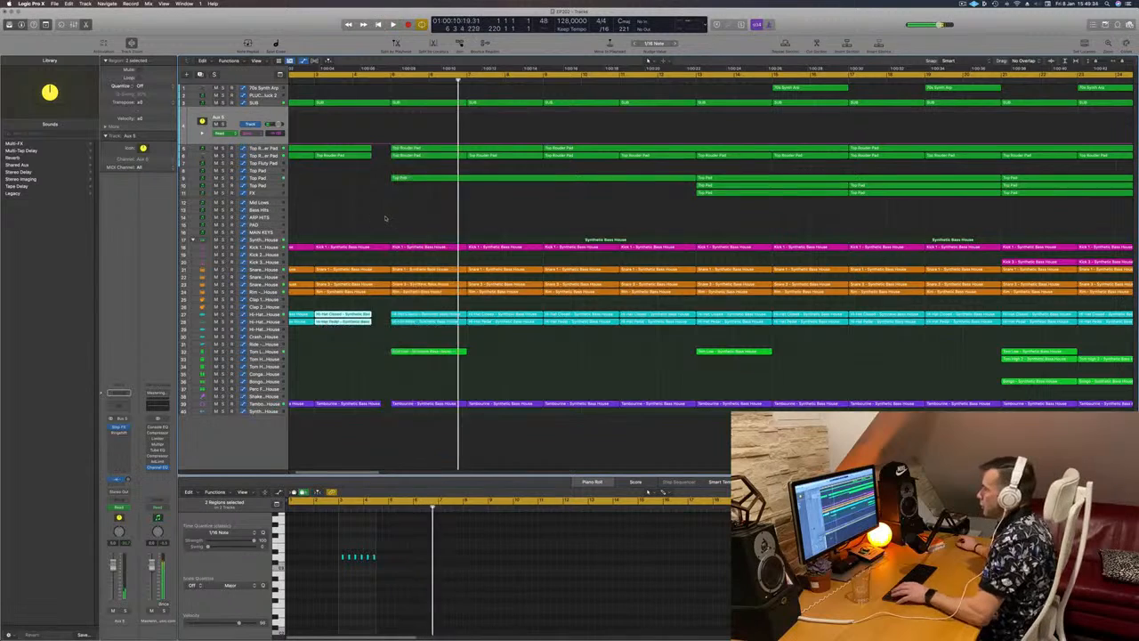
Step: Restart playback and shorten the Tambourine region before bar 5 by one more beat to line up with the hi-hats
key("space")
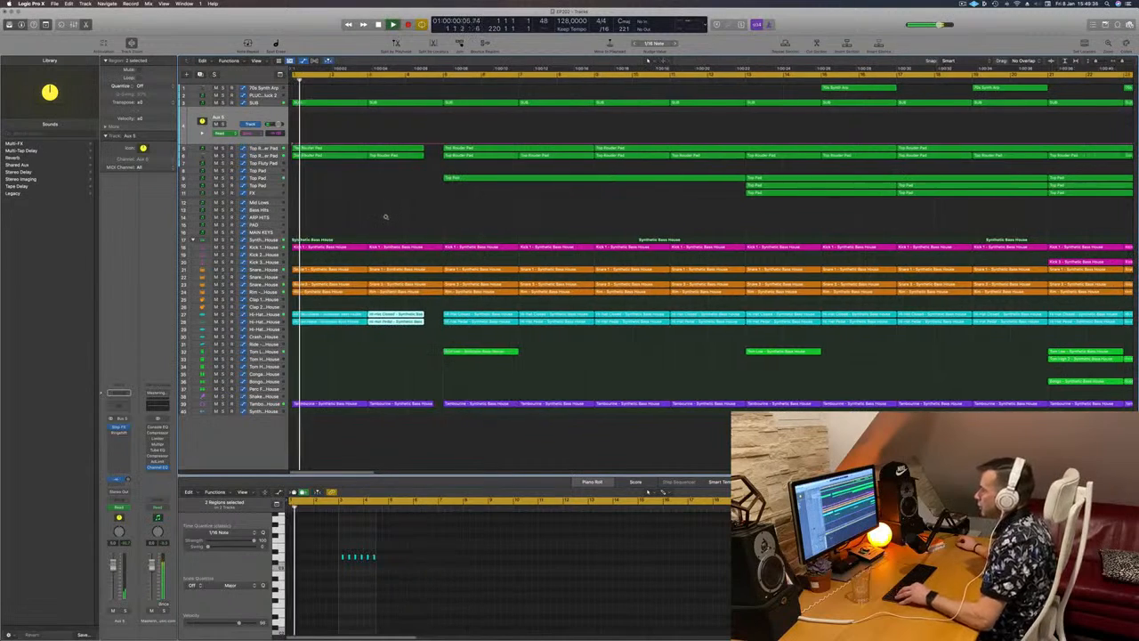
key("super+Left")
key("super+Left")
left_click(386, 403)
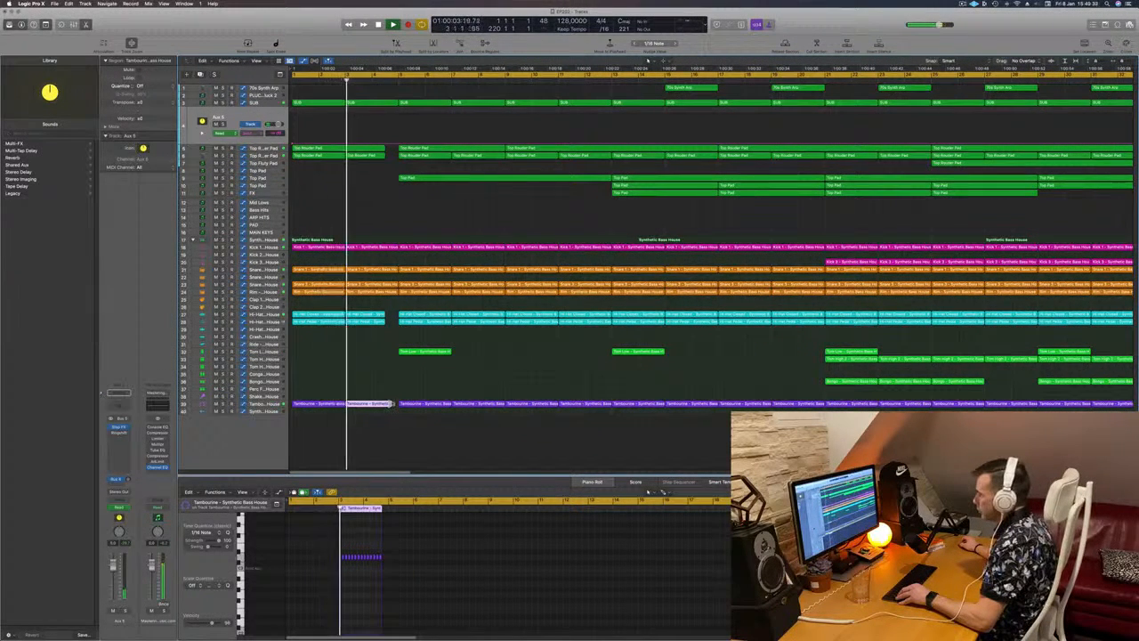
left_click_drag(391, 404, 382, 405)
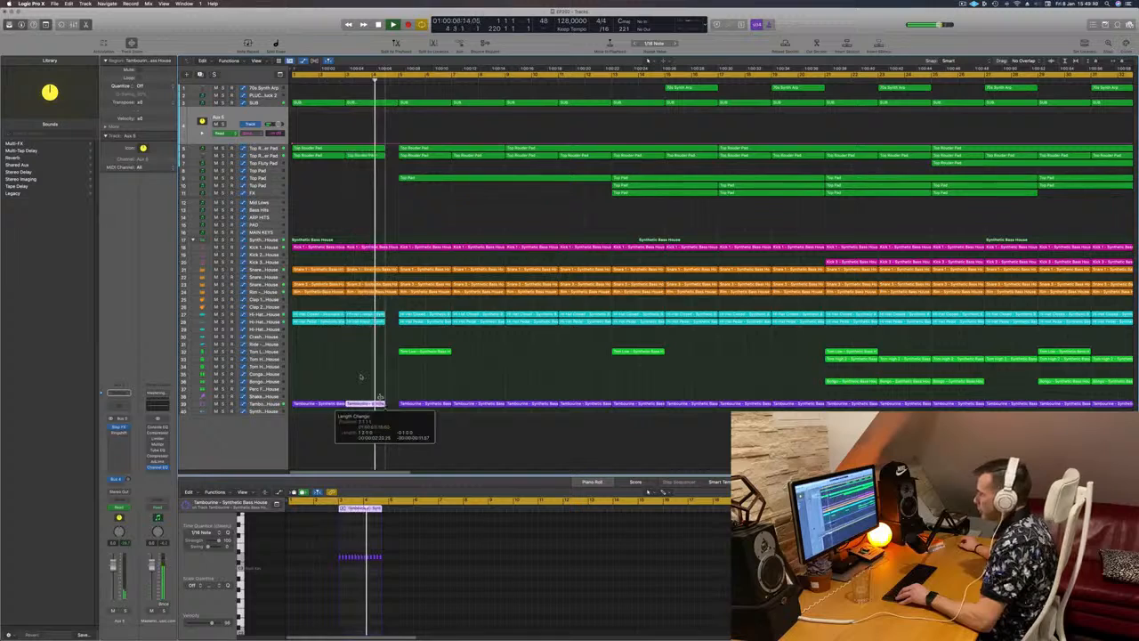
Step: Delete the half bar before bar 5 from the Kick 1, Snare 1, Snare 3 and Rim tracks
key("super+Left")
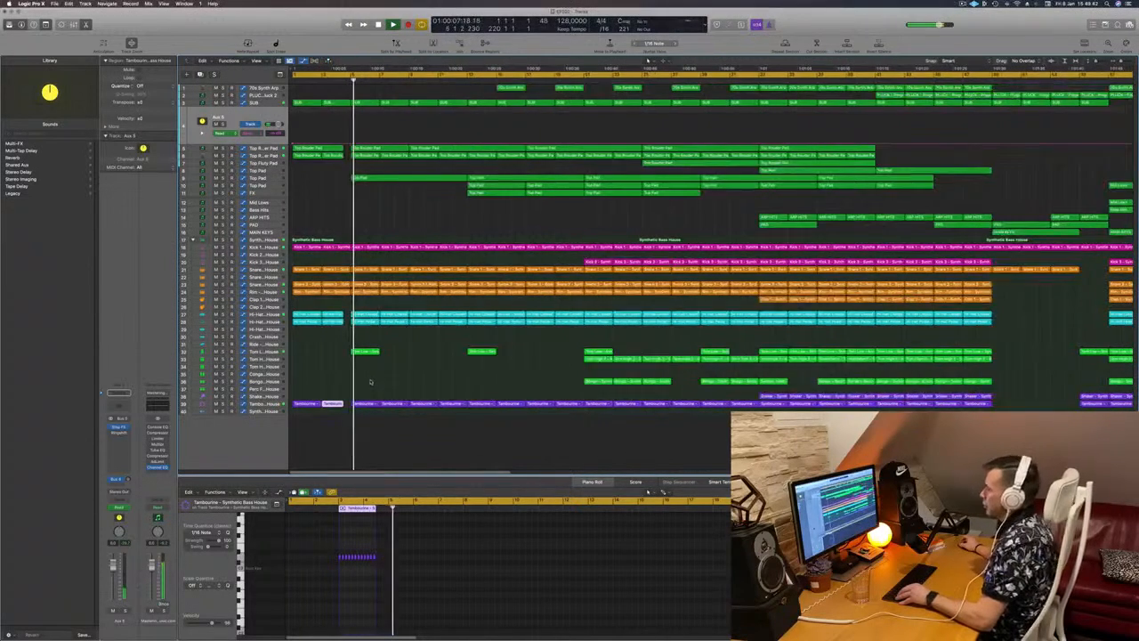
key("super+Right")
key("super+Right")
key("super+Right")
key("Return")
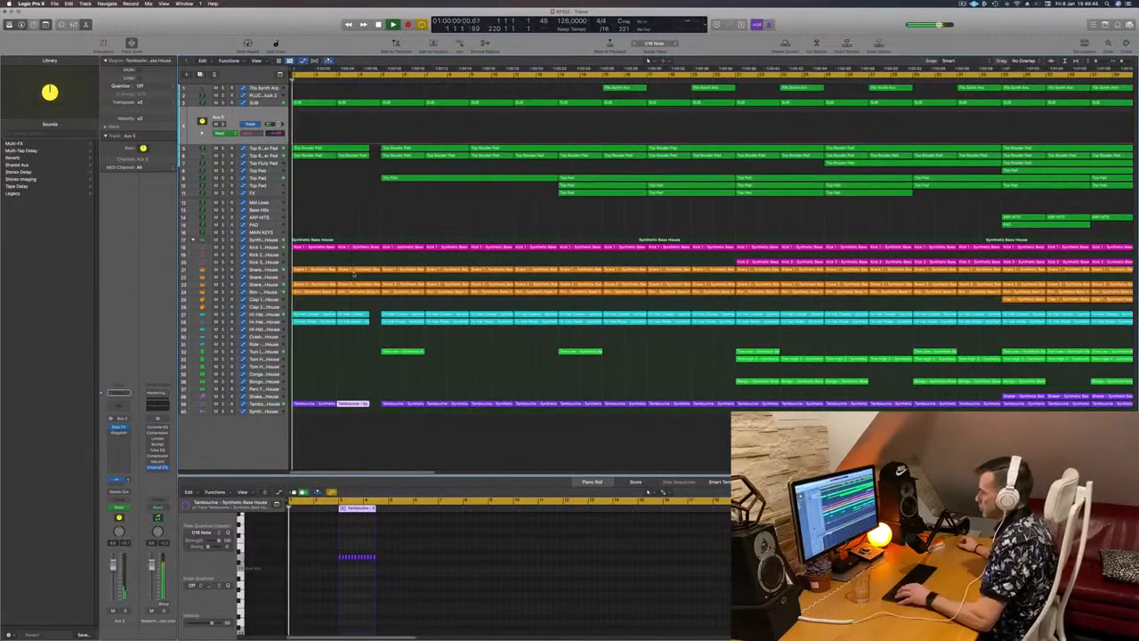
key("super+Right")
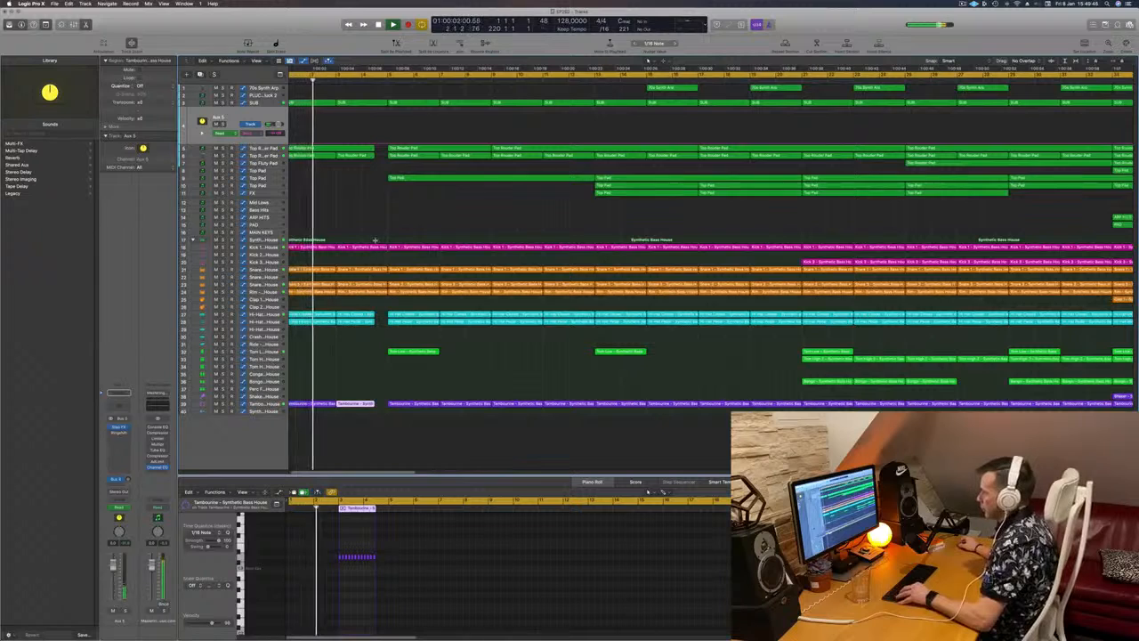
left_click_drag(375, 240, 382, 312)
key("Delete")
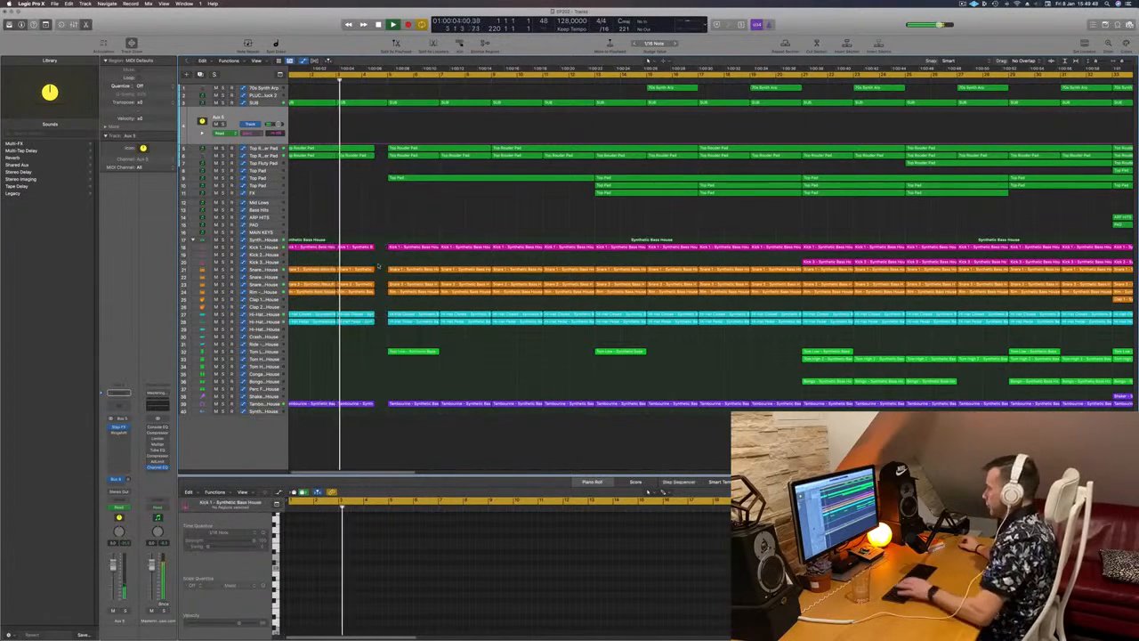
Step: Listen to the opening bars again and check the break before bar 5 across the drum and pad tracks
key("super+Left")
key("super+Left")
key("super+Left")
key("super+Left")
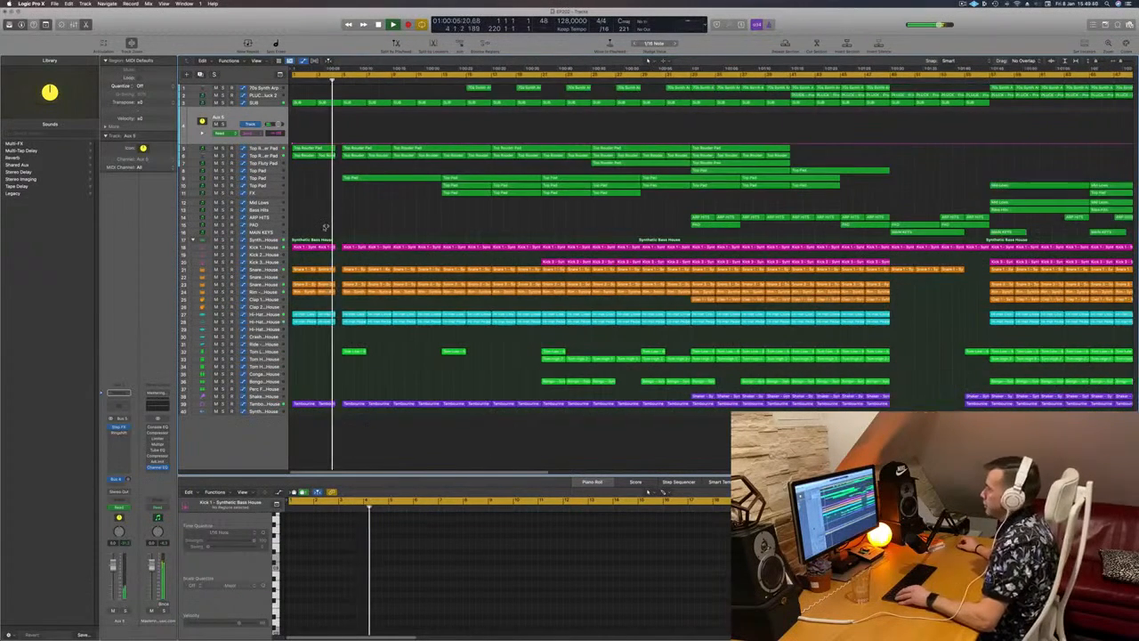
key("super+Right")
key("super+Right")
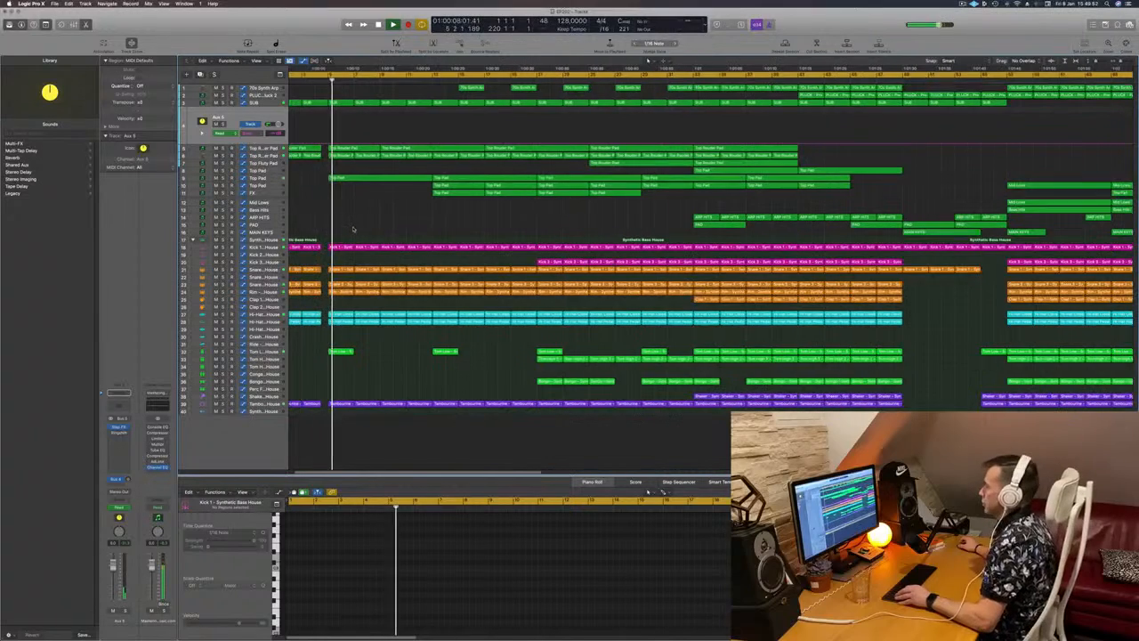
key("super+Right")
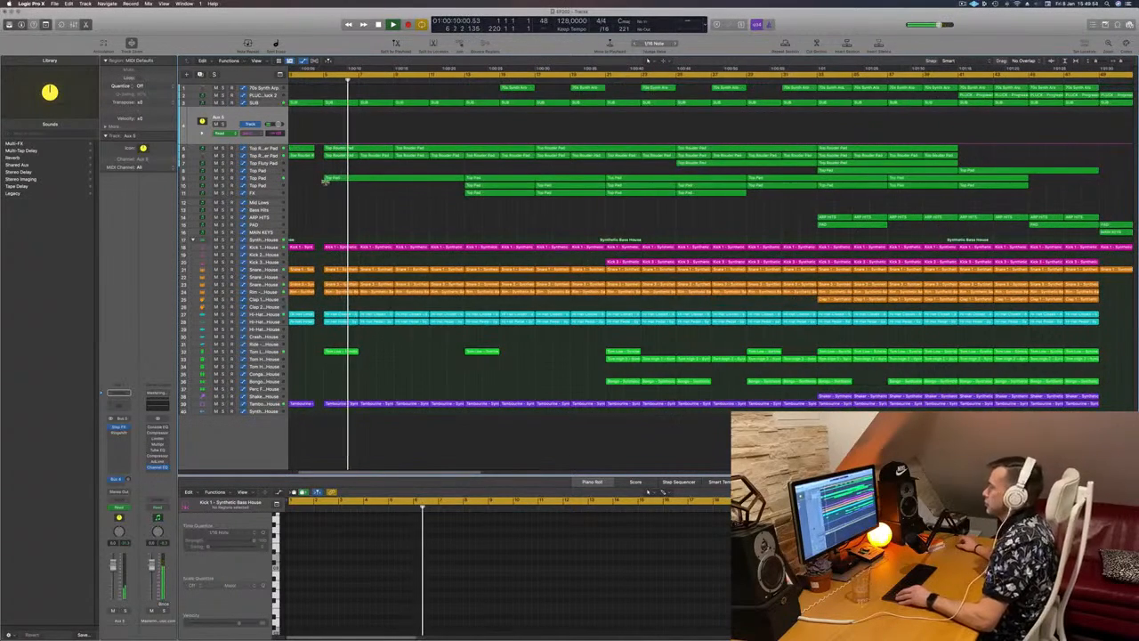
key("super+Left")
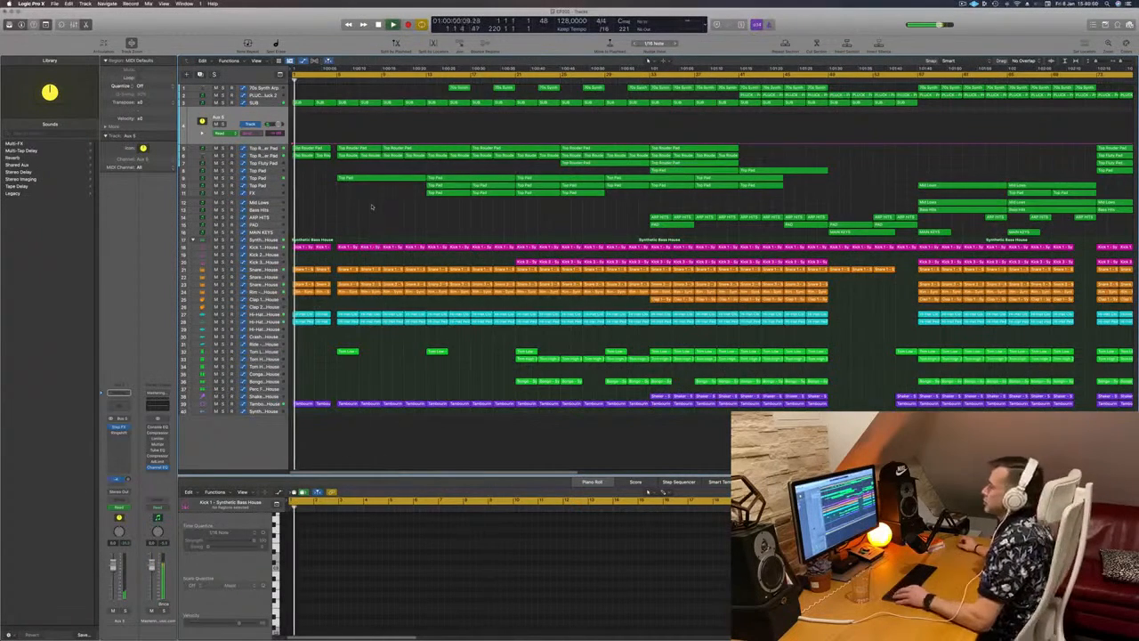
key("super+Right")
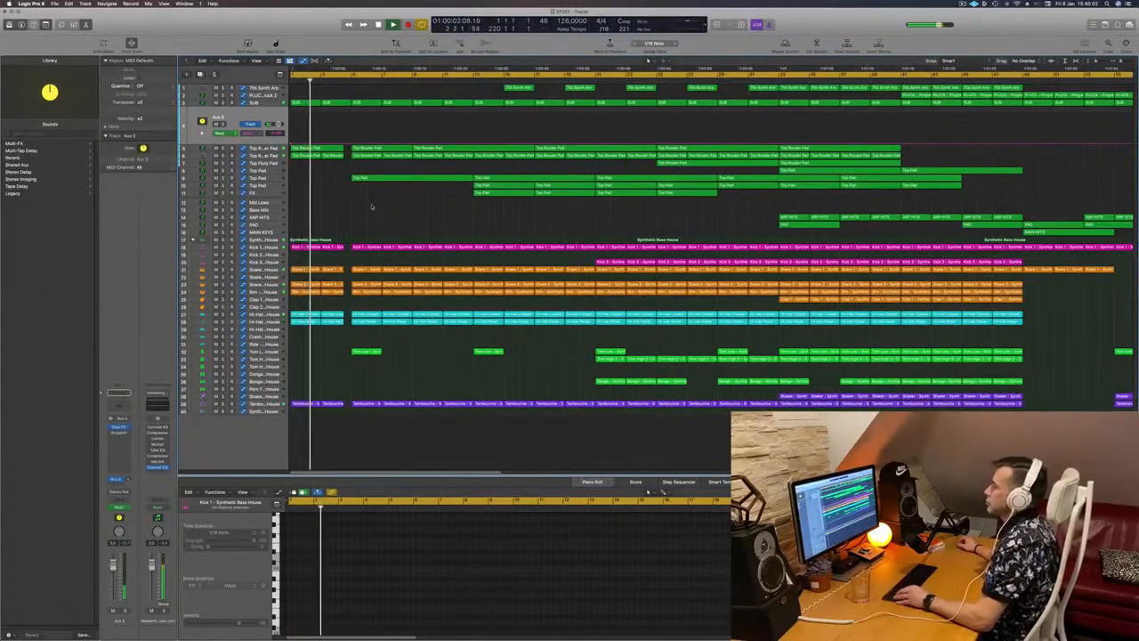
Step: Draw a rise and fall in the Aux 5 send automation, starting at bar 1, peaking at bar 5 and ending at bar 9
key("super+Right")
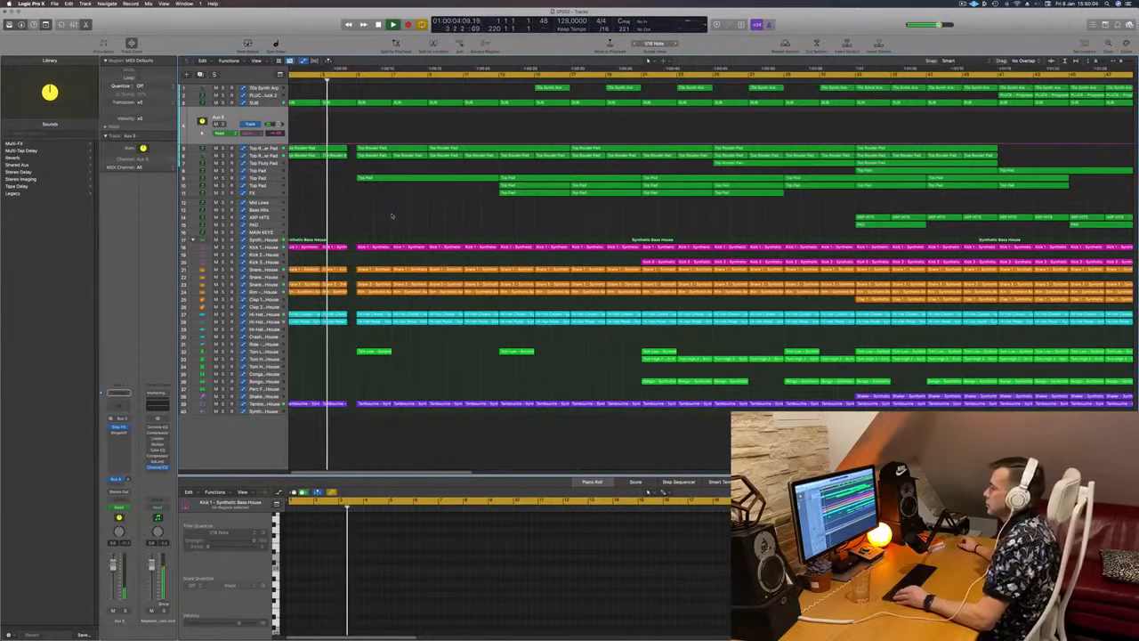
key("super+Left")
key("super+Left")
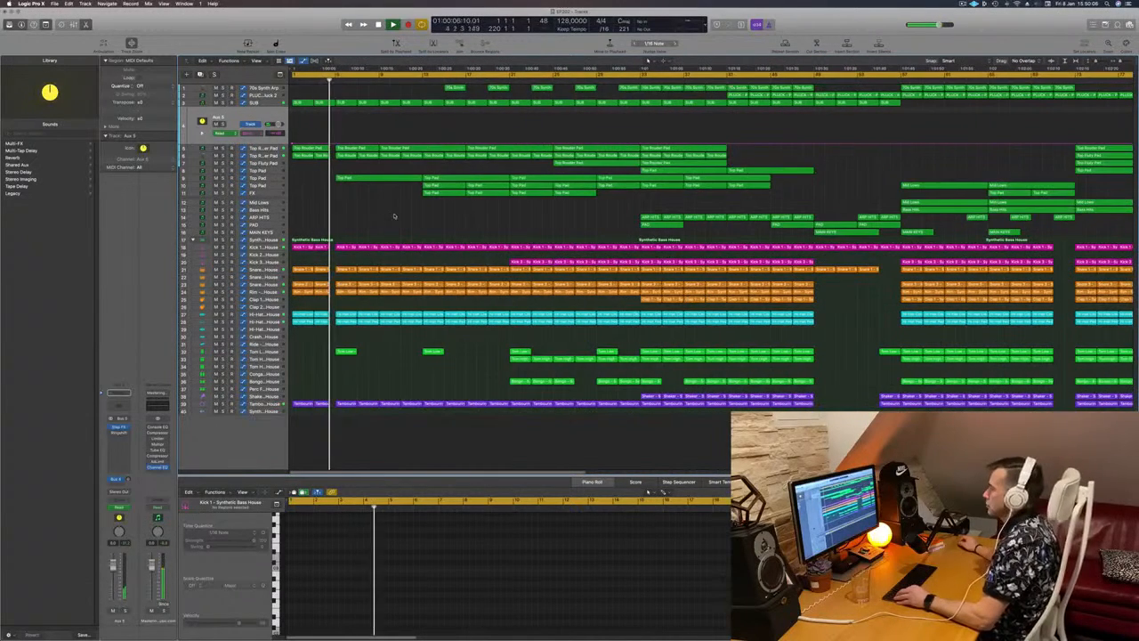
key("super+Left")
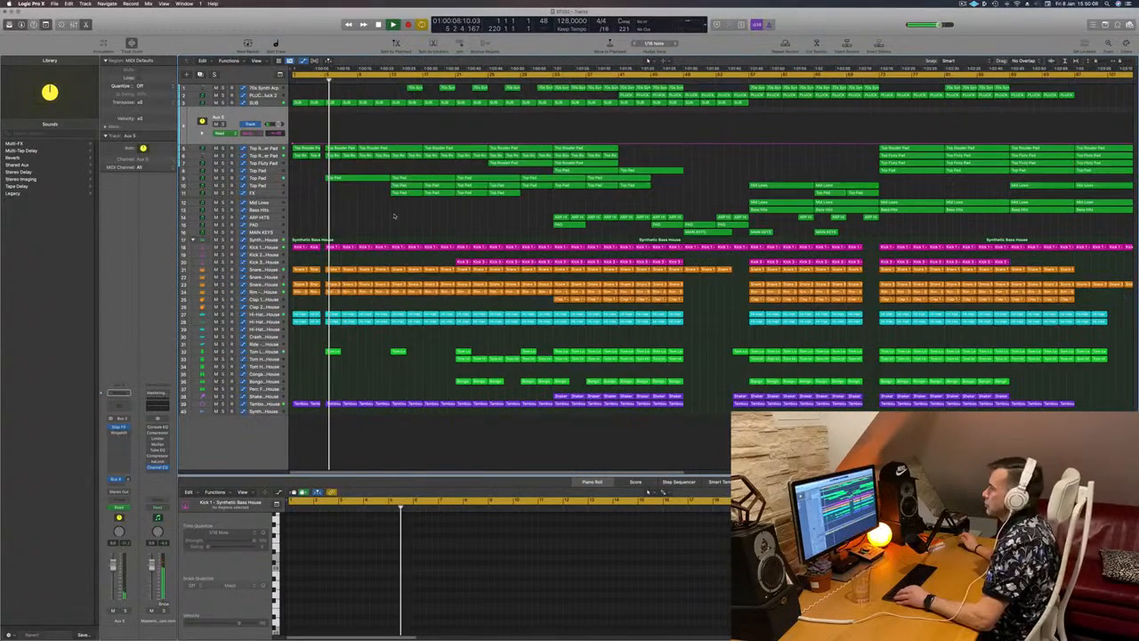
key("super+Left")
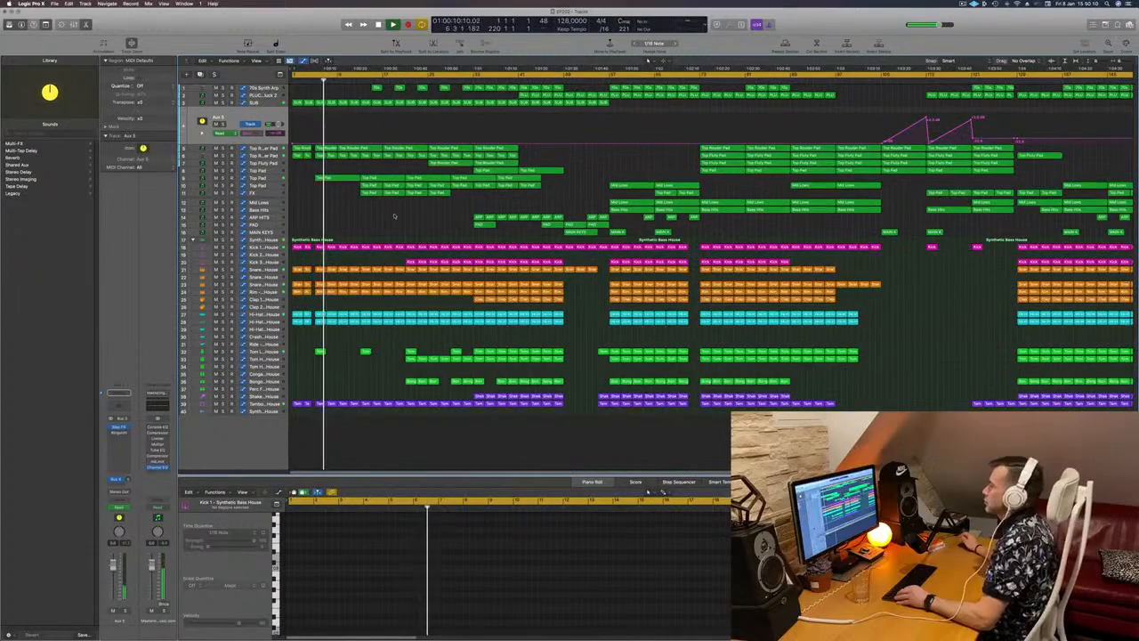
key("super+Left")
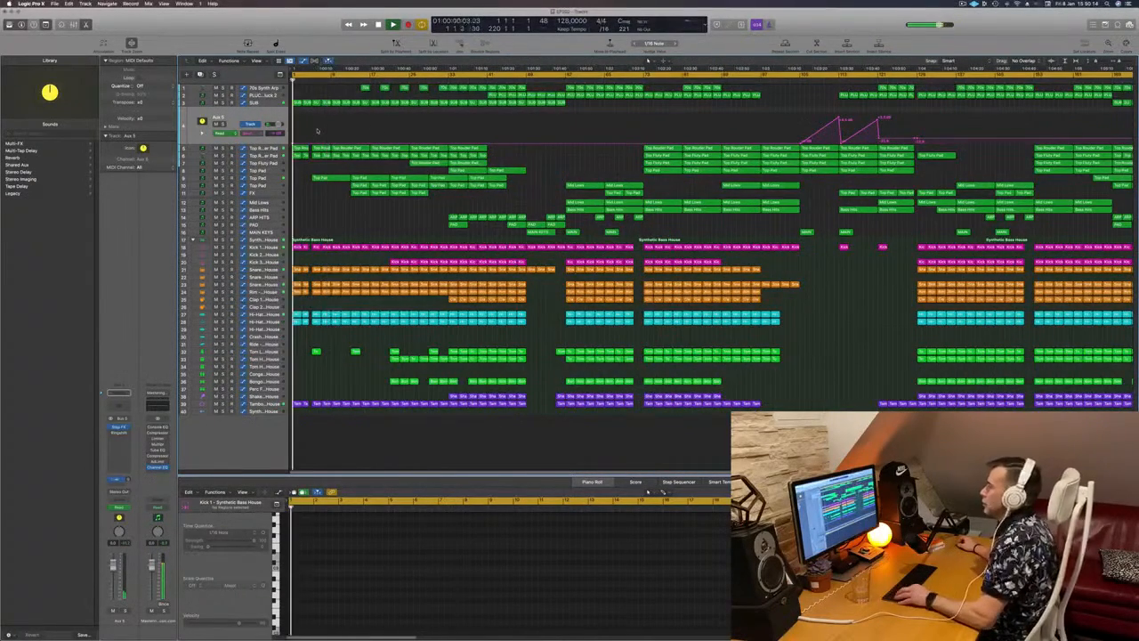
key("super+Right")
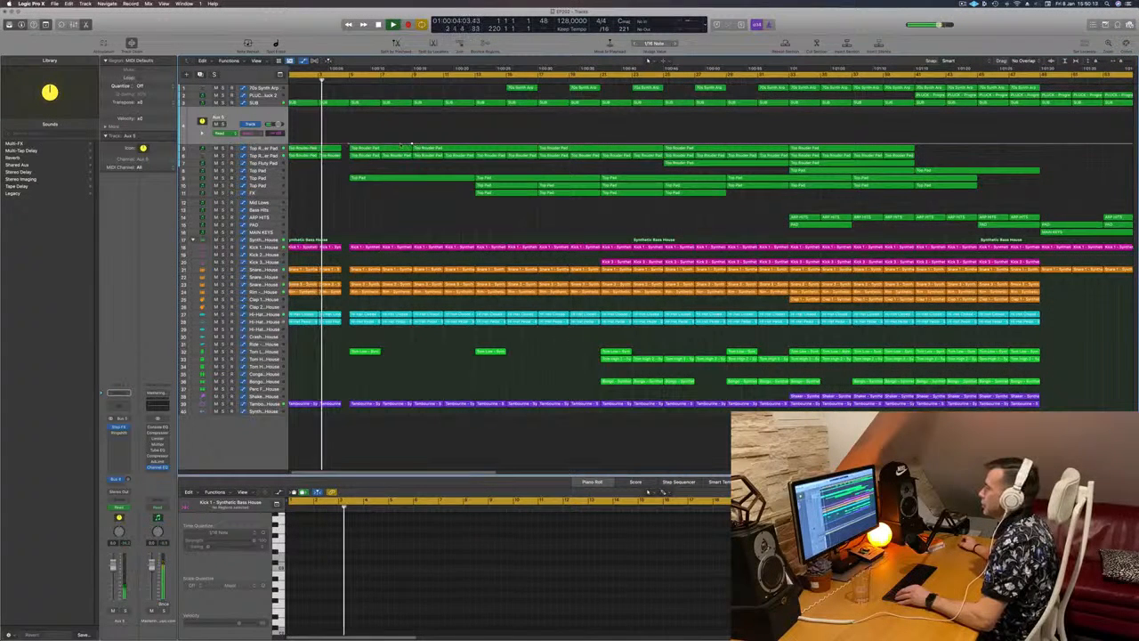
key("Return")
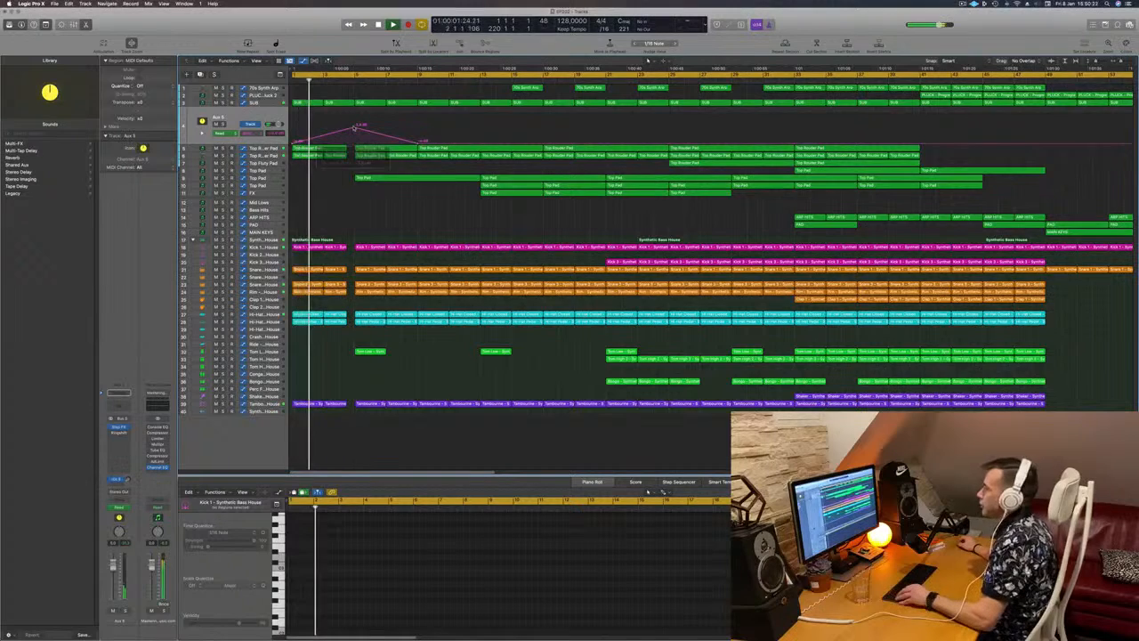
Step: Audition the Aux 5 send ramp in the mix and soloed, checking the aux channel that its send feeds
key("super+Left")
key("super+Left")
key("super+Left")
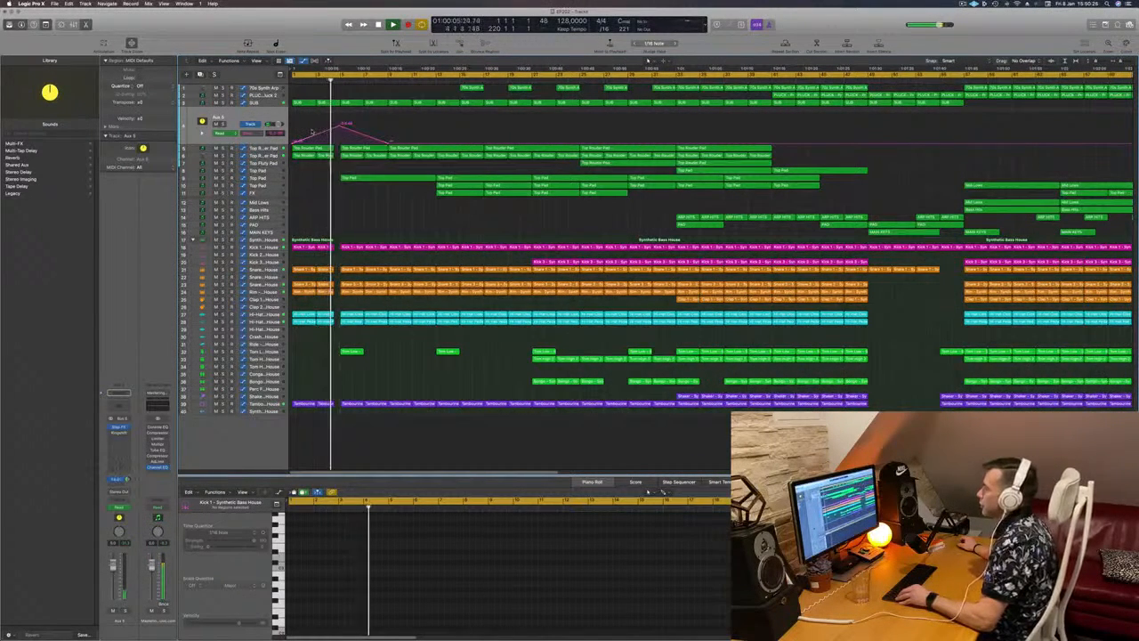
key("super+Left")
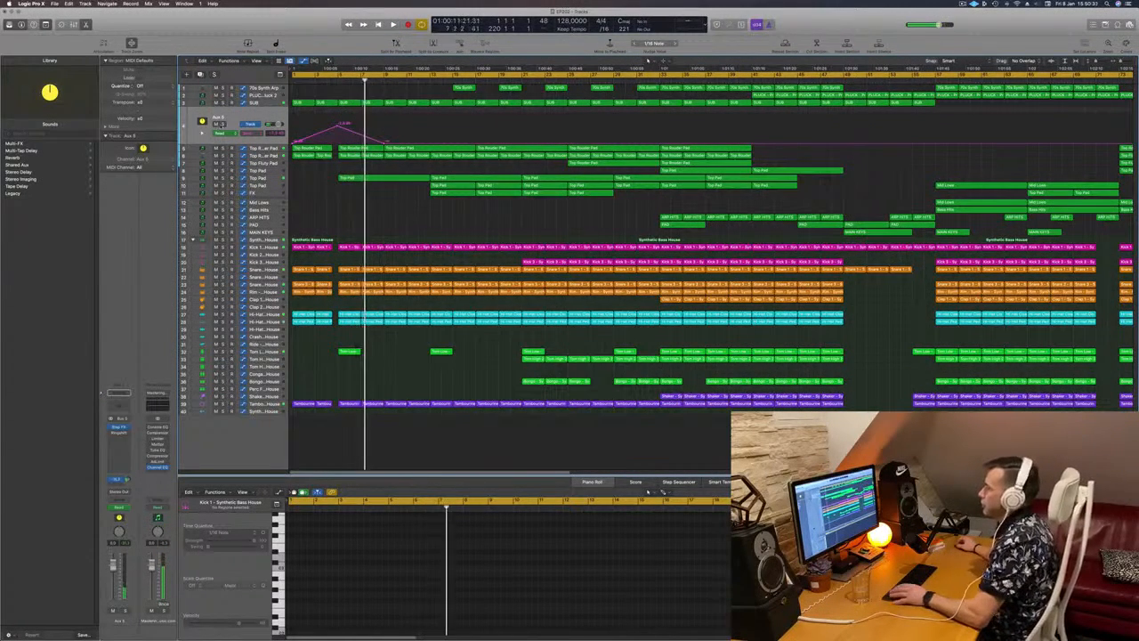
key("s")
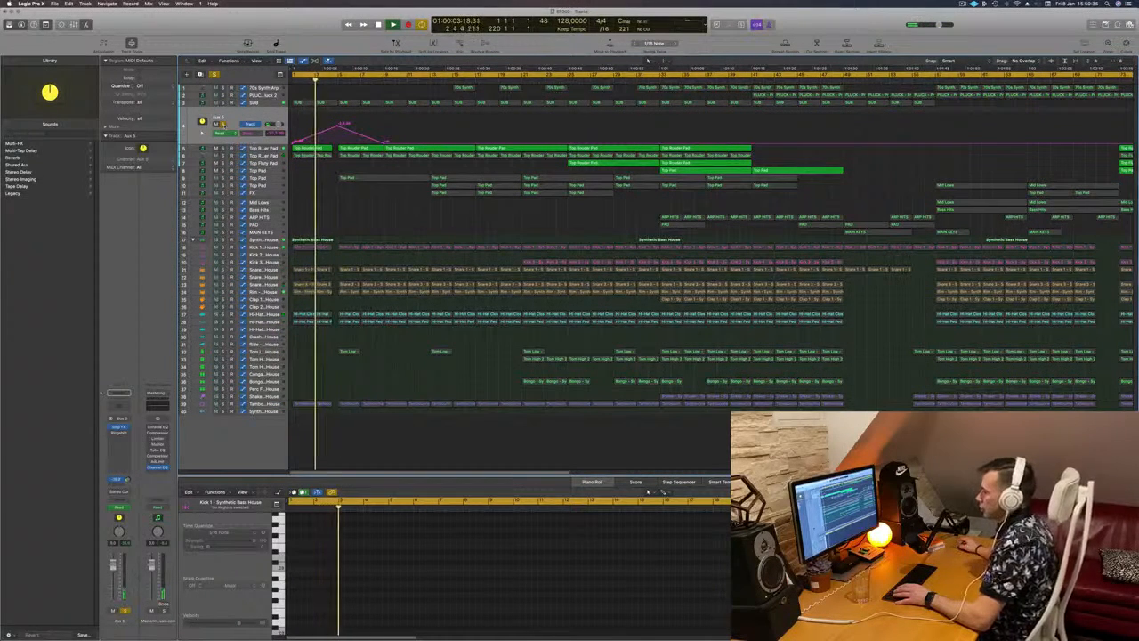
left_click(119, 478)
left_click(121, 391)
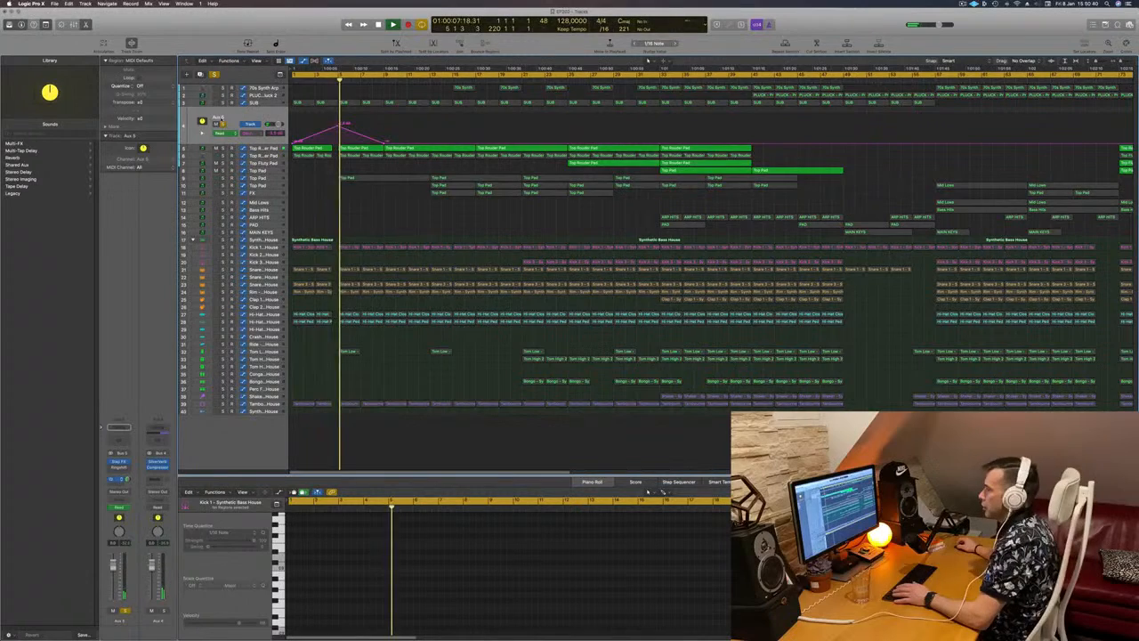
key("s")
Step: Raise the Aux 5 send peak at bar 5 and shape a matching peak at bar 13 that falls away by bar 17
key("Return")
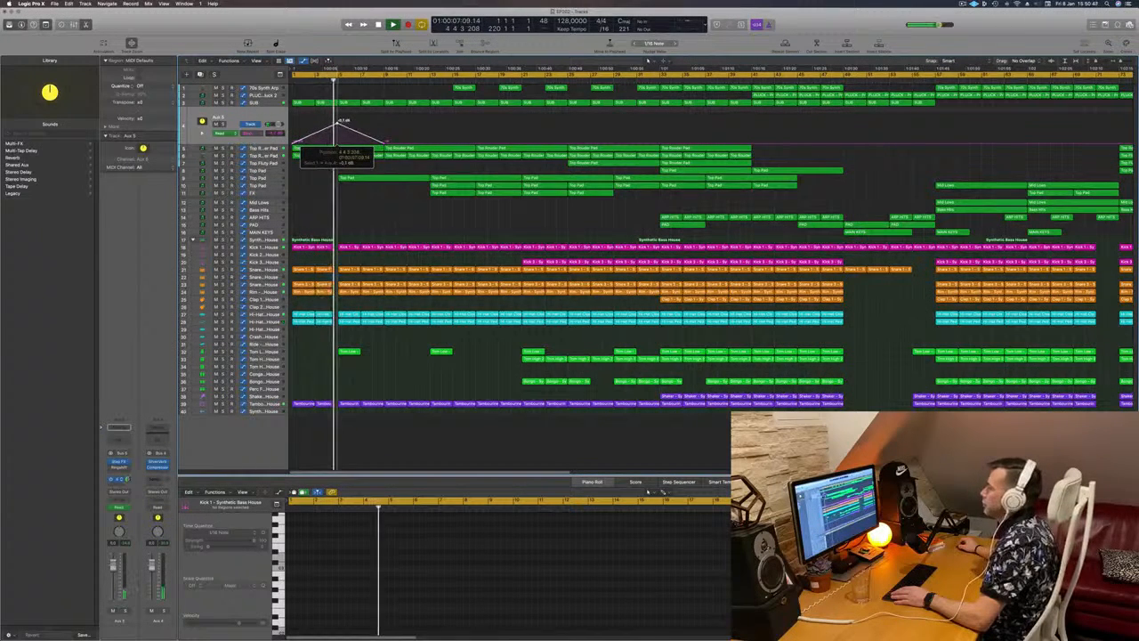
key("super+Left")
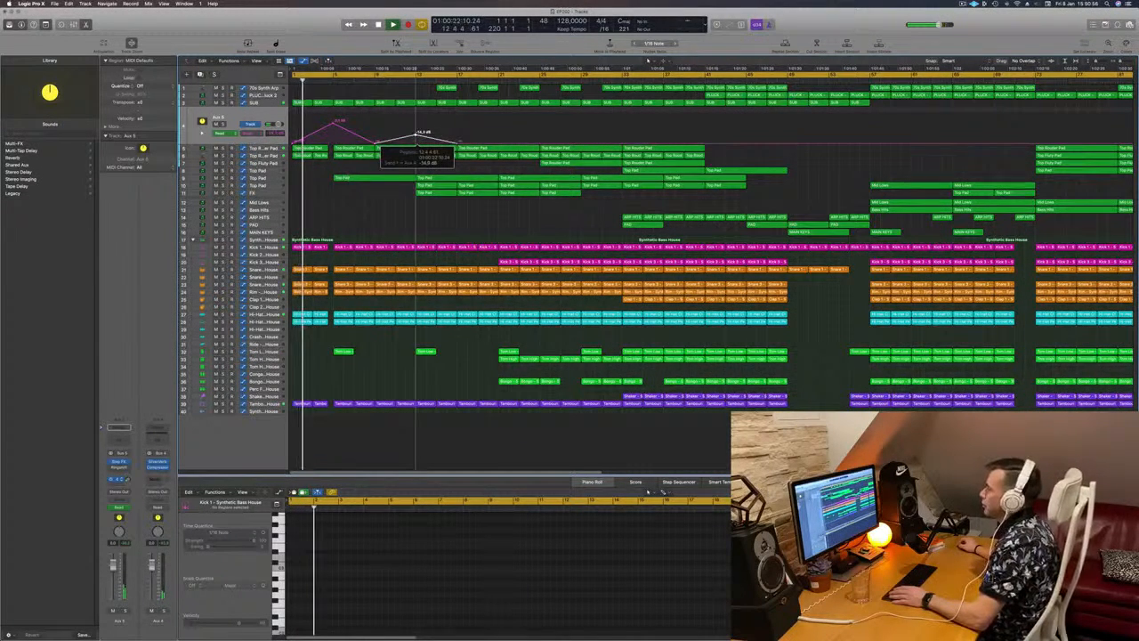
left_click_drag(424, 141, 419, 122)
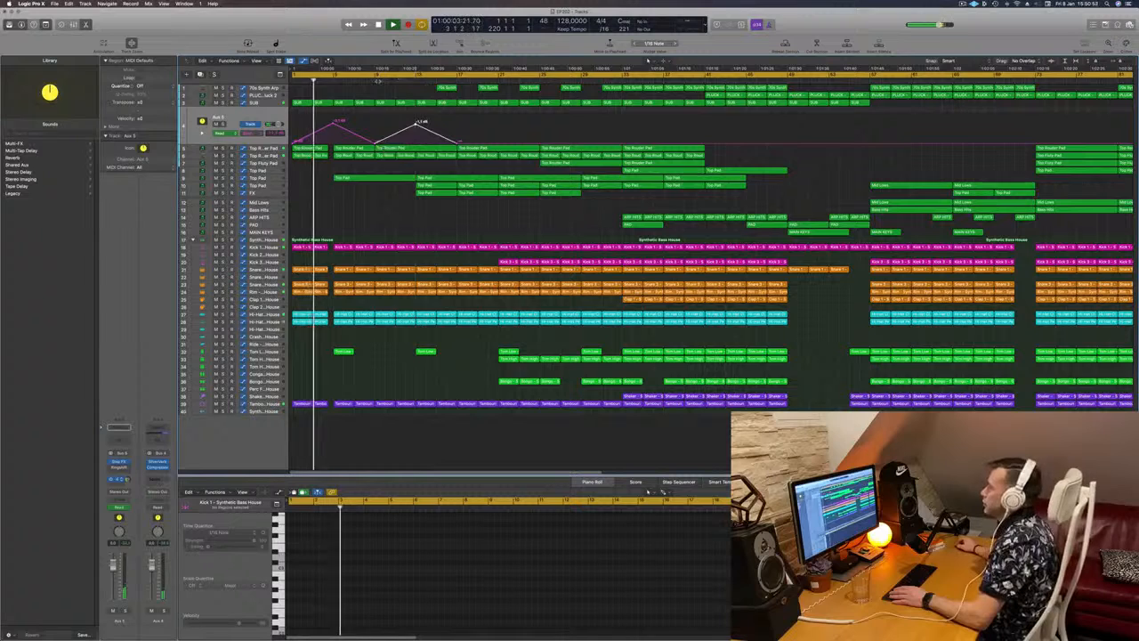
left_click(359, 206)
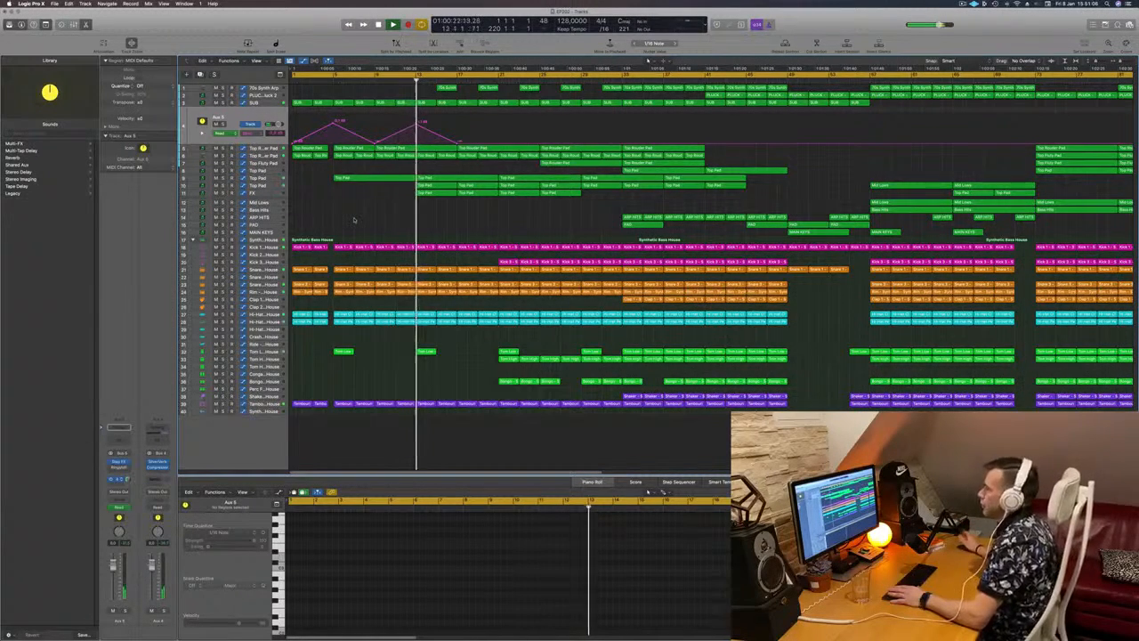
Step: Solo the Top Pad track that enters at bar 13 and compare it with the full mix during playback
left_click(256, 185)
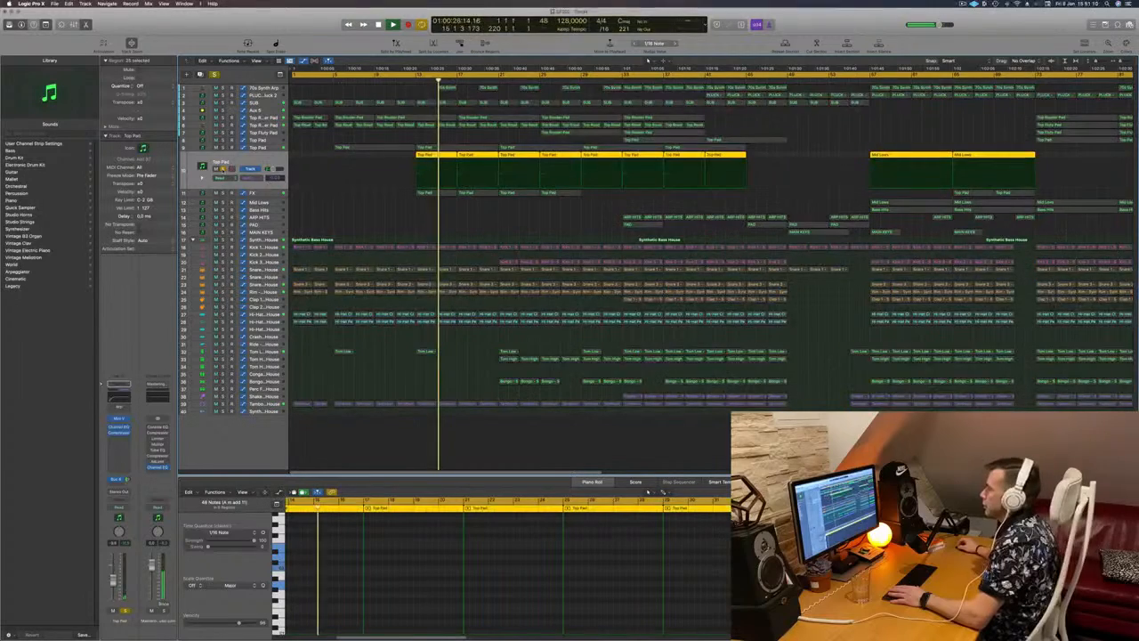
left_click(412, 86)
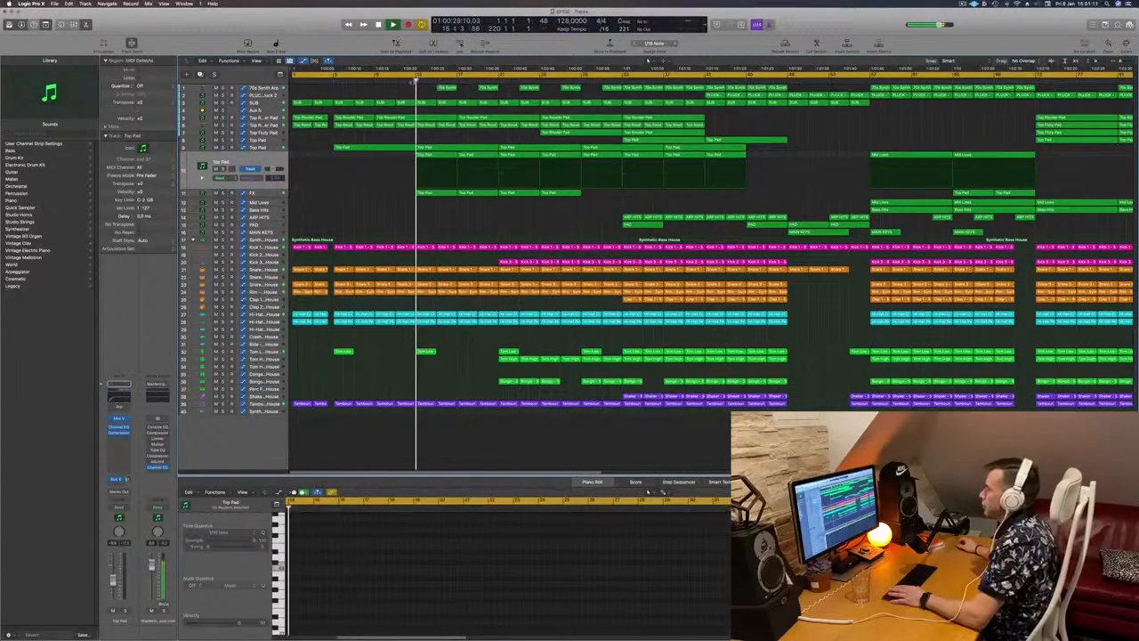
left_click(222, 169)
left_click(223, 168)
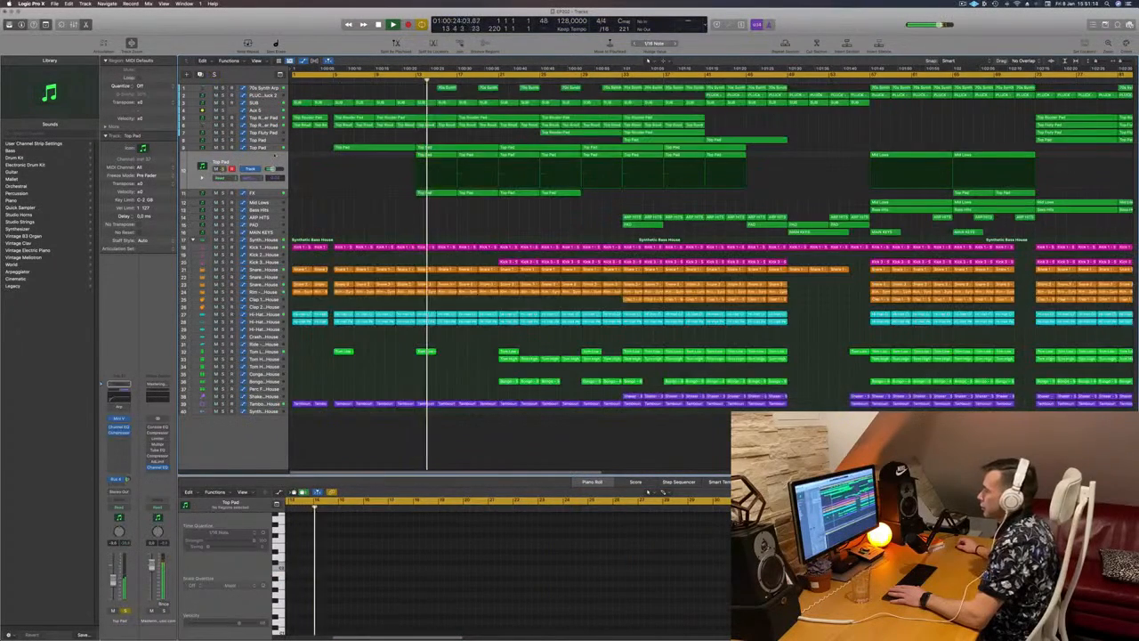
left_click(254, 168)
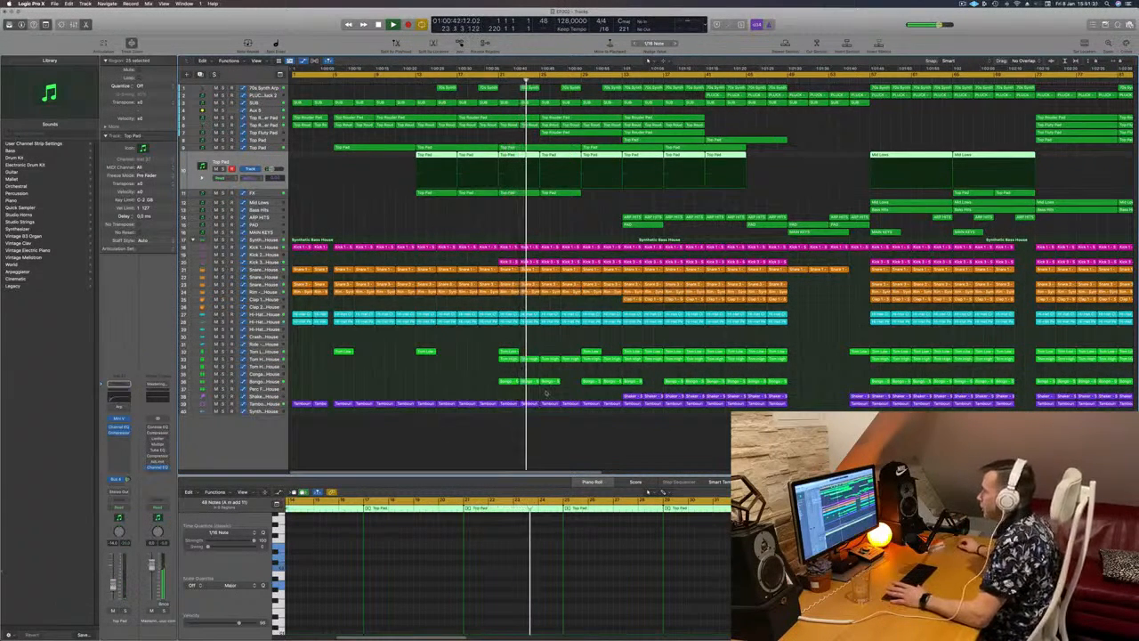
left_click(510, 232)
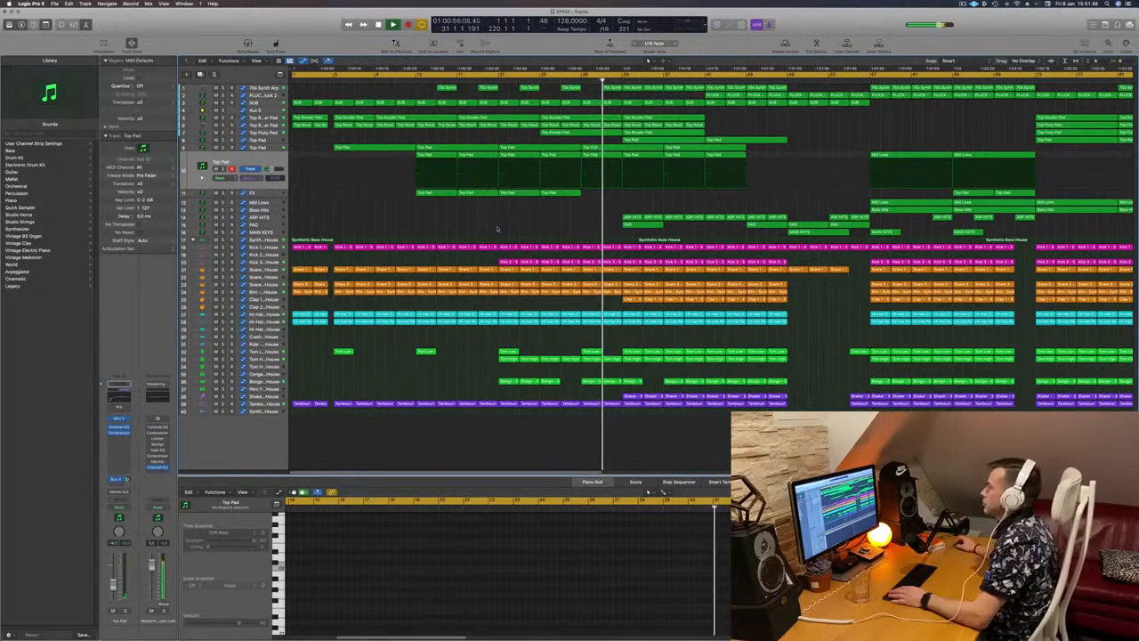
Step: Solo the 70s Synth Arp track briefly, restore the full mix, and check its automation against the arrangement up to bar 49
key("super+Left")
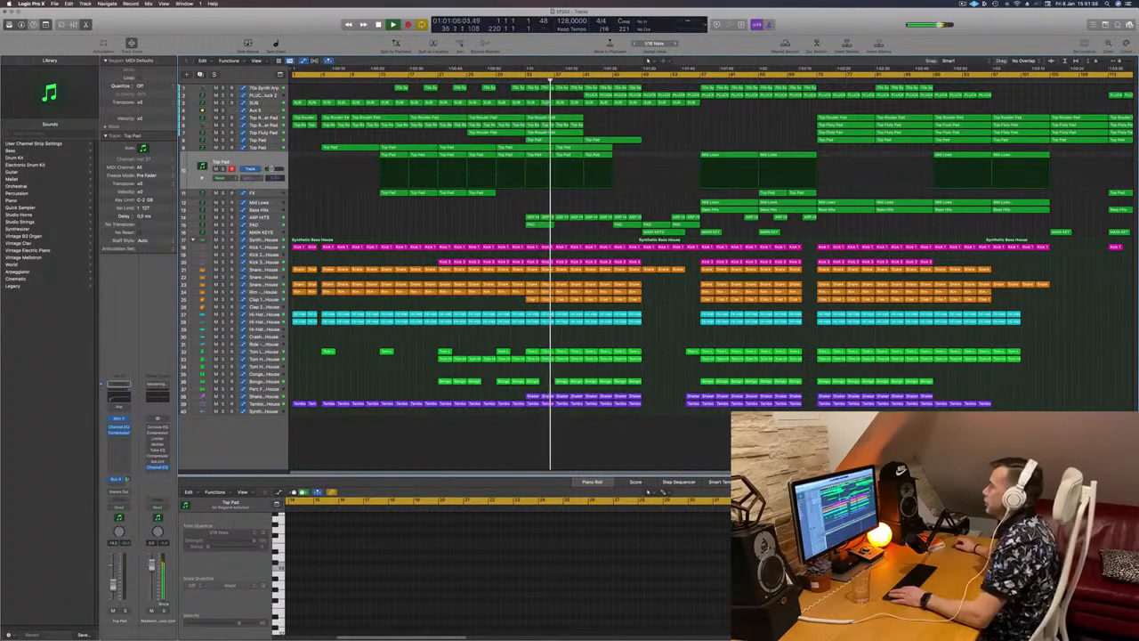
left_click(648, 87)
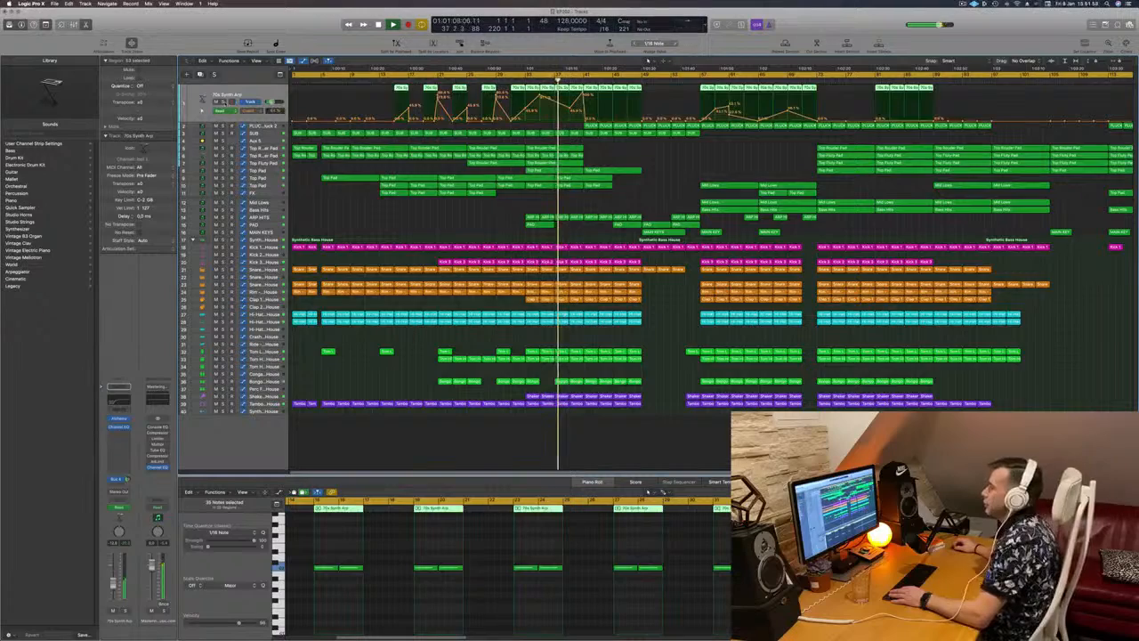
key("s")
key("s")
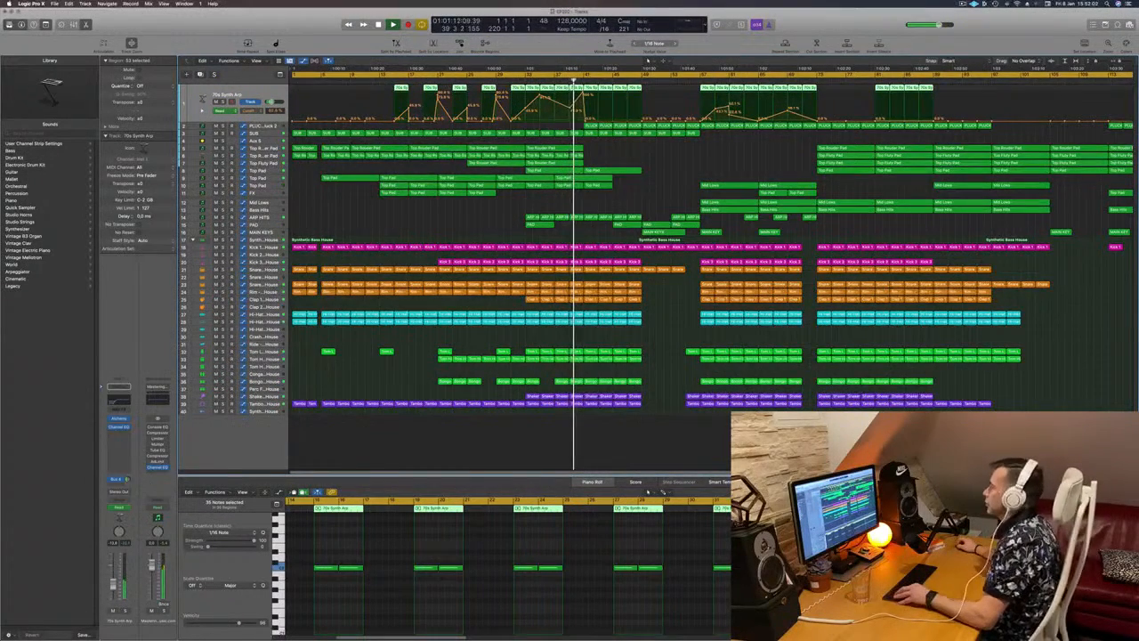
key("super+Left")
key("super+Left")
key("super+Left")
key("super+Left")
key("super+Right")
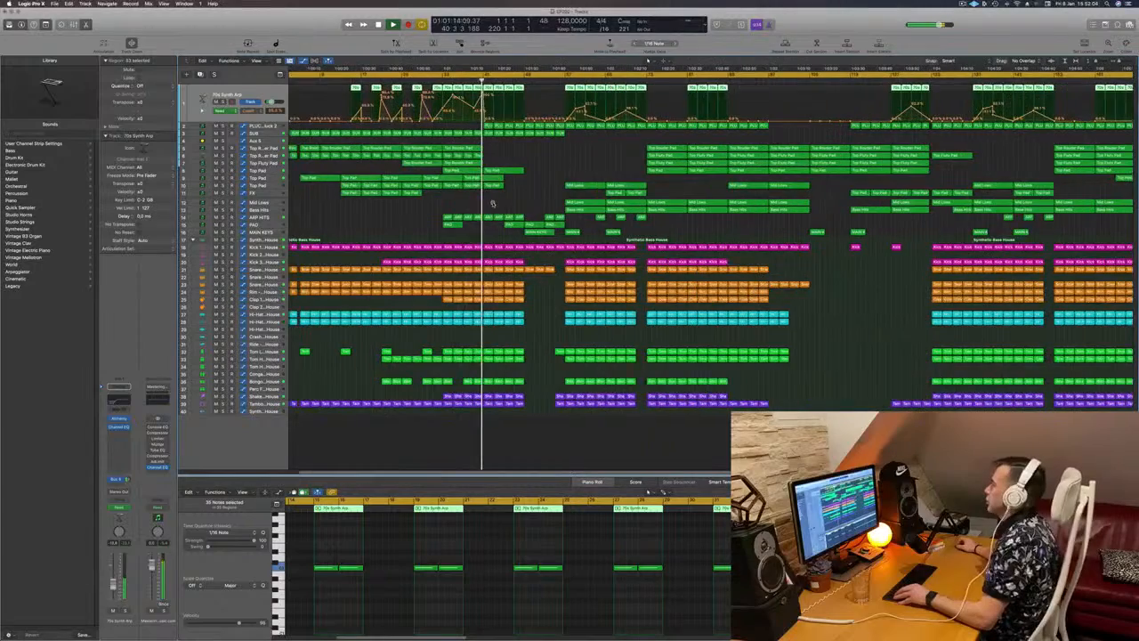
key("super+Right")
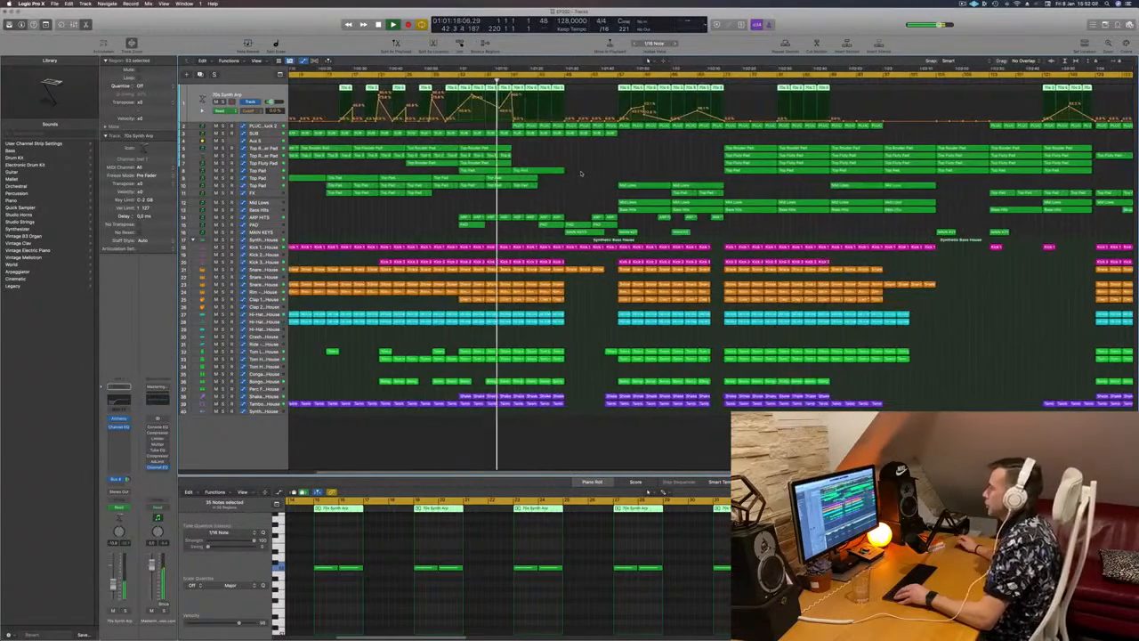
left_click(577, 168)
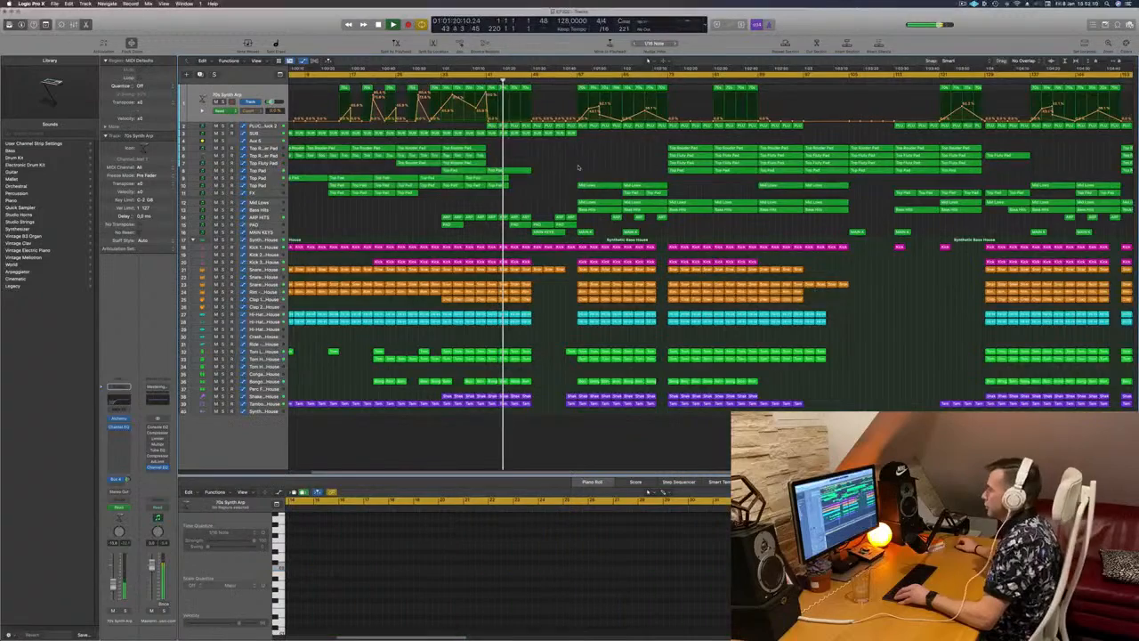
Step: Show the PAD track's volume automation and audition the pad soloed and in the mix leading up to bar 49
key("super+Right")
left_click(262, 225)
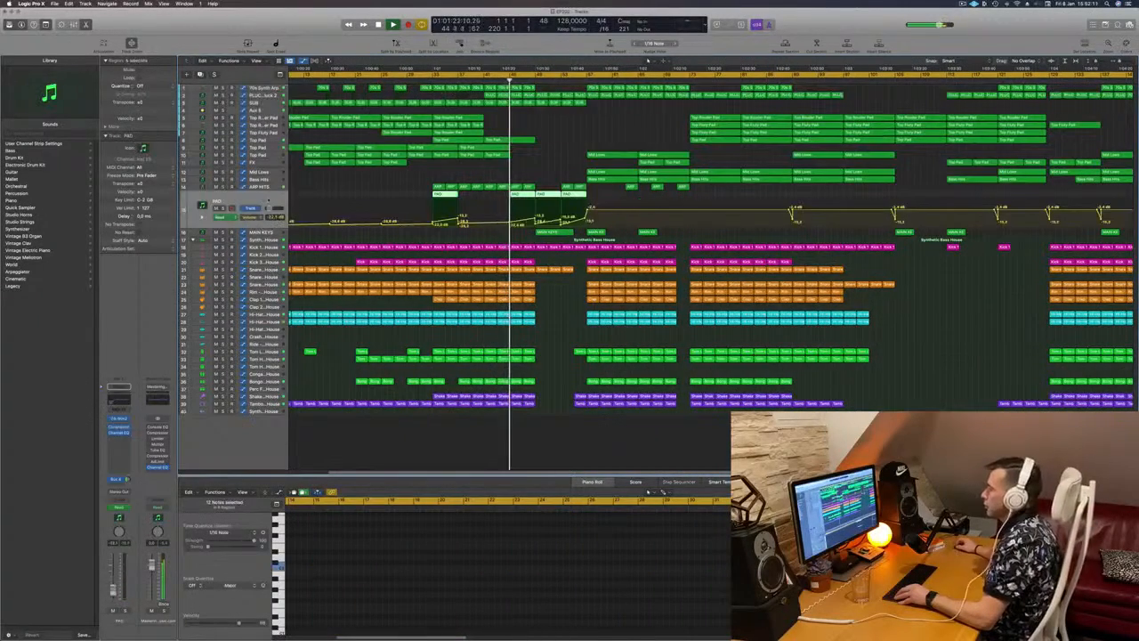
key("s")
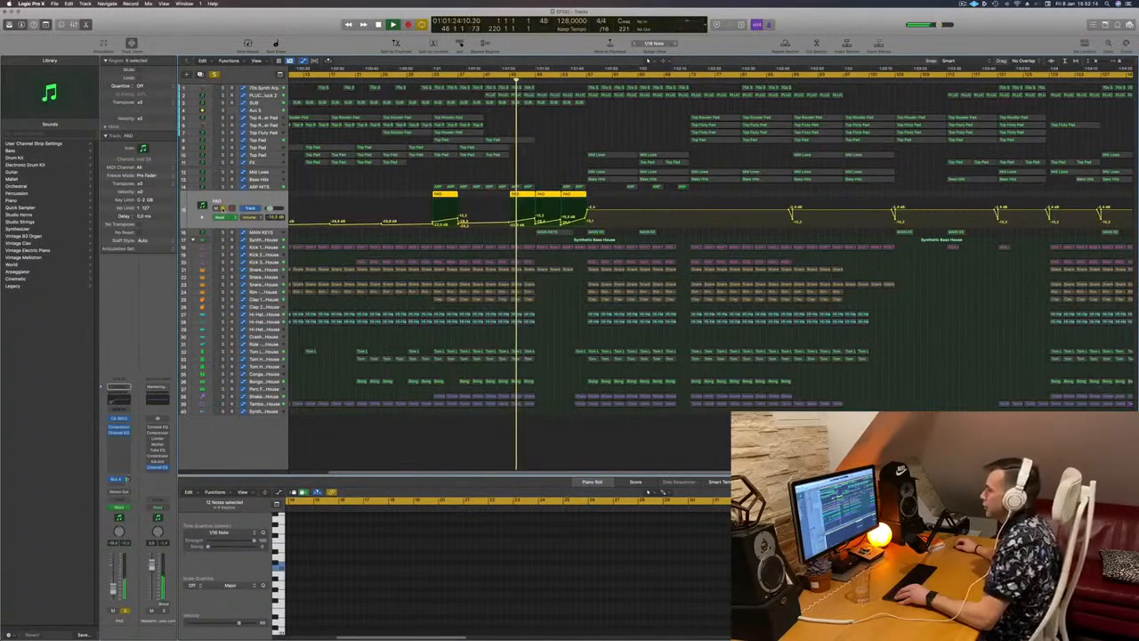
key("s")
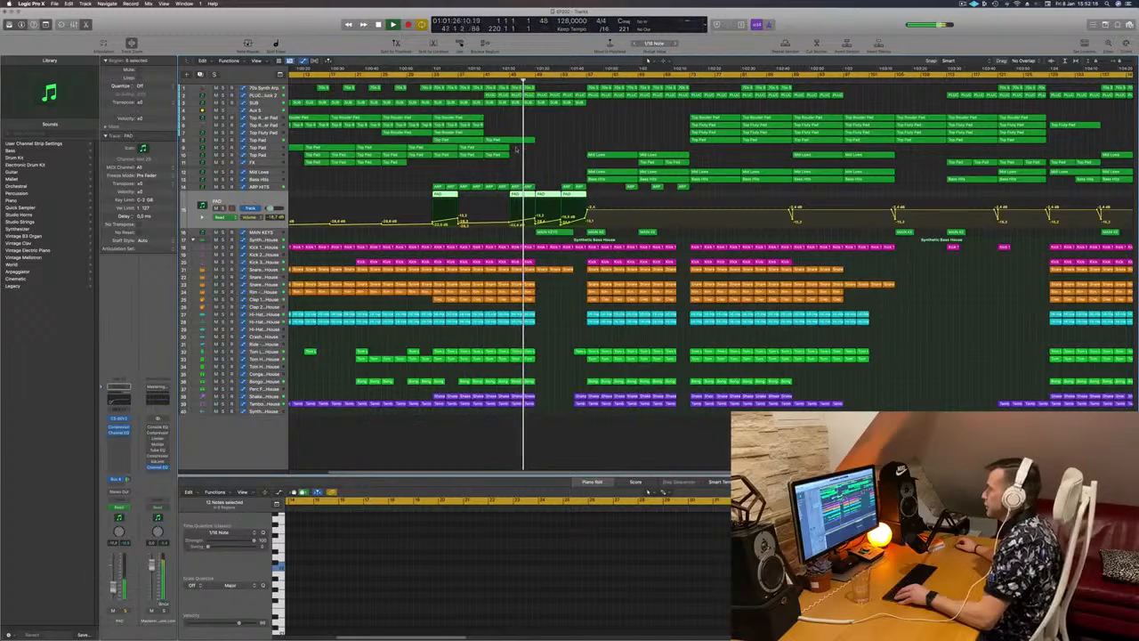
left_click(543, 148)
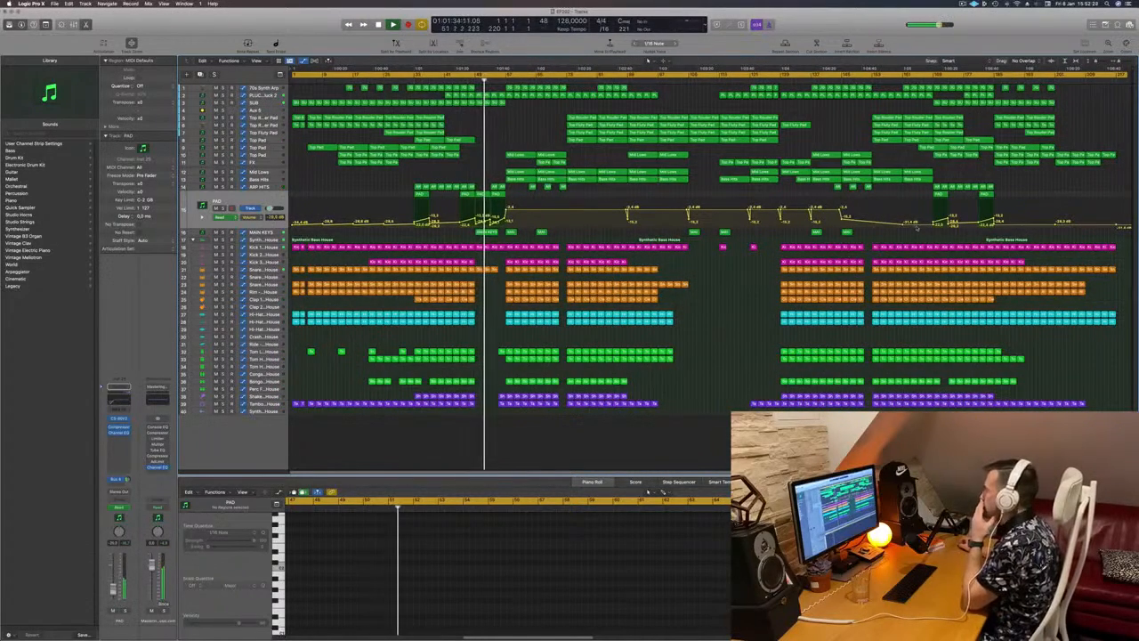
Step: Lower the PAD track's volume automation after the bar 57 peak to about -21.4 dB, keeping it flat until the final pad section
left_click_drag(916, 227, 558, 232)
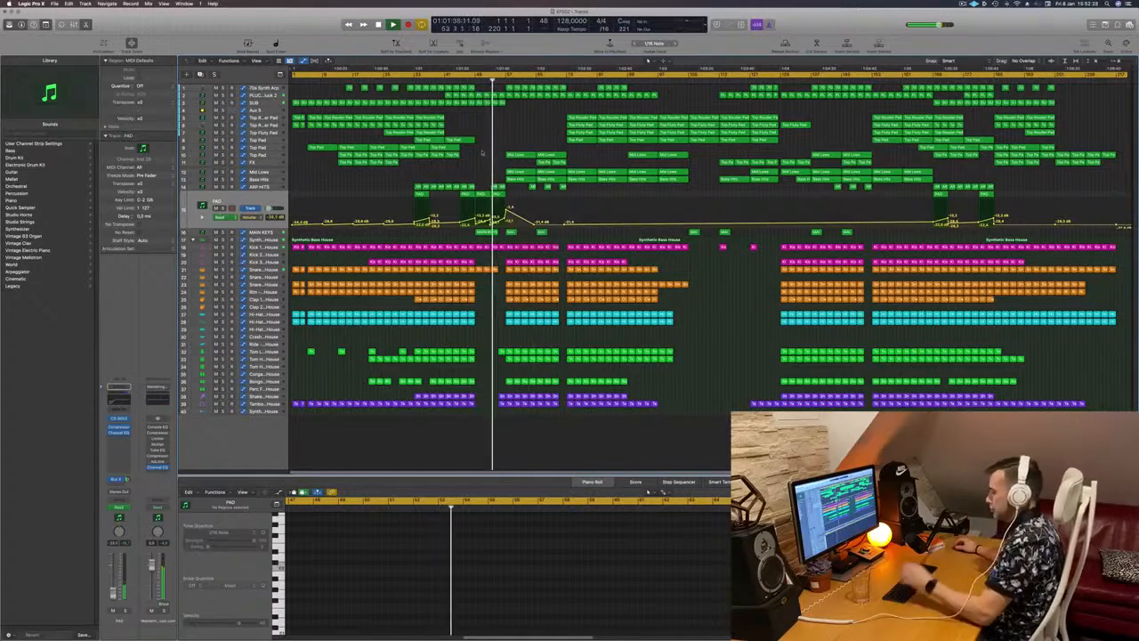
key("super+Right")
key("super+Right")
key("super+Right")
key("super+Right")
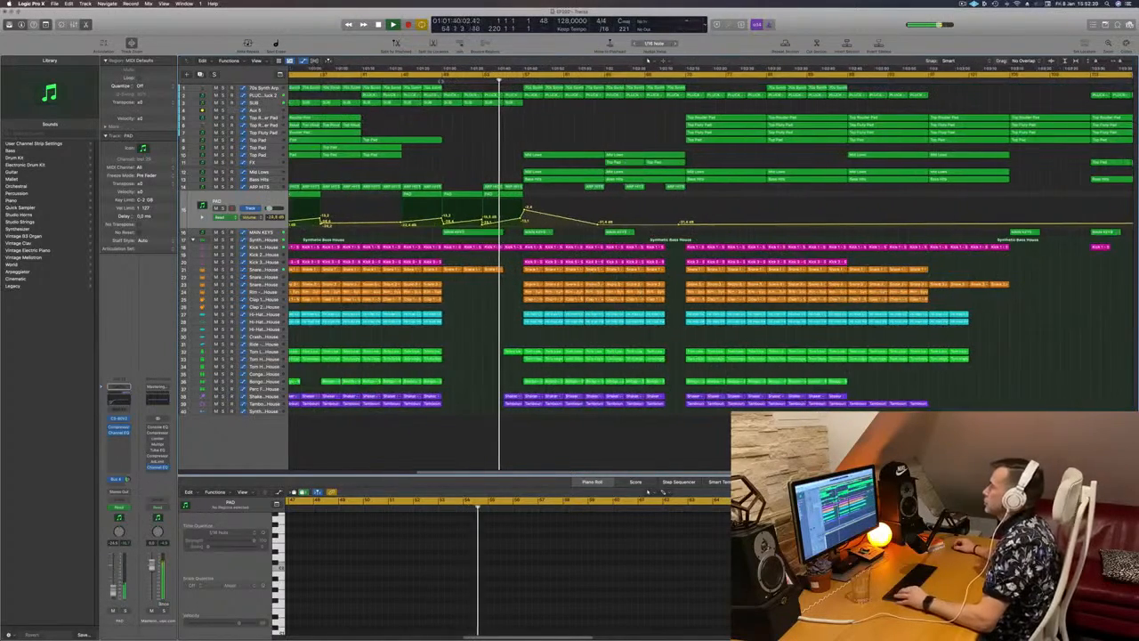
Step: Show the Pluck track's automation and delete its two regions between bars 49 and 53
left_click(441, 81)
left_click(436, 96)
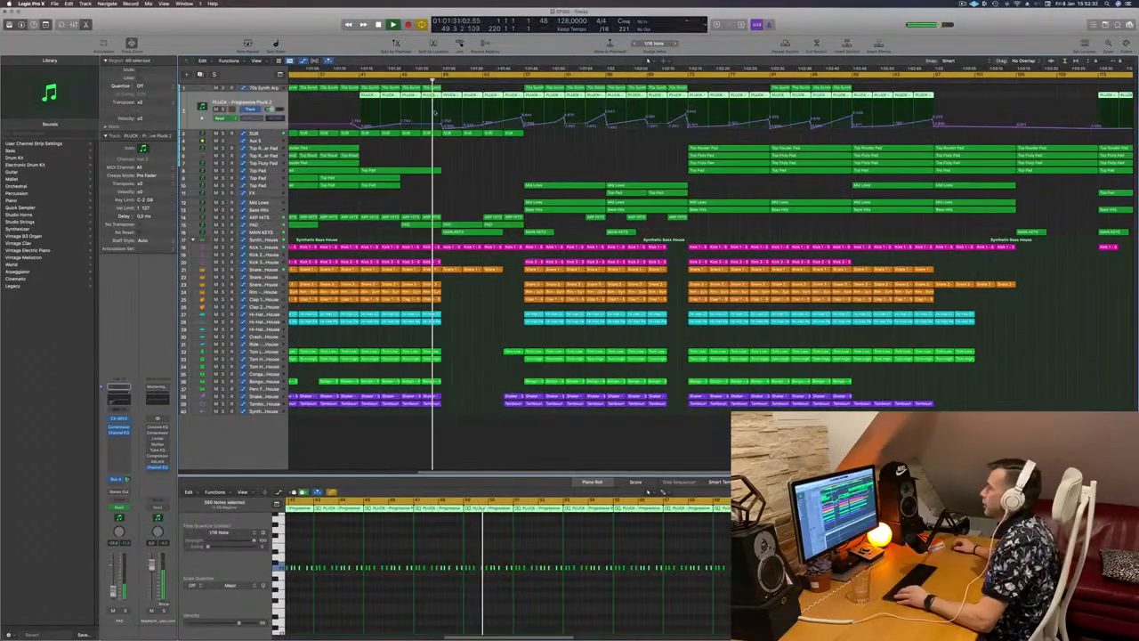
key("super+Left")
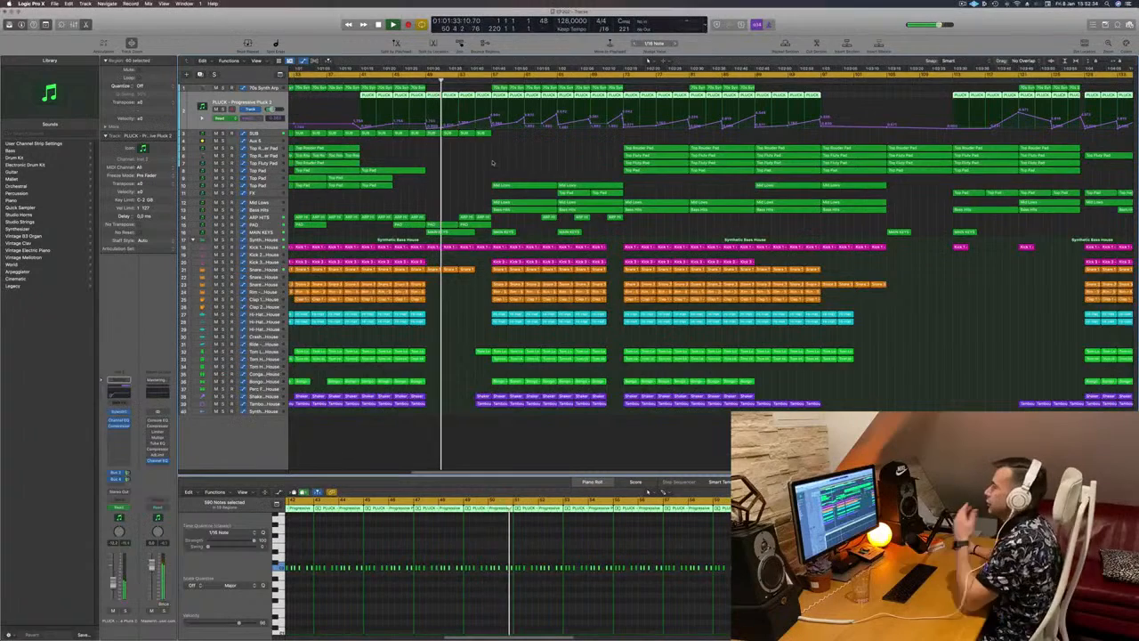
left_click(459, 126)
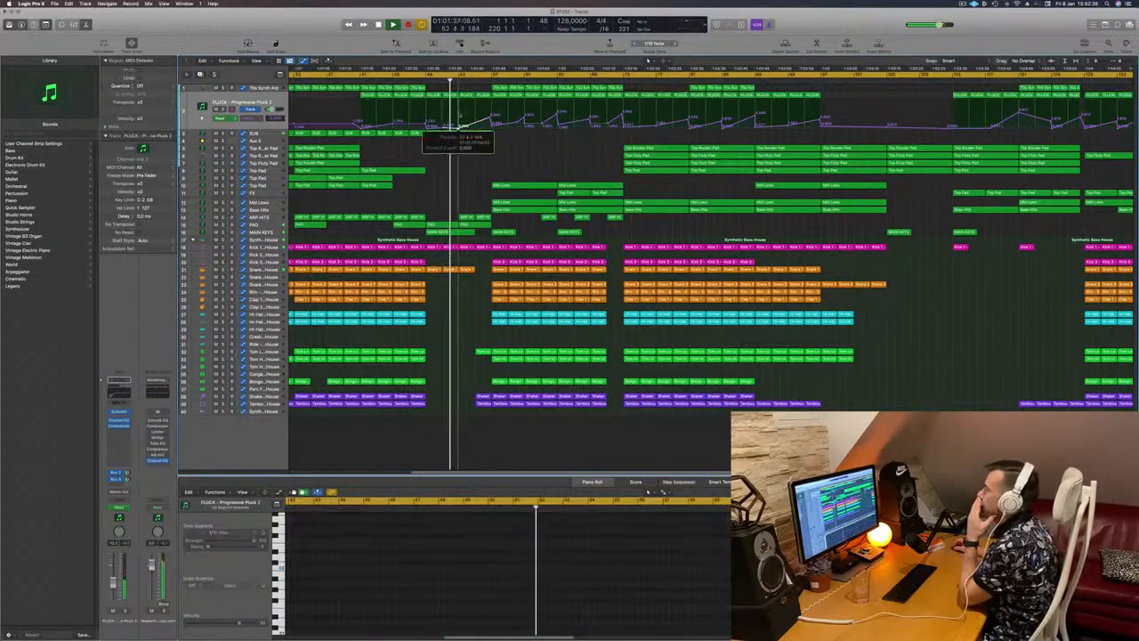
left_click(414, 81)
left_click(451, 96)
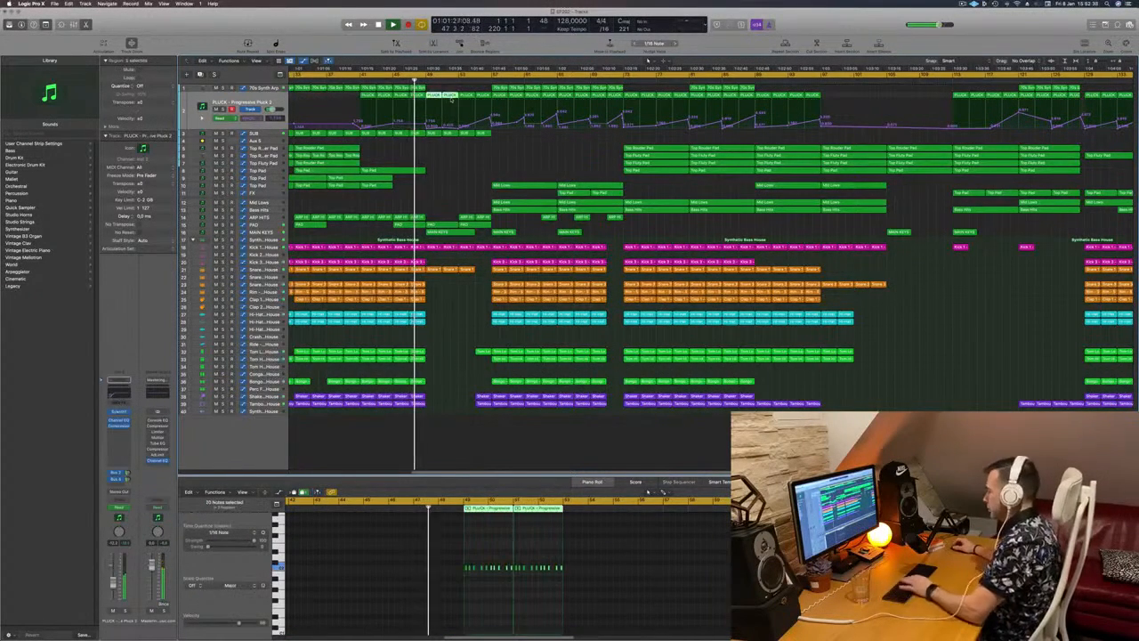
left_click(460, 152)
scroll(460, 152, "left", 1)
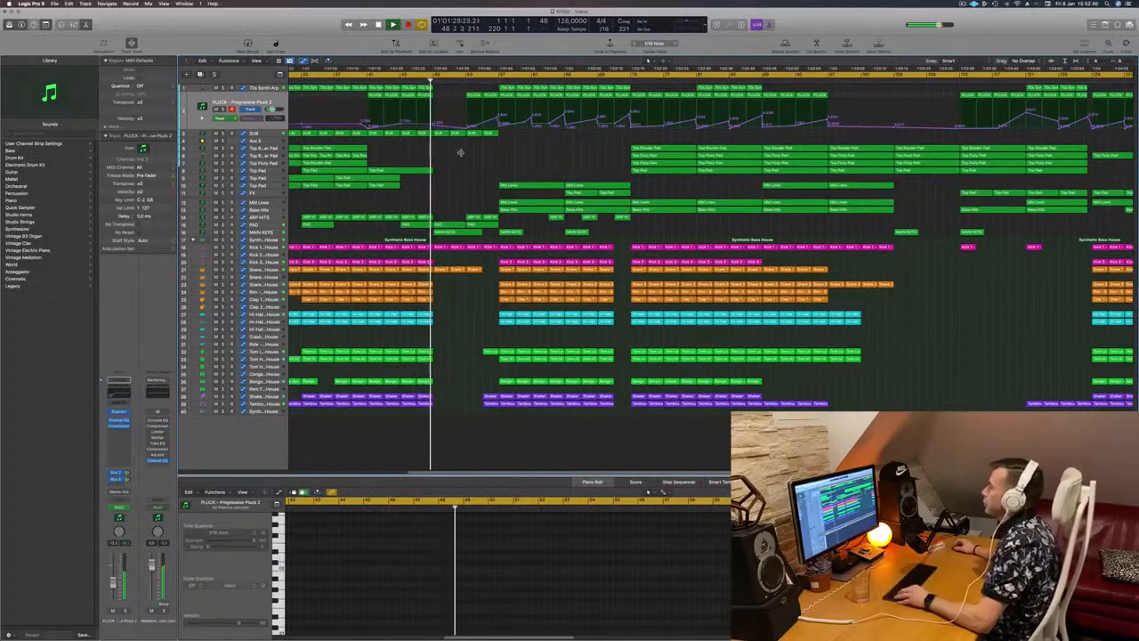
Step: Audition the break and delete the remaining two Pluck regions between bars 53 and 57
scroll(453, 157, "right", 2)
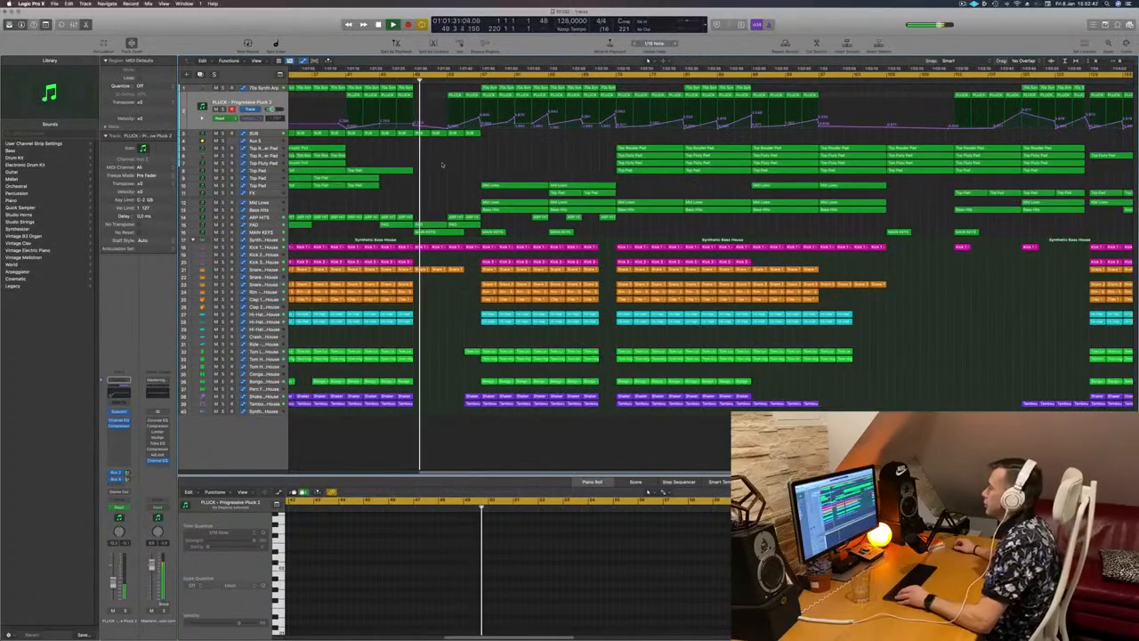
key("super+Right")
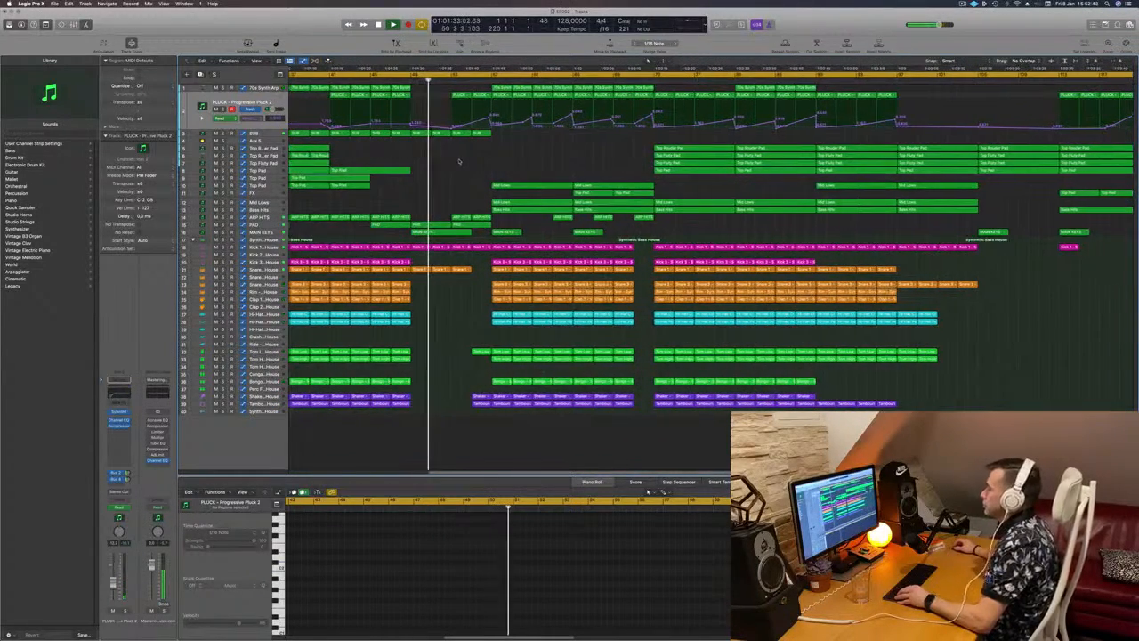
key("super+Left")
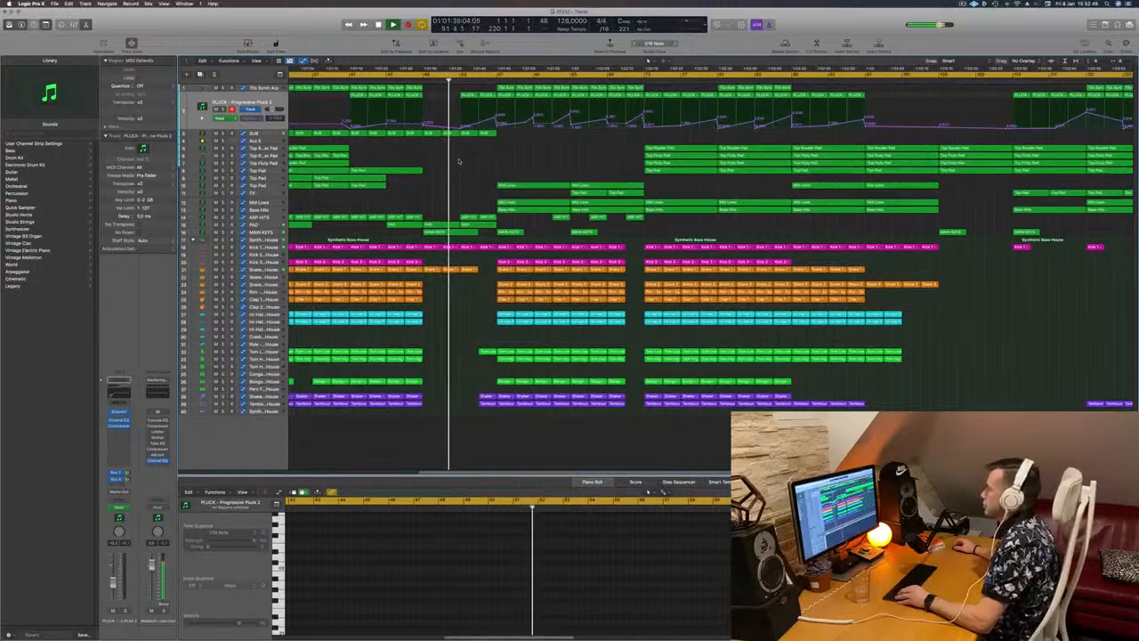
key("super+Right")
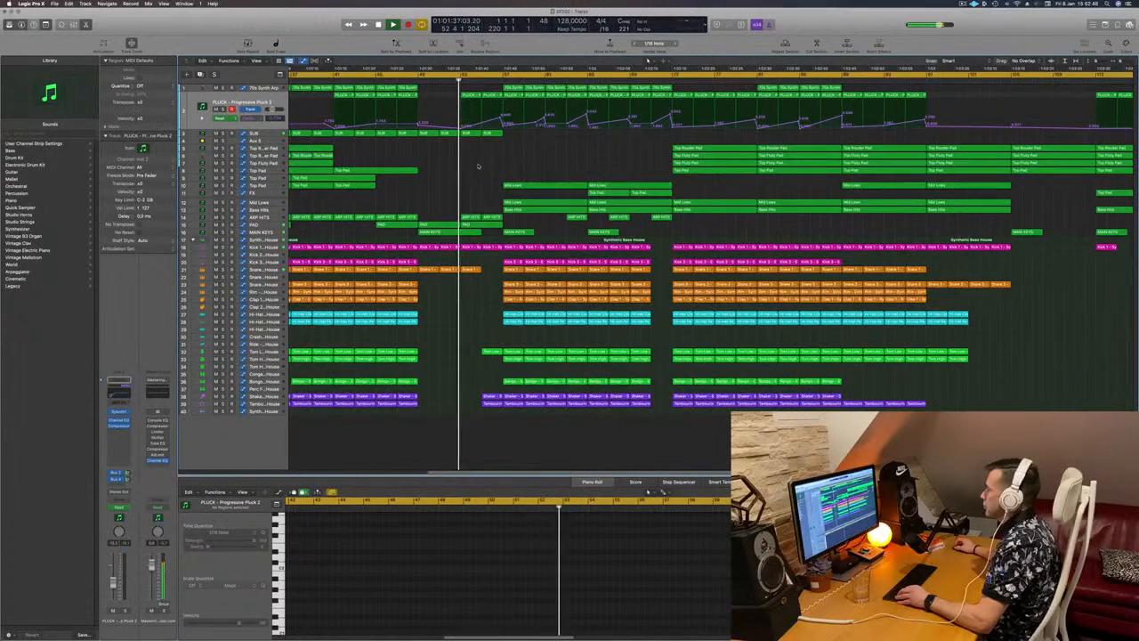
key("super+Right")
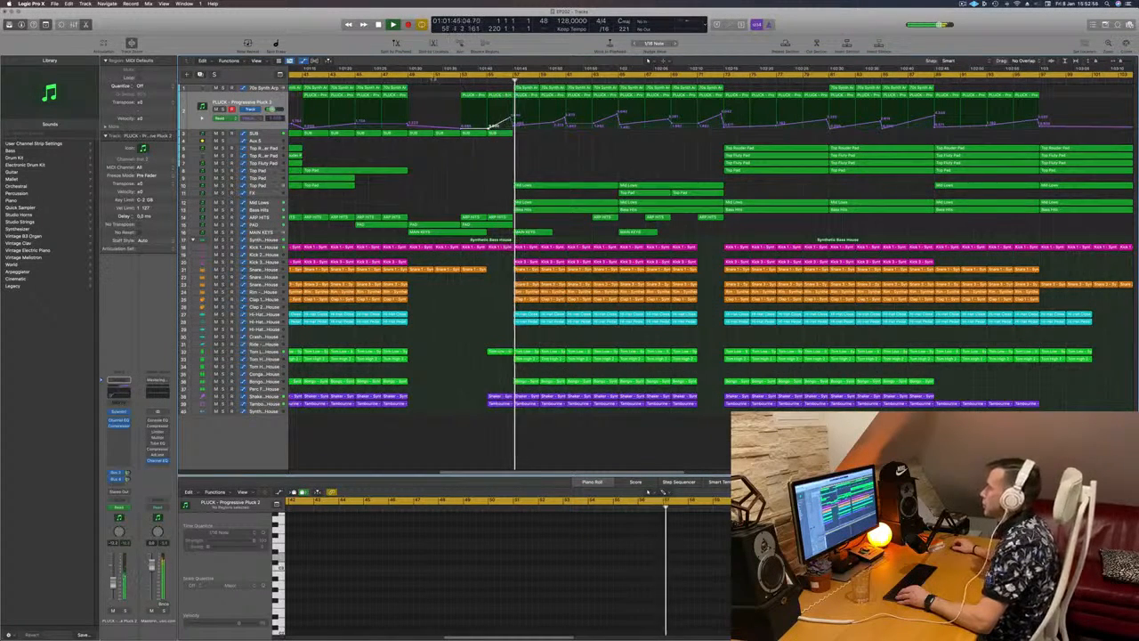
left_click(496, 96)
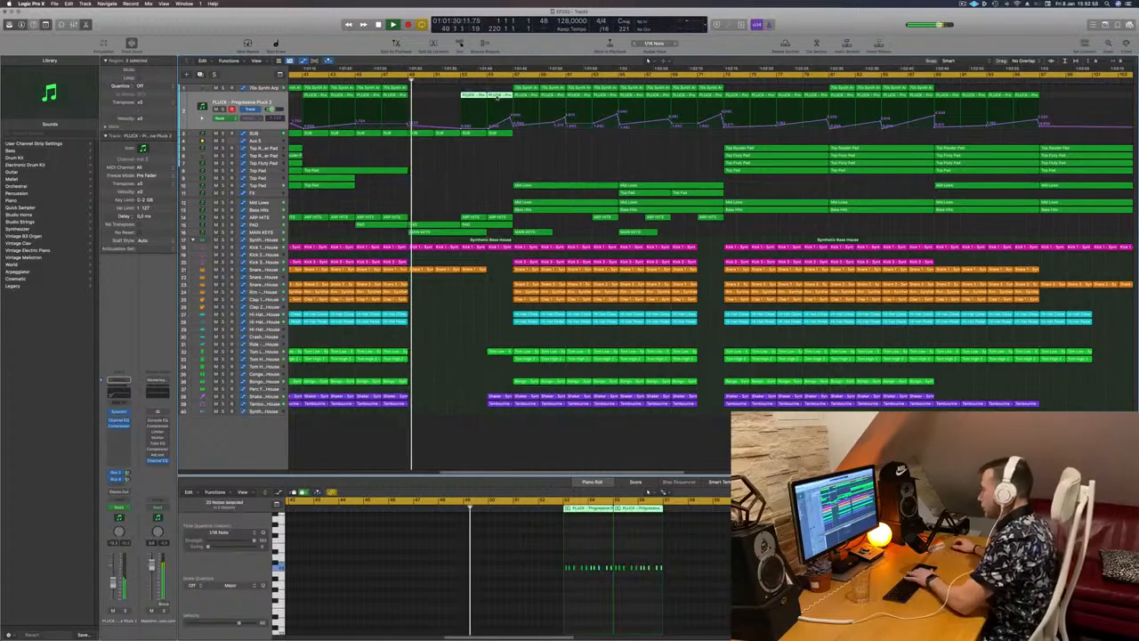
key("Delete")
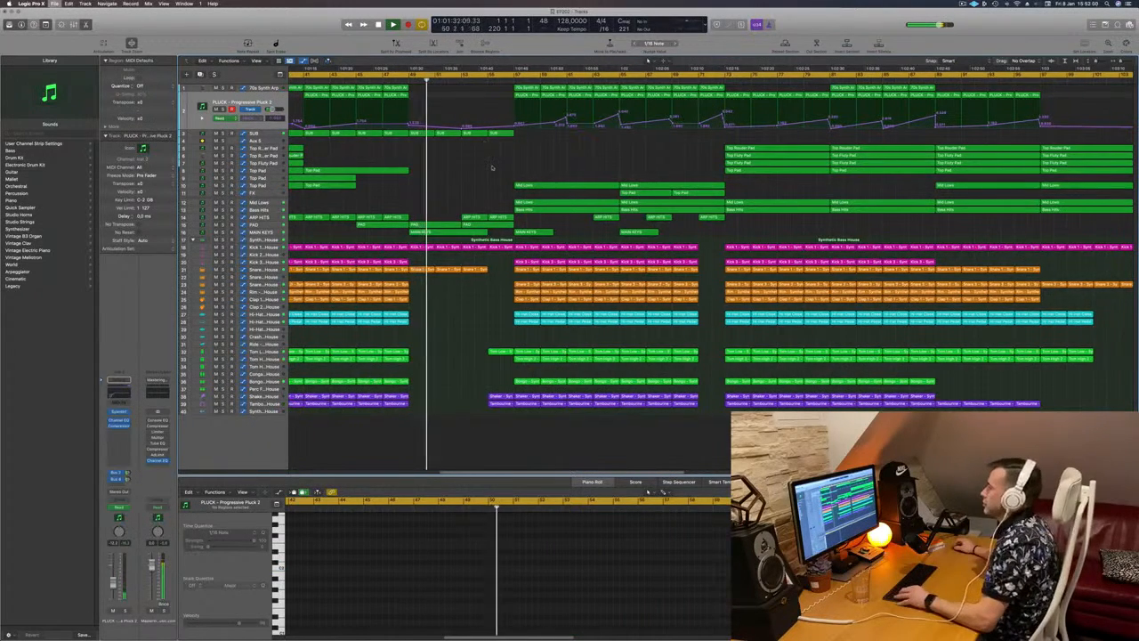
key("super+Left")
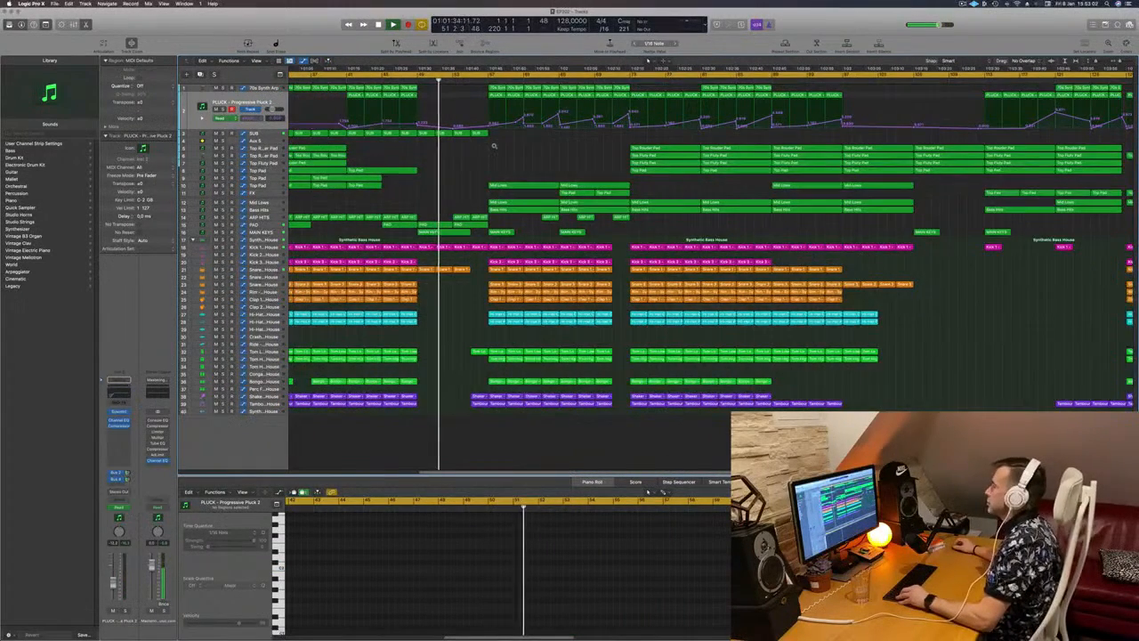
key("super+Right")
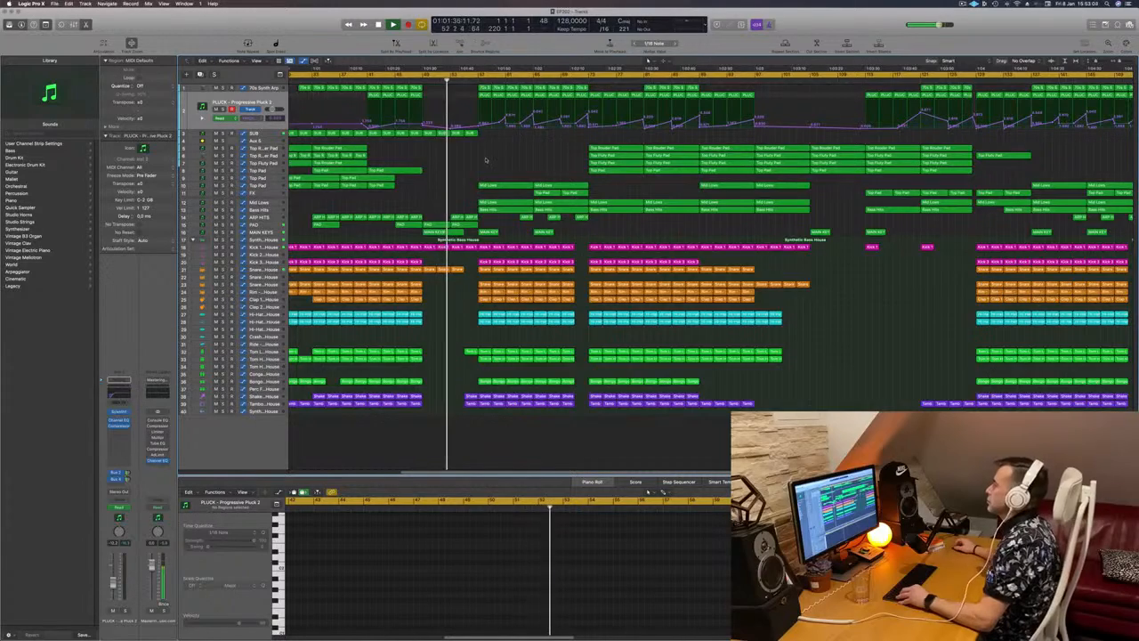
key("super+Left")
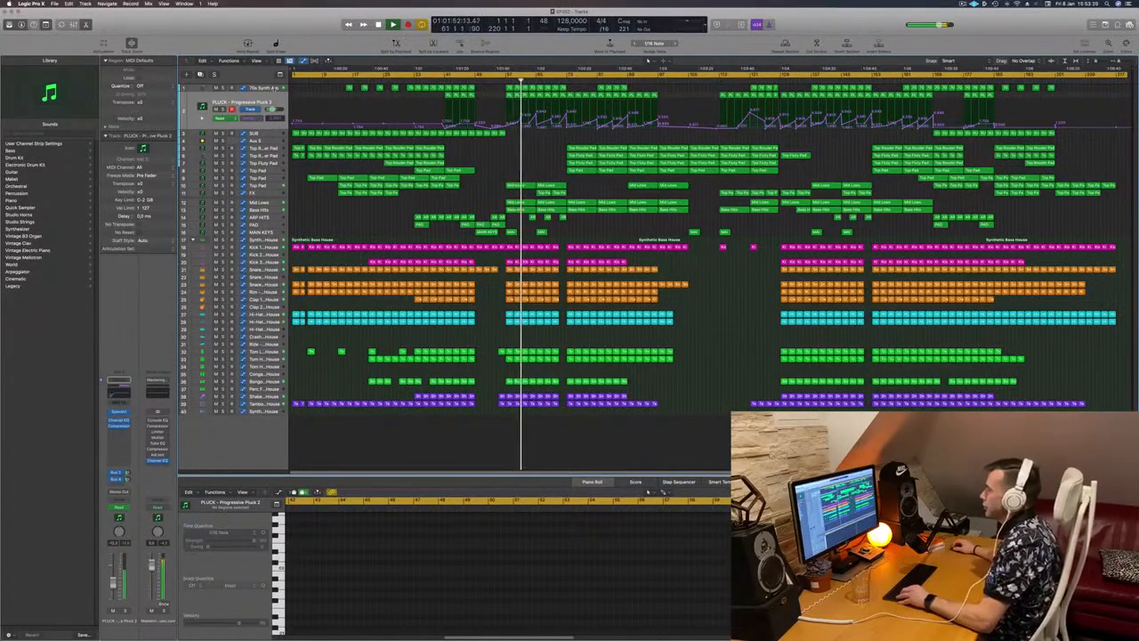
Step: Compare the 70s Synth Arp soloed with the full mix and delete its regions from bar 57 to bar 73
left_click(264, 89)
key("s")
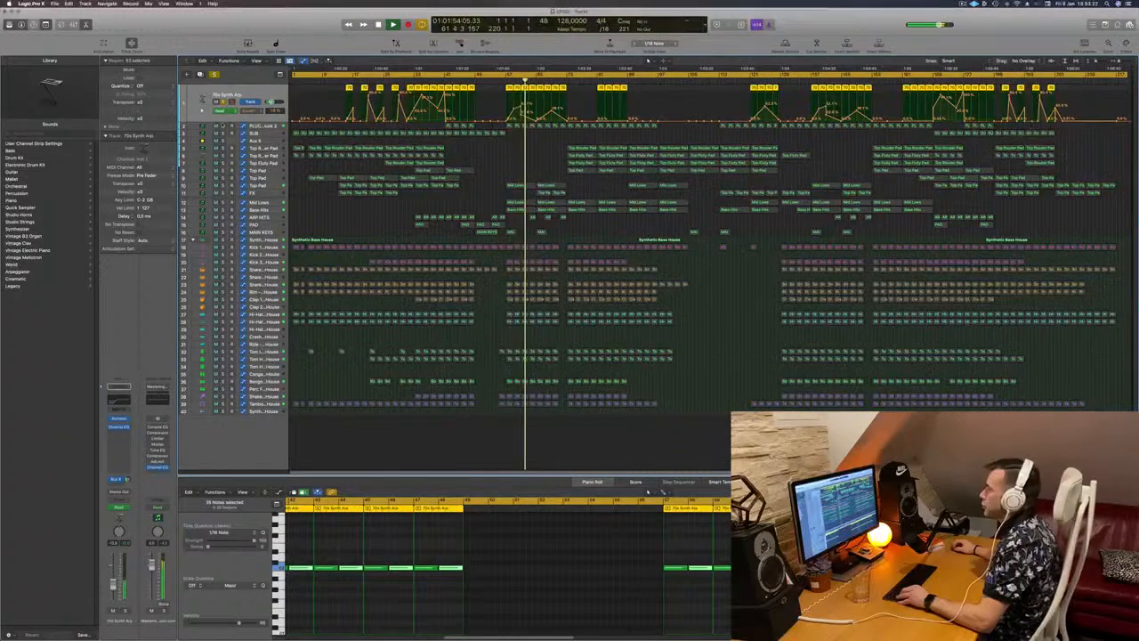
left_click(224, 126)
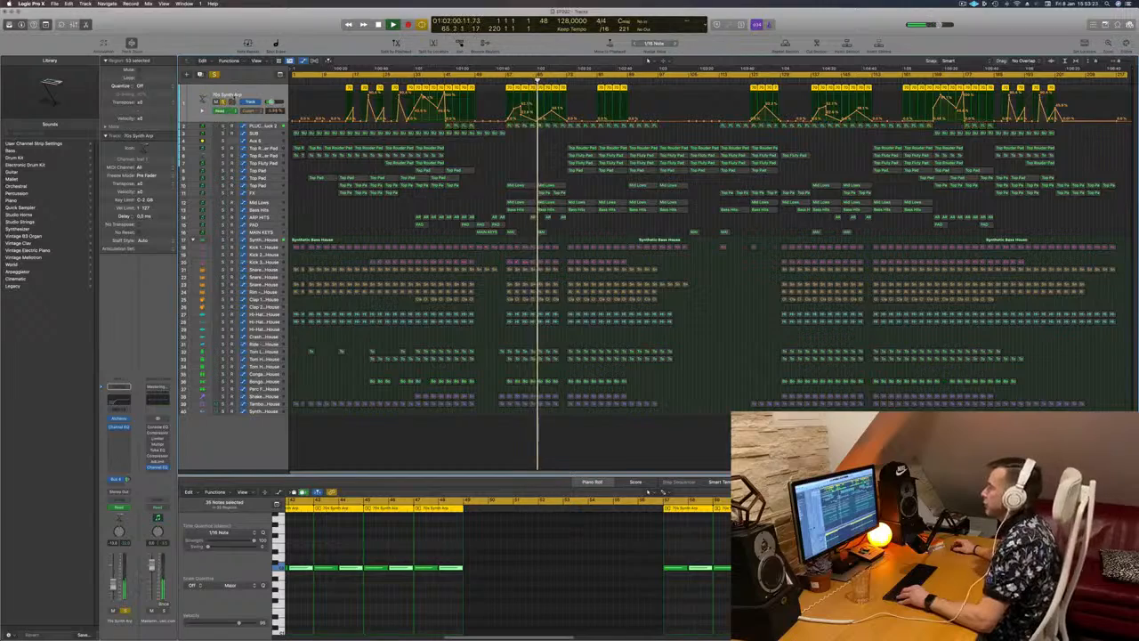
key("s")
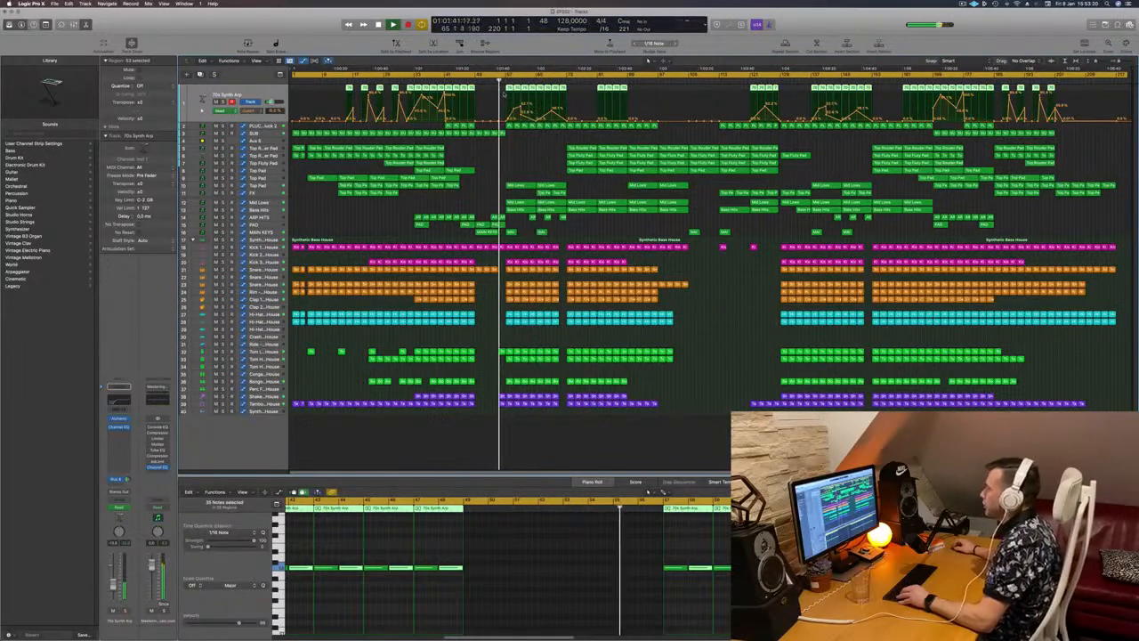
left_click_drag(504, 92, 564, 88)
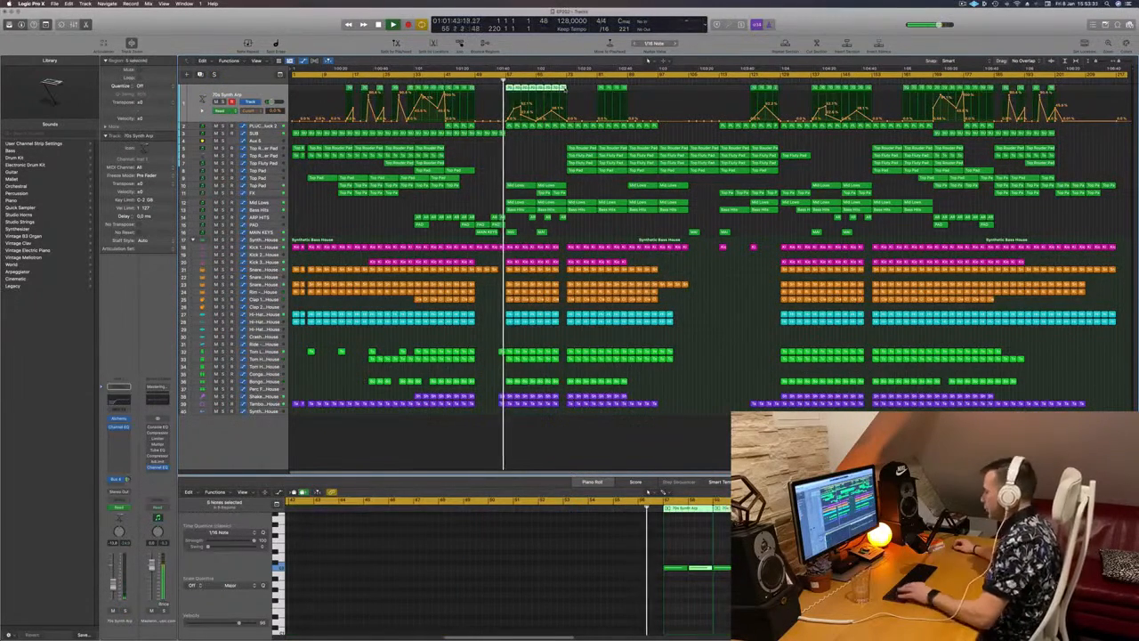
key("Delete")
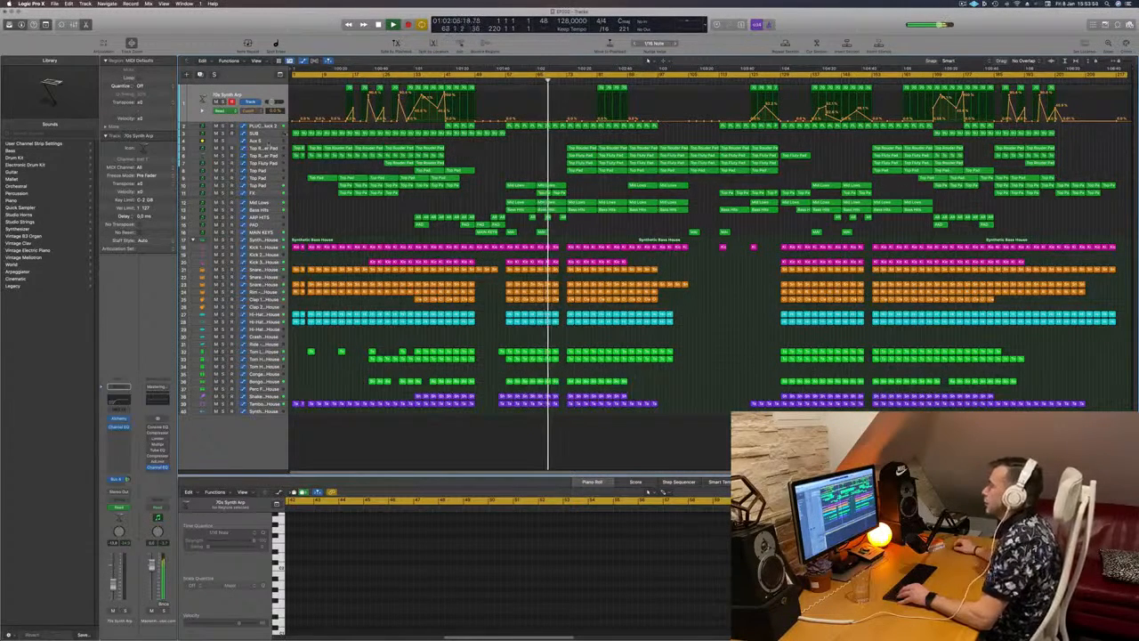
Step: Show Aux 5's send automation and draw two rising ramps from bar 73, peaking at about bars 77 and 85
left_click(266, 142)
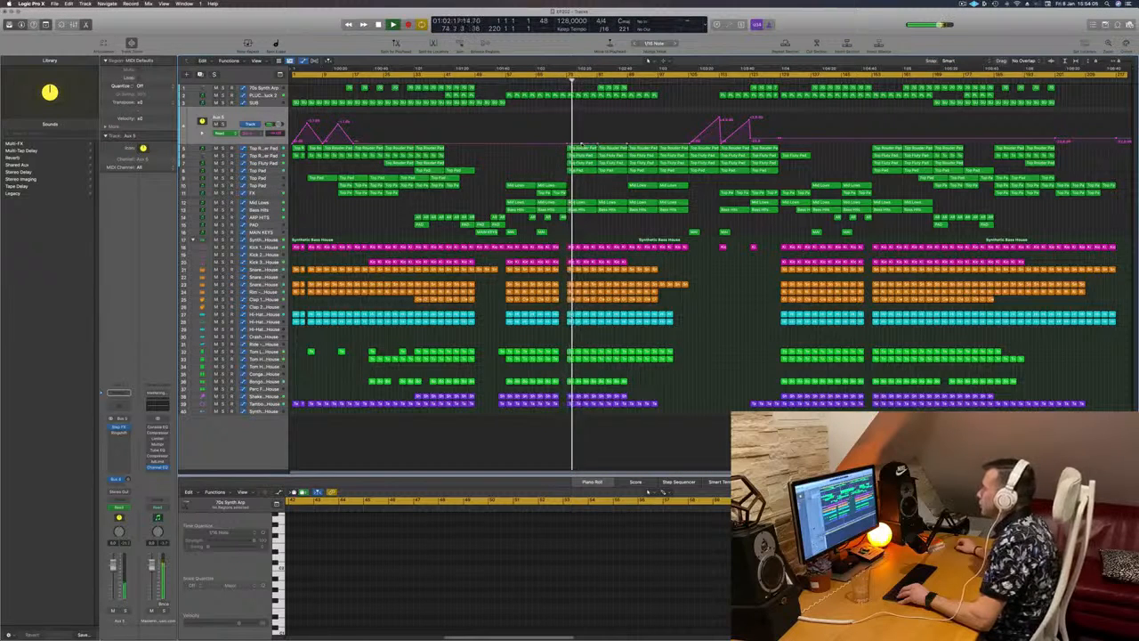
left_click(580, 142)
left_click_drag(581, 128, 581, 128)
left_click_drag(581, 128, 582, 130)
left_click(583, 130)
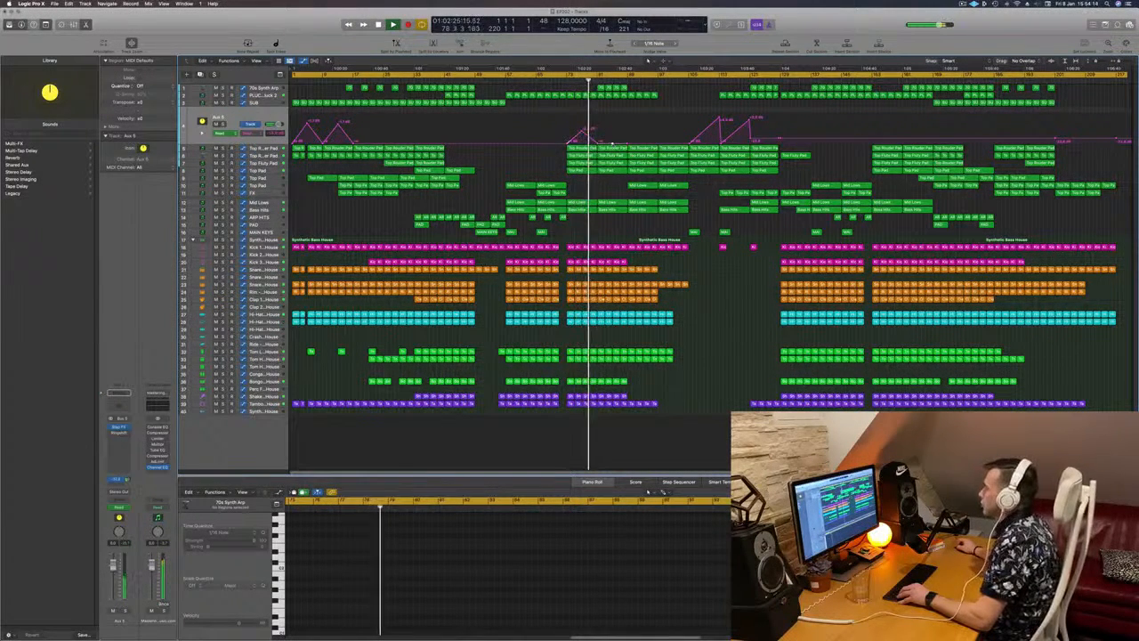
left_click_drag(598, 132, 613, 131)
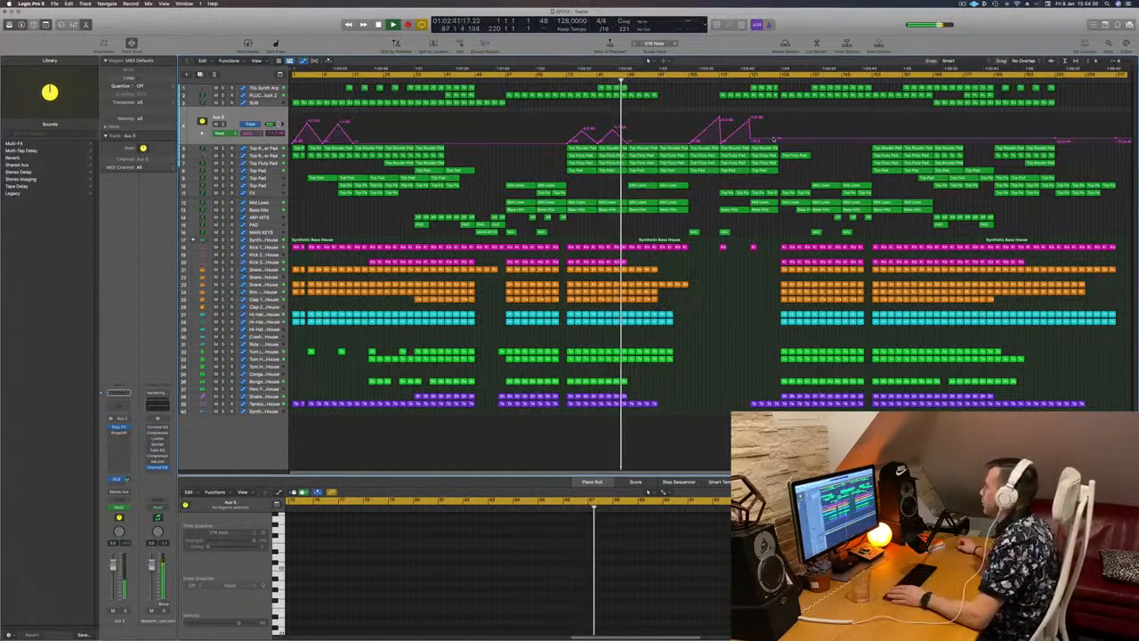
Step: Add further rising ramps to Aux 5's send automation, peaking at about bars 129 and 97
mouse_move(777, 128)
left_mouse_down()
mouse_move(780, 156)
mouse_move(780, 117)
left_mouse_up()
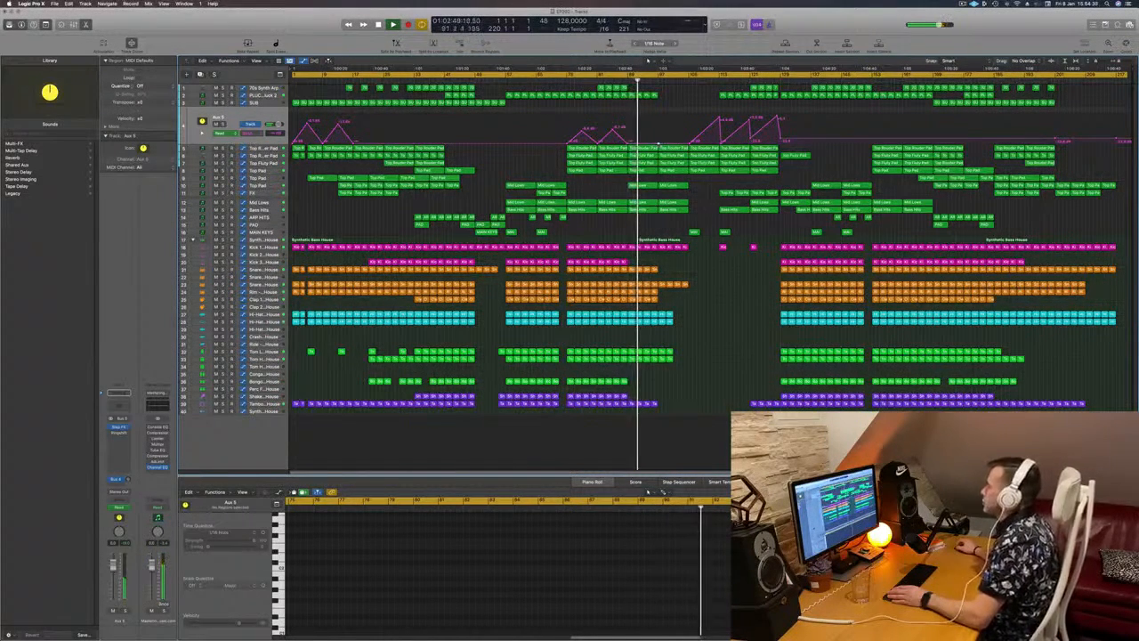
mouse_move(659, 143)
left_mouse_down()
mouse_move(660, 120)
mouse_move(663, 139)
left_mouse_up()
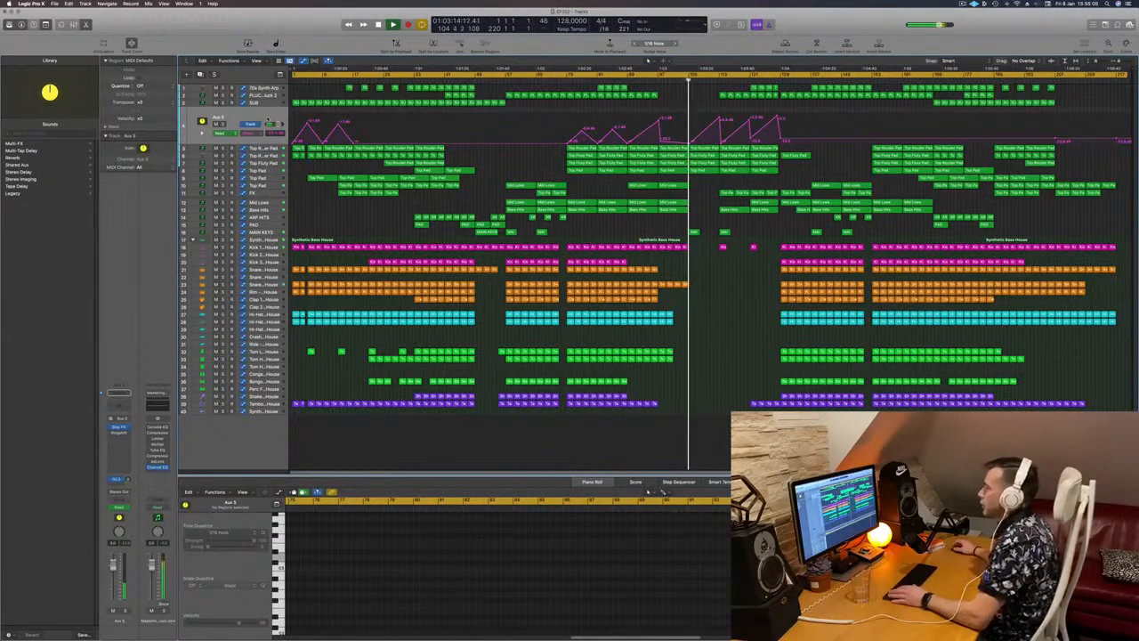
Step: Insert a Channel EQ on Aux 5 and enable its high-cut band while playing the passage before bar 105
left_click(681, 81)
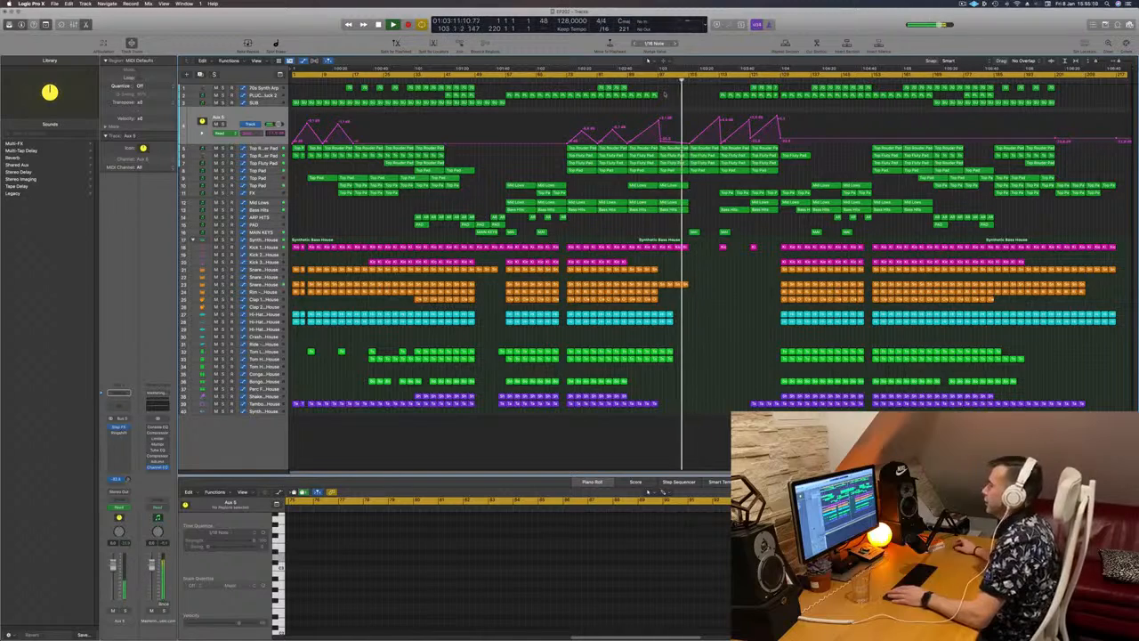
left_click(113, 405)
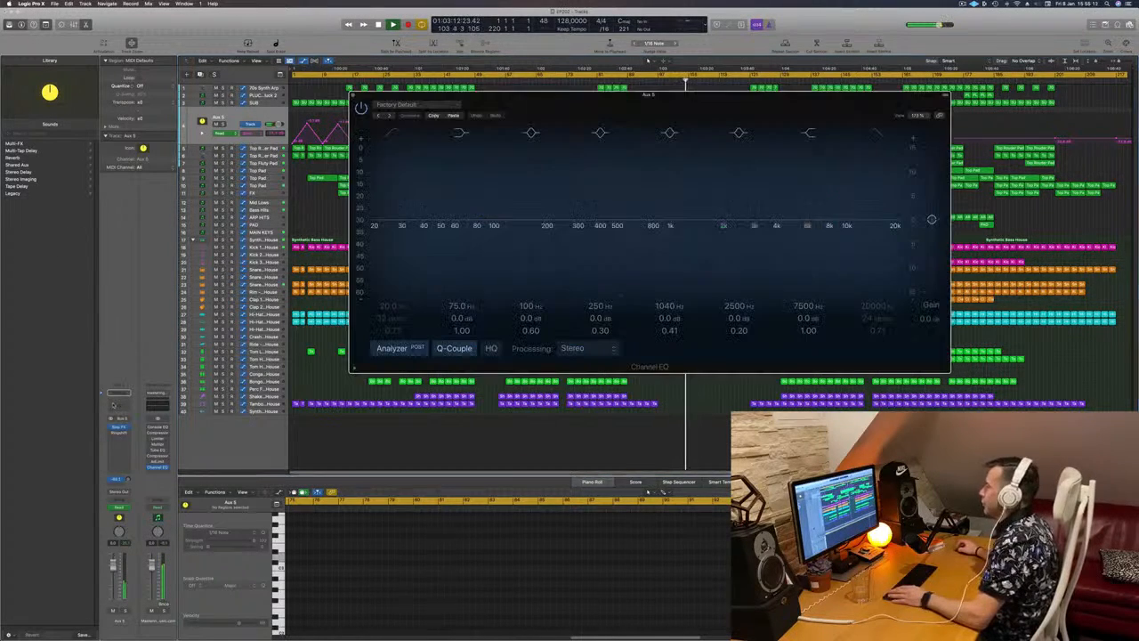
left_click_drag(681, 116, 689, 224)
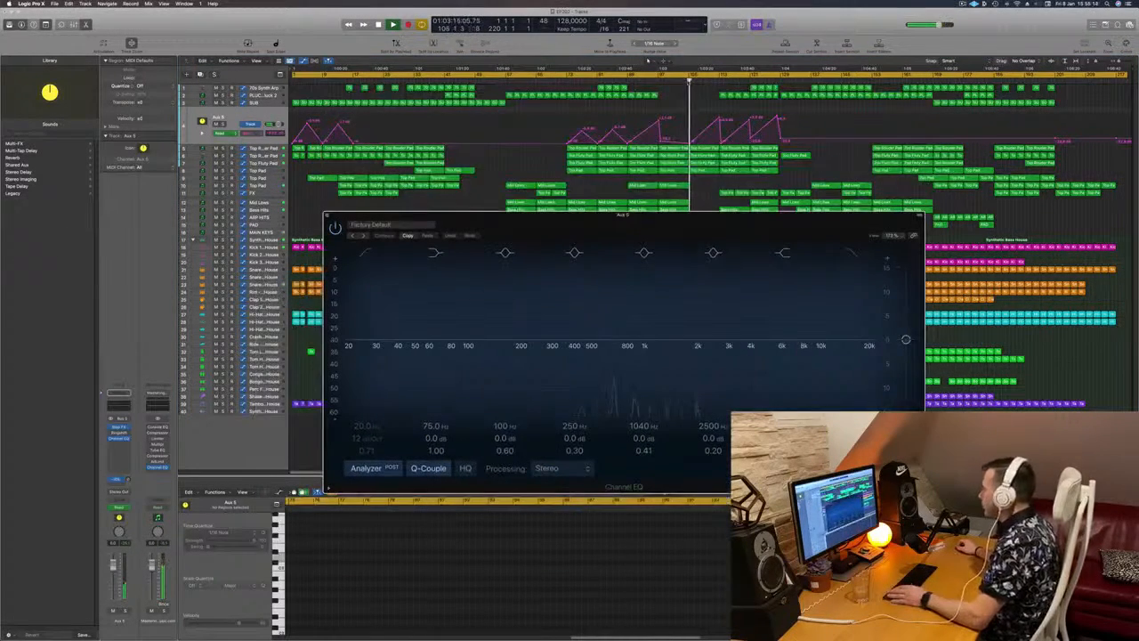
left_click(679, 81)
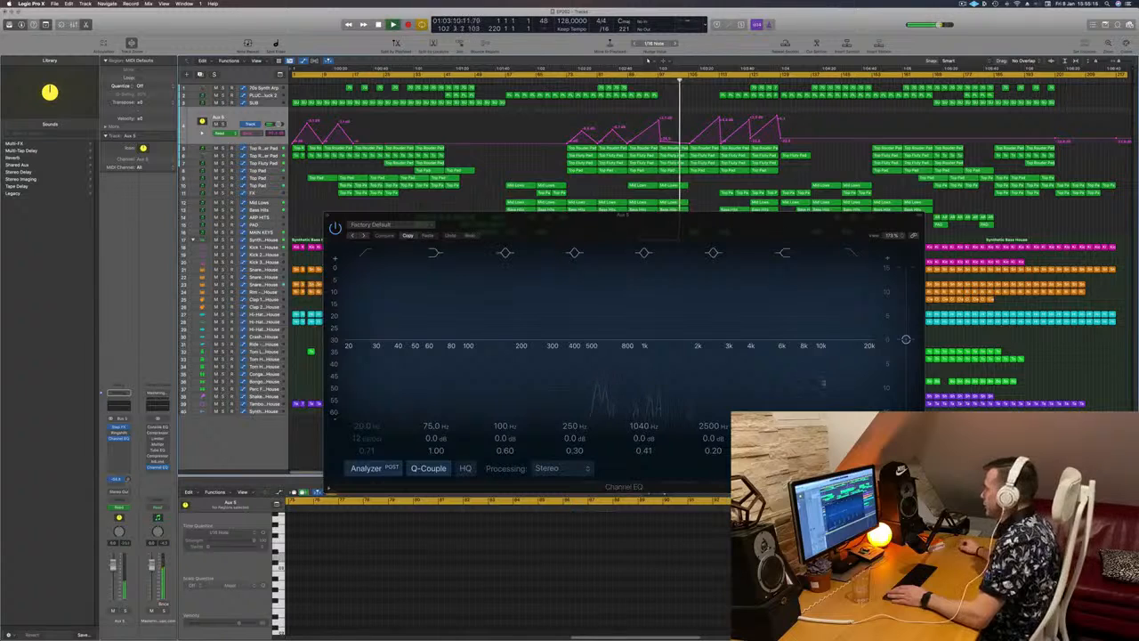
left_click_drag(752, 223, 783, 255)
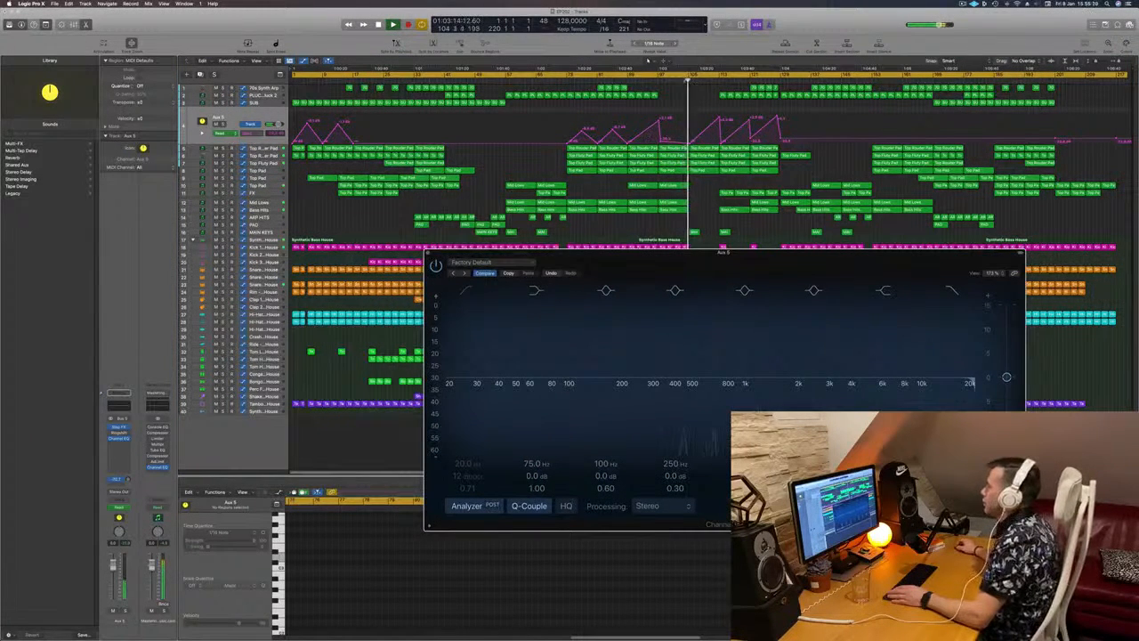
left_click(679, 81)
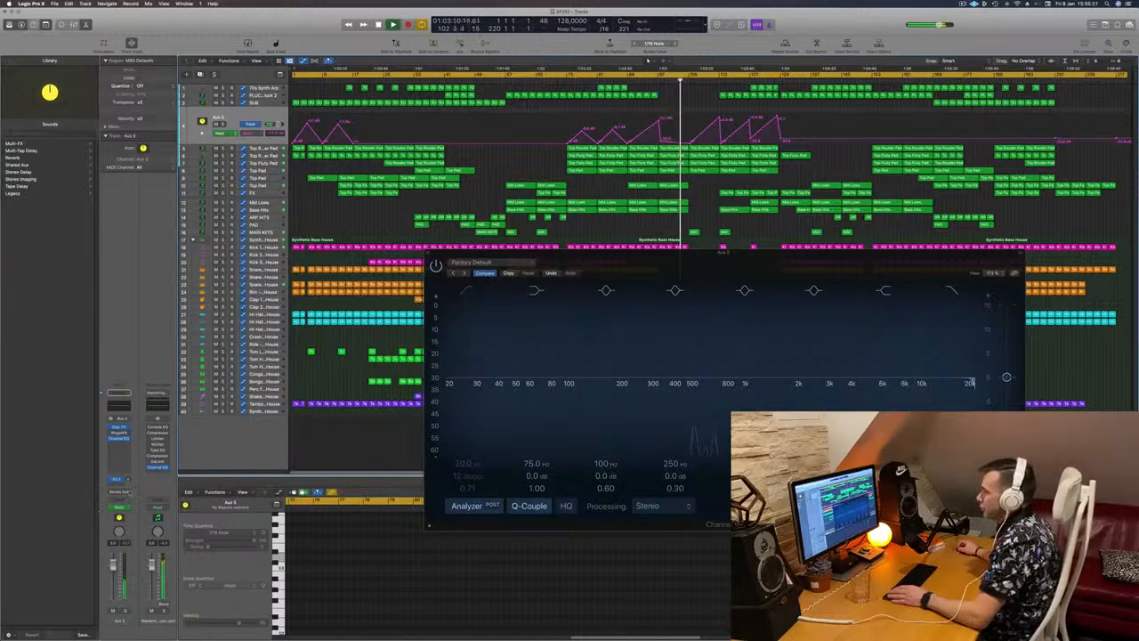
Step: Set Aux 5 to Touch automation, create automation for the EQ's high-cut frequency at about bar 104, and close the EQ
left_click(127, 509)
left_click(128, 514)
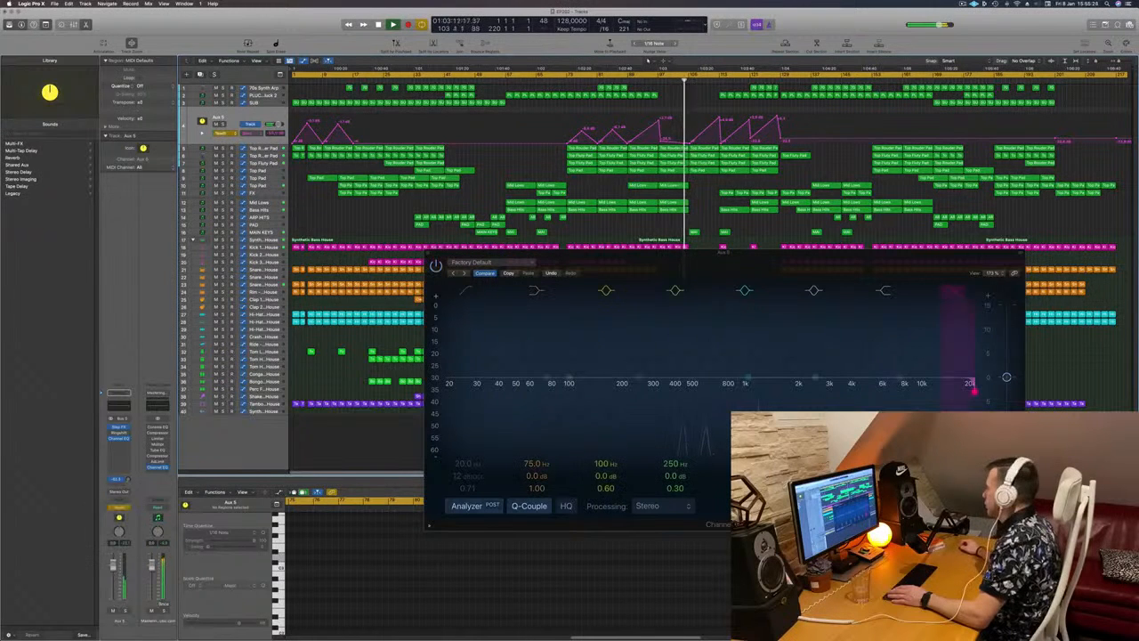
left_click(973, 389)
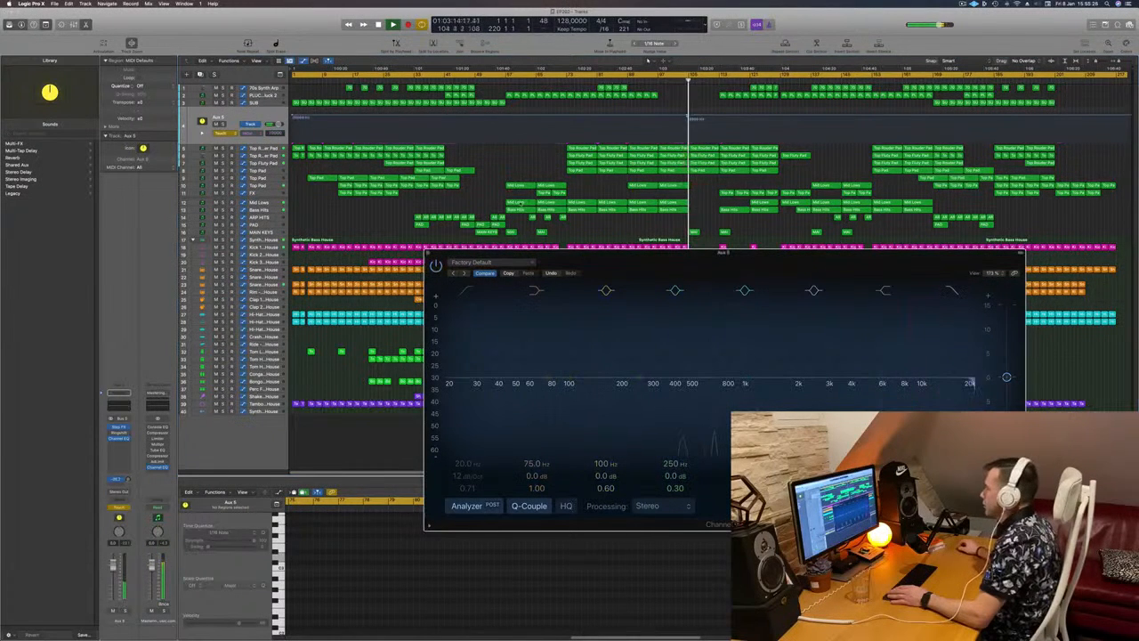
left_click(428, 252)
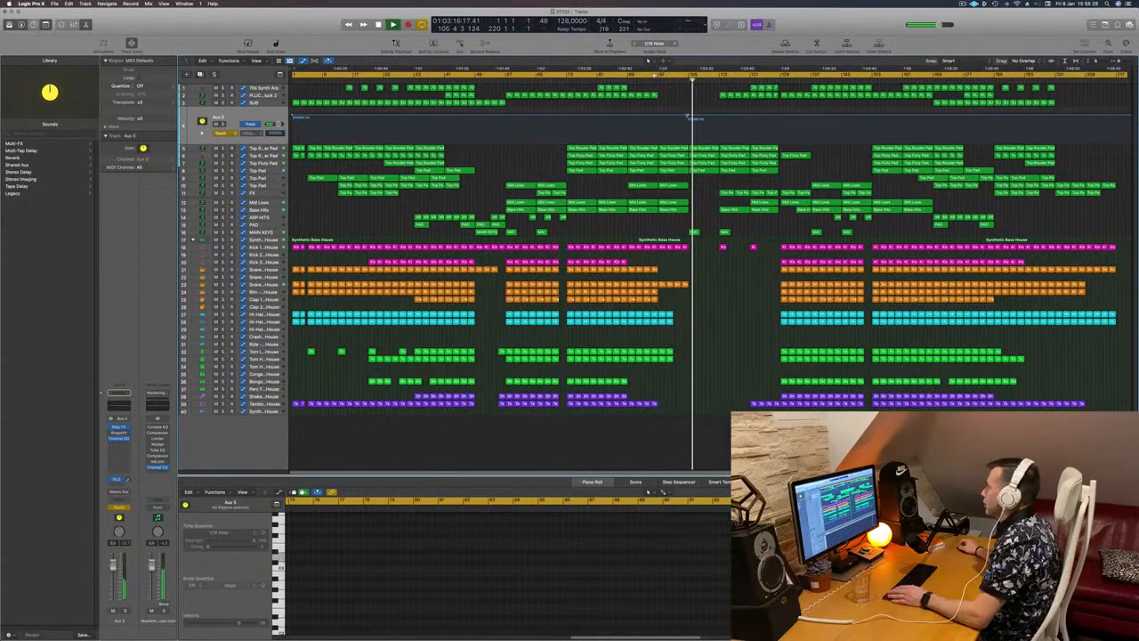
scroll(684, 93, "up", 2)
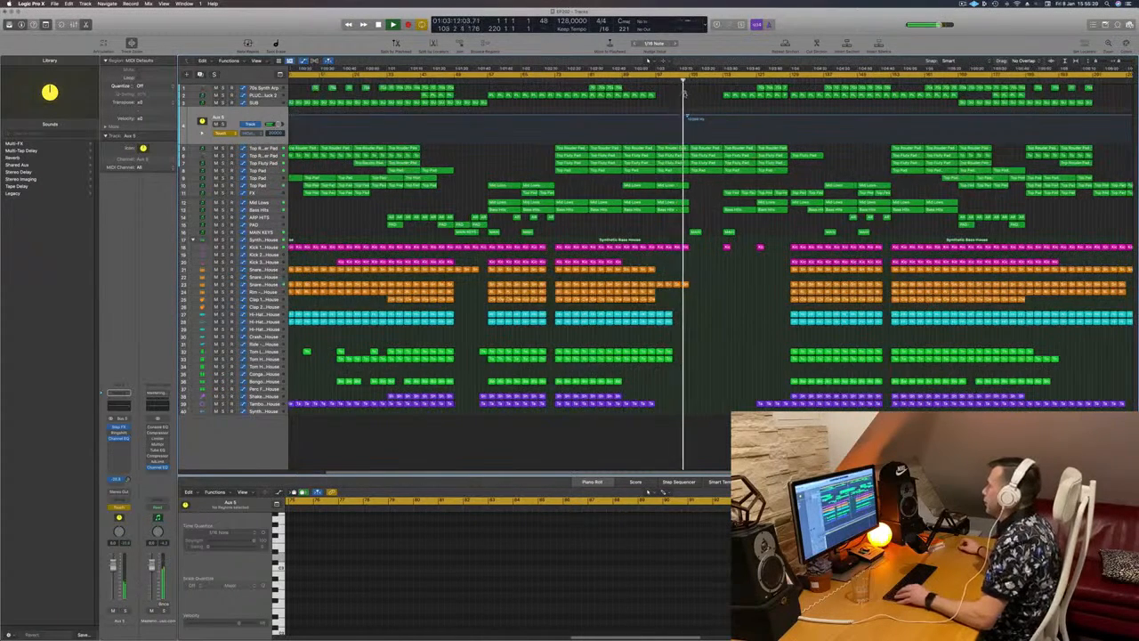
Step: Draw Aux 5's high-cut automation dropping at bar 105 and rising back up by about bar 113, and replay it from bar 104
scroll(690, 117, "up", 2)
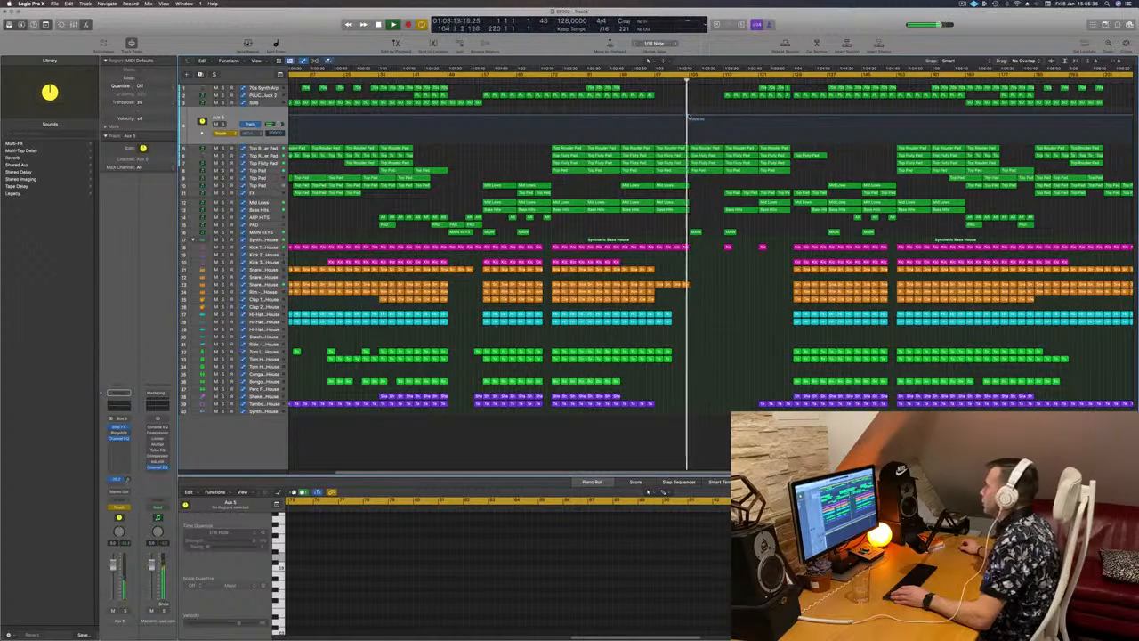
left_click_drag(688, 117, 728, 118)
left_click(680, 81)
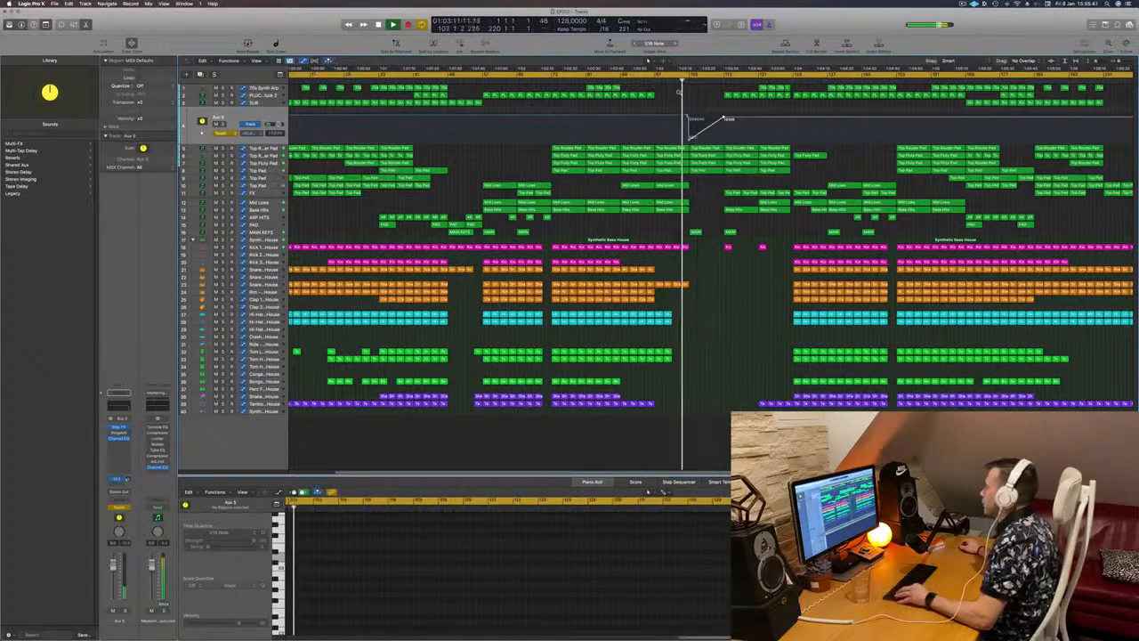
key("super+Right")
key("super+Right")
key("super+Right")
key("super+Right")
key("super+Right")
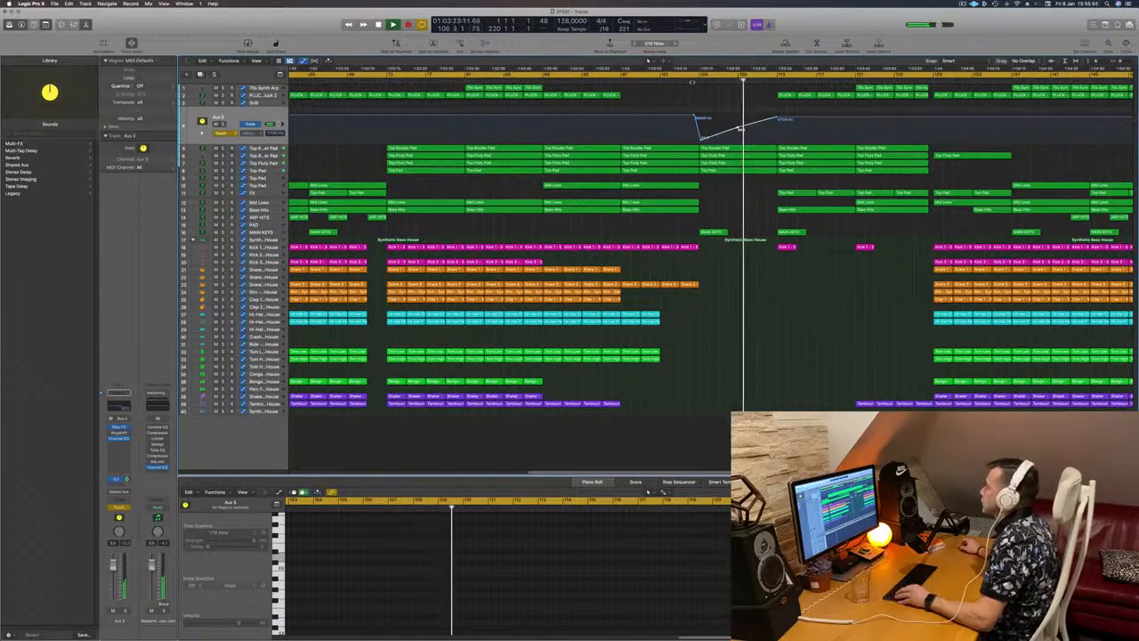
left_click(693, 83)
Step: Select the lower Top Router Pad track and compare it soloed against the full mix during the break after bar 105
left_click(275, 171)
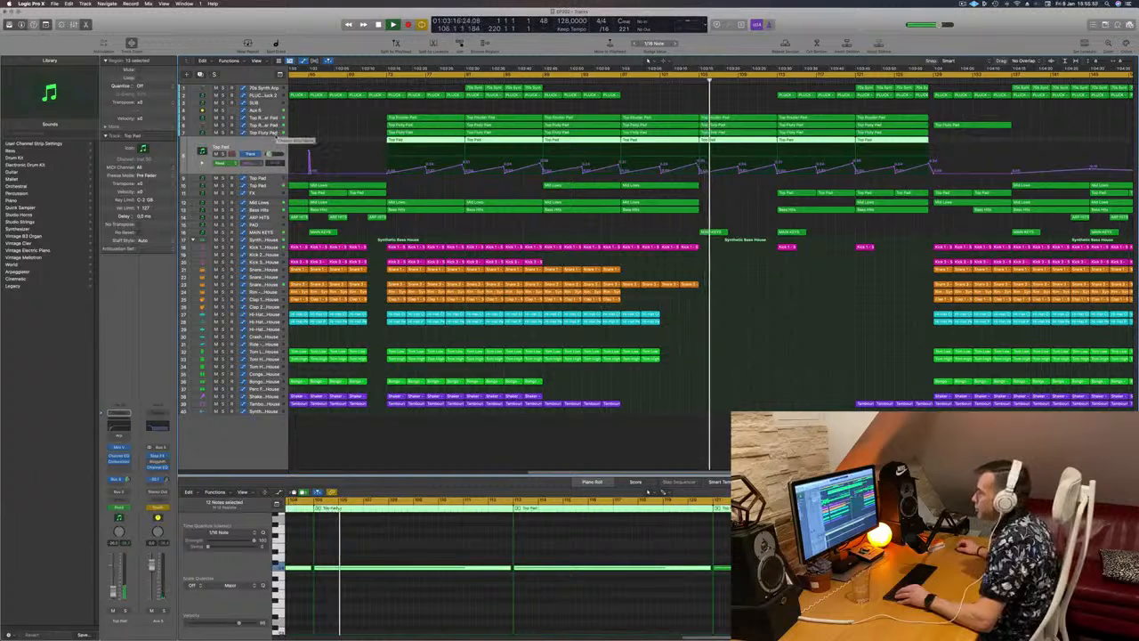
left_click(276, 135)
left_click(276, 127)
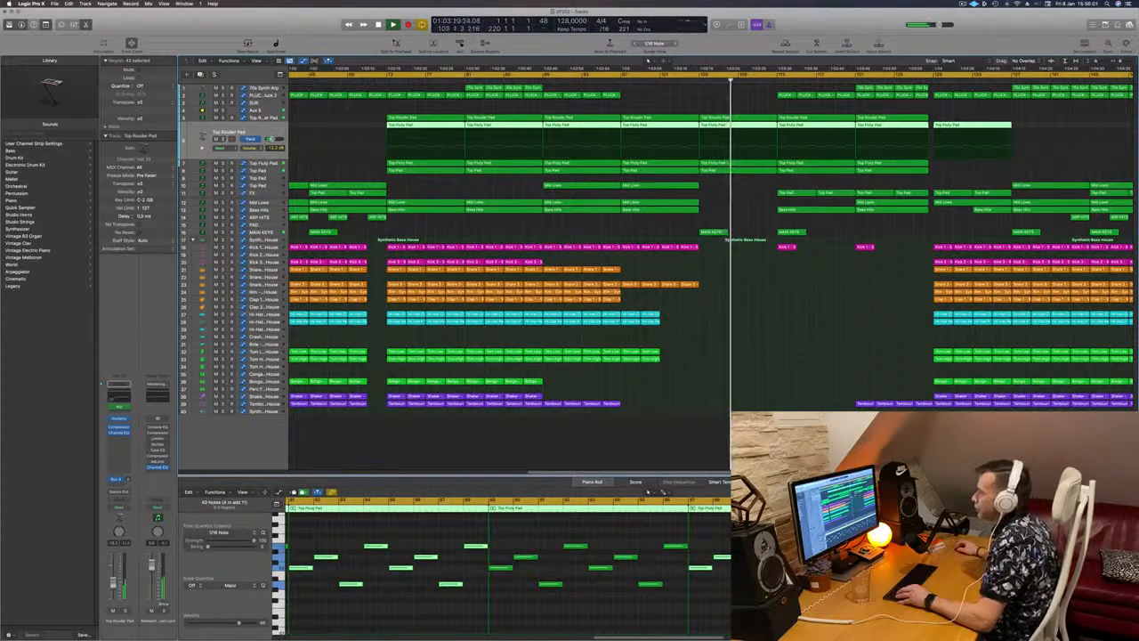
key("ctrl+s")
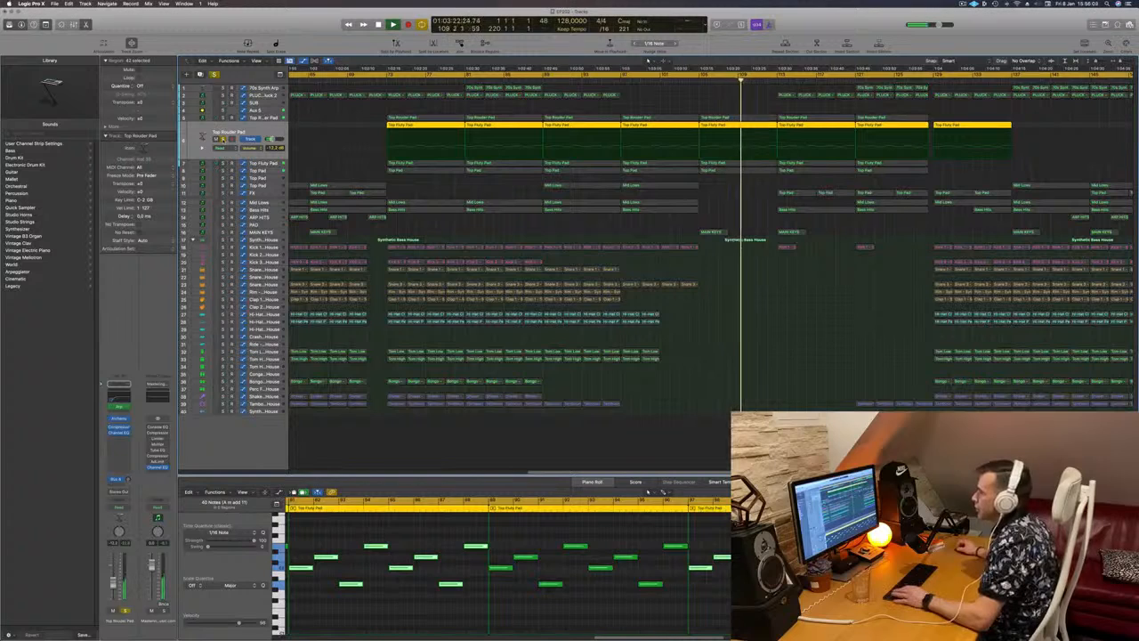
key("ctrl+s")
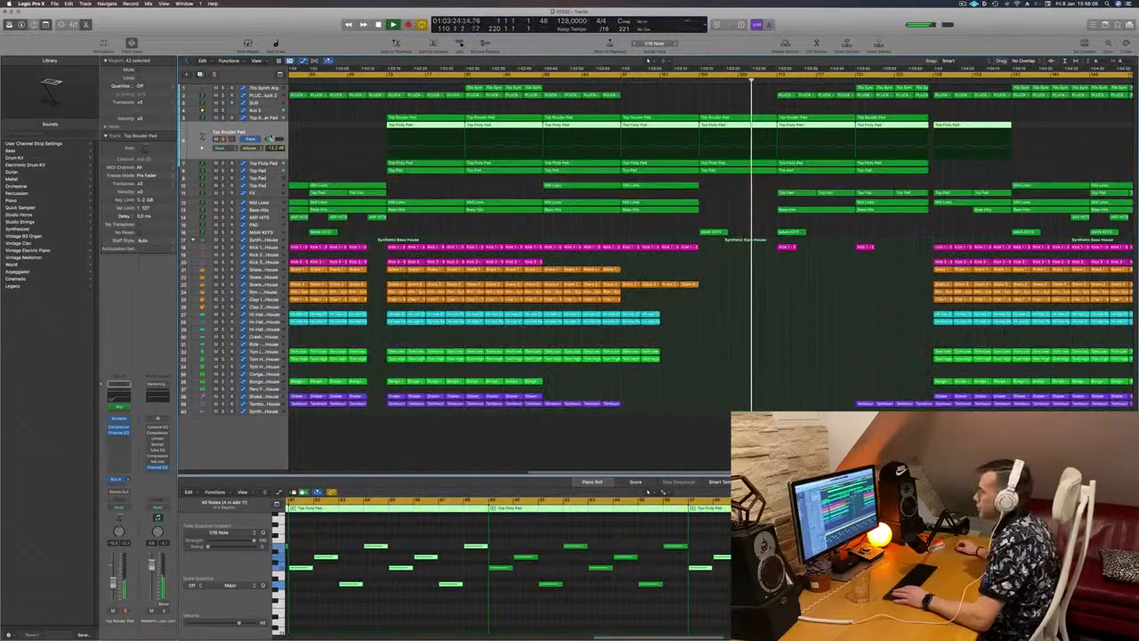
key("ctrl+s")
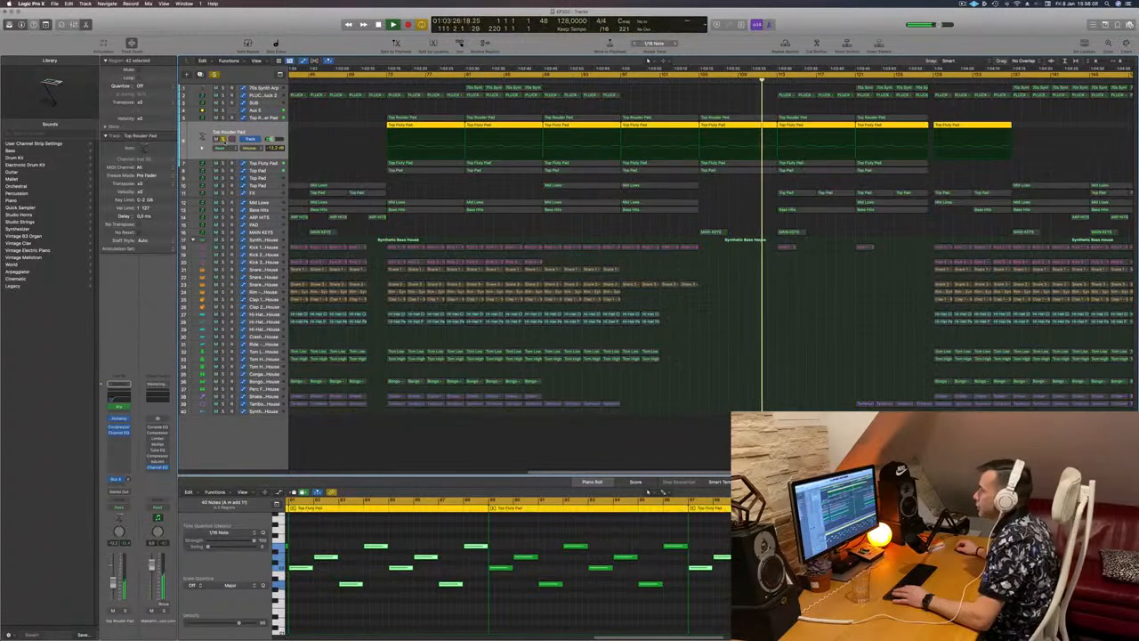
key("ctrl+s")
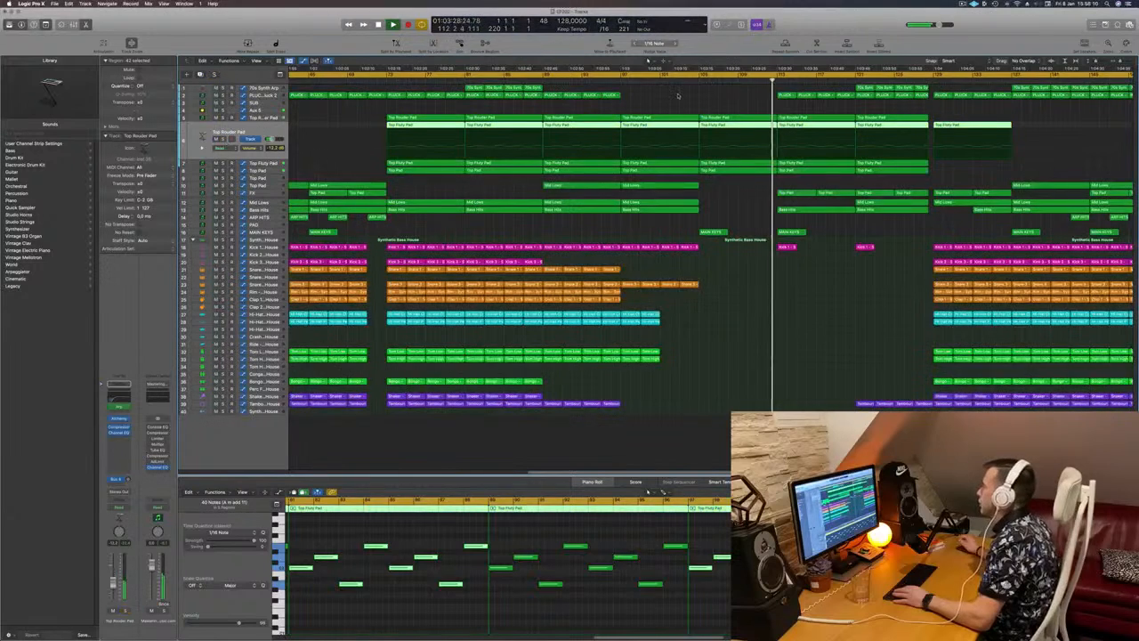
Step: Split the lower Top Router Pad track's region at bar 109 and delete its first half from bar 105, then replay the transition
left_click(701, 76)
left_click(721, 102)
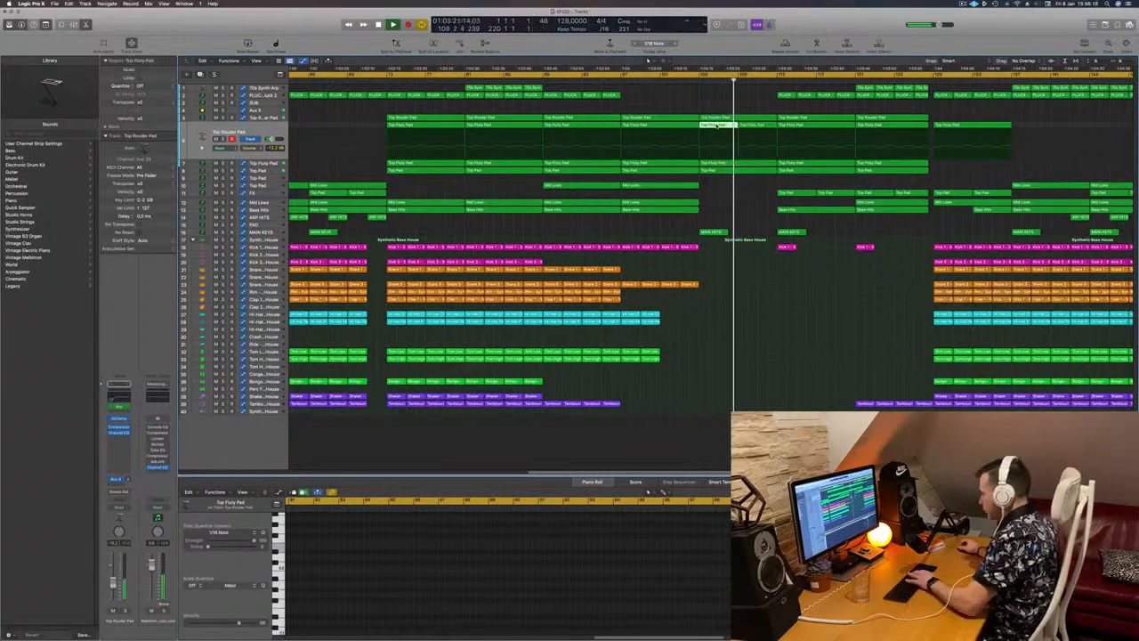
key("comma")
key("comma")
key("comma")
key("comma")
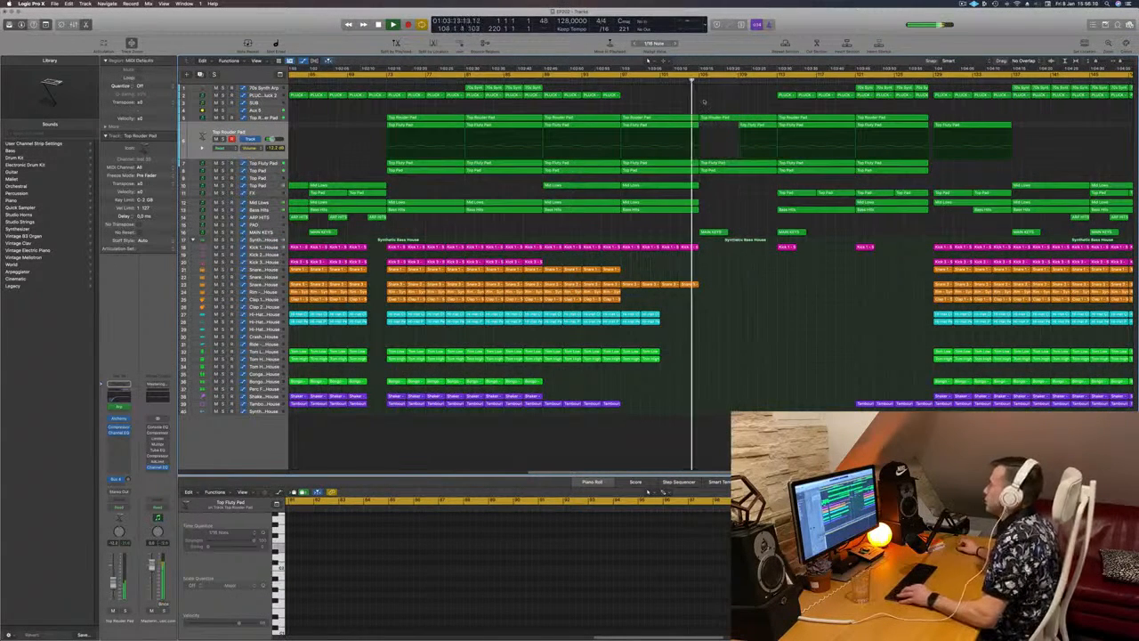
Step: Check the upper Top Router Pad track and Aux 5's filter automation while replaying the transition from about bar 104
scroll(725, 102, "up", 2)
scroll(725, 101, "down", 3)
scroll(725, 100, "left", 3)
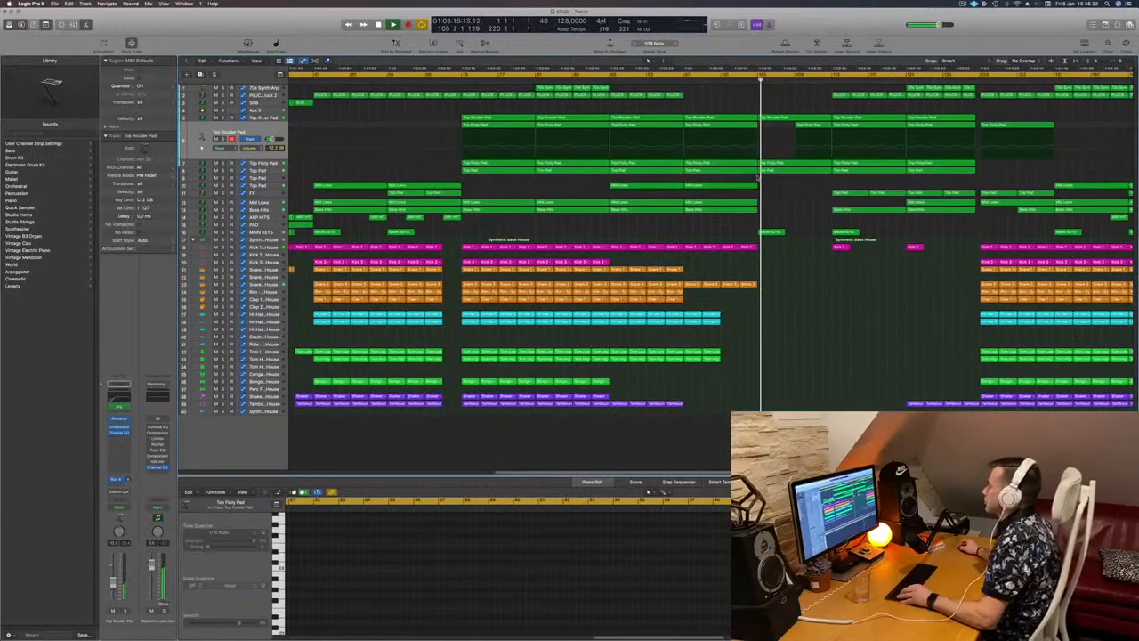
left_click(265, 117)
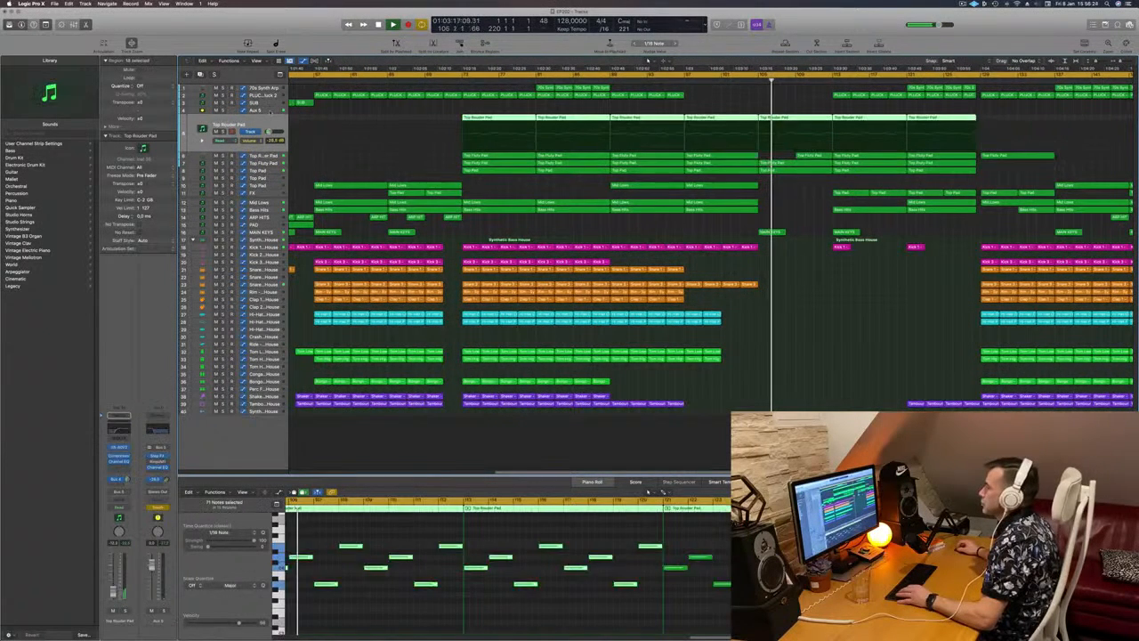
key("Up")
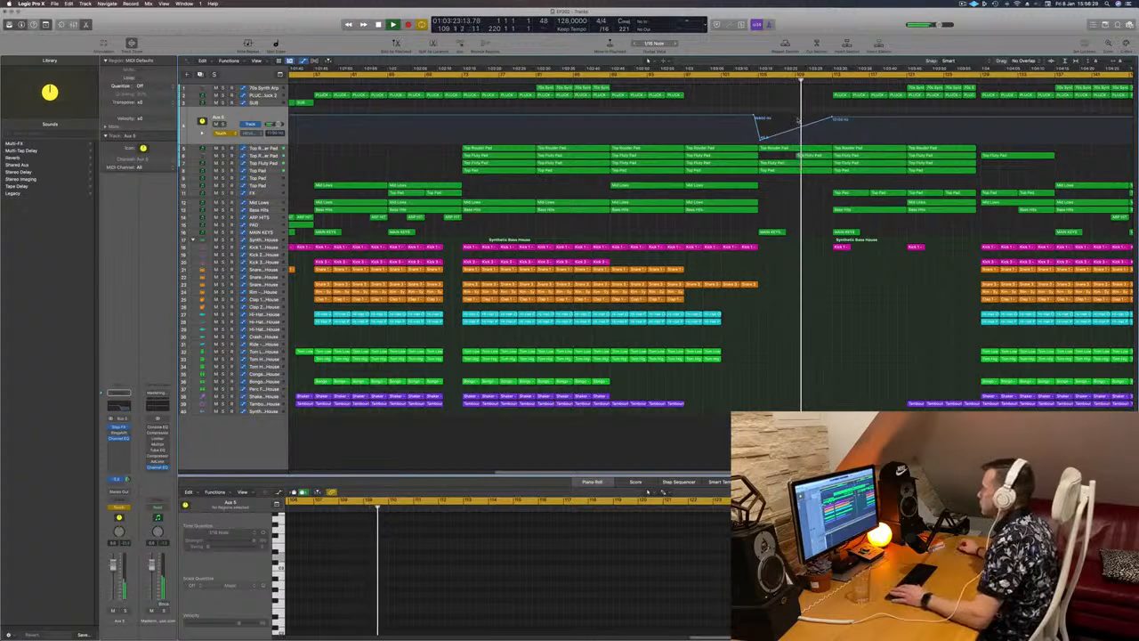
left_click(749, 77)
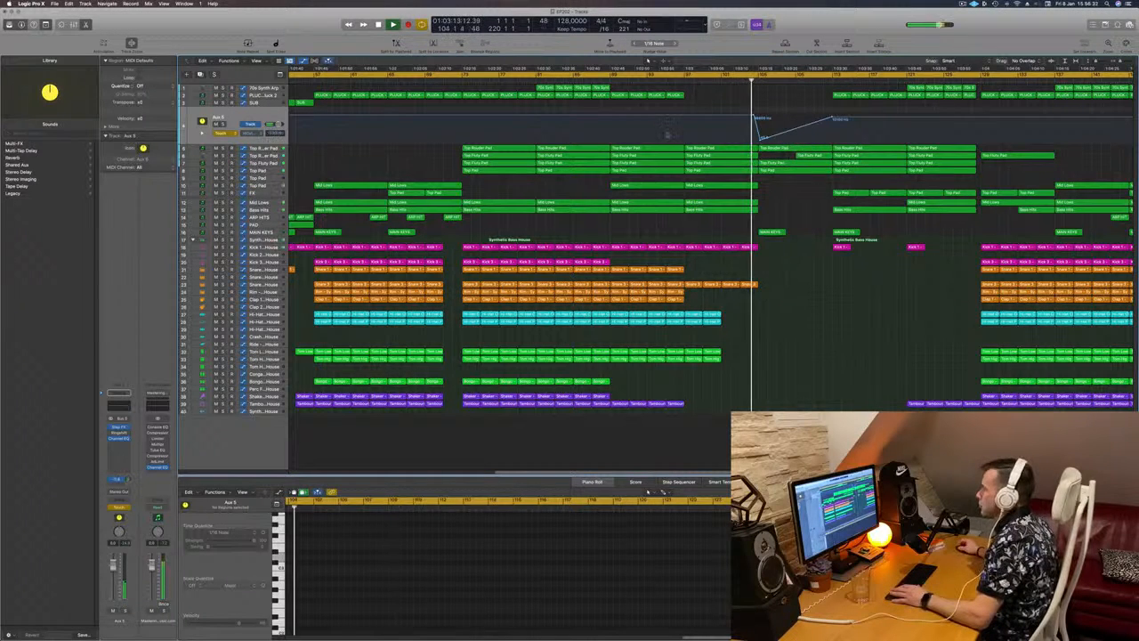
Step: Review the Top Router Pad, Top Fluty Pad and Top Pad tracks one by one while playing the break from about bar 104
key("Down")
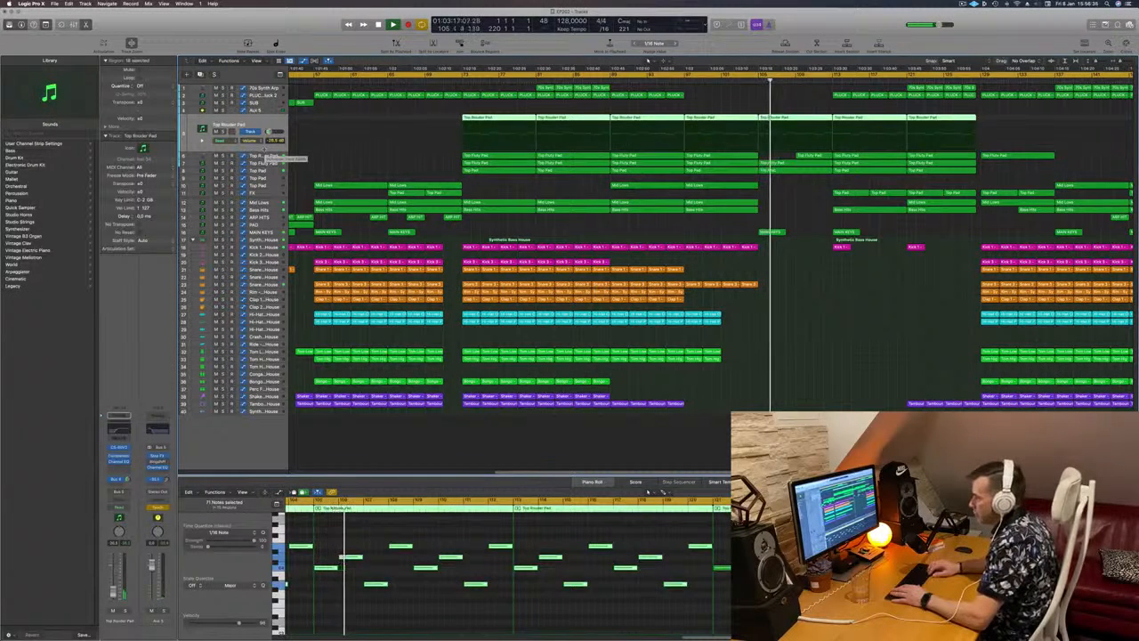
key("Down")
key("Up")
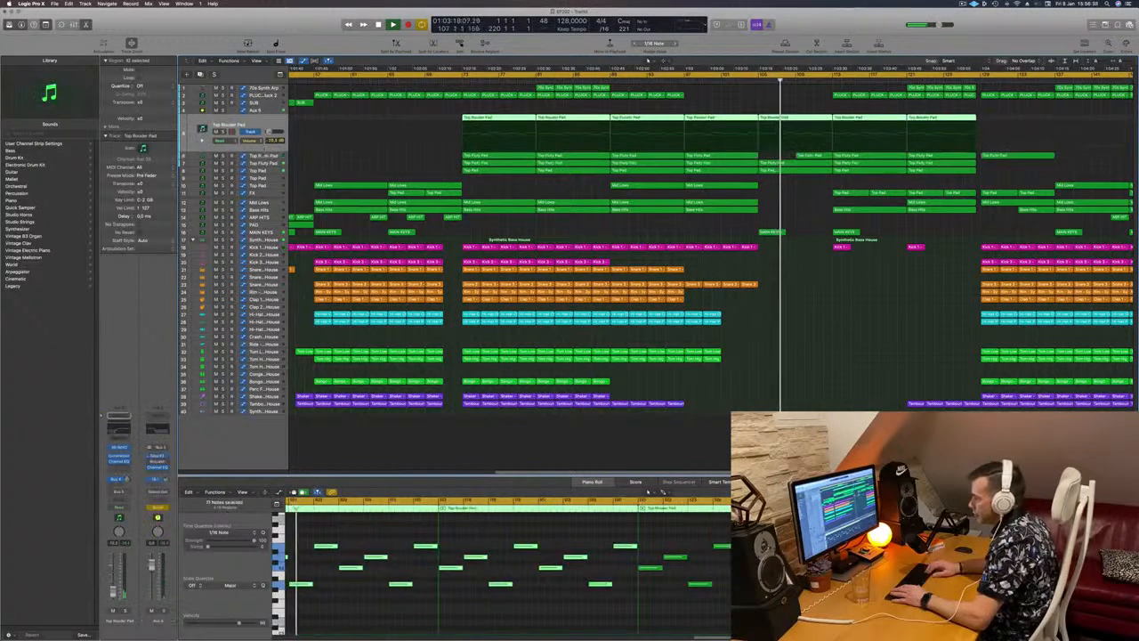
key("Down")
key("Down")
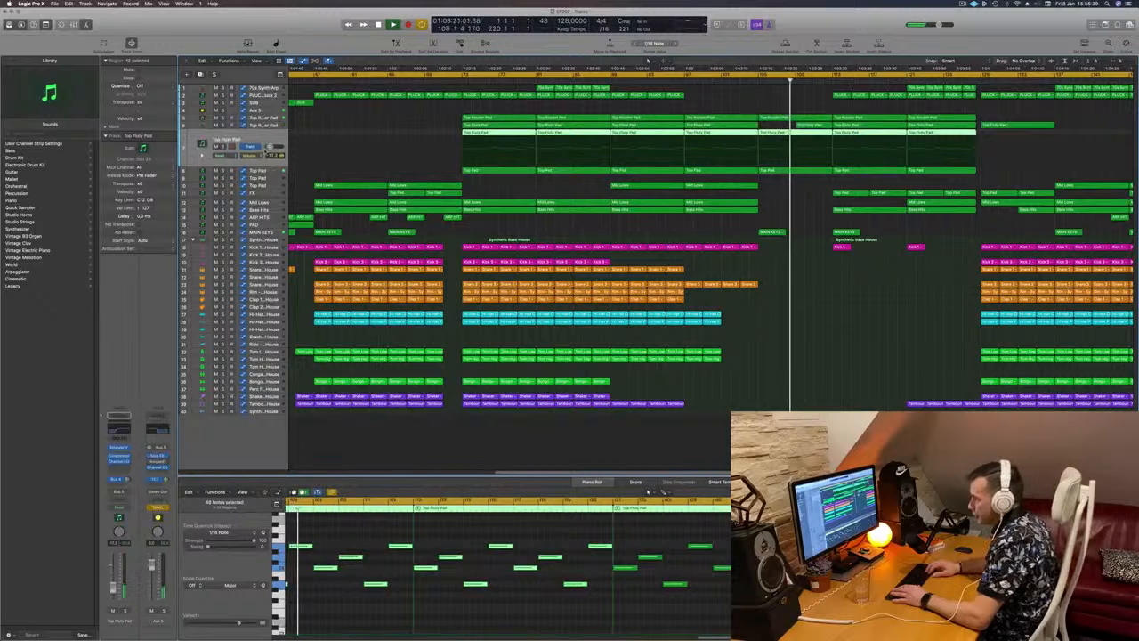
key("Down")
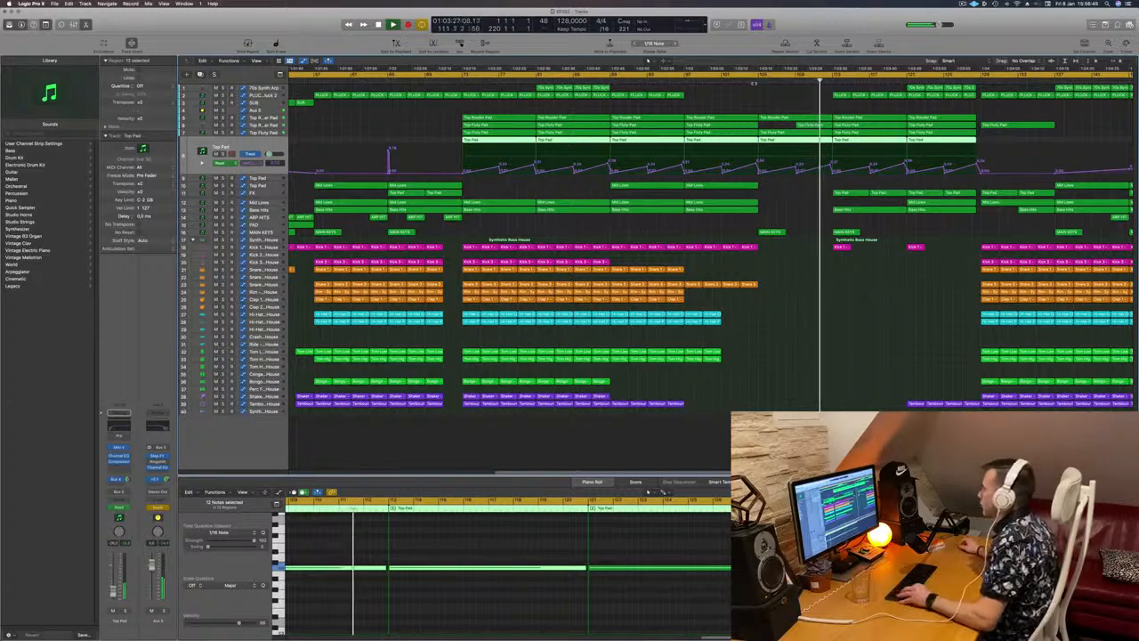
key("super+Left")
key("super+Left")
key("super+Left")
key("super+Left")
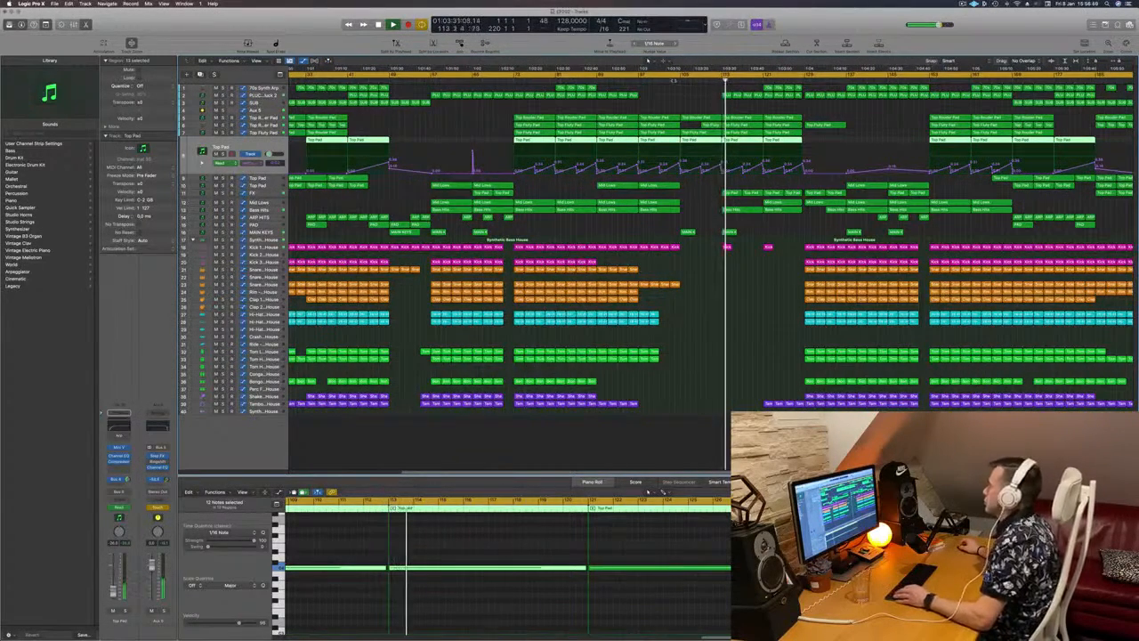
left_click(674, 80)
key("super+Right")
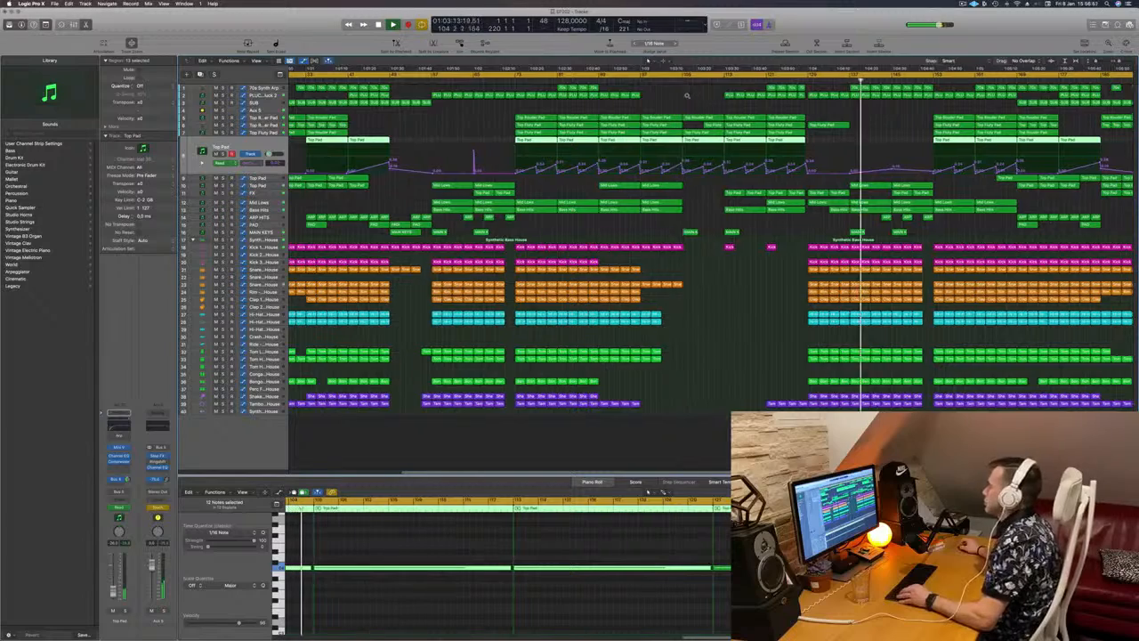
key("super+Left")
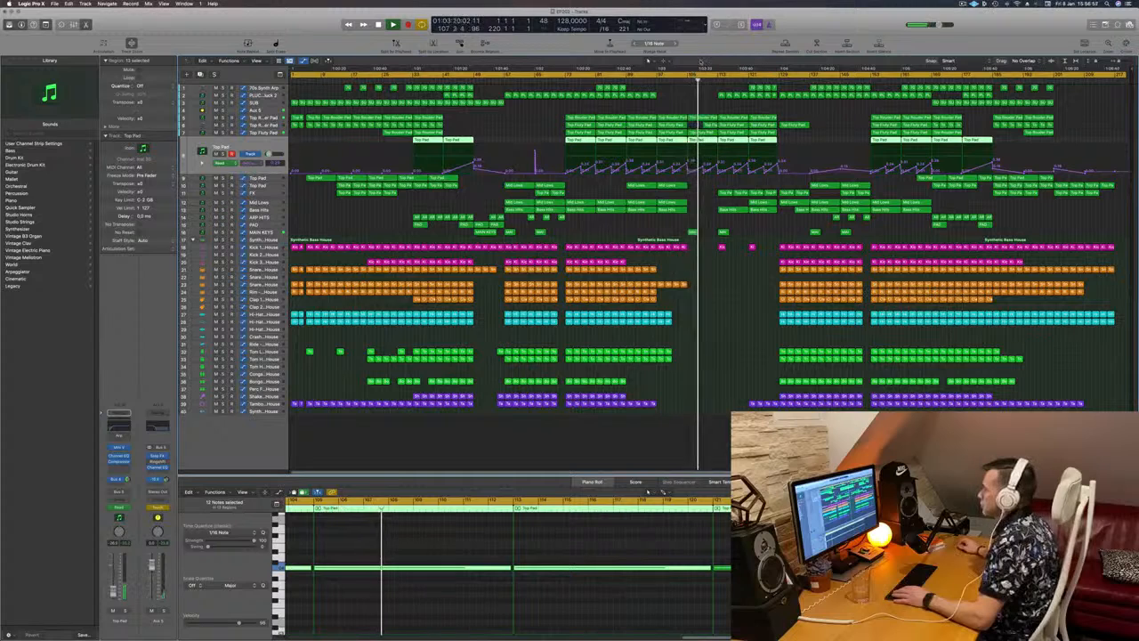
Step: Adjust the peak of Aux 5's high-cut ramp at about bar 113 and set the track's automation mode to Read
left_click(257, 111)
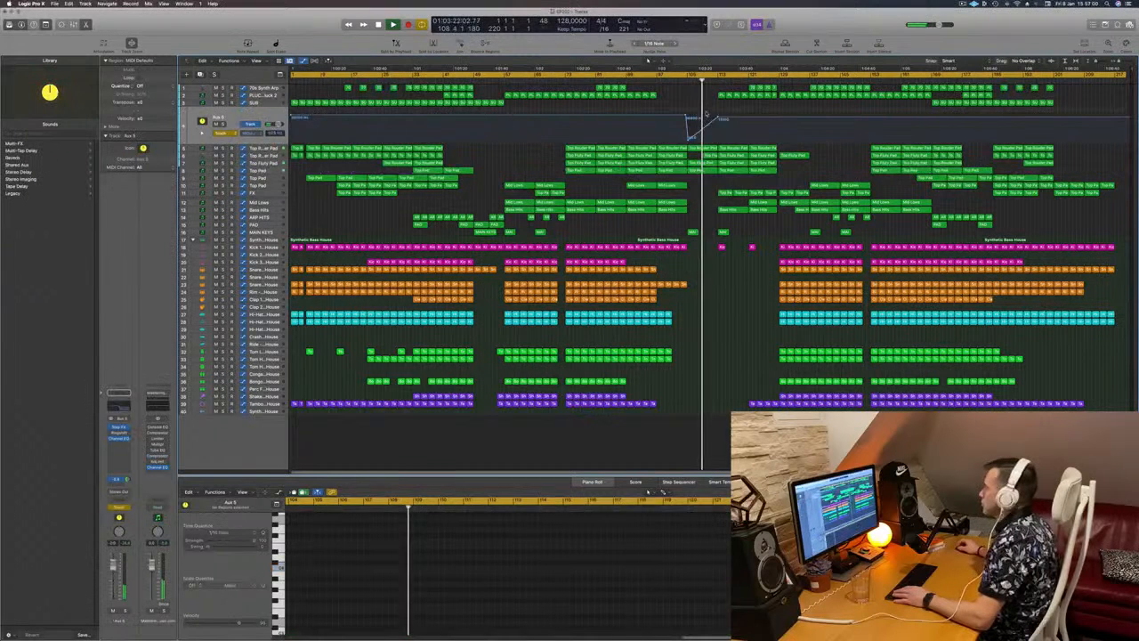
left_click_drag(719, 119, 722, 116)
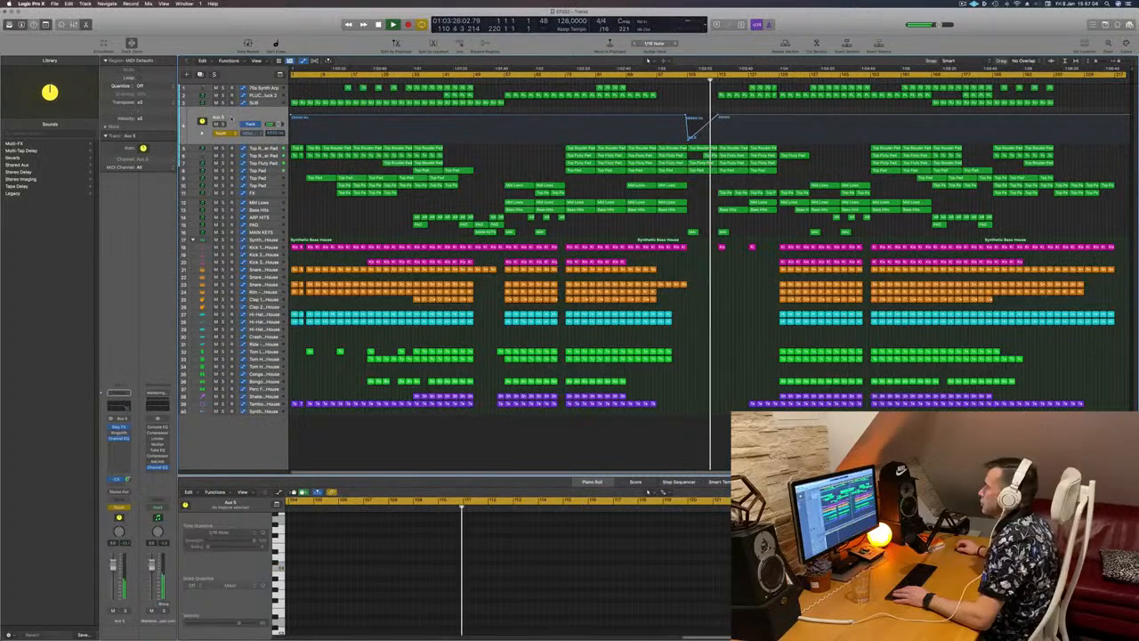
left_click(220, 133)
left_click(224, 125)
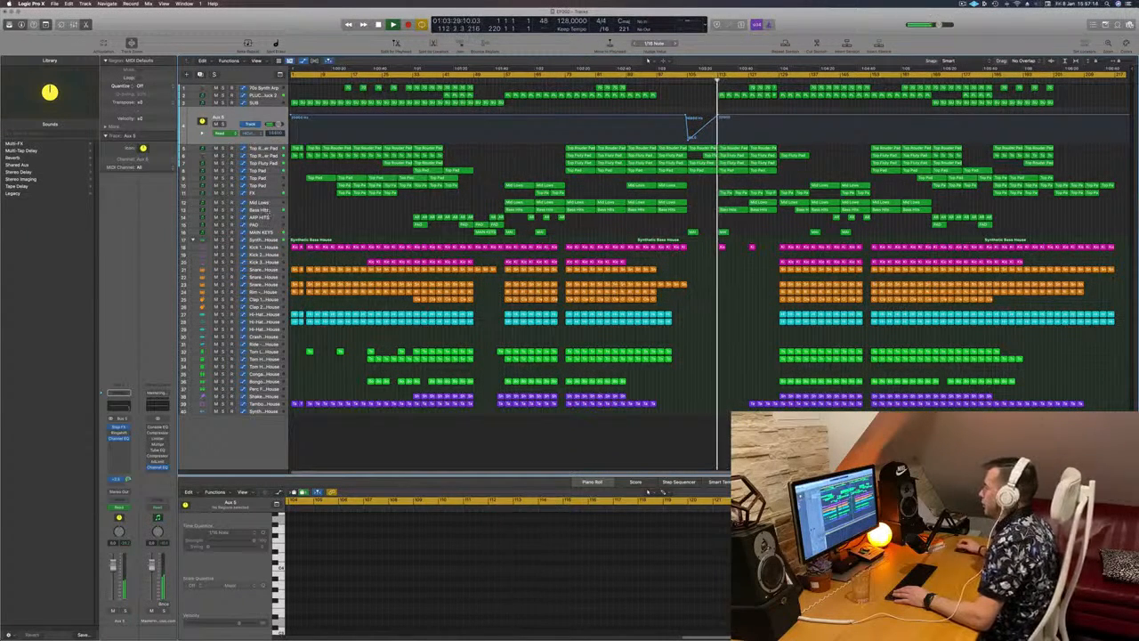
Step: Lower the Bass Hits track's volume to -14.6 dB and compare the passage after bar 113 with the track muted and unmuted
left_click(266, 211)
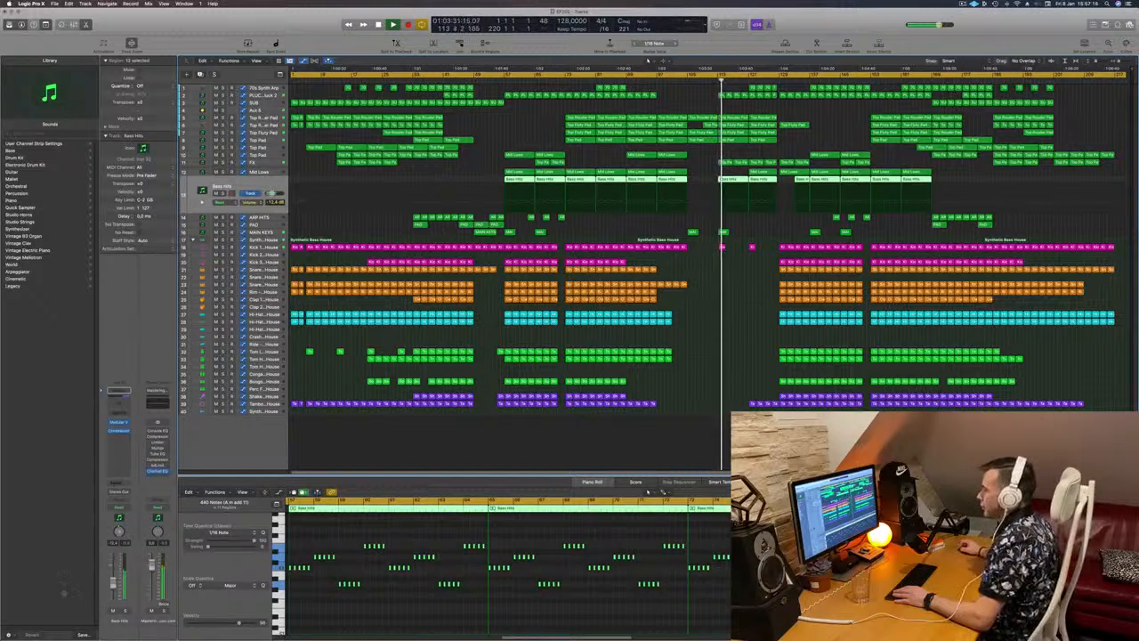
key("m")
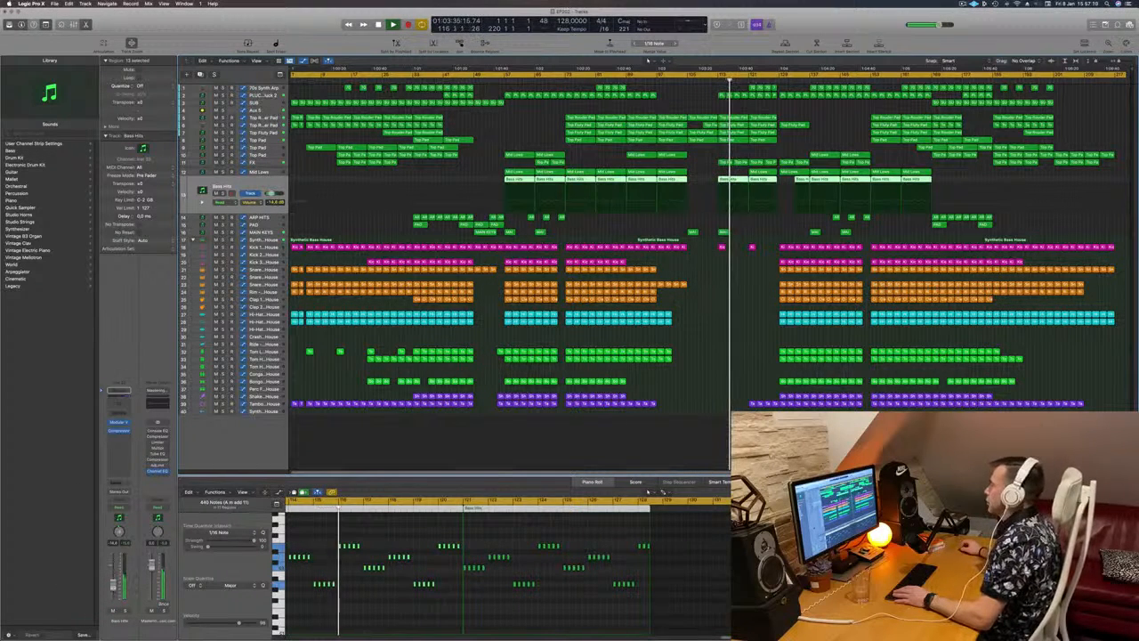
key("m")
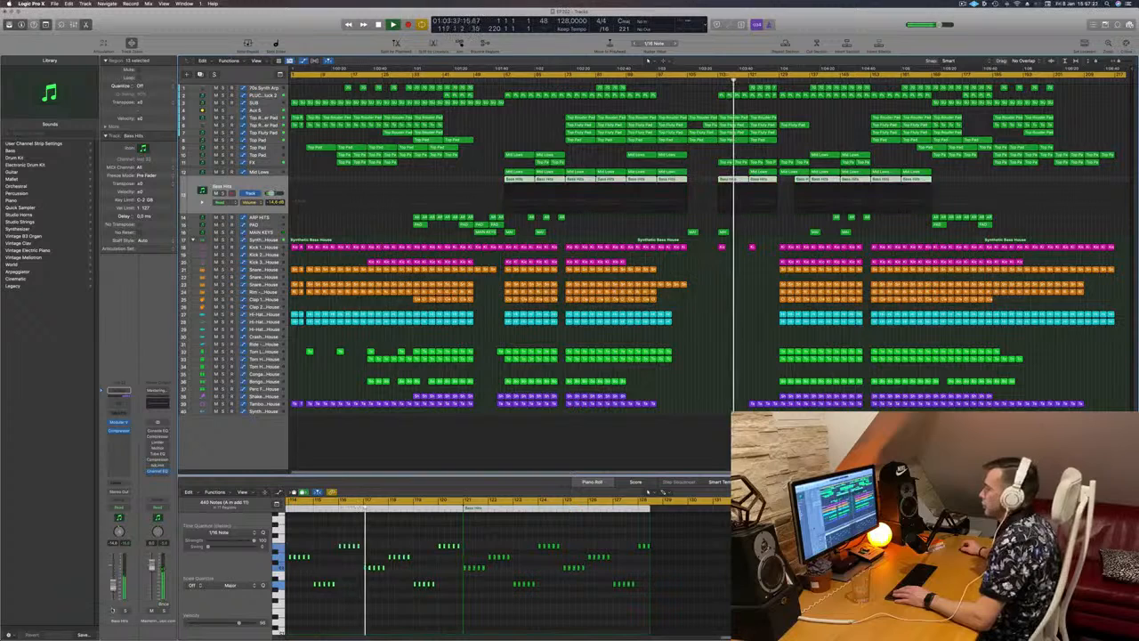
key("m")
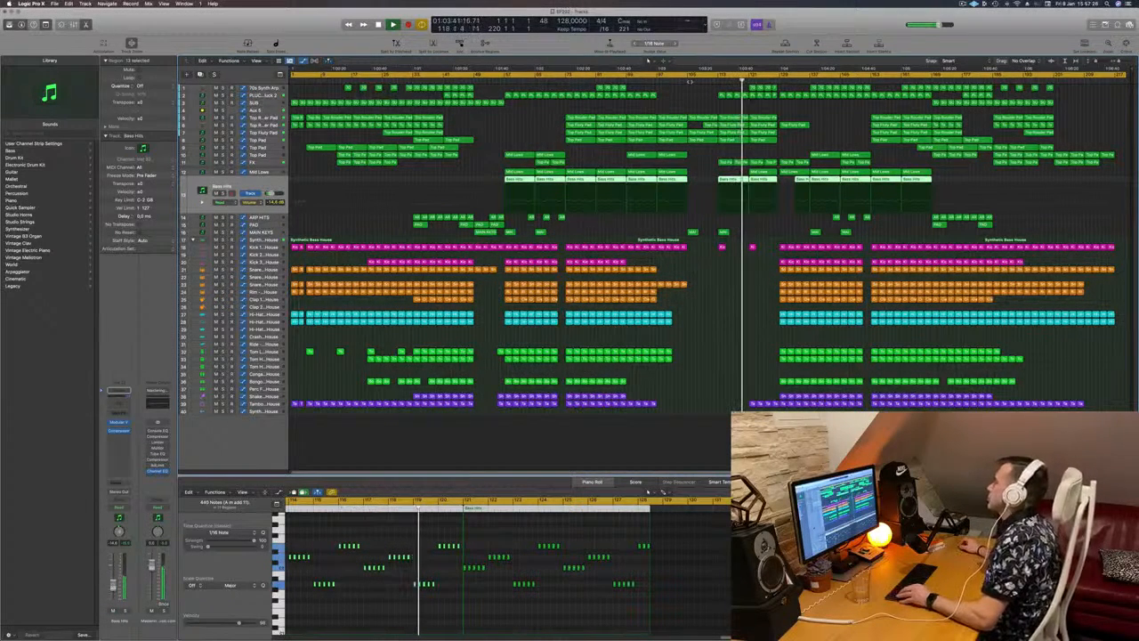
Step: Play the break from bar 104, skip to bar 113, and delete the 70s Synth Arp regions in about bars 121 to 129
left_click(685, 81)
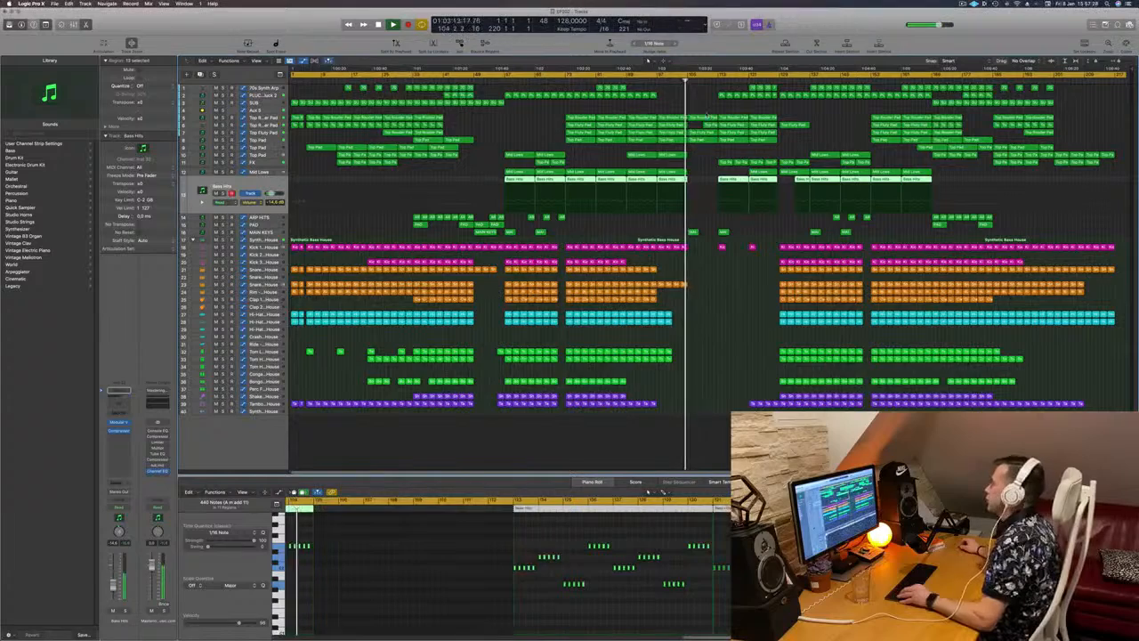
key("super+Right")
key("super+Right")
key("super+Right")
key("shift+period")
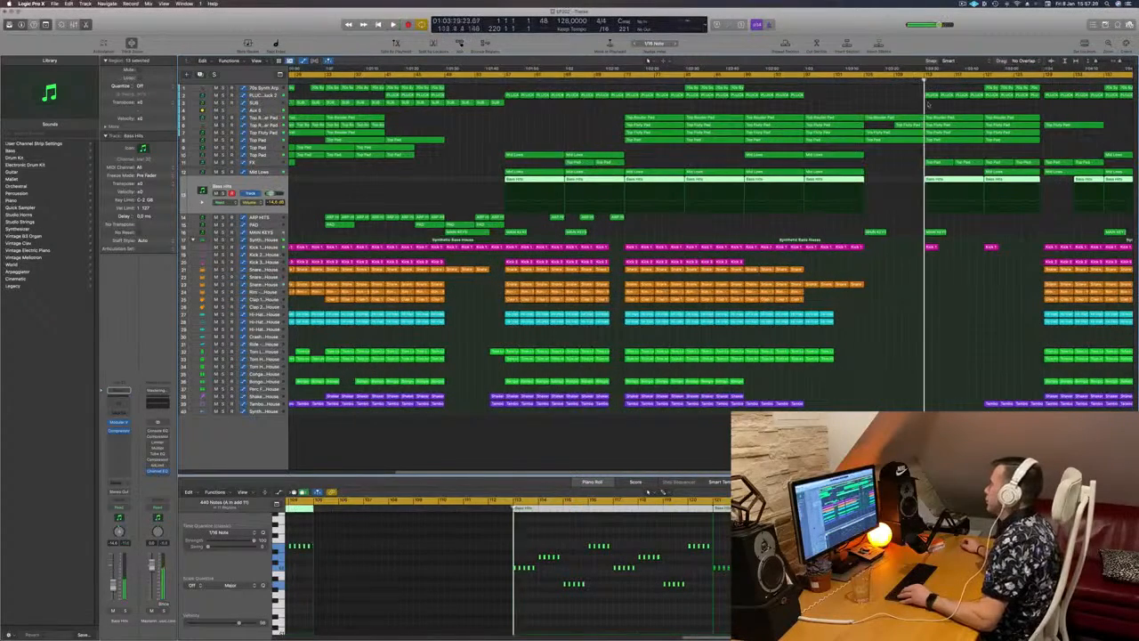
key("super+Left")
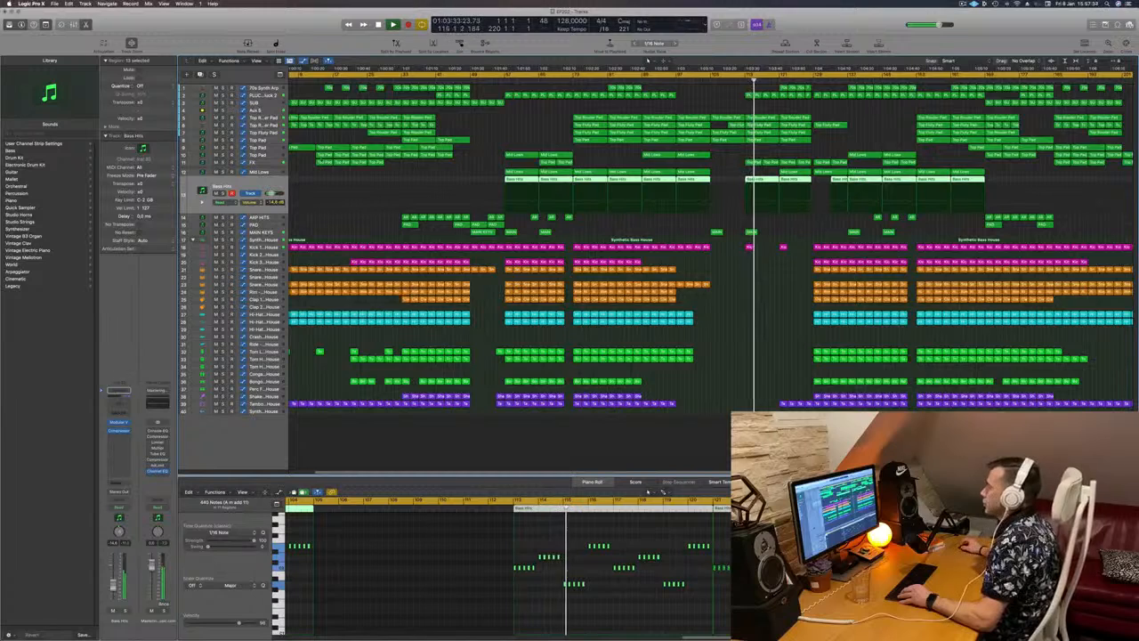
key("super+Left")
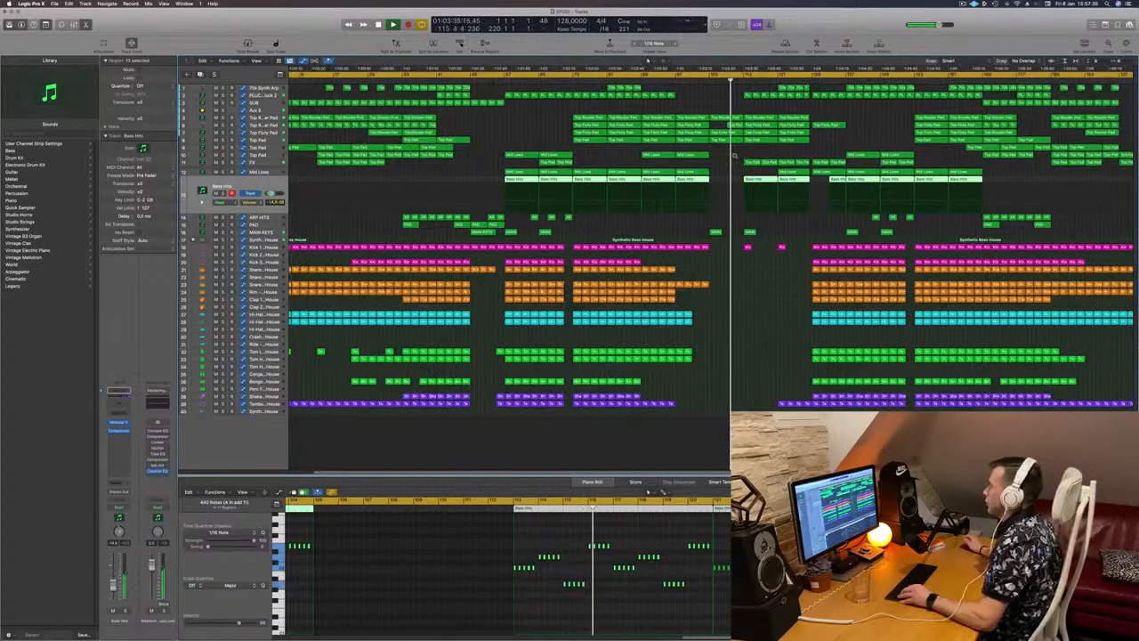
left_click(716, 153)
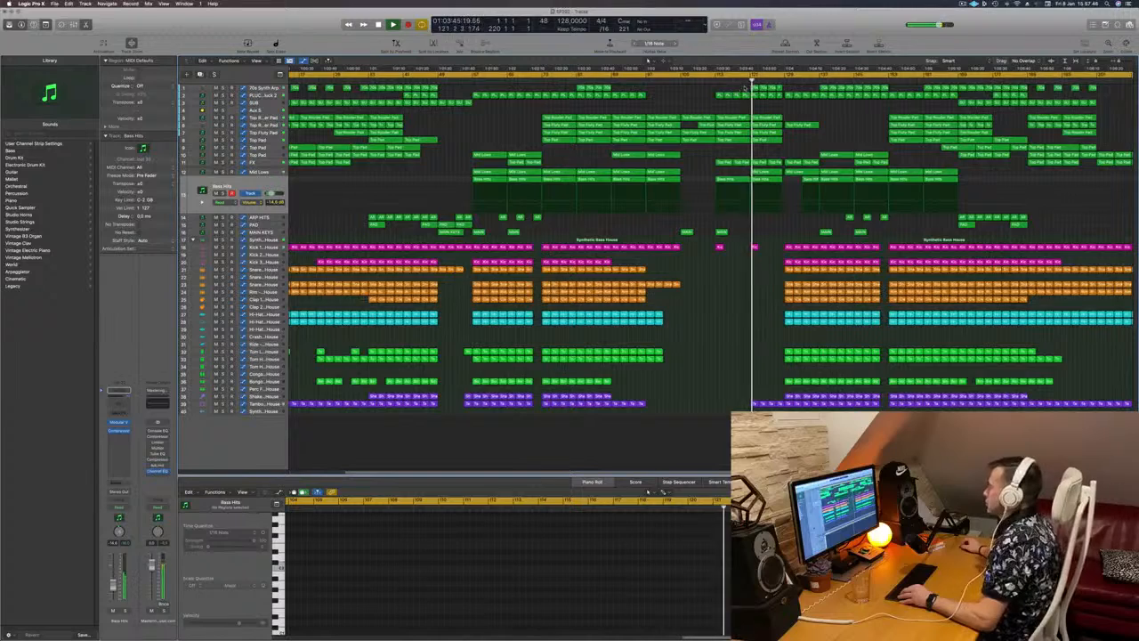
key("Delete")
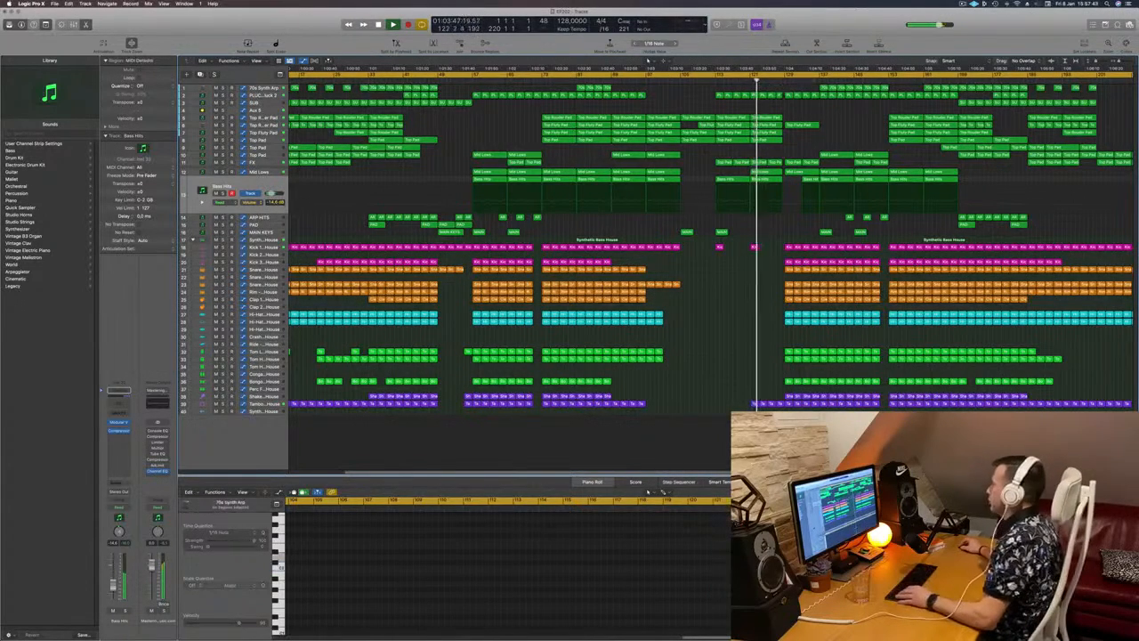
Step: Delete the 70s Synth Arp regions in about bars 137 to 153
key("super+Left")
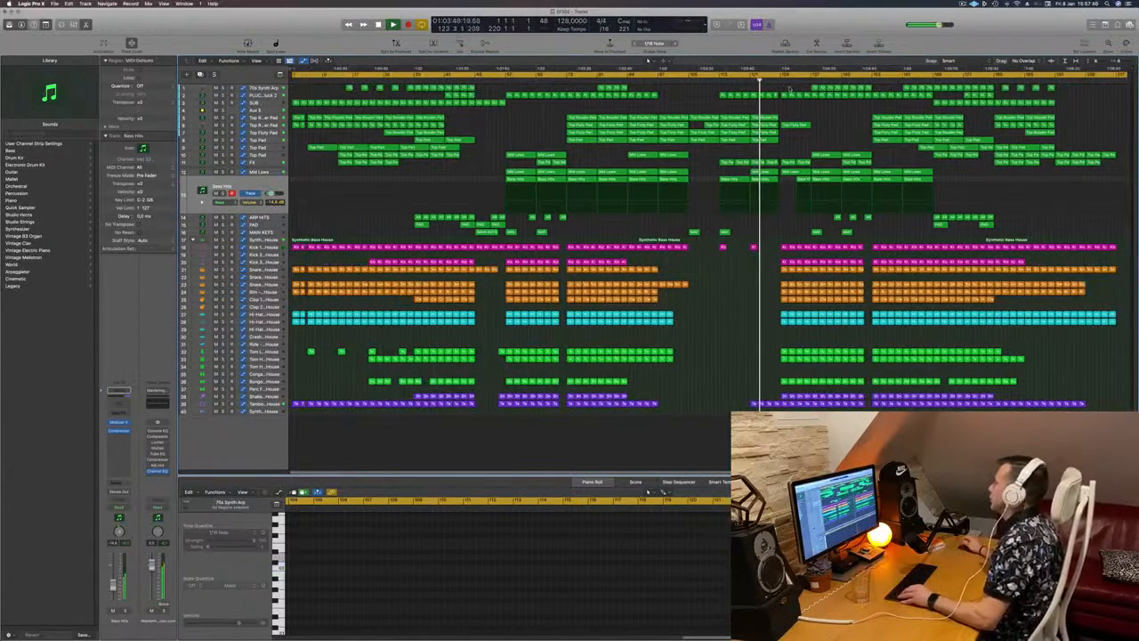
left_click_drag(795, 88, 870, 91)
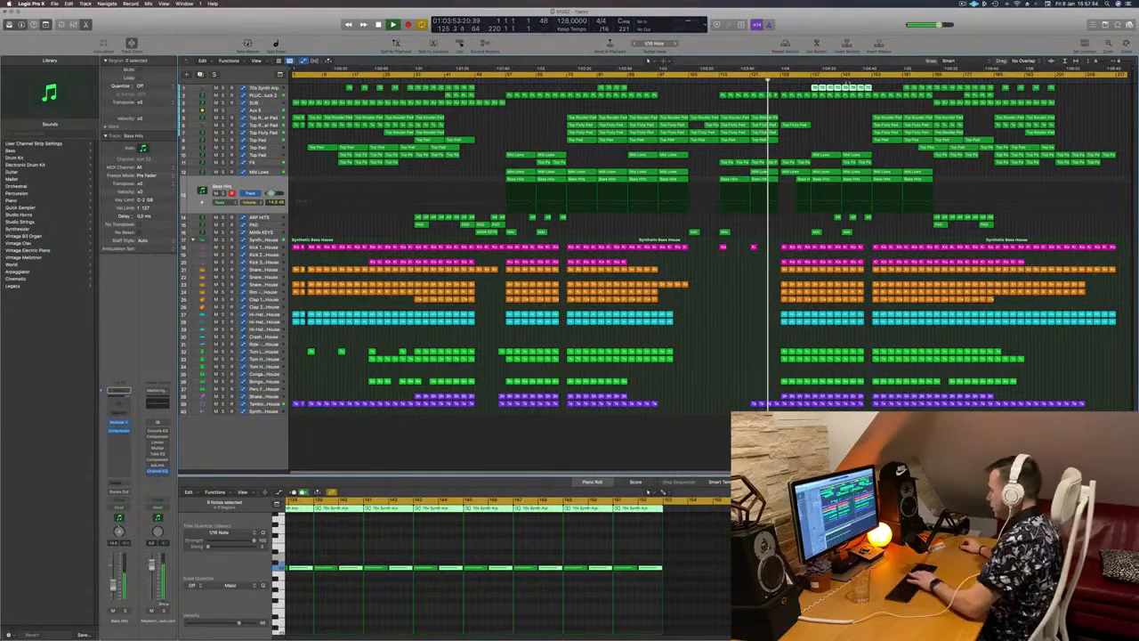
key("Delete")
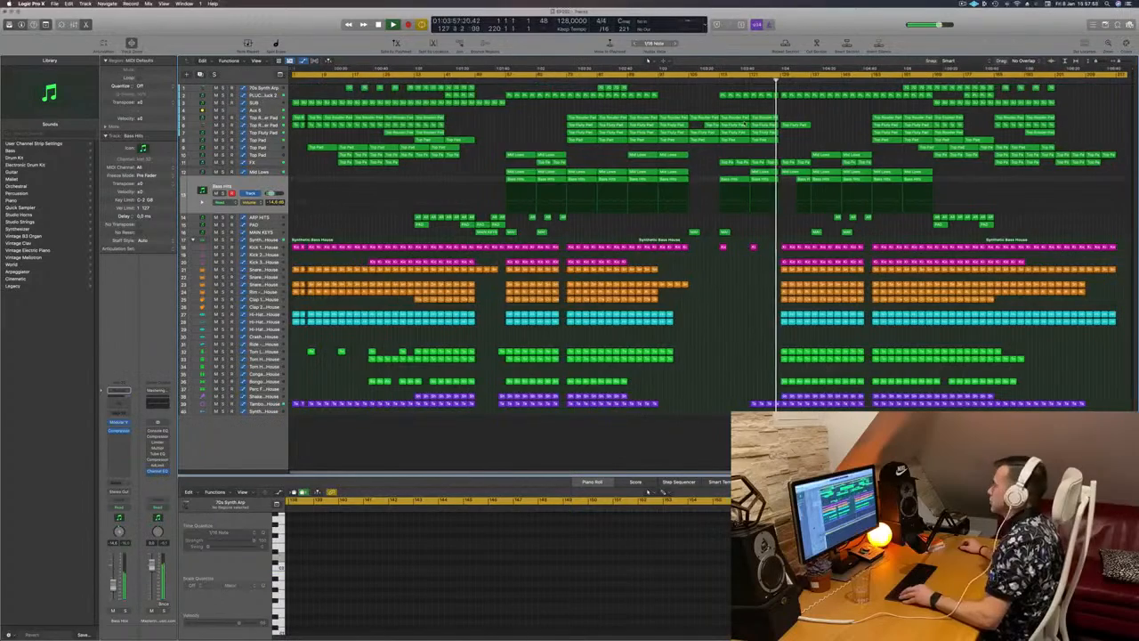
Step: Play on past bar 129 and audition the pad track holding the Top Fluty Pad regions in solo, then restore the full mix
key("super+Right")
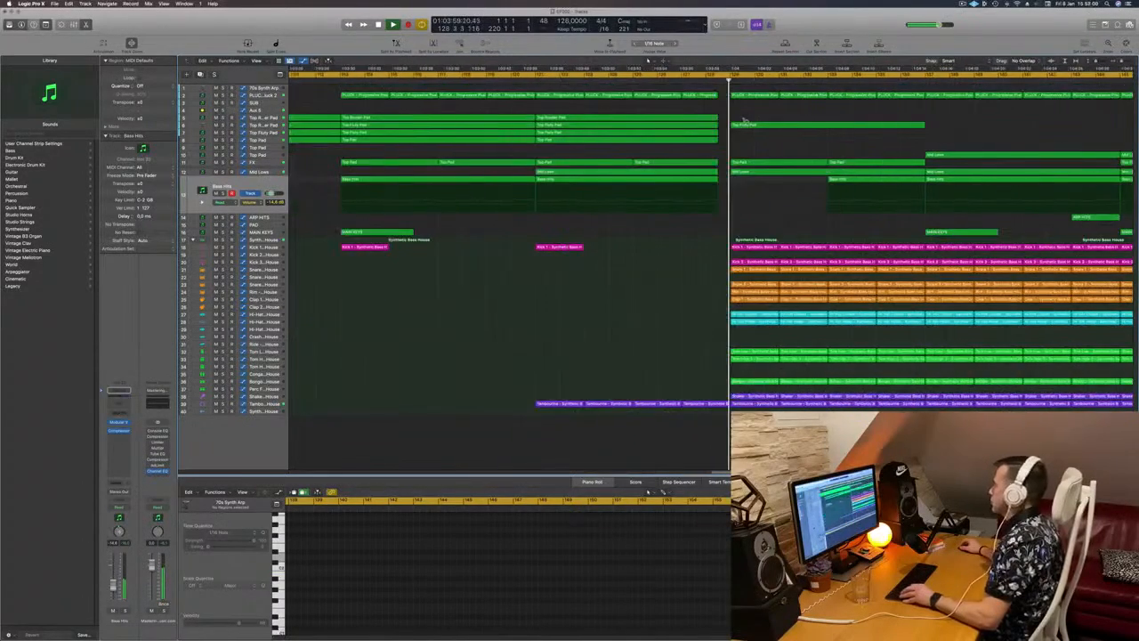
key("super+Left")
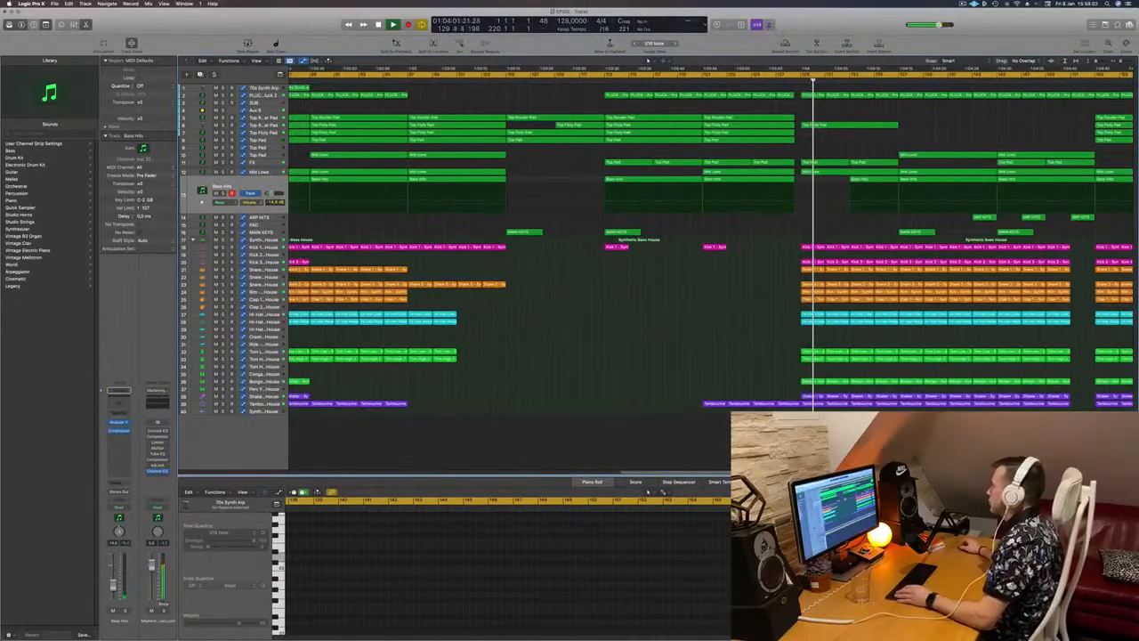
key("super+Left")
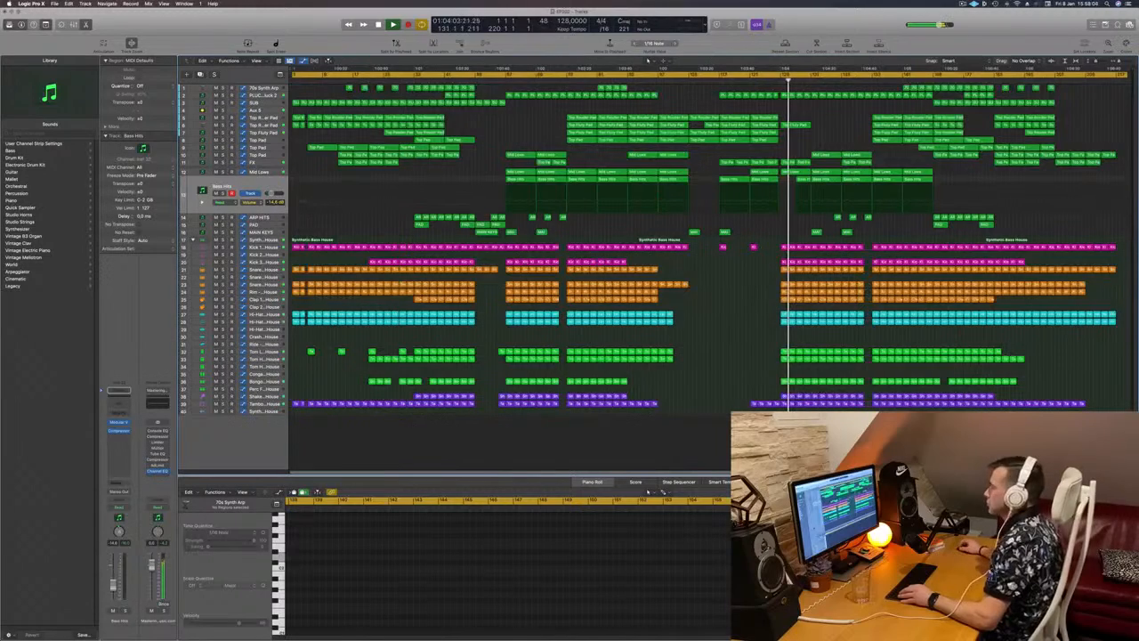
left_click(834, 110)
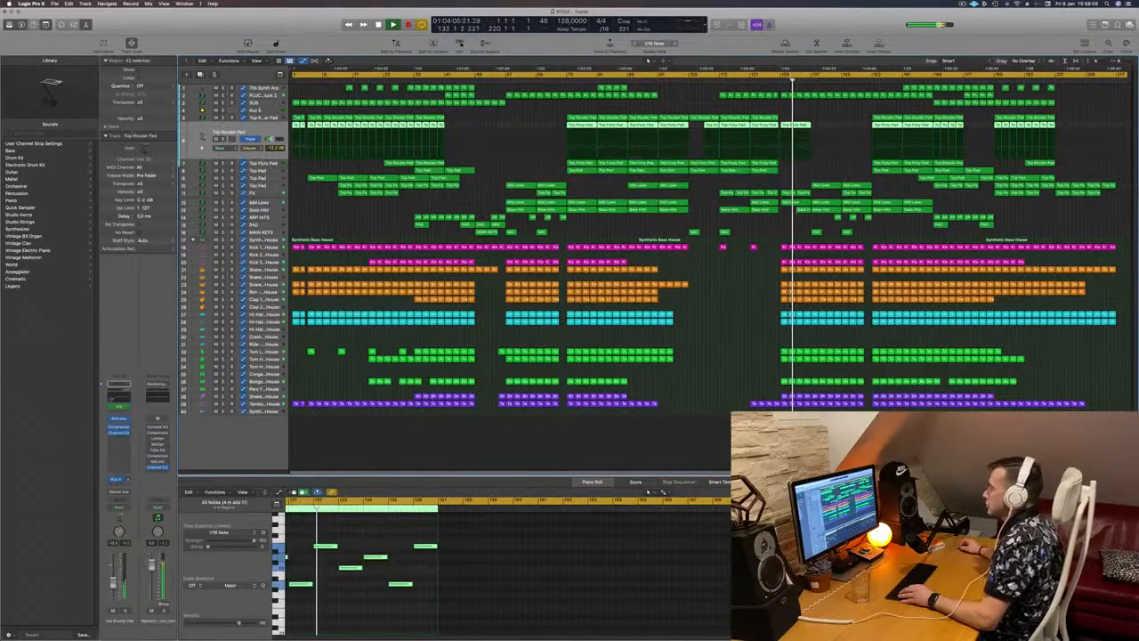
key("s")
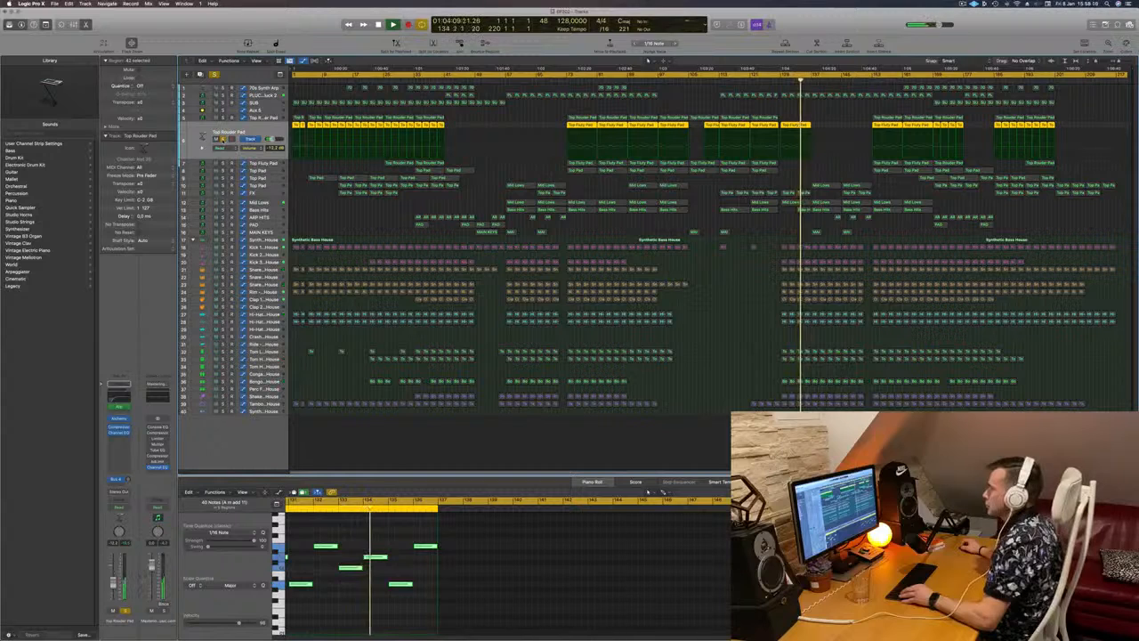
left_click(266, 117)
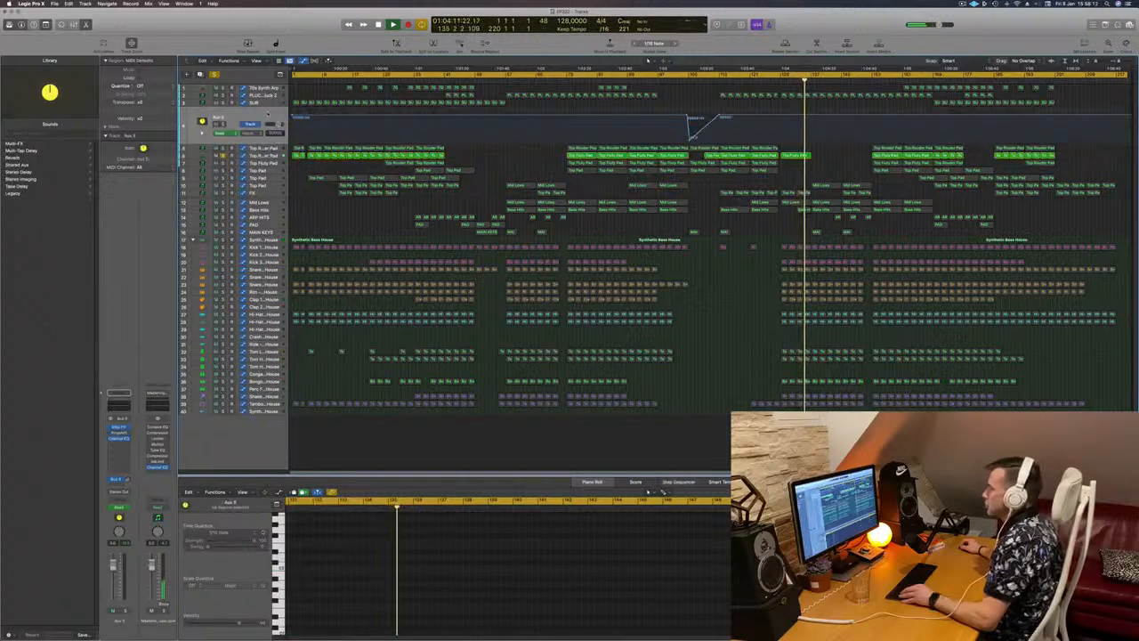
key("s")
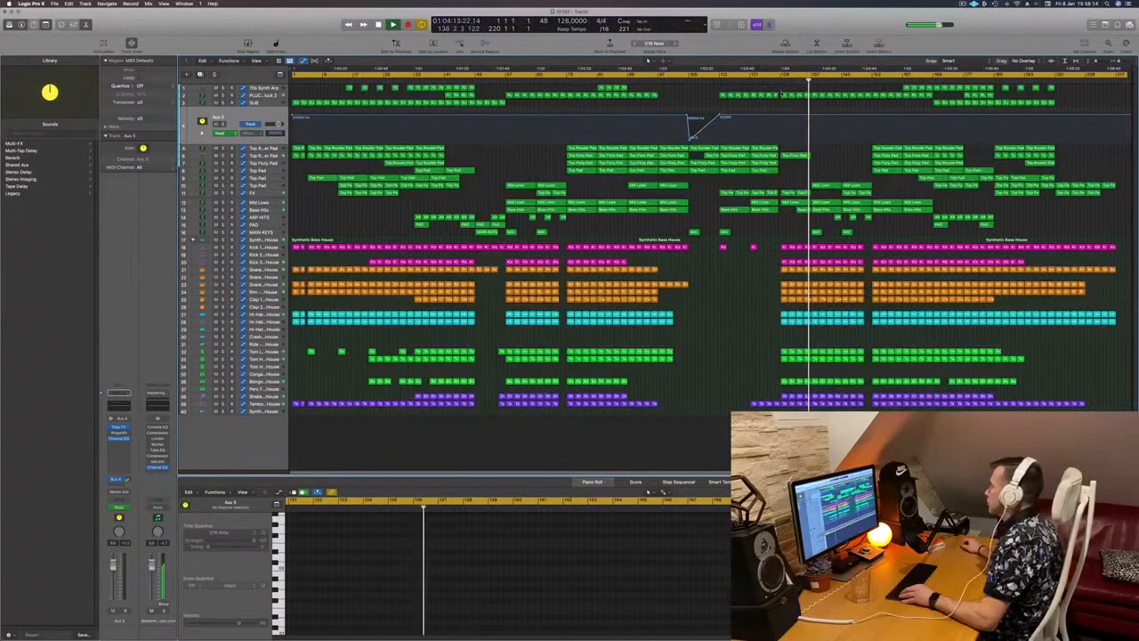
Step: Copy the Top Fluty Pad region at bar 129 along the same track to about bars 137 and 145
left_click(777, 83)
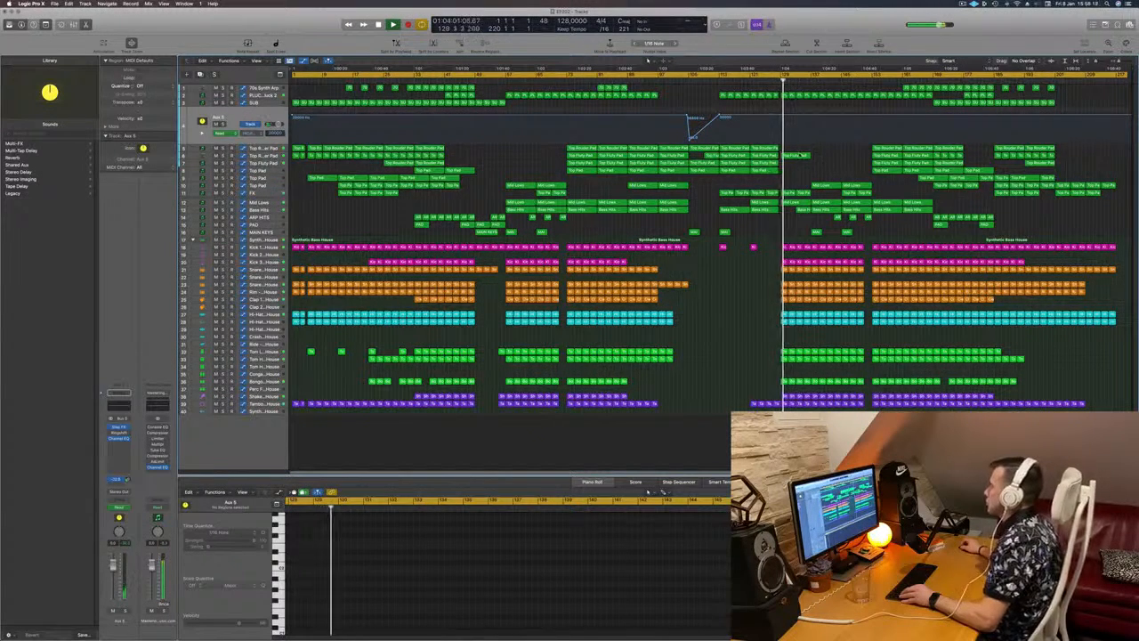
left_click(797, 155)
left_click_drag(801, 156, 857, 160)
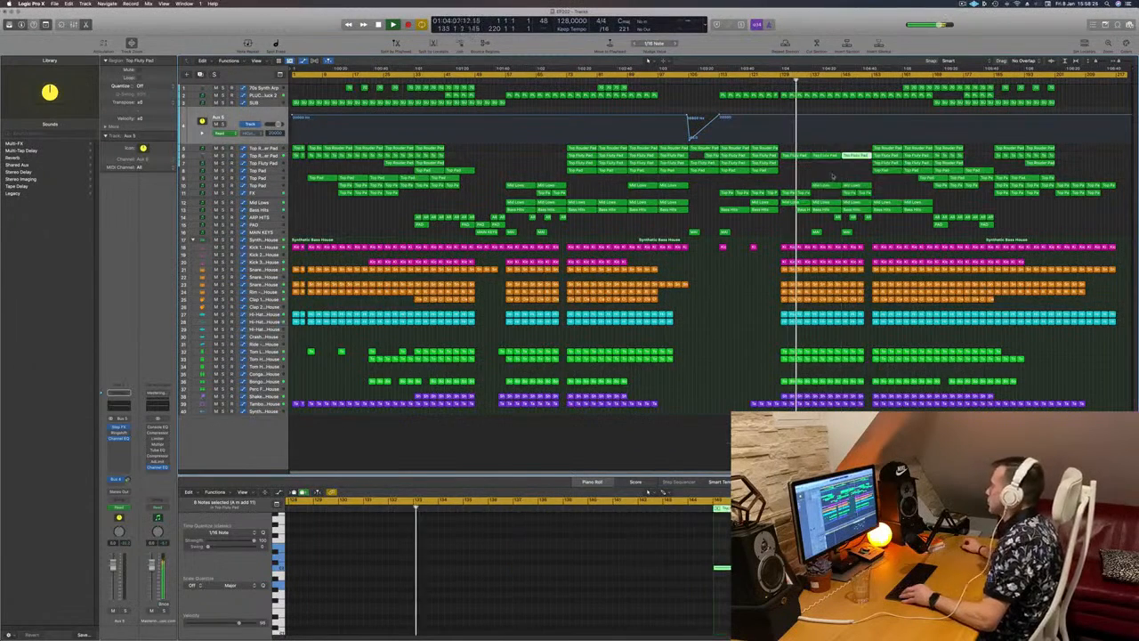
left_click(779, 183)
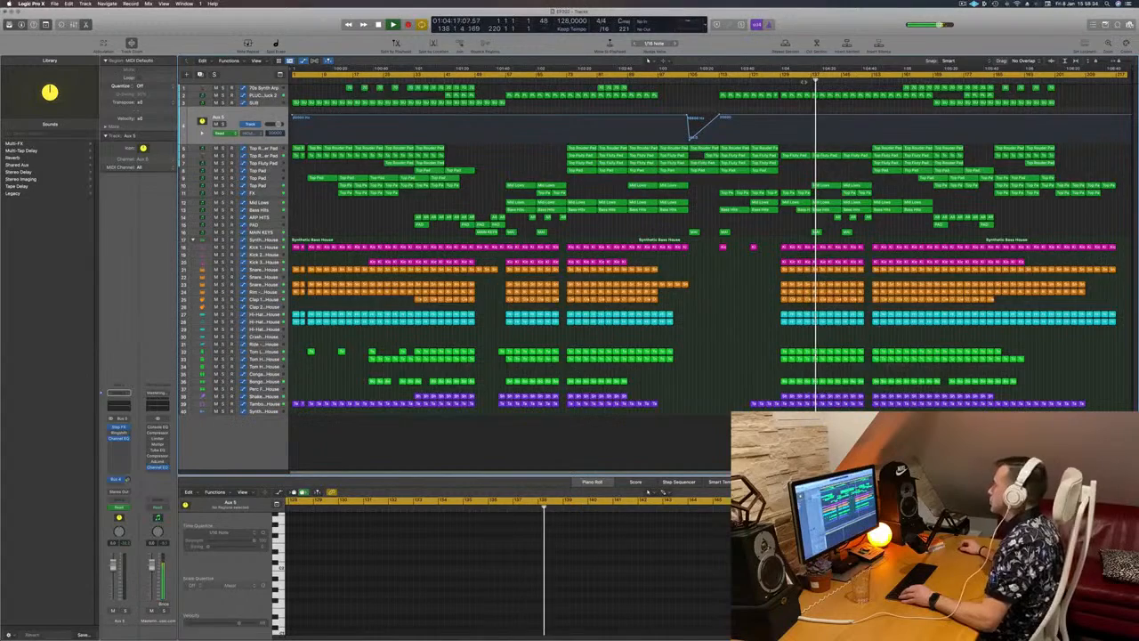
Step: Adjust the automation ramp on the PLUCK - Progressive Pluck 2 track just before bar 129 while playing the transition
left_click(268, 103)
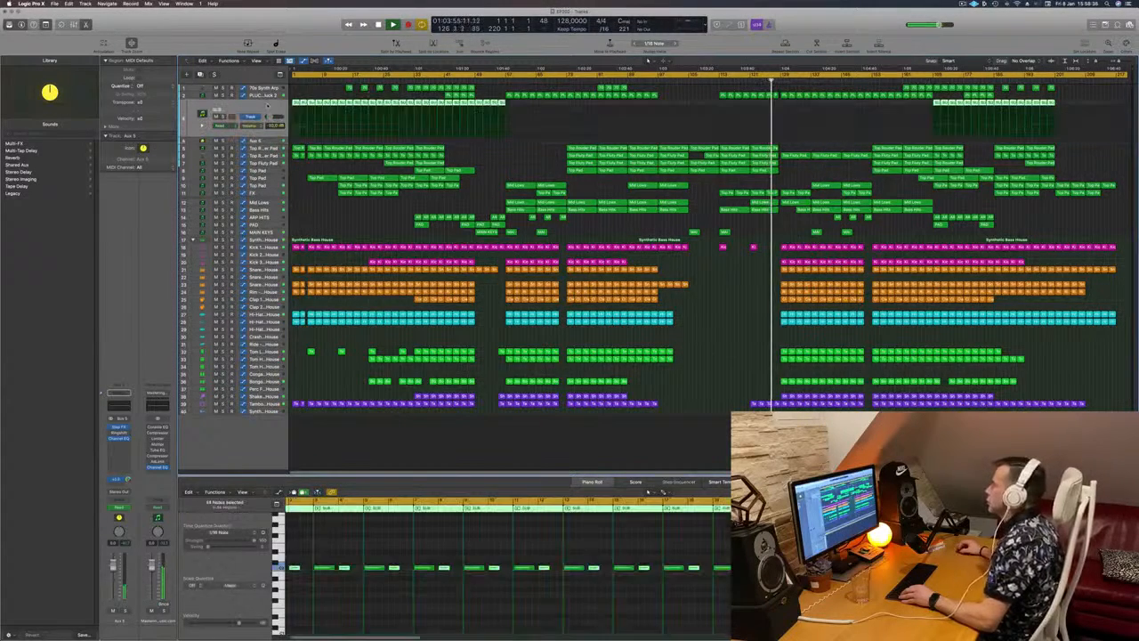
left_click(267, 95)
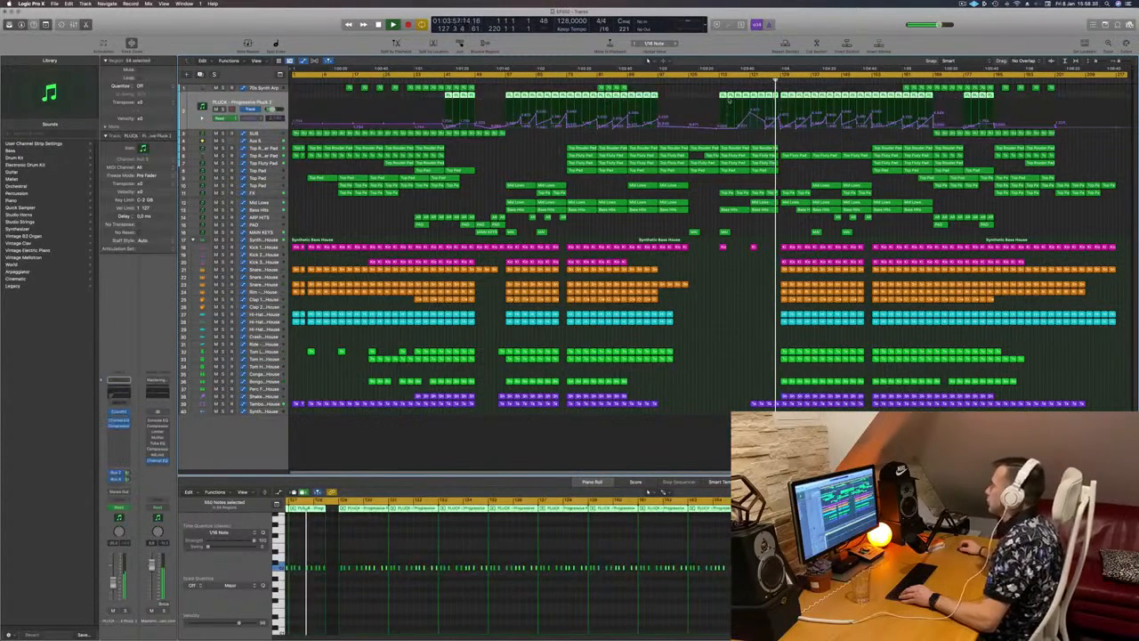
left_click(779, 123)
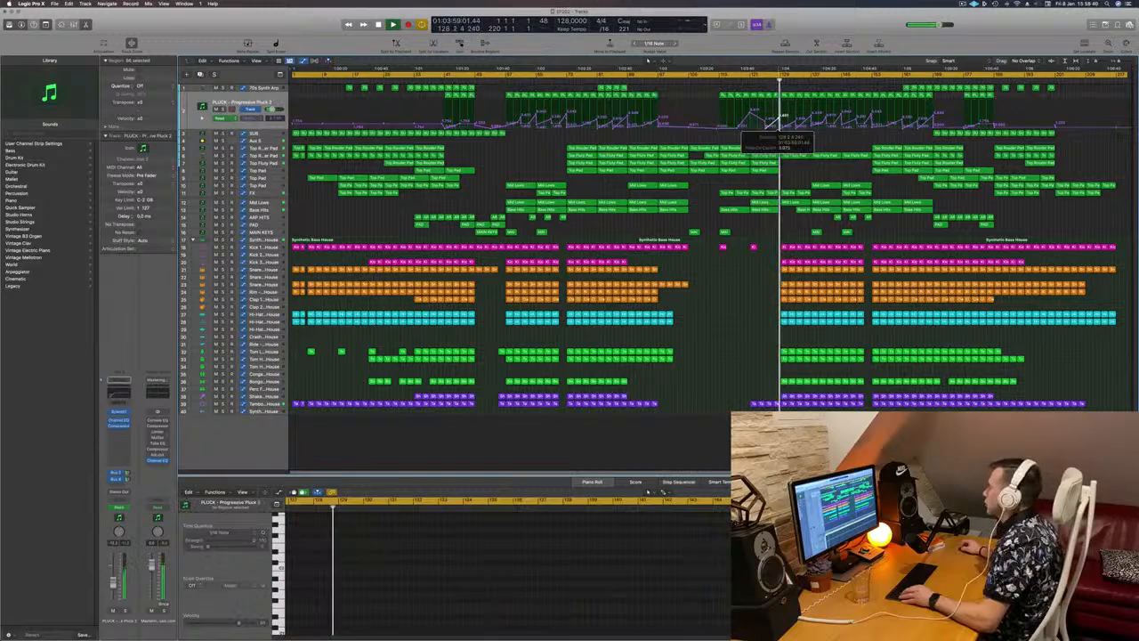
key("super+Right")
key("super+Right")
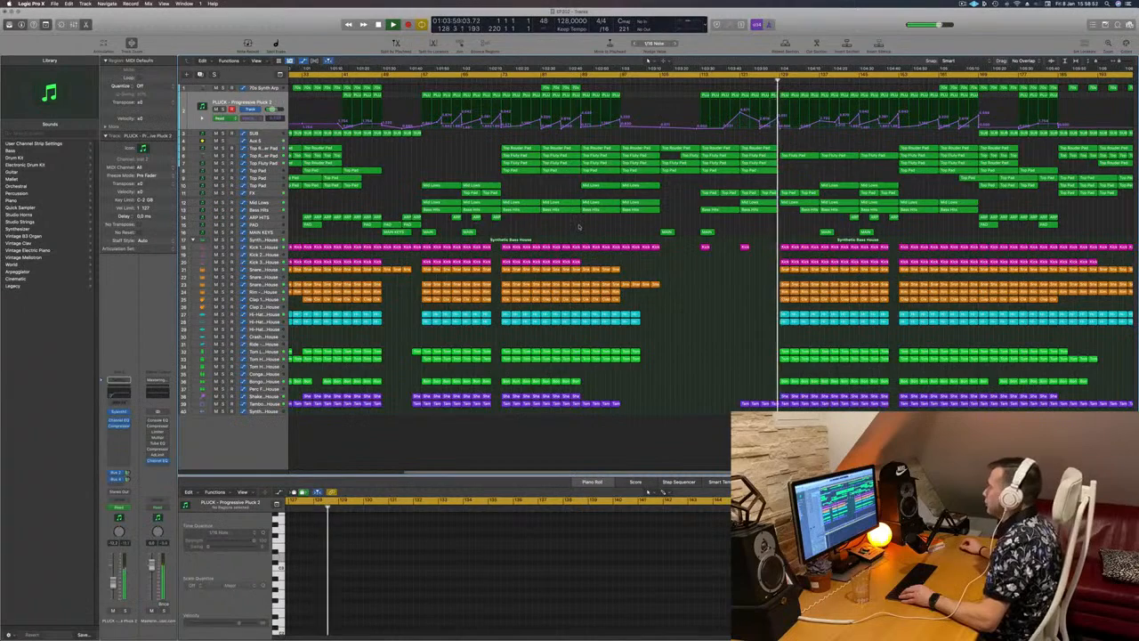
Step: Open the FX track's automation with its second lane and focus on the delay curves around bars 129 to 137
left_click(270, 191)
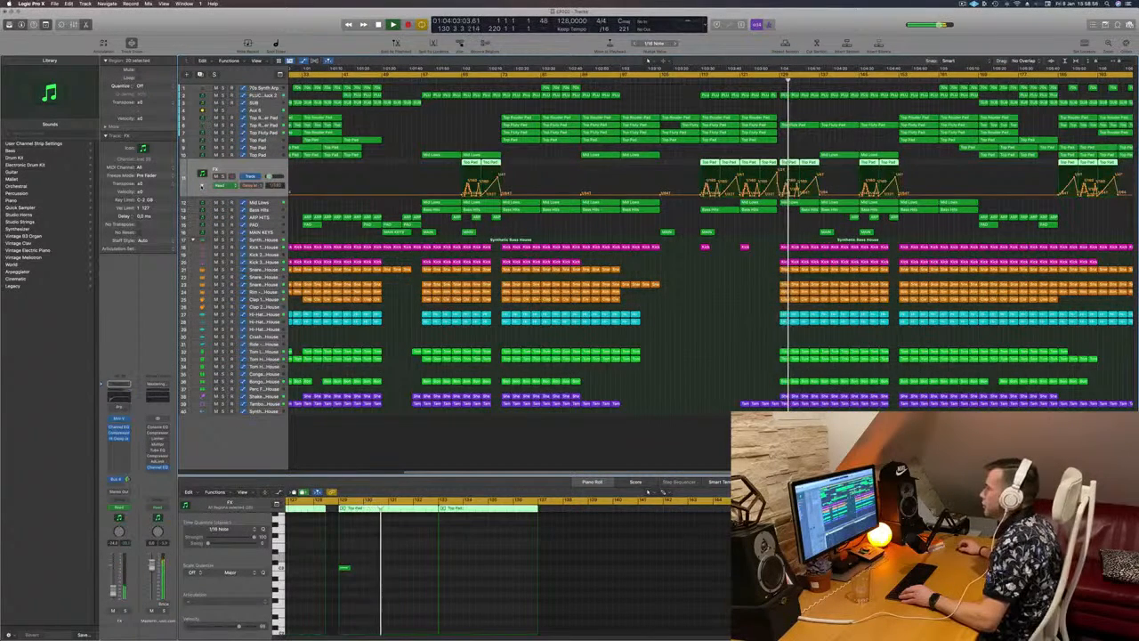
left_click(202, 186)
key("super+Right")
key("super+Right")
key("super+Right")
key("super+Right")
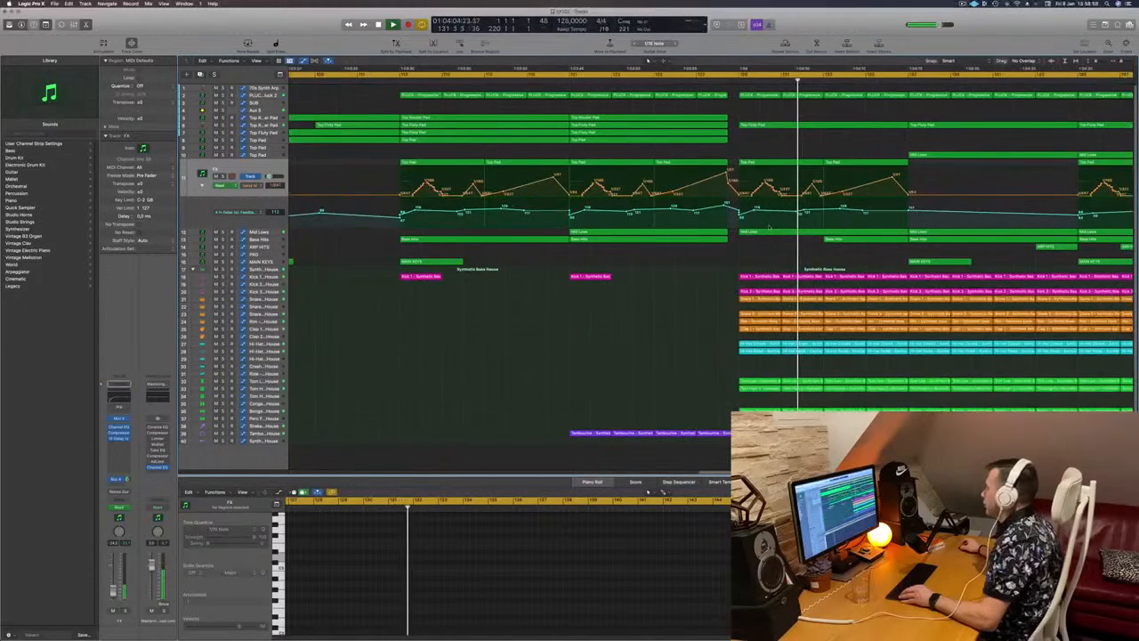
key("super+Right")
key("super+Left")
key("super+Left")
key("space")
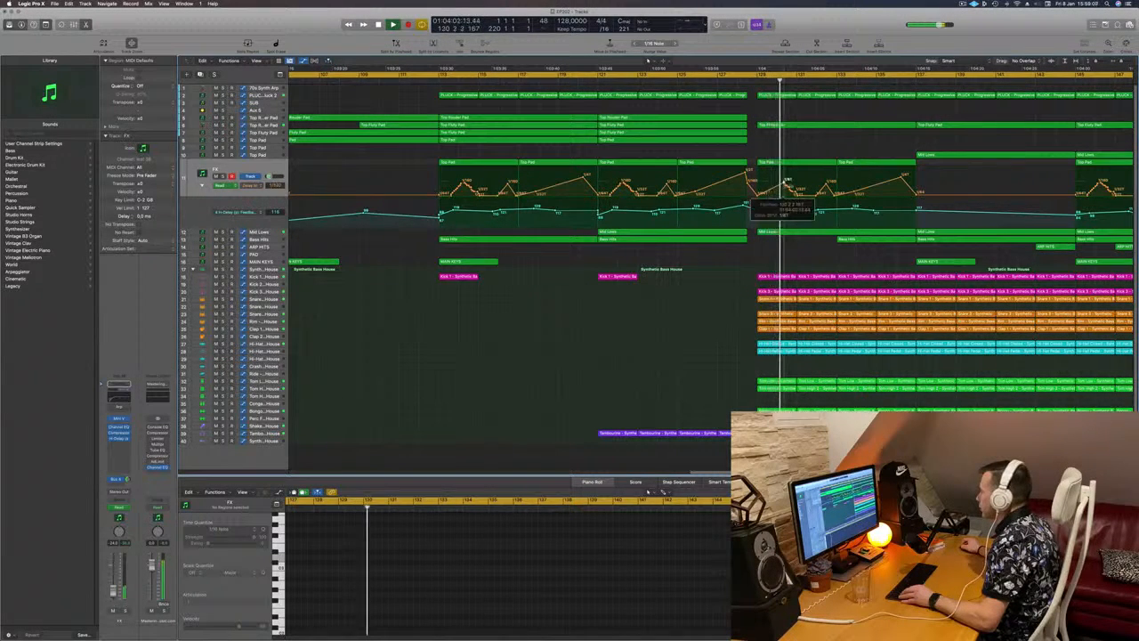
Step: Stretch the return of the FX track's delay time automation to about bar 138 and compare the passage in solo and in the full mix
left_click_drag(841, 194, 933, 193)
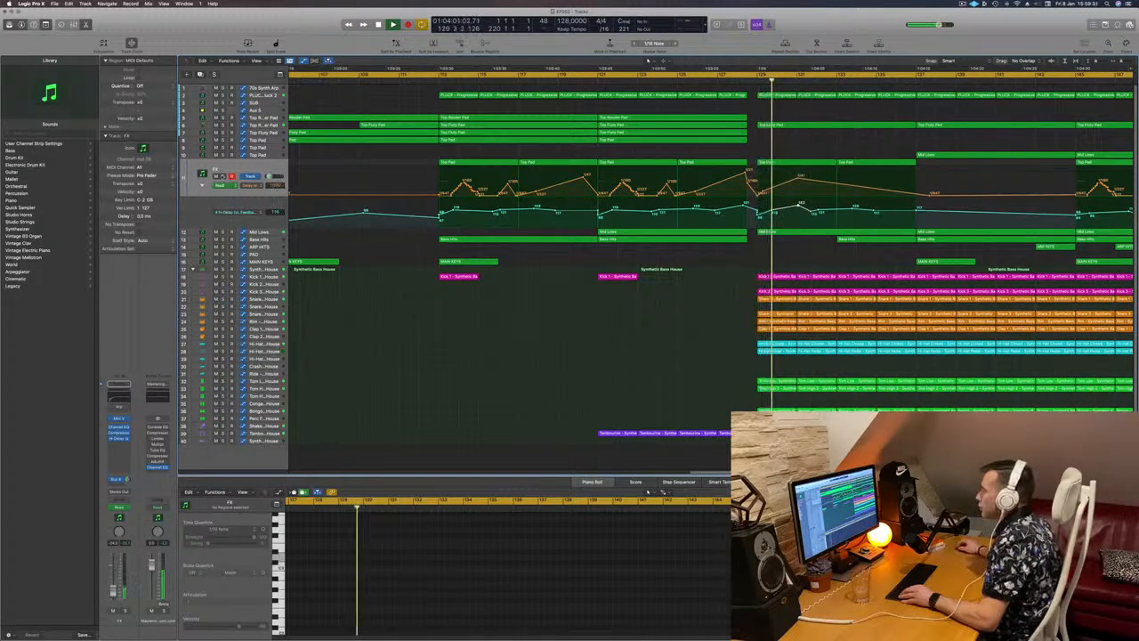
key("s")
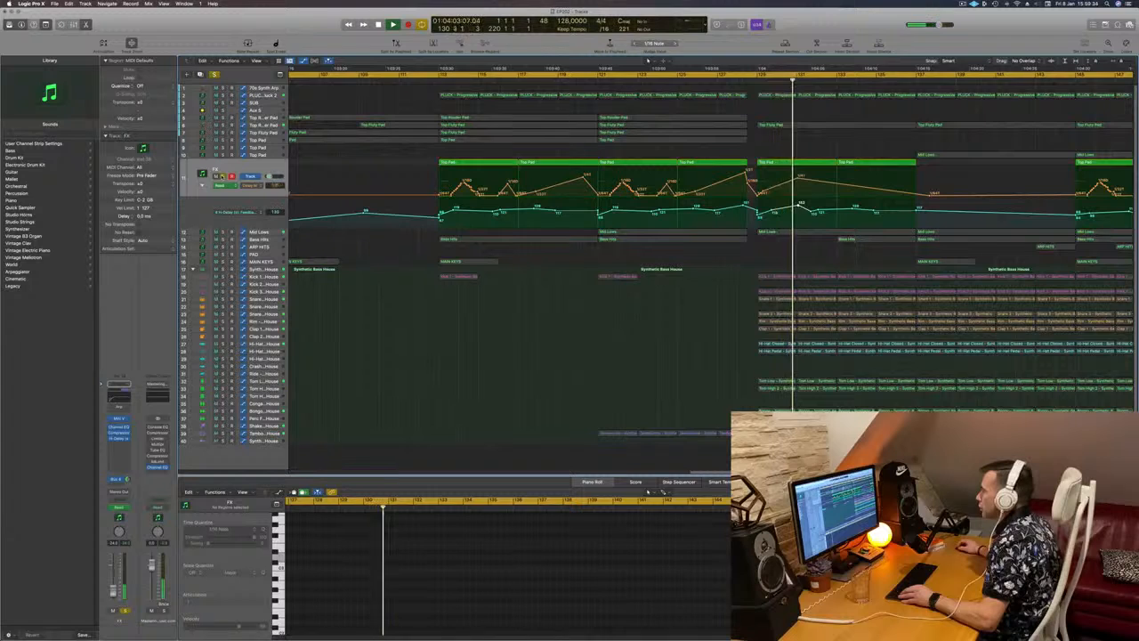
key("s")
left_click(755, 81)
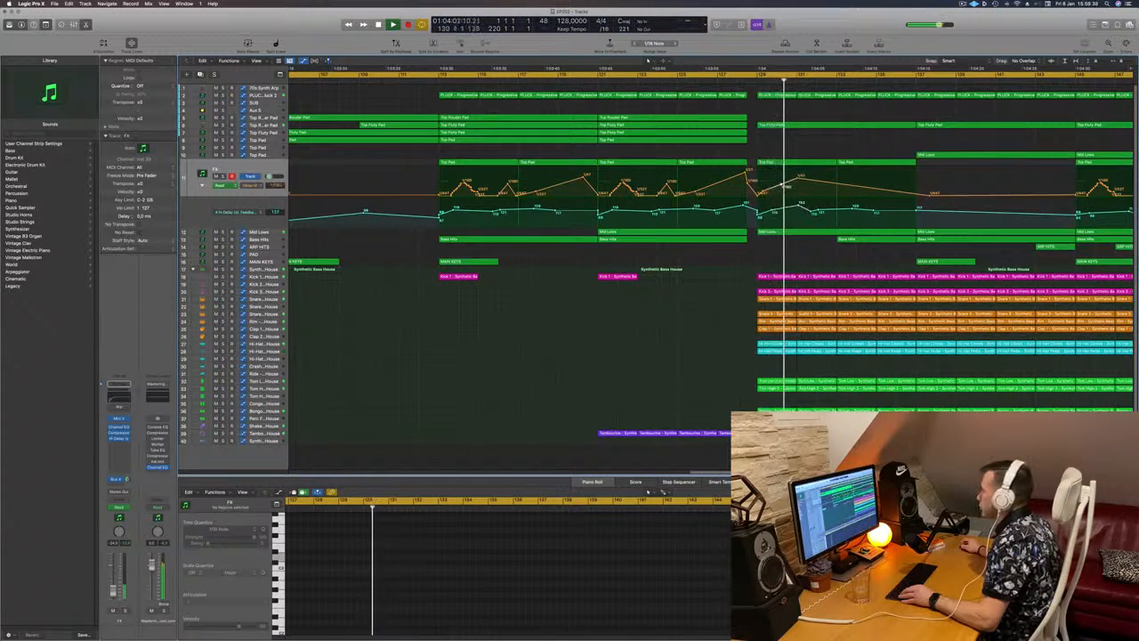
Step: Lower the FX delay time automation at about bar 131 and add a raised point at about bar 133
left_click_drag(798, 178, 796, 192)
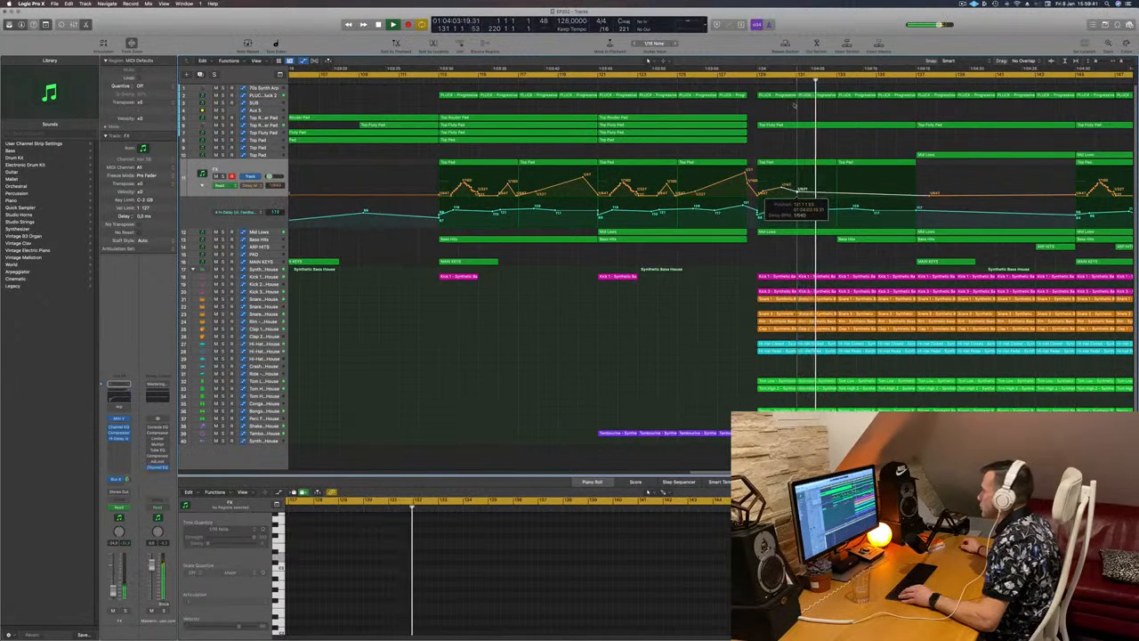
left_click(753, 80)
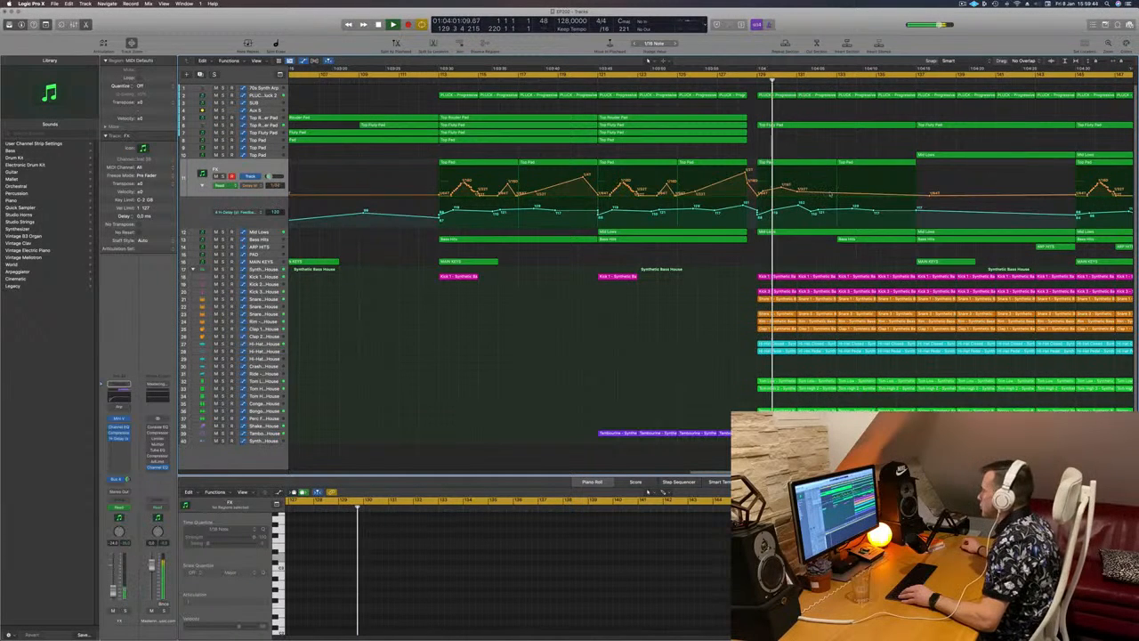
left_click(839, 188)
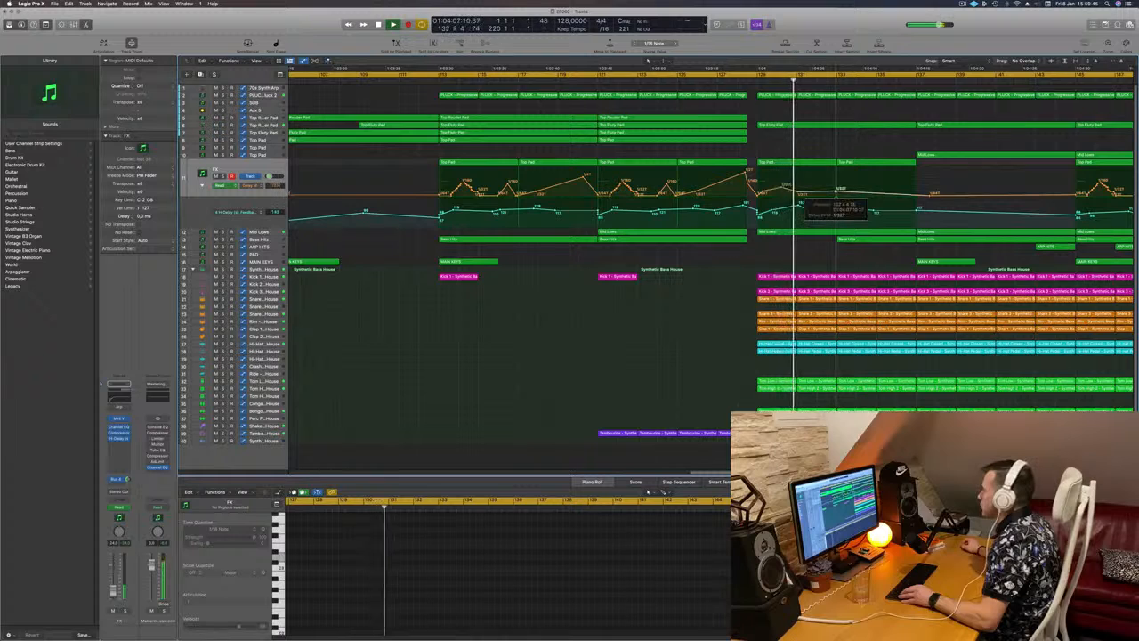
left_click_drag(838, 189, 836, 185)
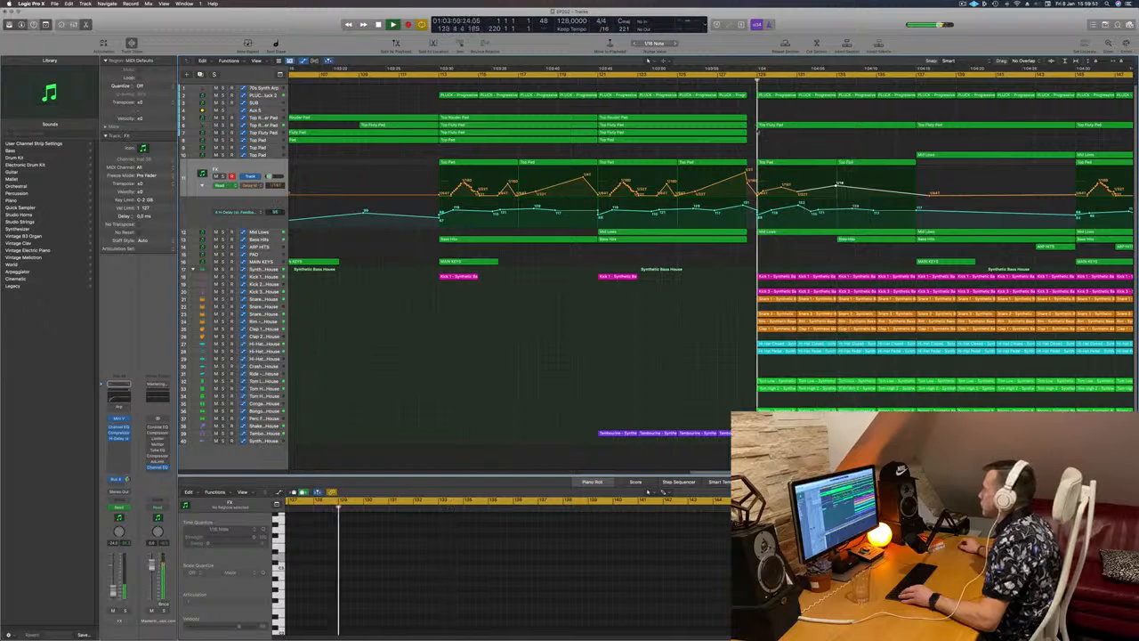
Step: Raise the FX delay time curve toward a peak just before bar 137 and replay the passage from bar 129
left_click_drag(799, 206, 836, 188)
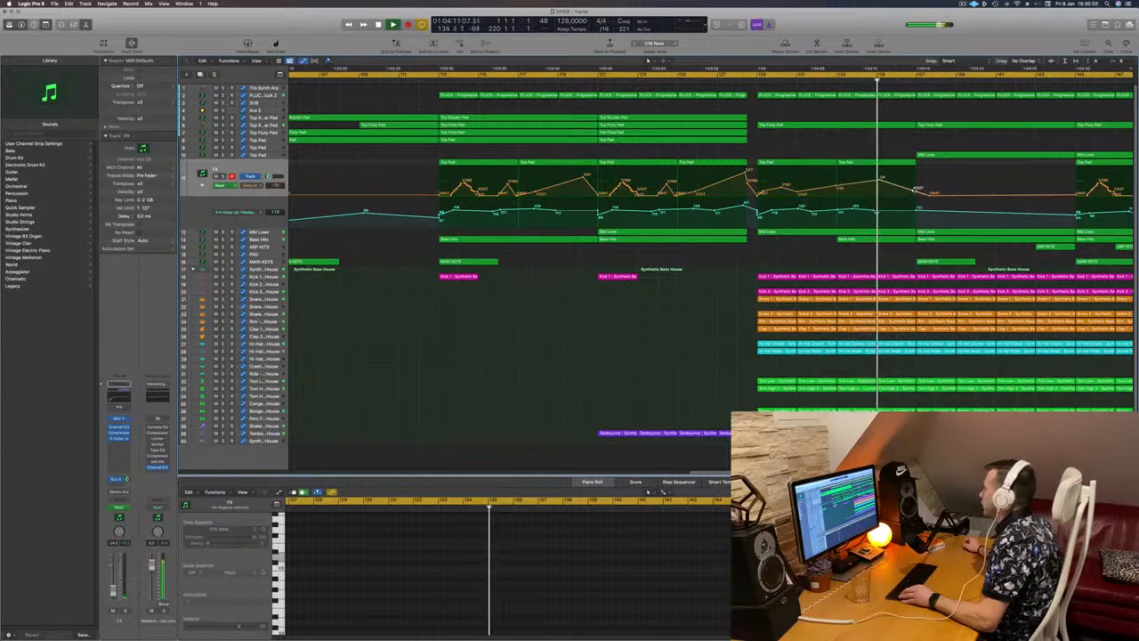
left_click_drag(916, 187, 917, 178)
left_click(831, 79)
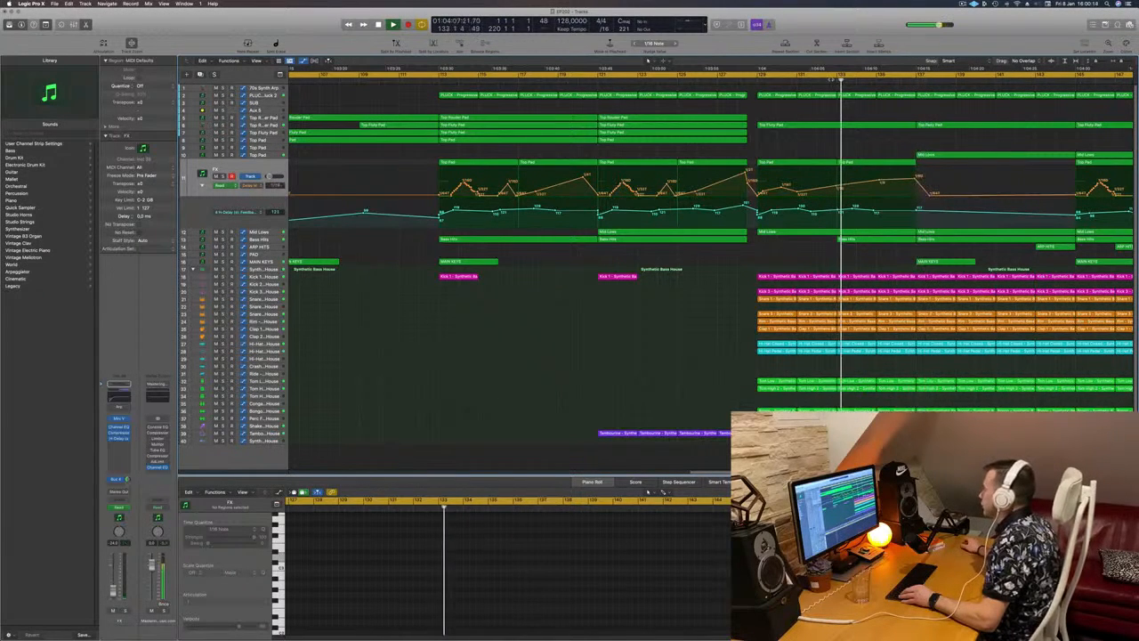
left_click(756, 80)
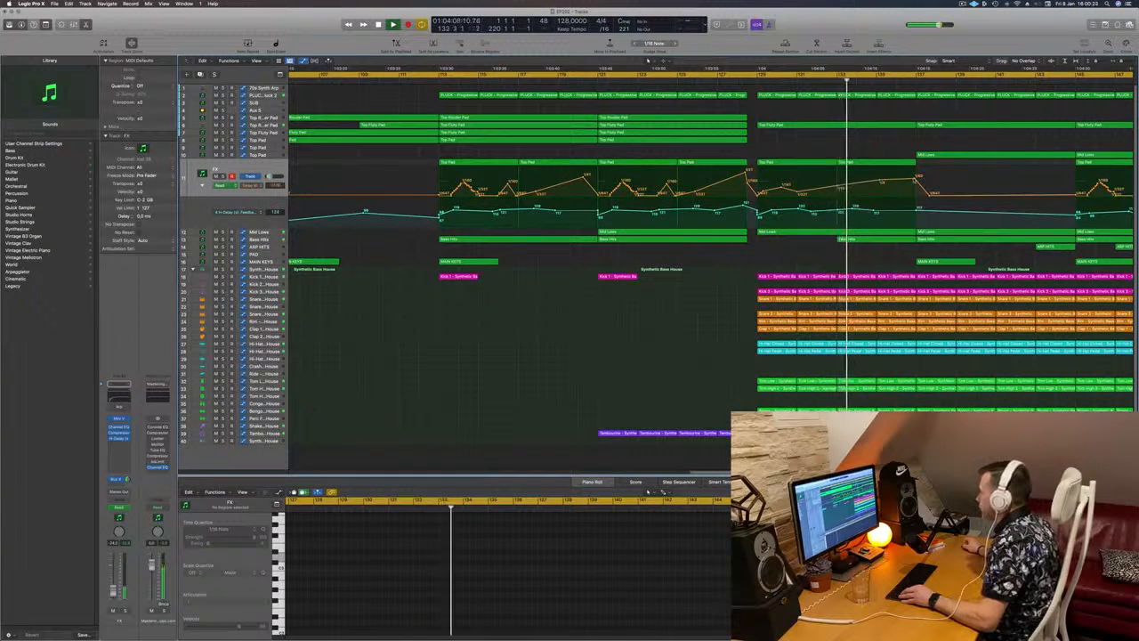
left_click_drag(916, 178, 914, 178)
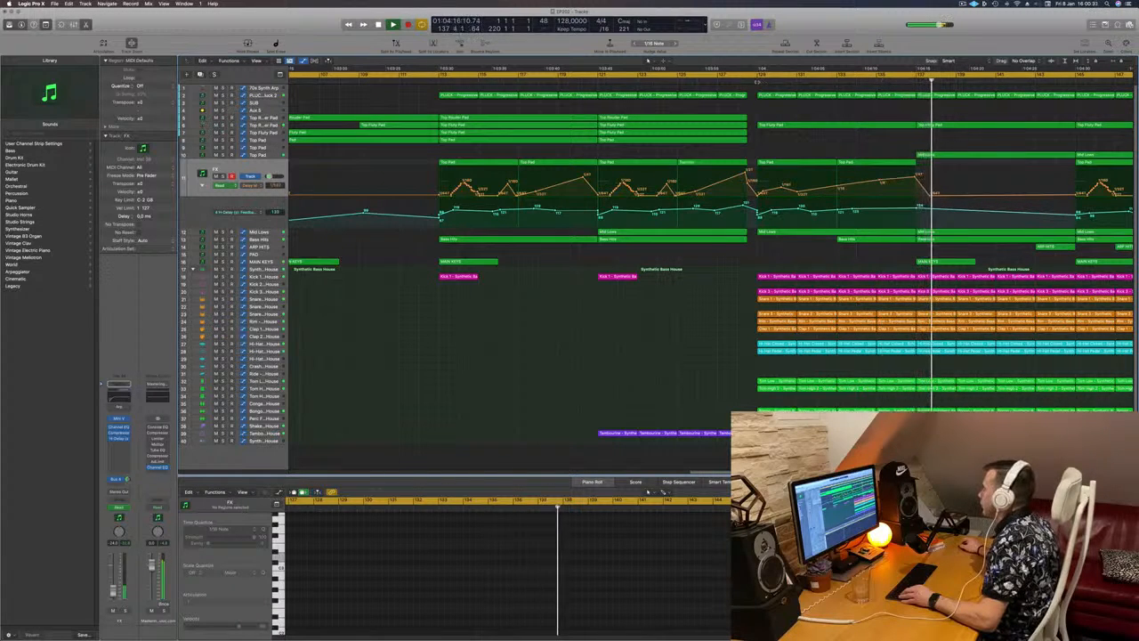
Step: Drop the FX track's second automation curve to near its minimum right at bar 137 and replay the transition from about bar 128
left_click(933, 228)
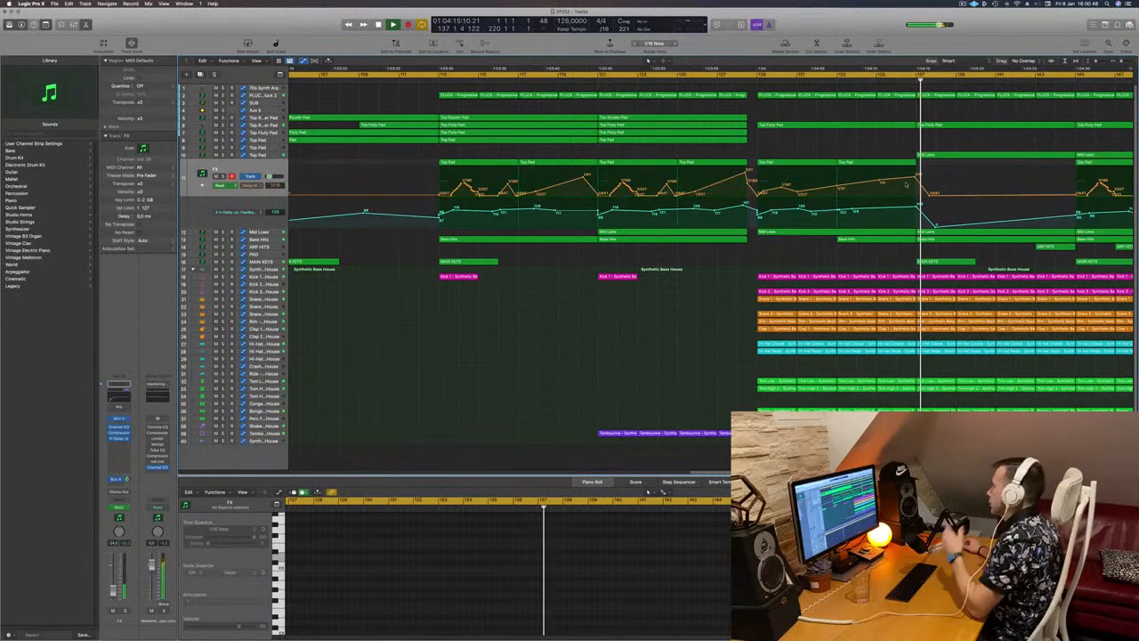
left_click(881, 182)
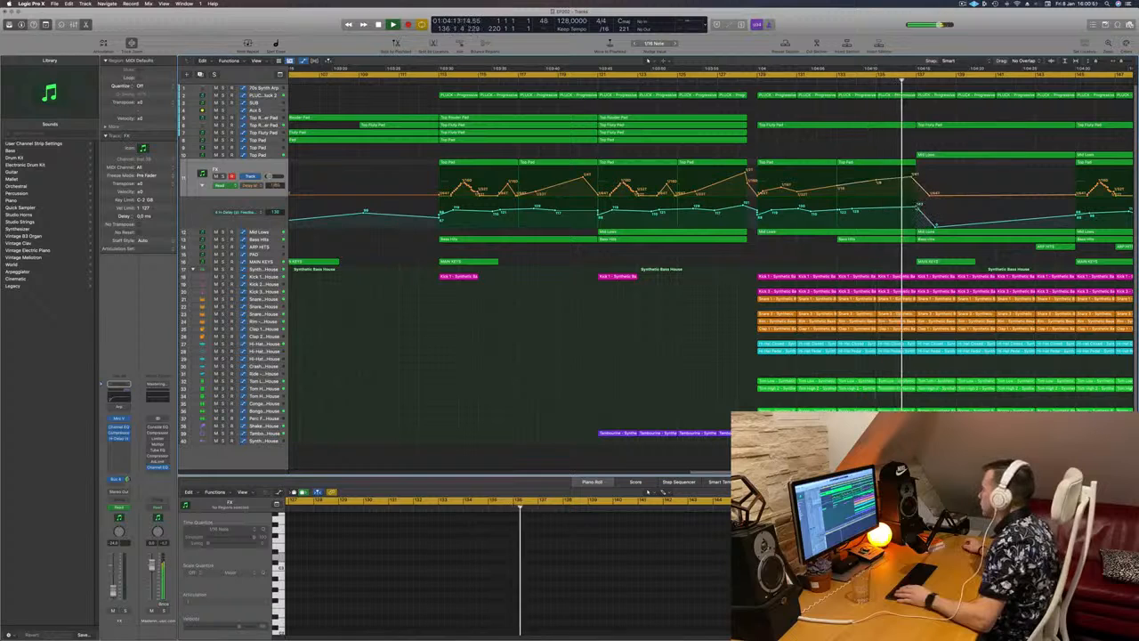
left_click_drag(930, 226, 915, 230)
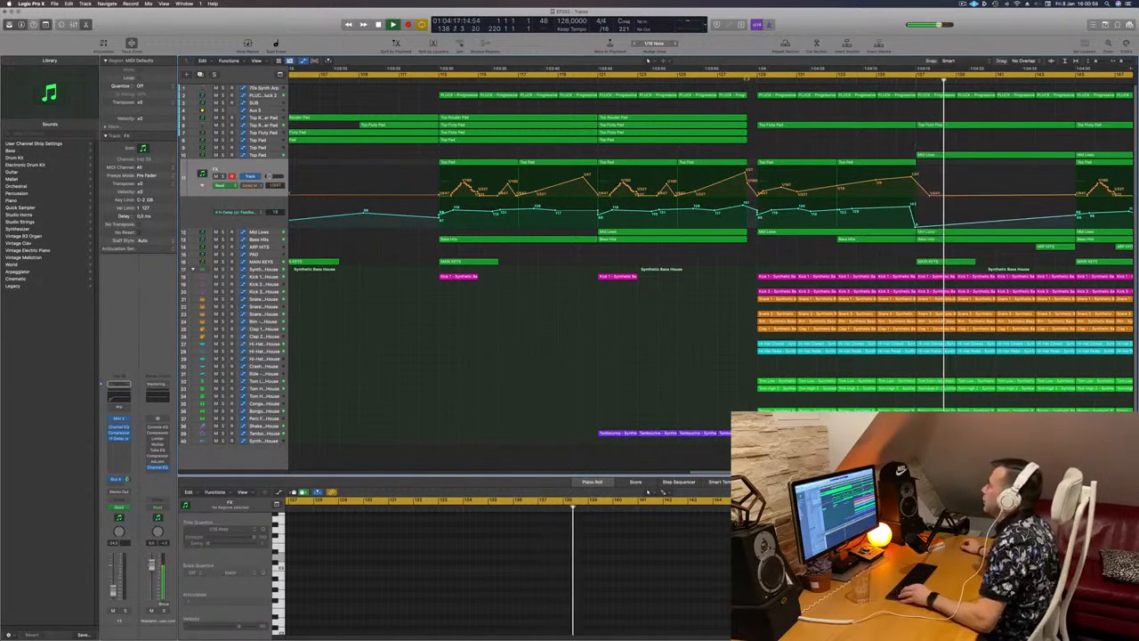
left_click(744, 81)
key("super+Left")
key("super+Left")
key("super+Left")
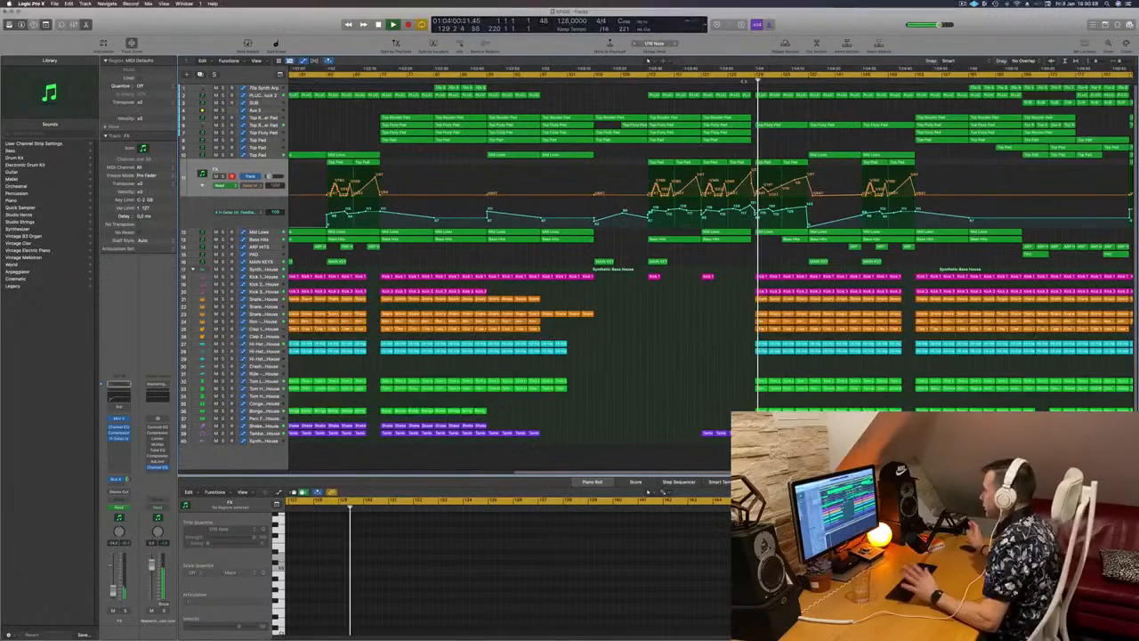